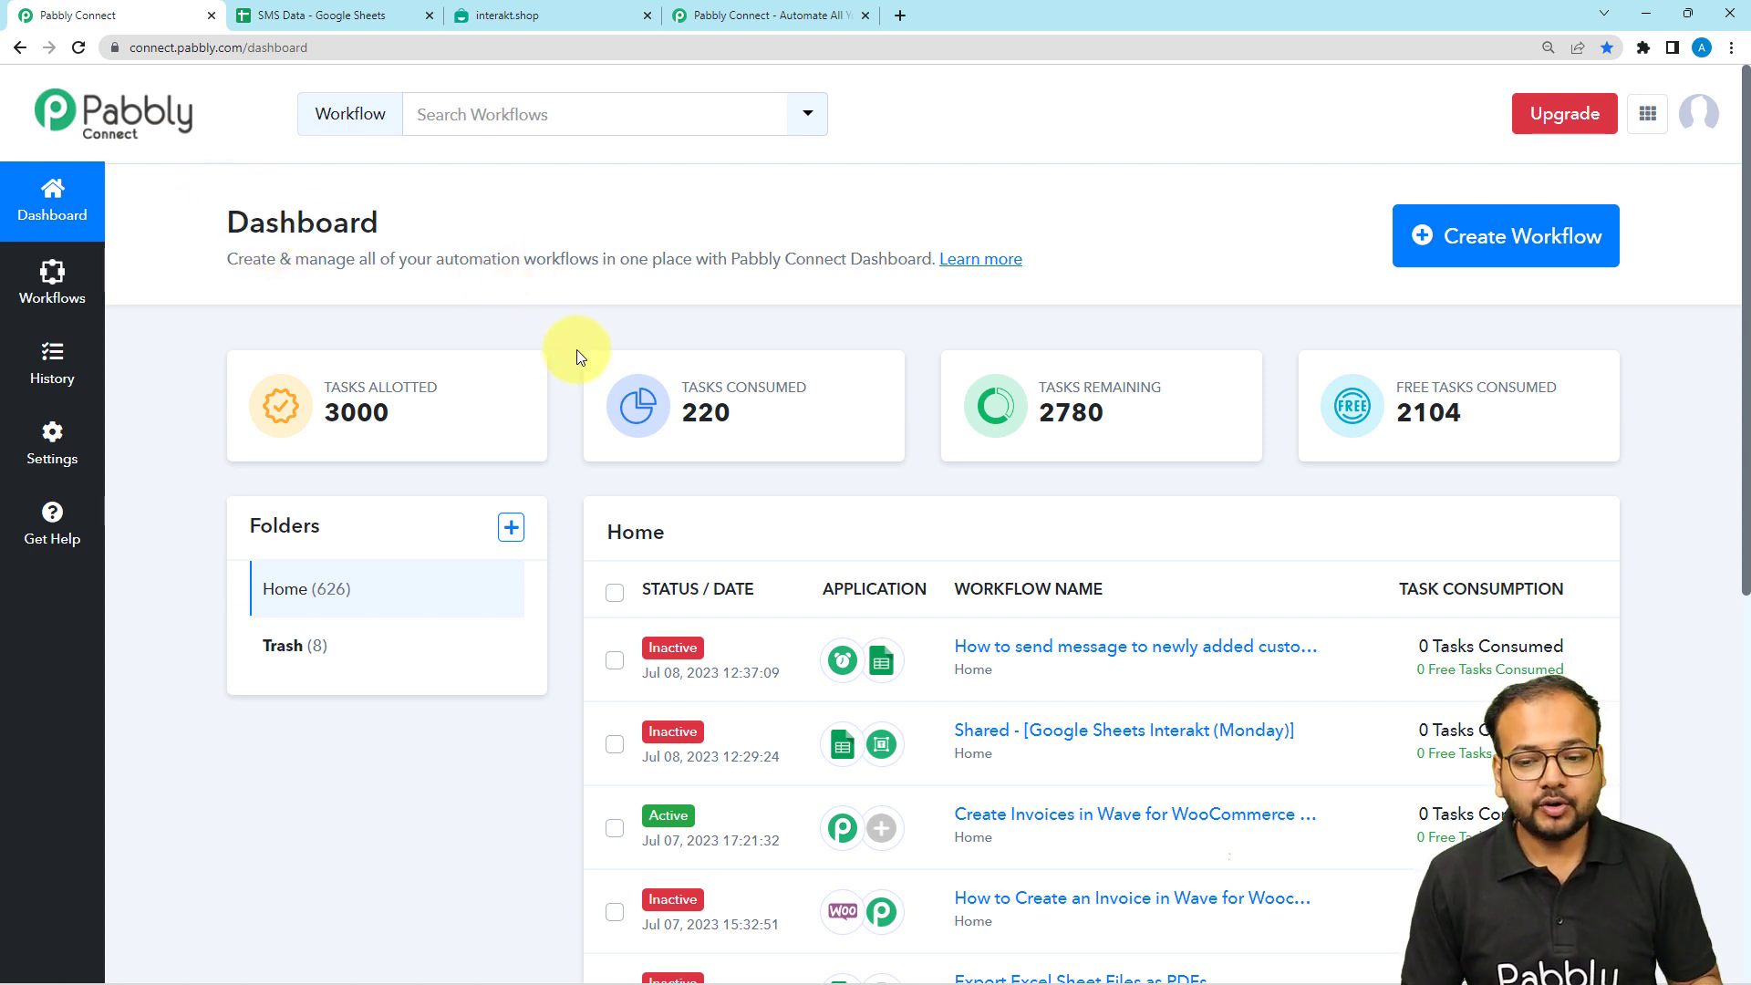
# Create a new workflow named "Send Messages to Customers on WhatsApp Every Week"
pyautogui.click(1528, 259)
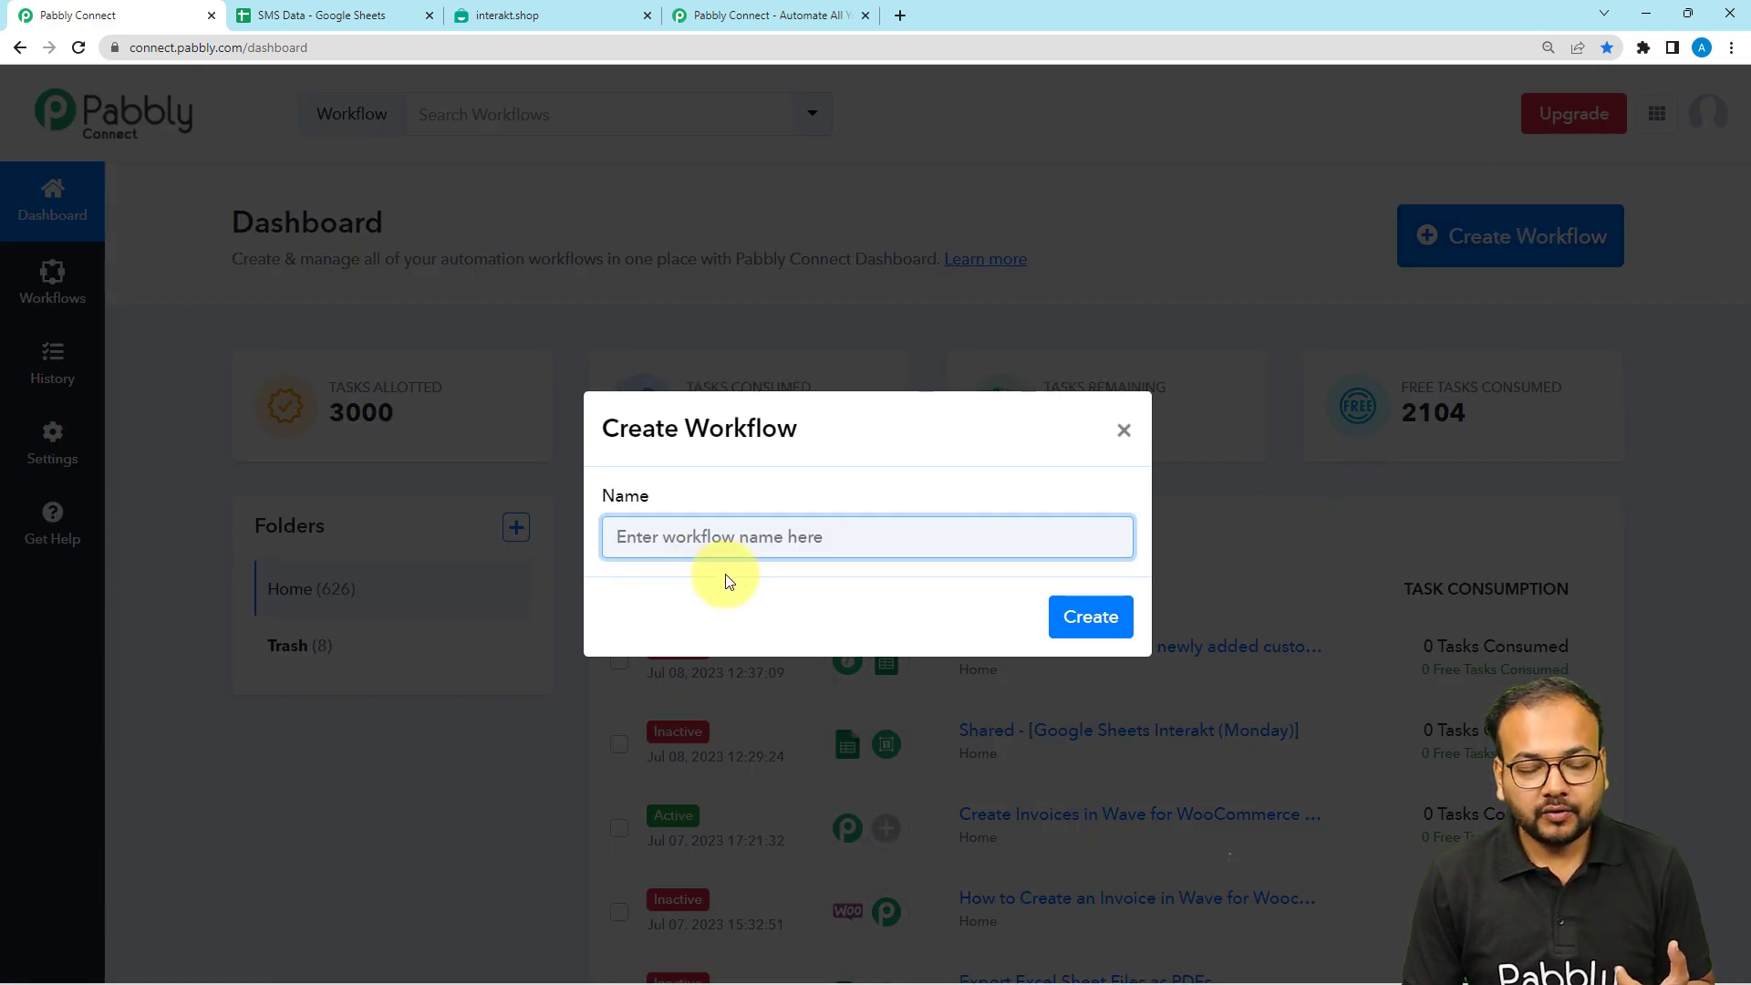
pyautogui.write('Send Messages to Customers on WhatsApp Every Week')
pyautogui.click(651, 603)
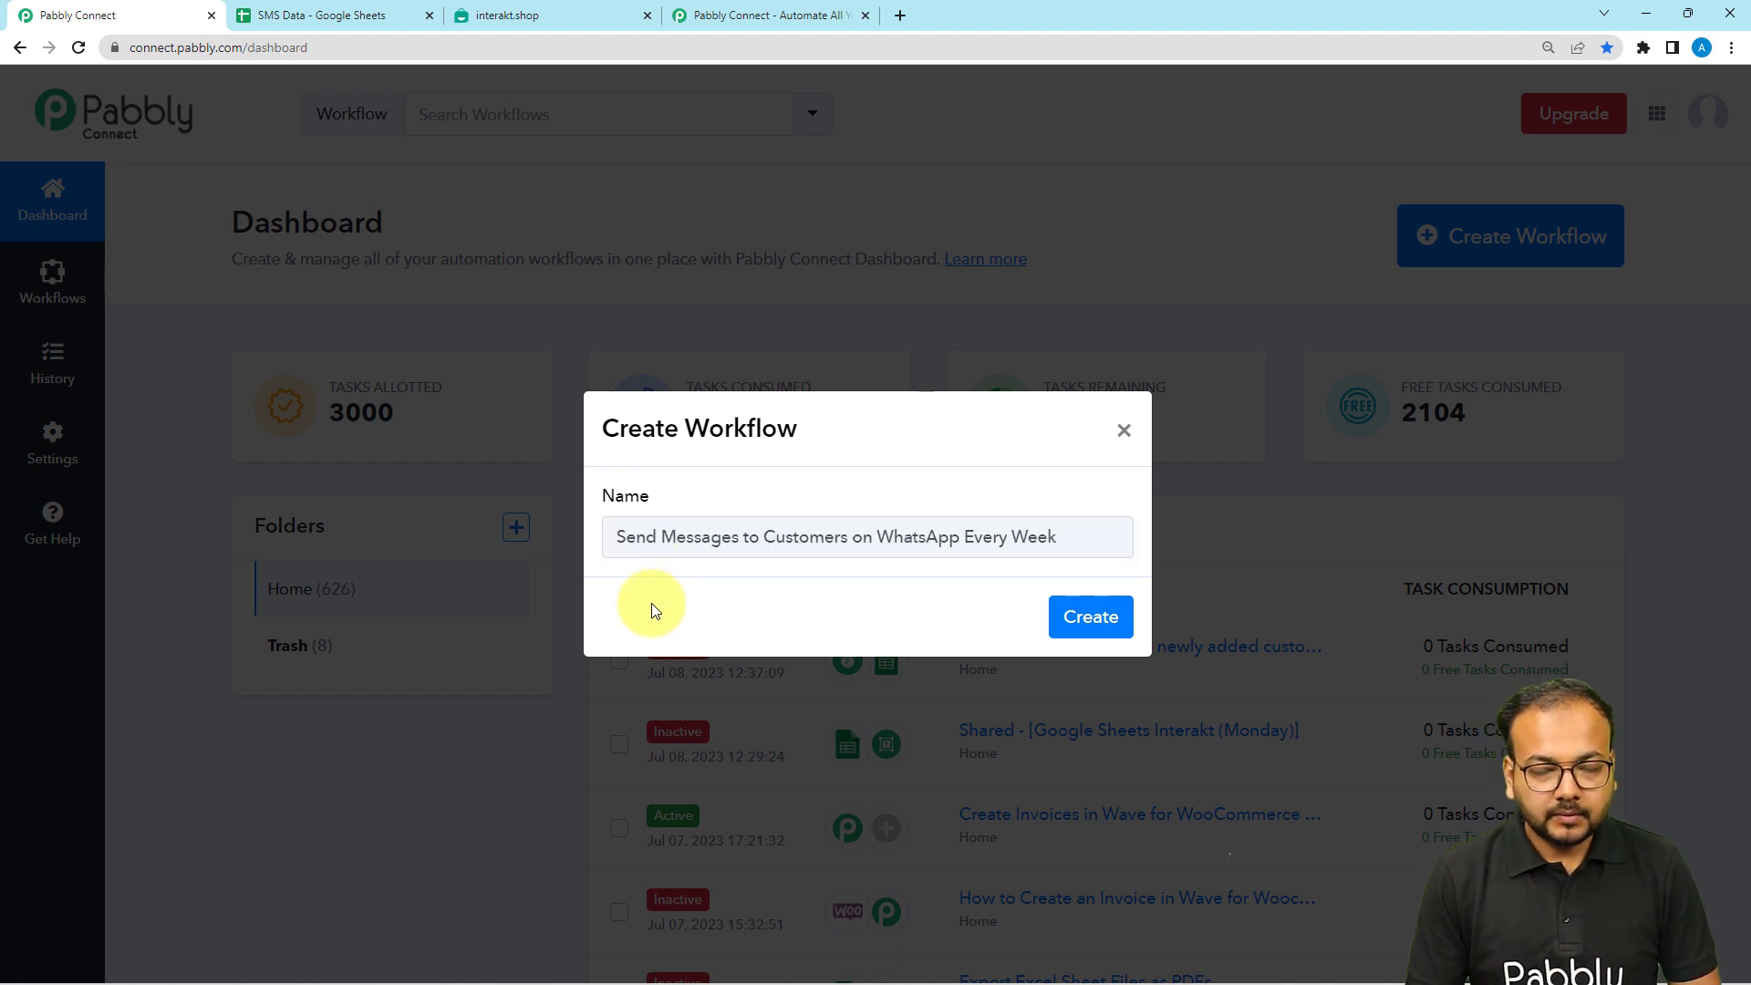
pyautogui.click(1085, 616)
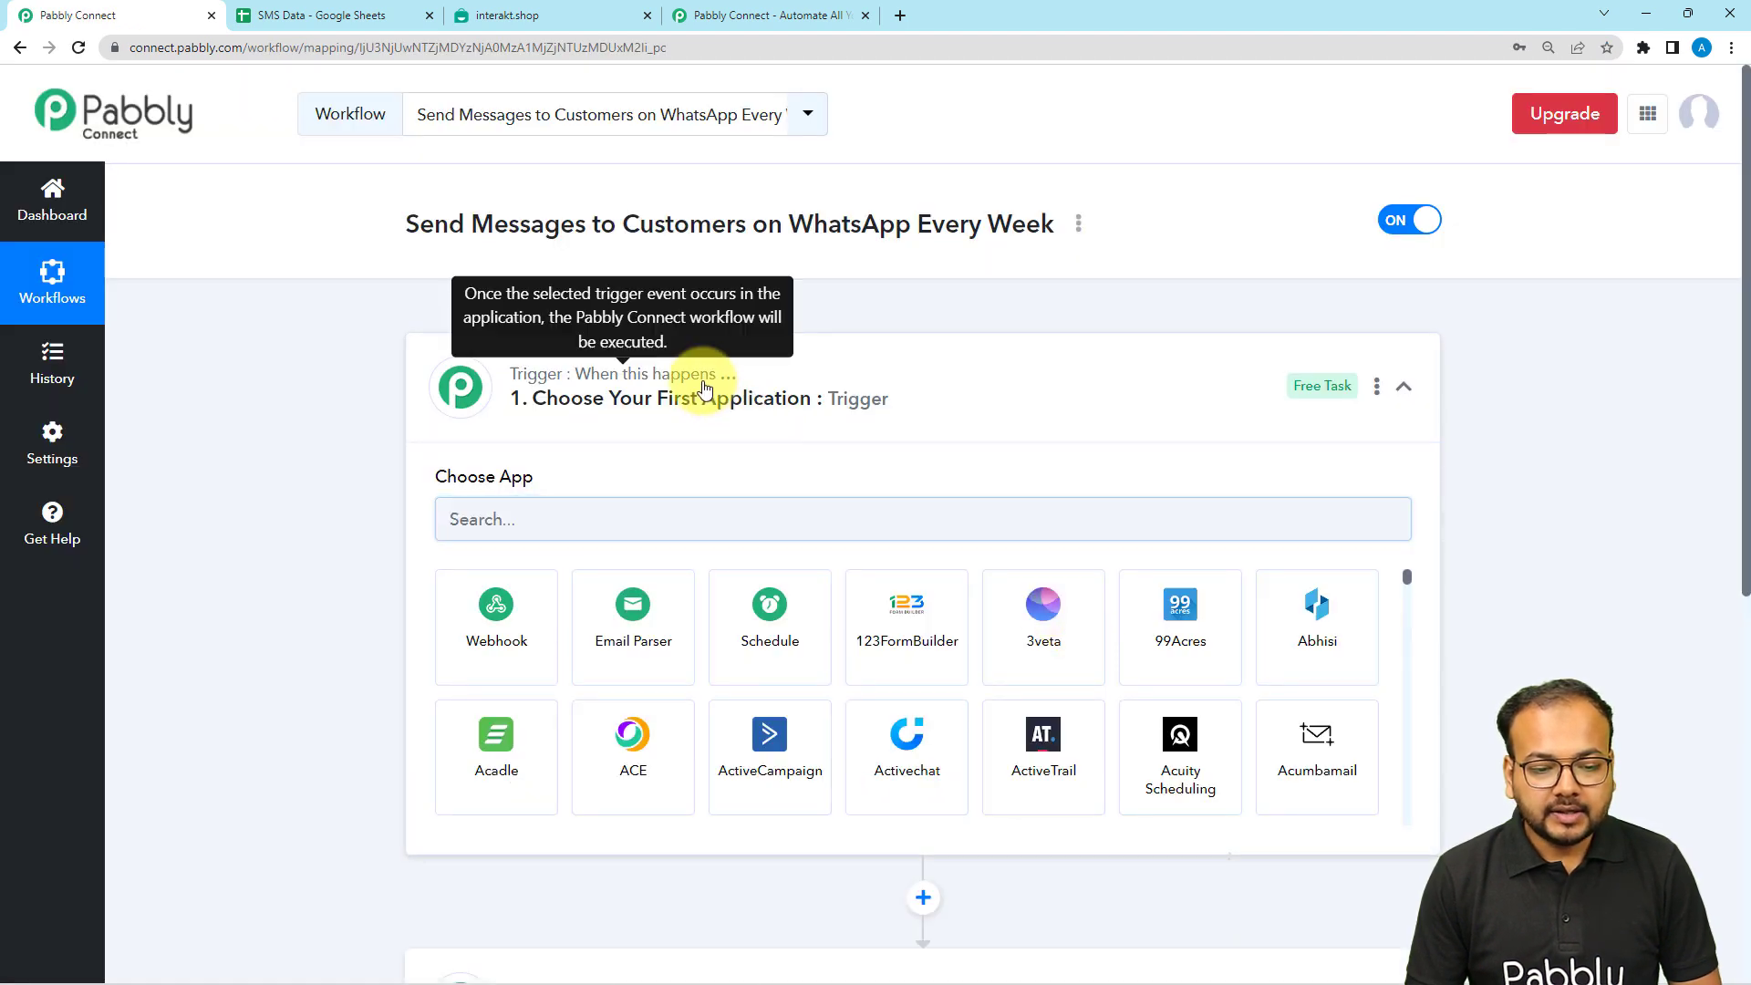
# Collapse the trigger step and review the customer details and message status columns in the SMS Data spreadsheet
pyautogui.click(705, 390)
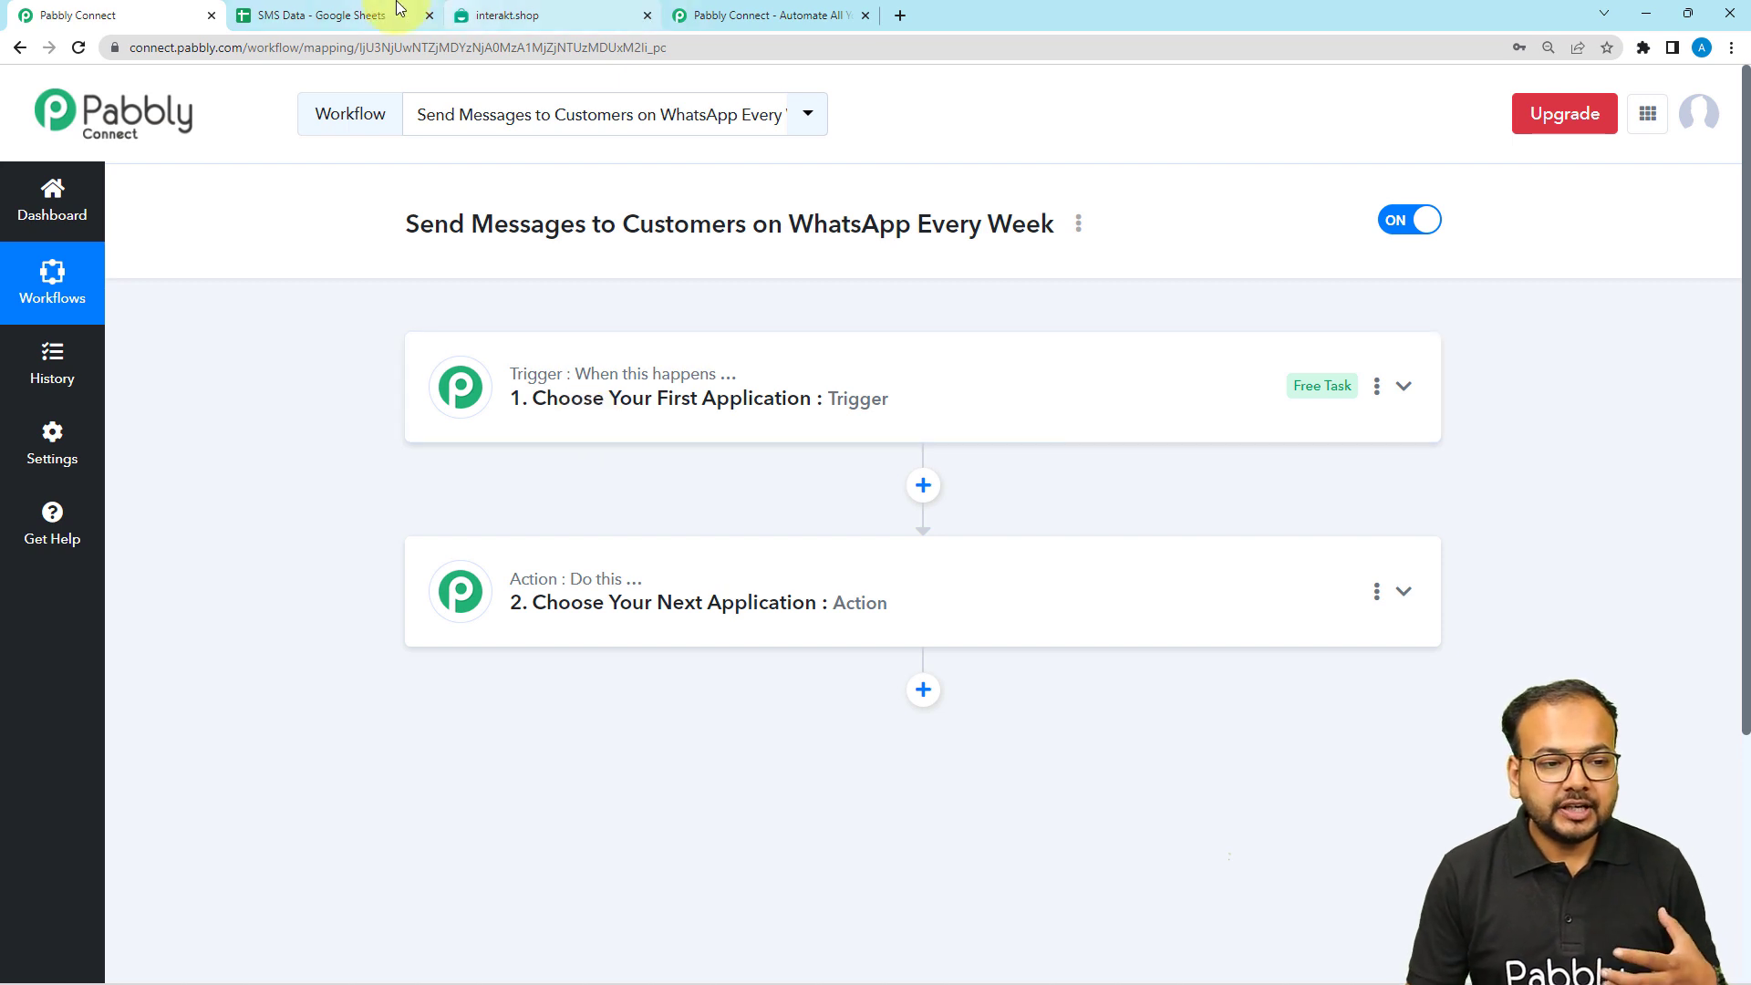
pyautogui.click(365, 15)
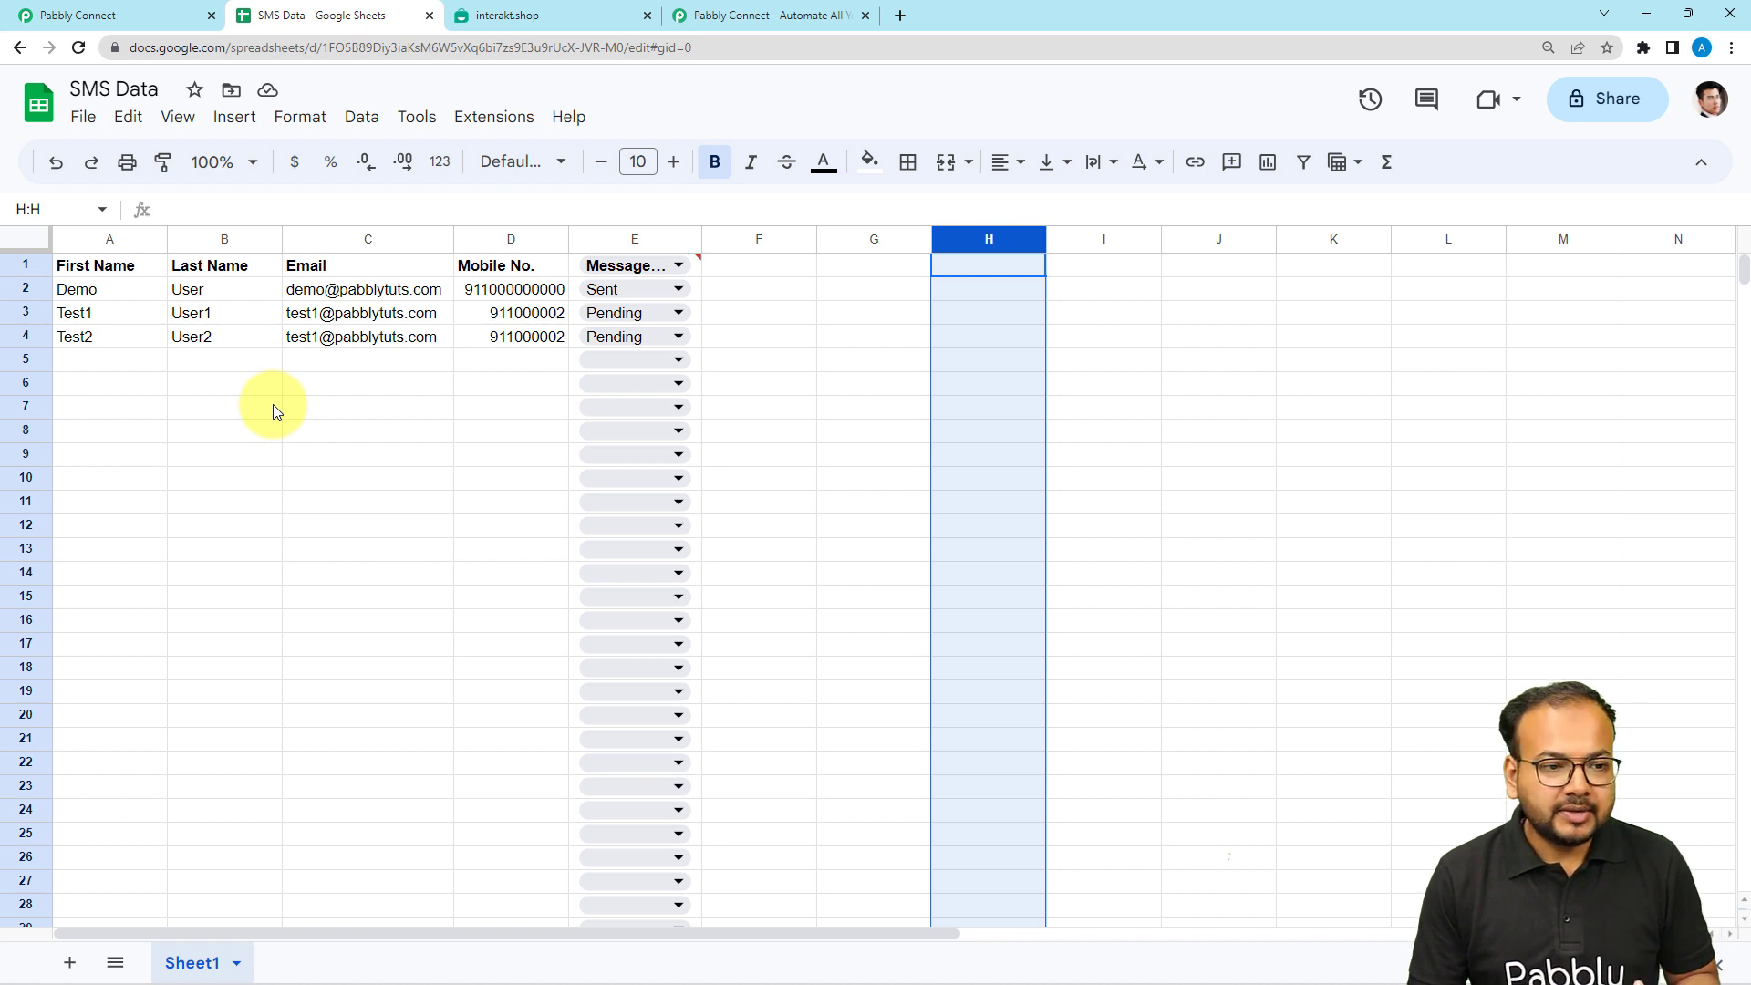
pyautogui.click(168, 12)
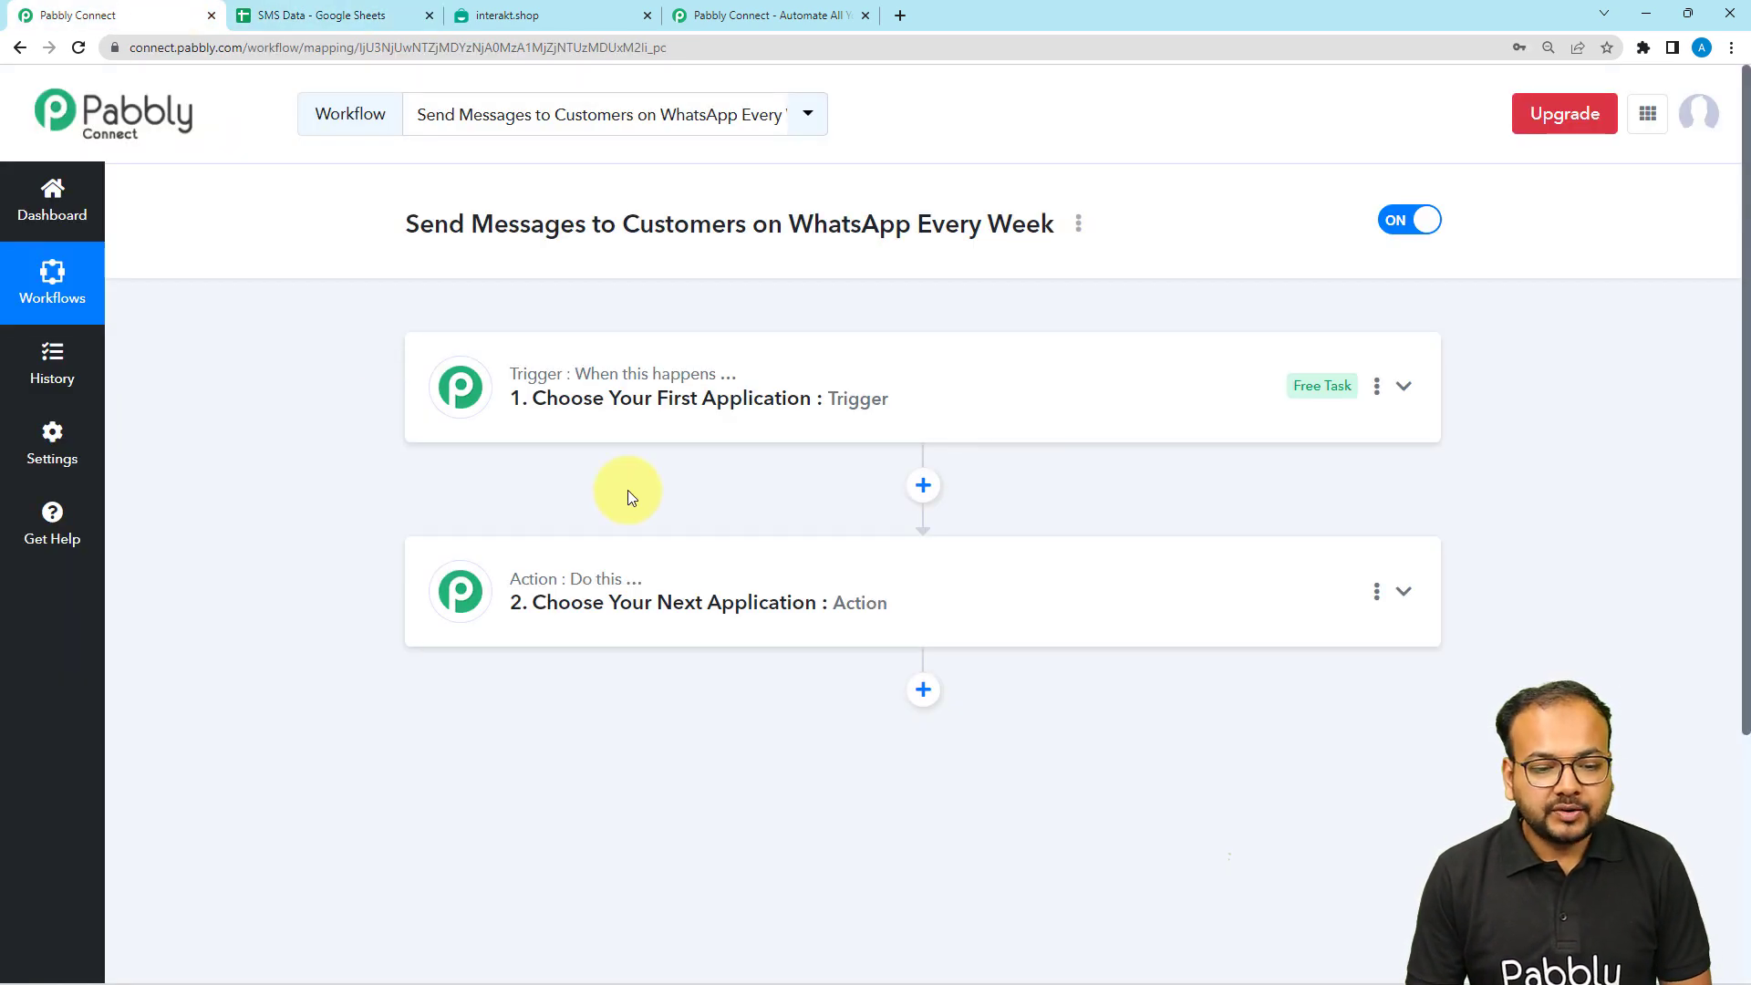
# Choose Schedule by Pabbly as the workflow's trigger and set it to run on days of the week
pyautogui.click(655, 417)
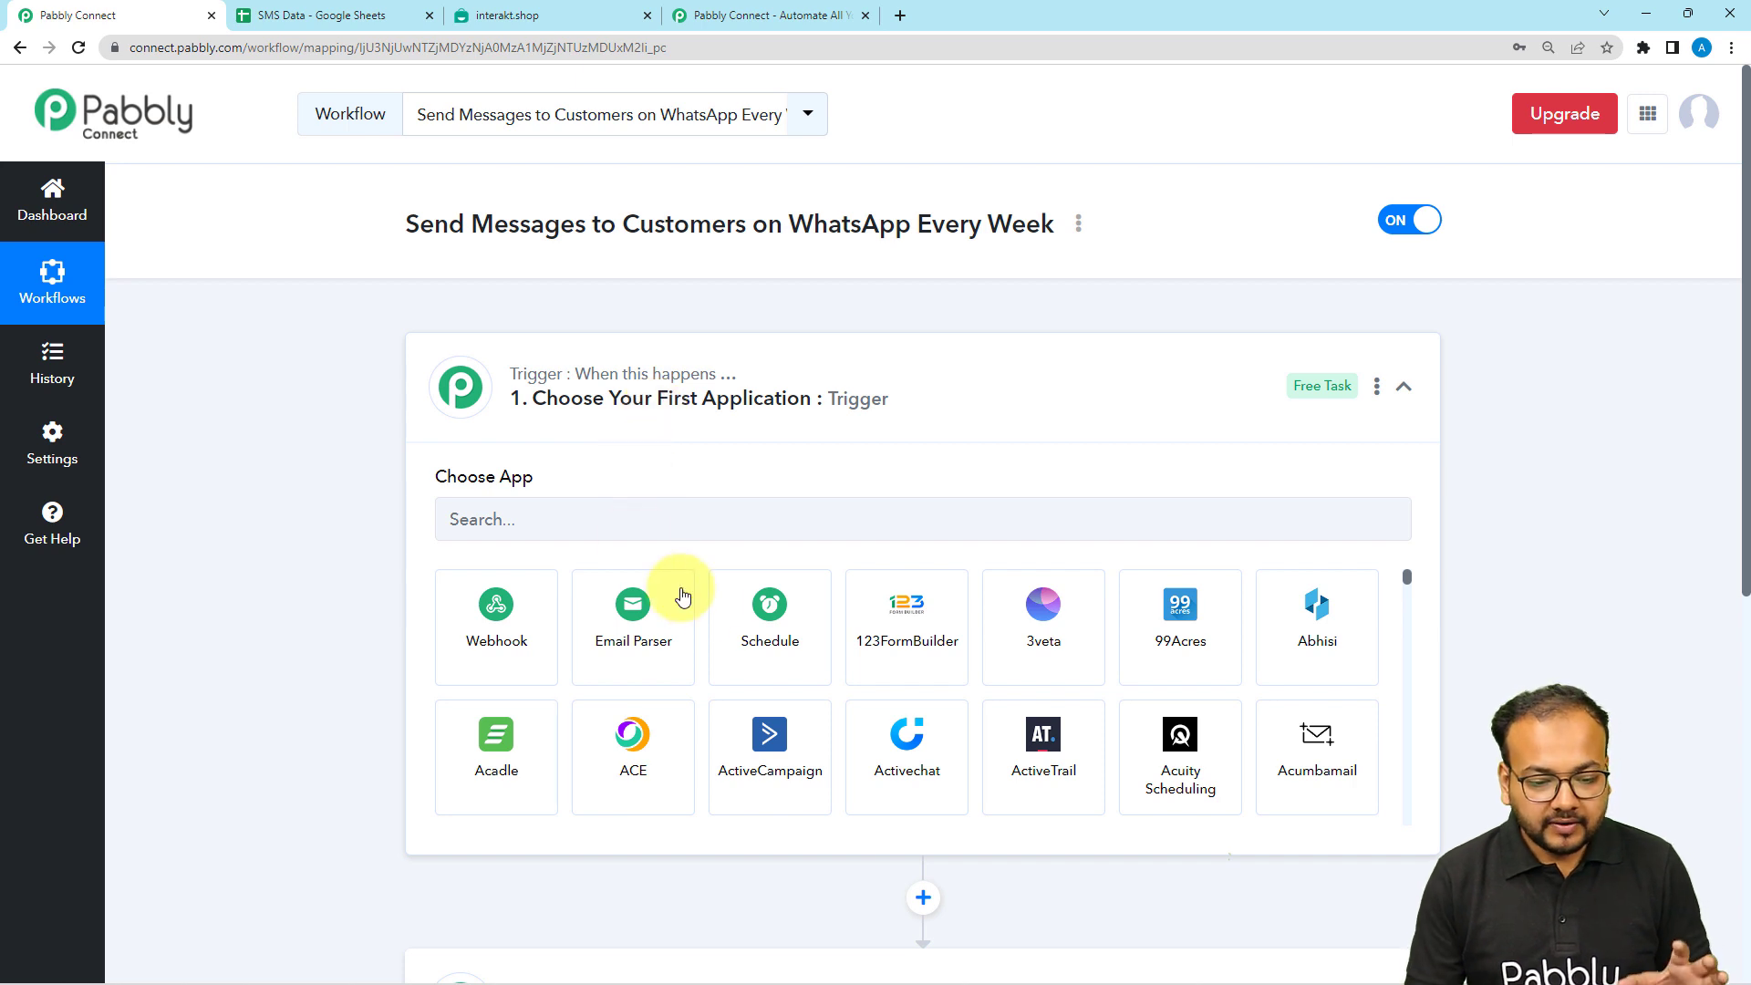
pyautogui.click(790, 644)
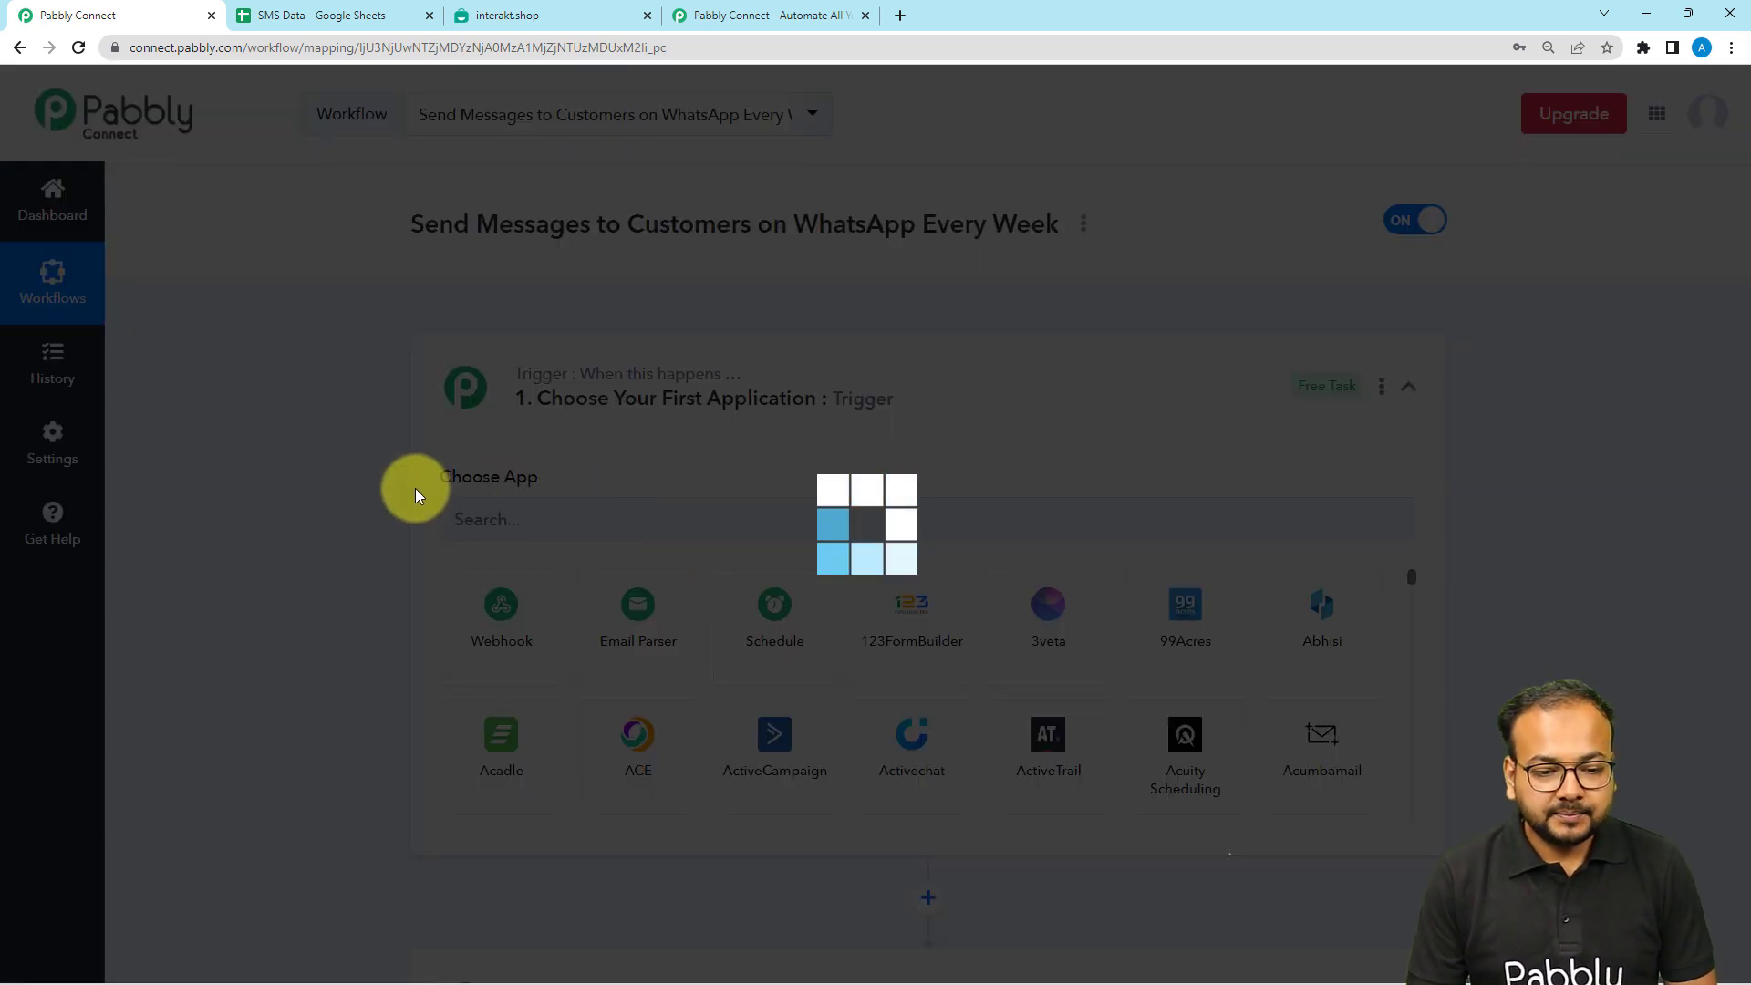
pyautogui.scroll(-3, 414, 488)
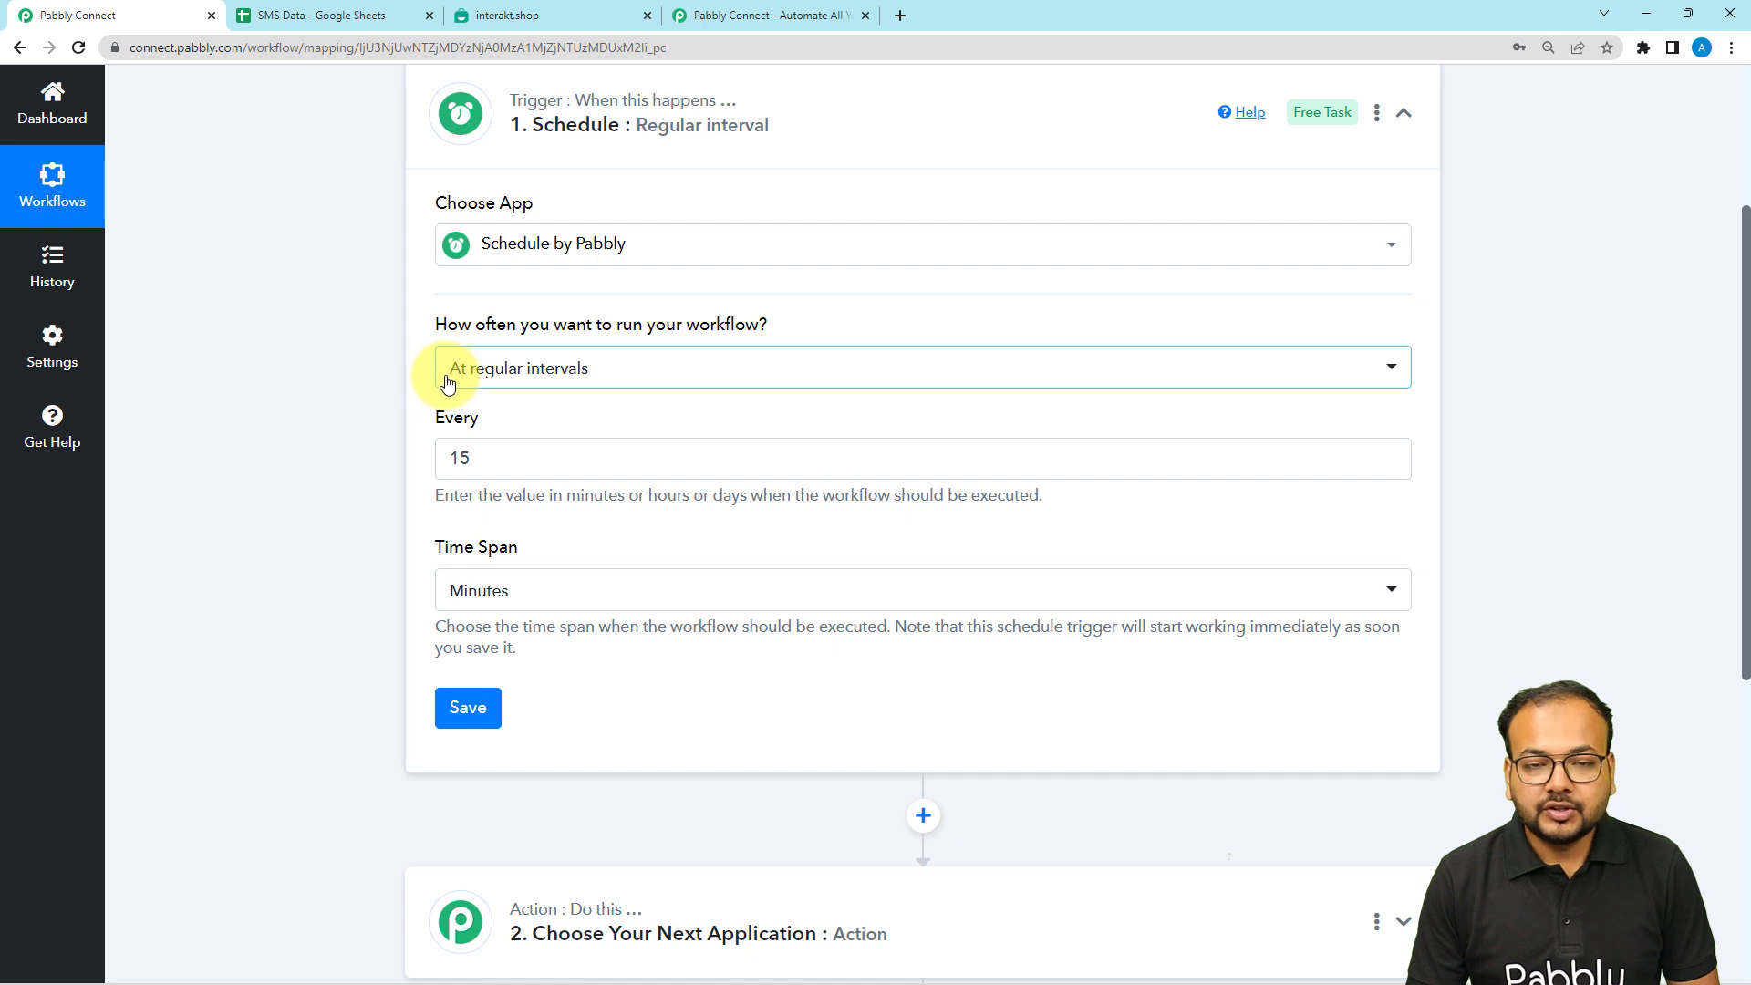
pyautogui.click(520, 376)
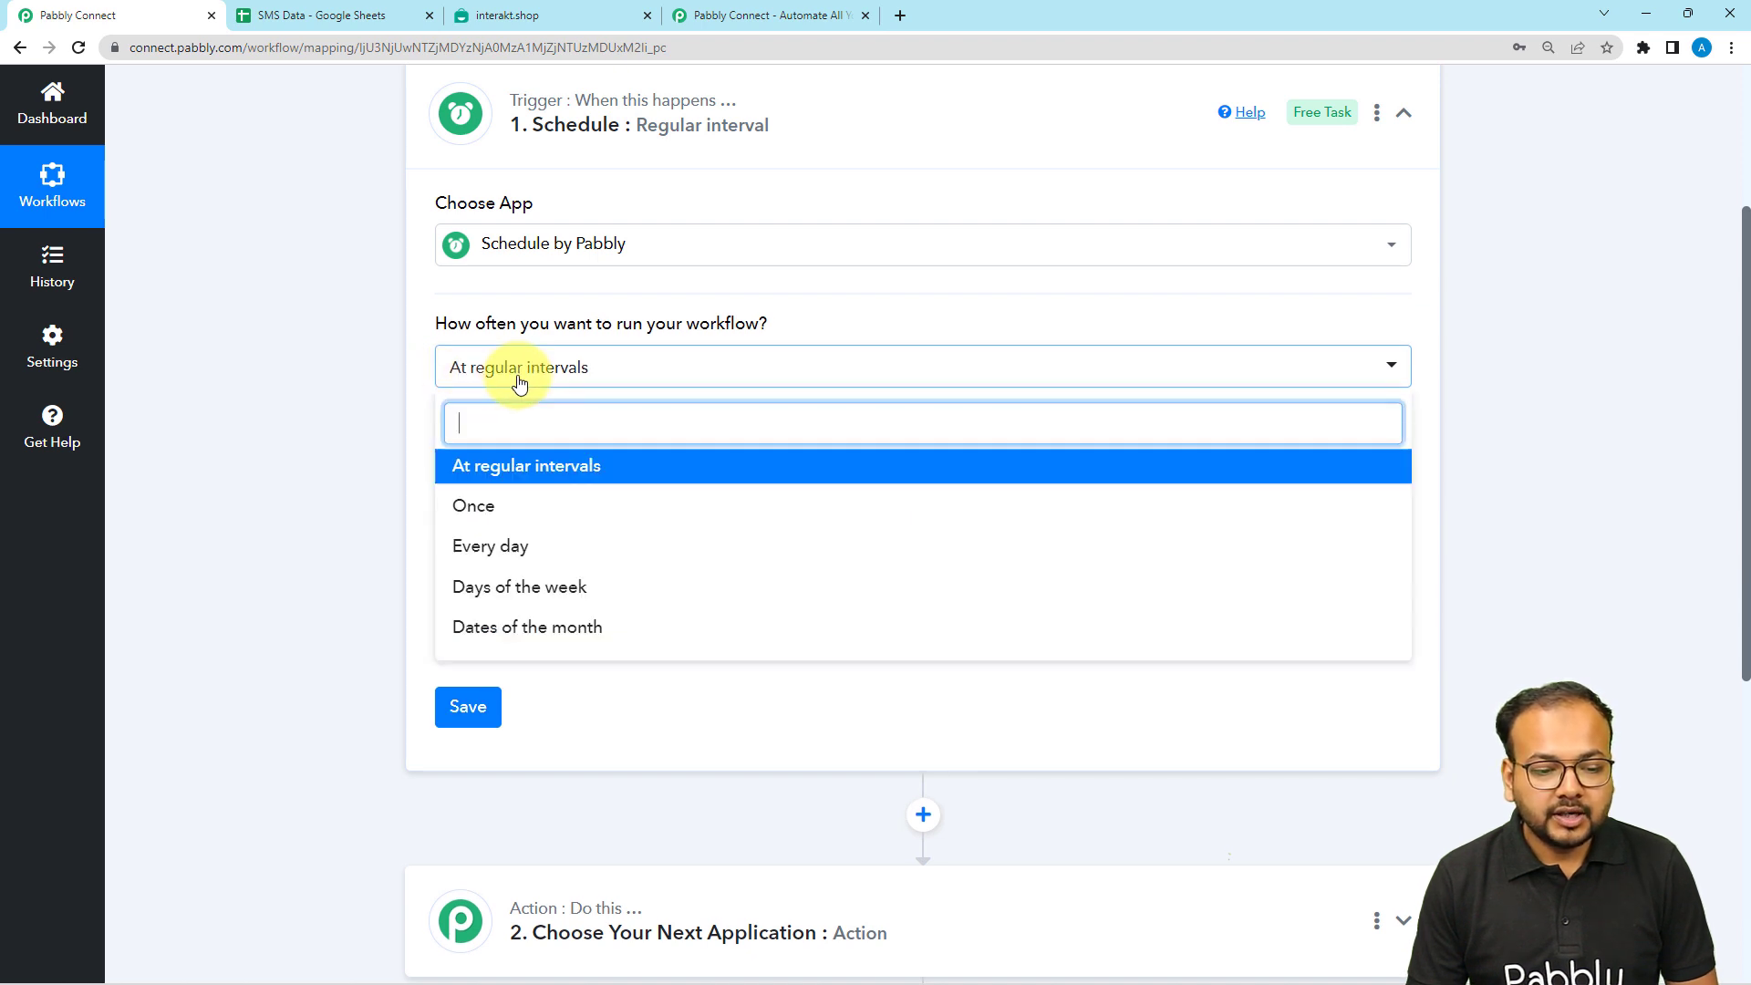
pyautogui.click(491, 590)
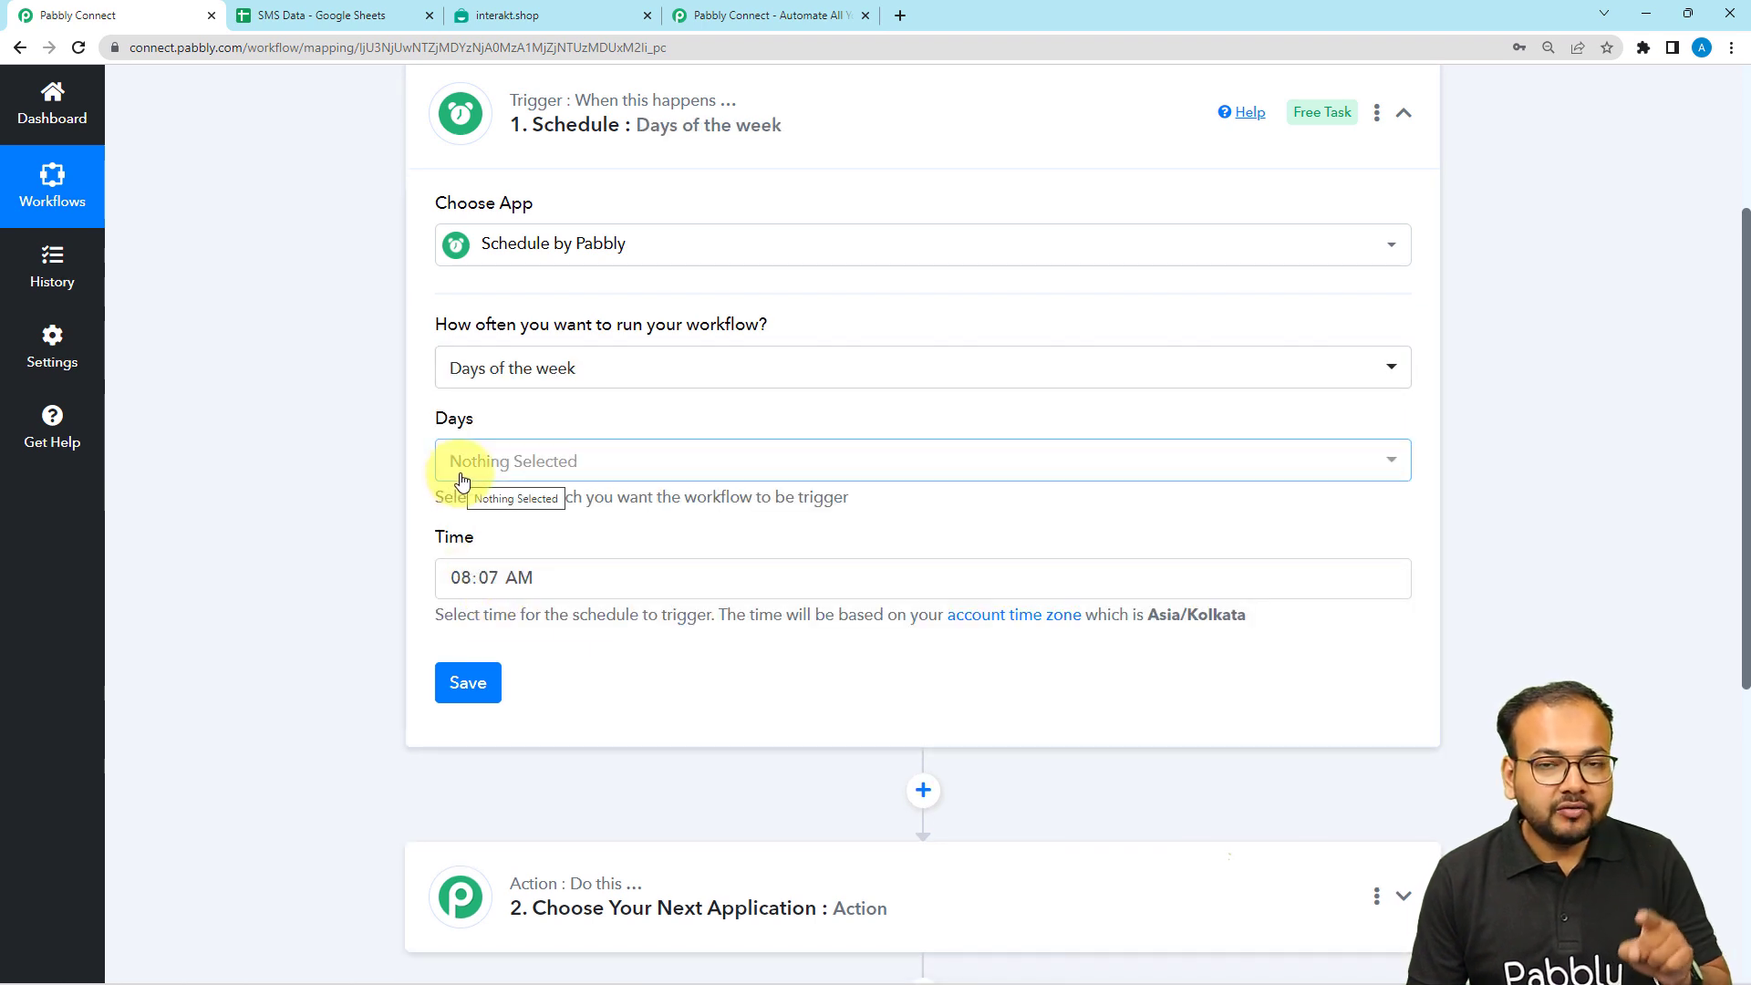
# Set the schedule to Tuesday at 10:10 AM and save the trigger
pyautogui.click(507, 483)
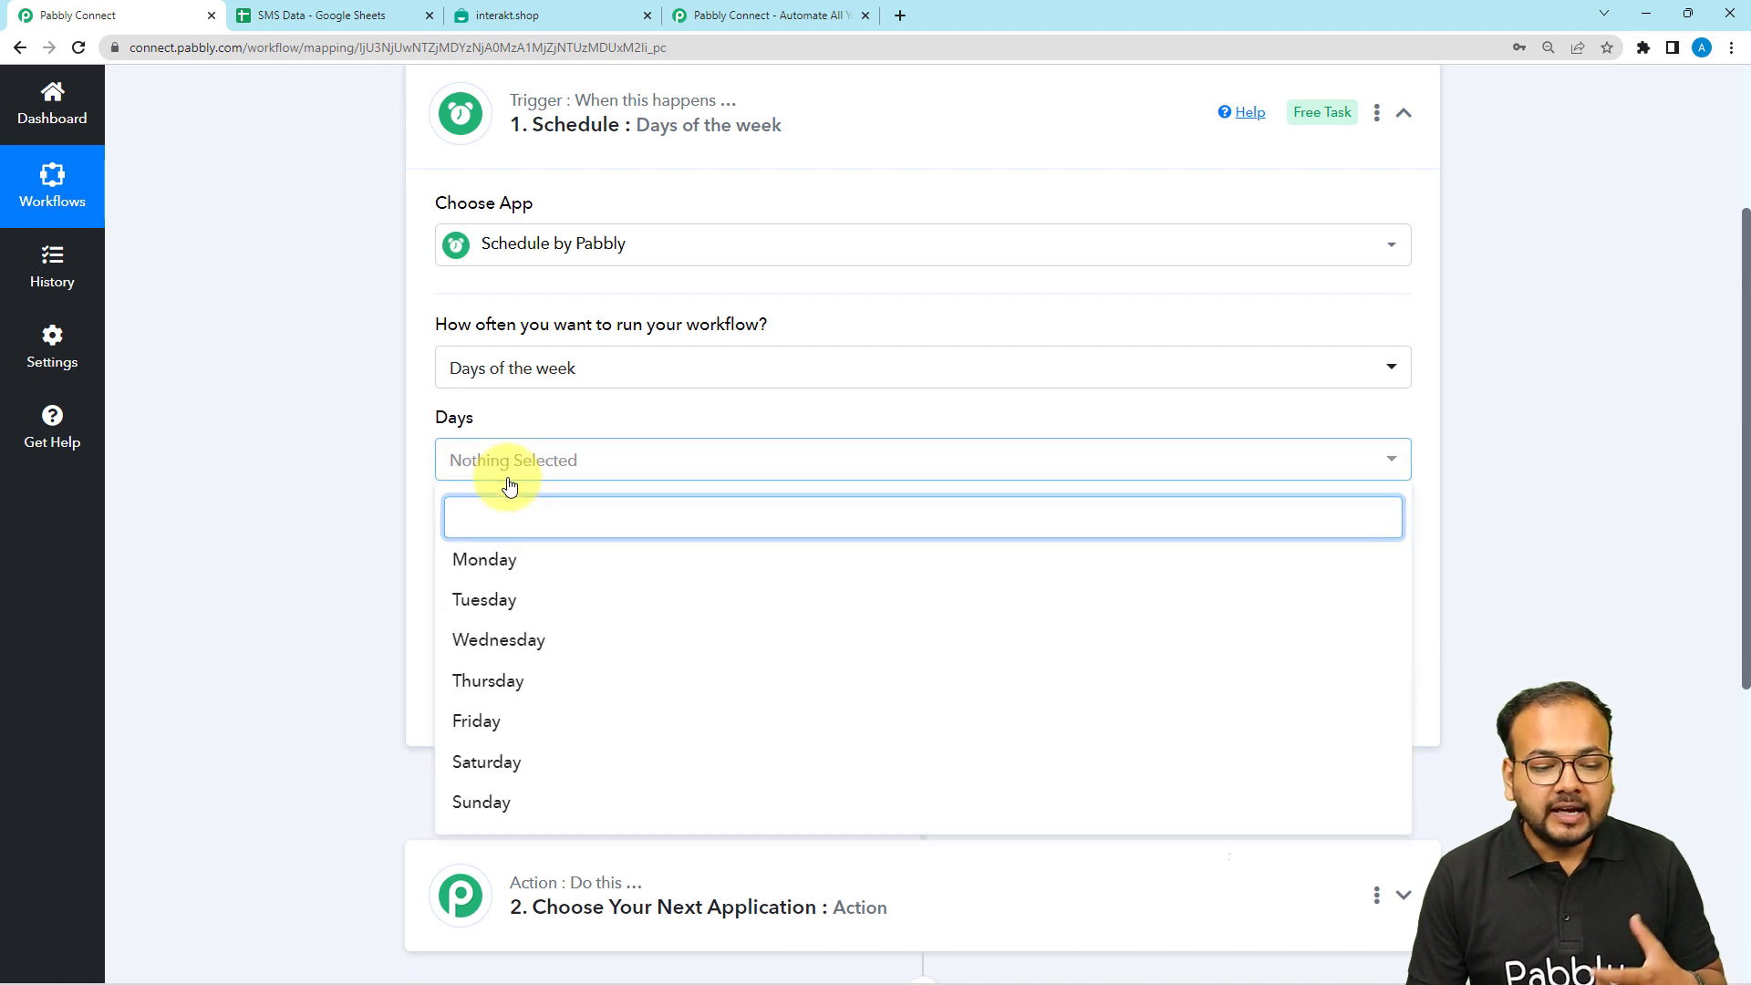
pyautogui.click(484, 599)
pyautogui.click(392, 442)
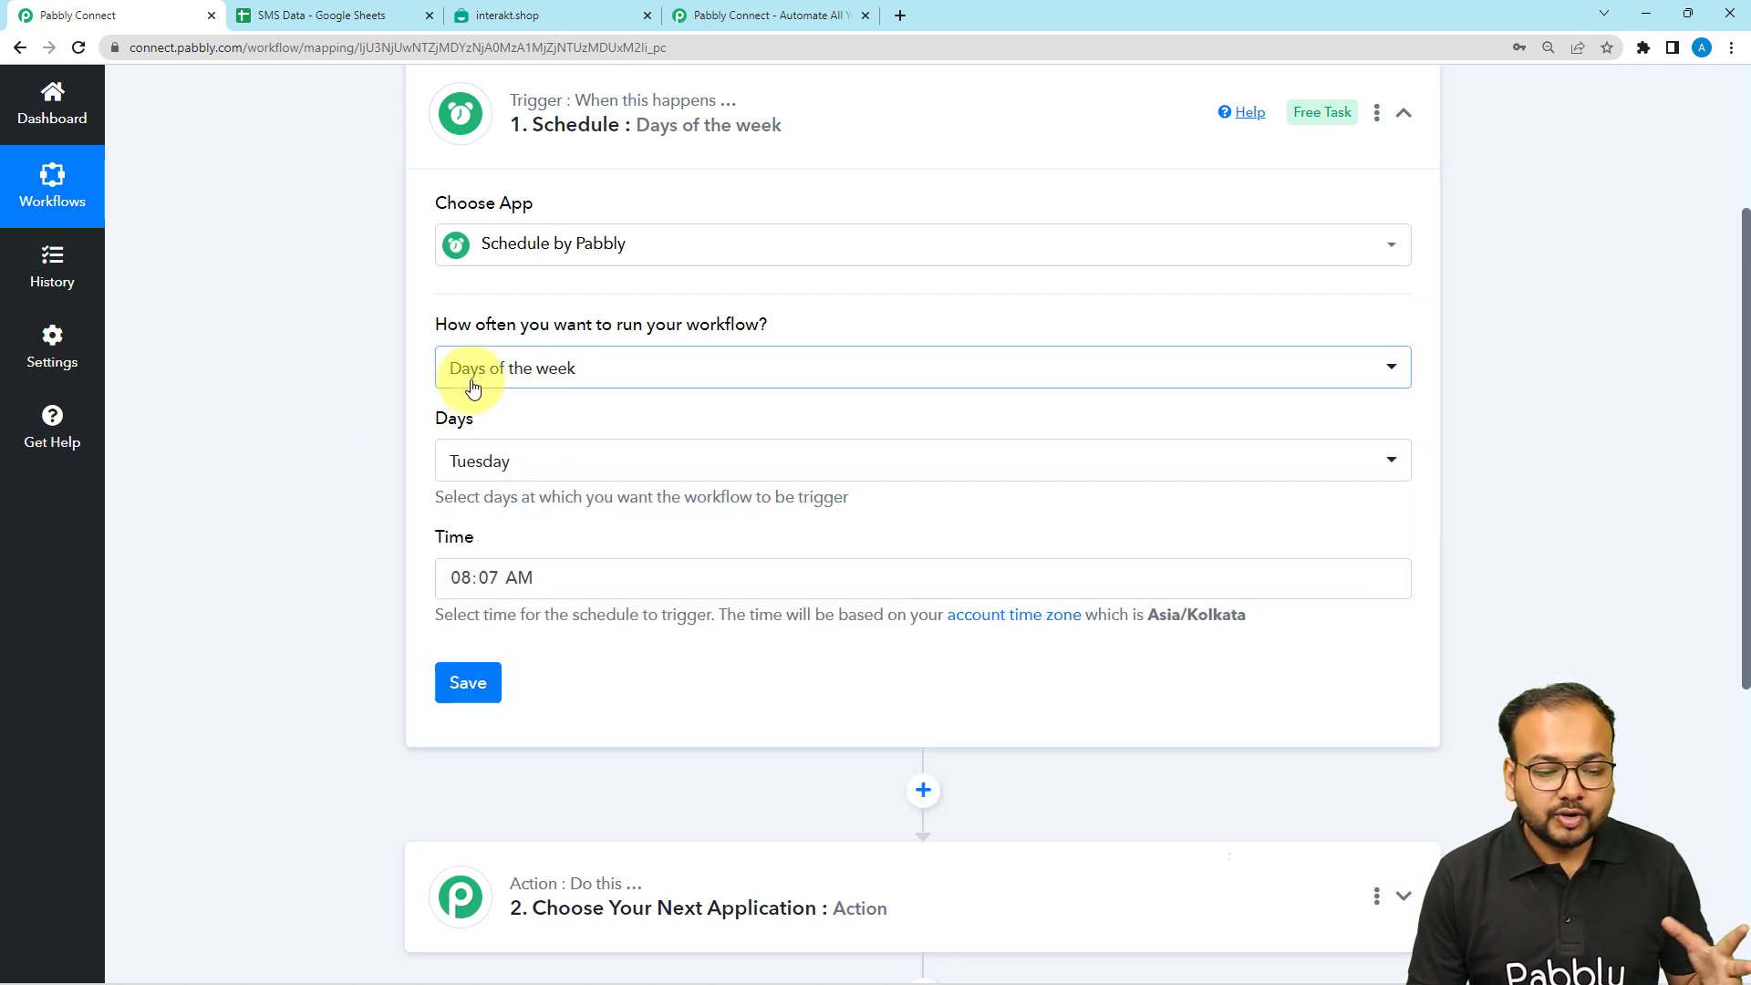
pyautogui.click(461, 578)
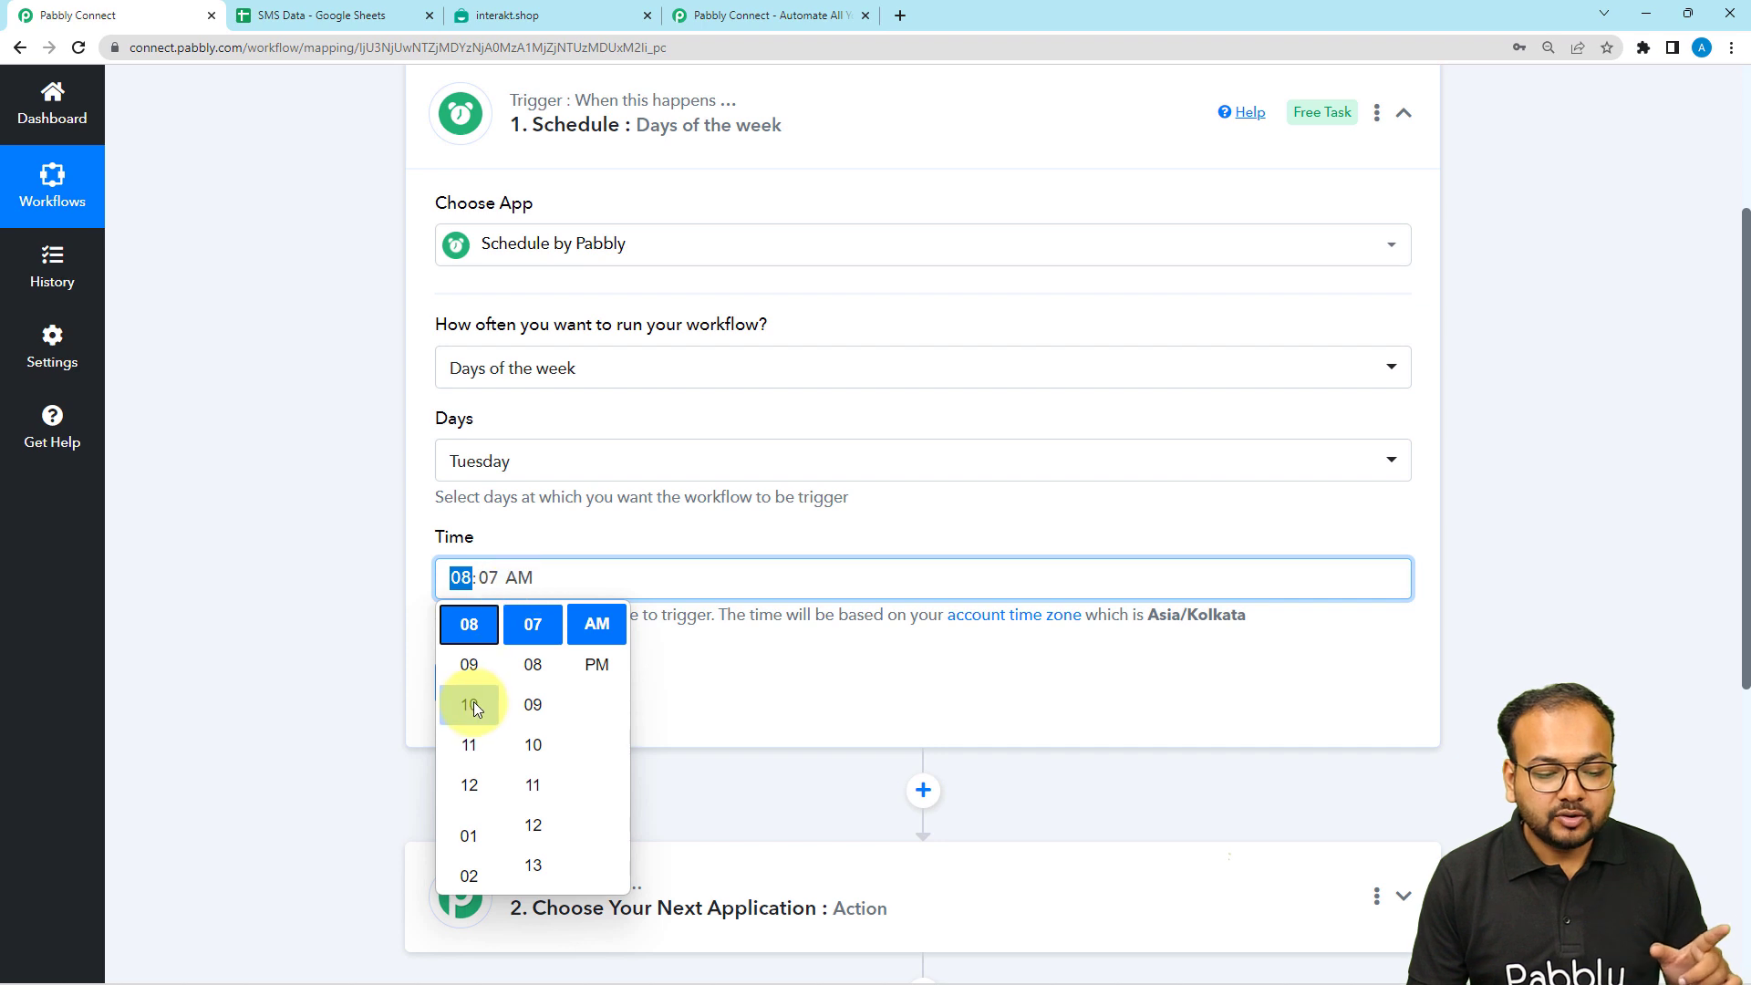
pyautogui.click(473, 702)
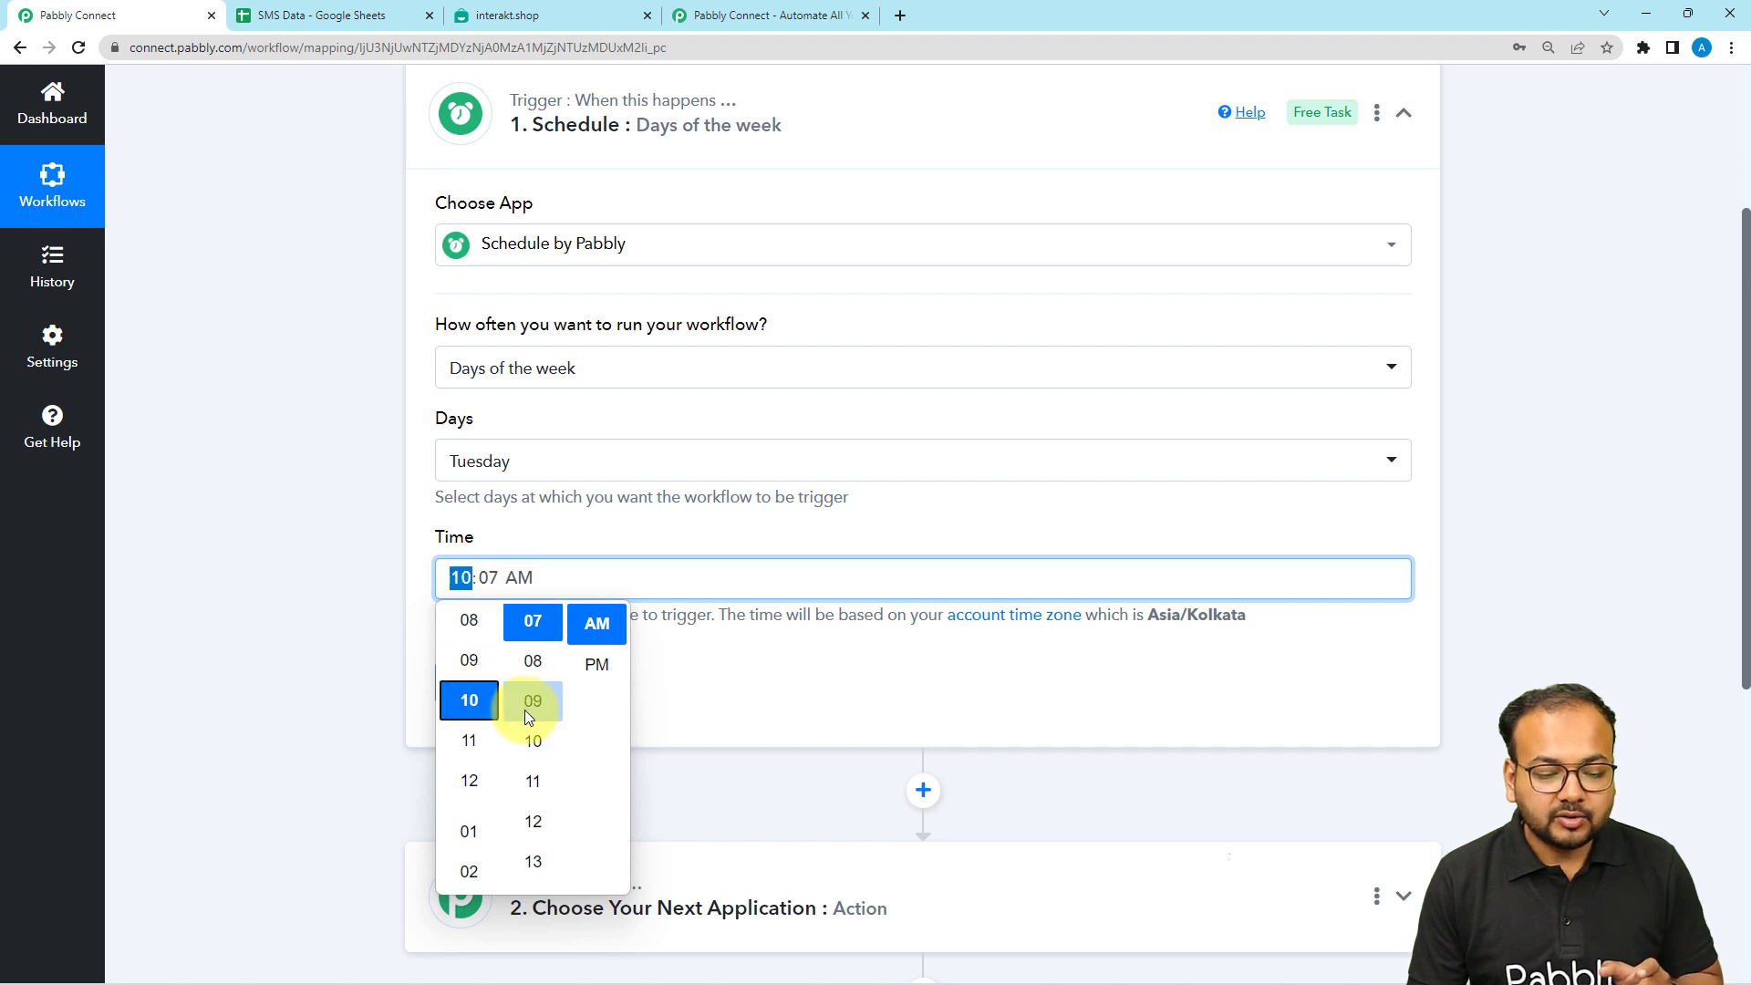
pyautogui.click(533, 741)
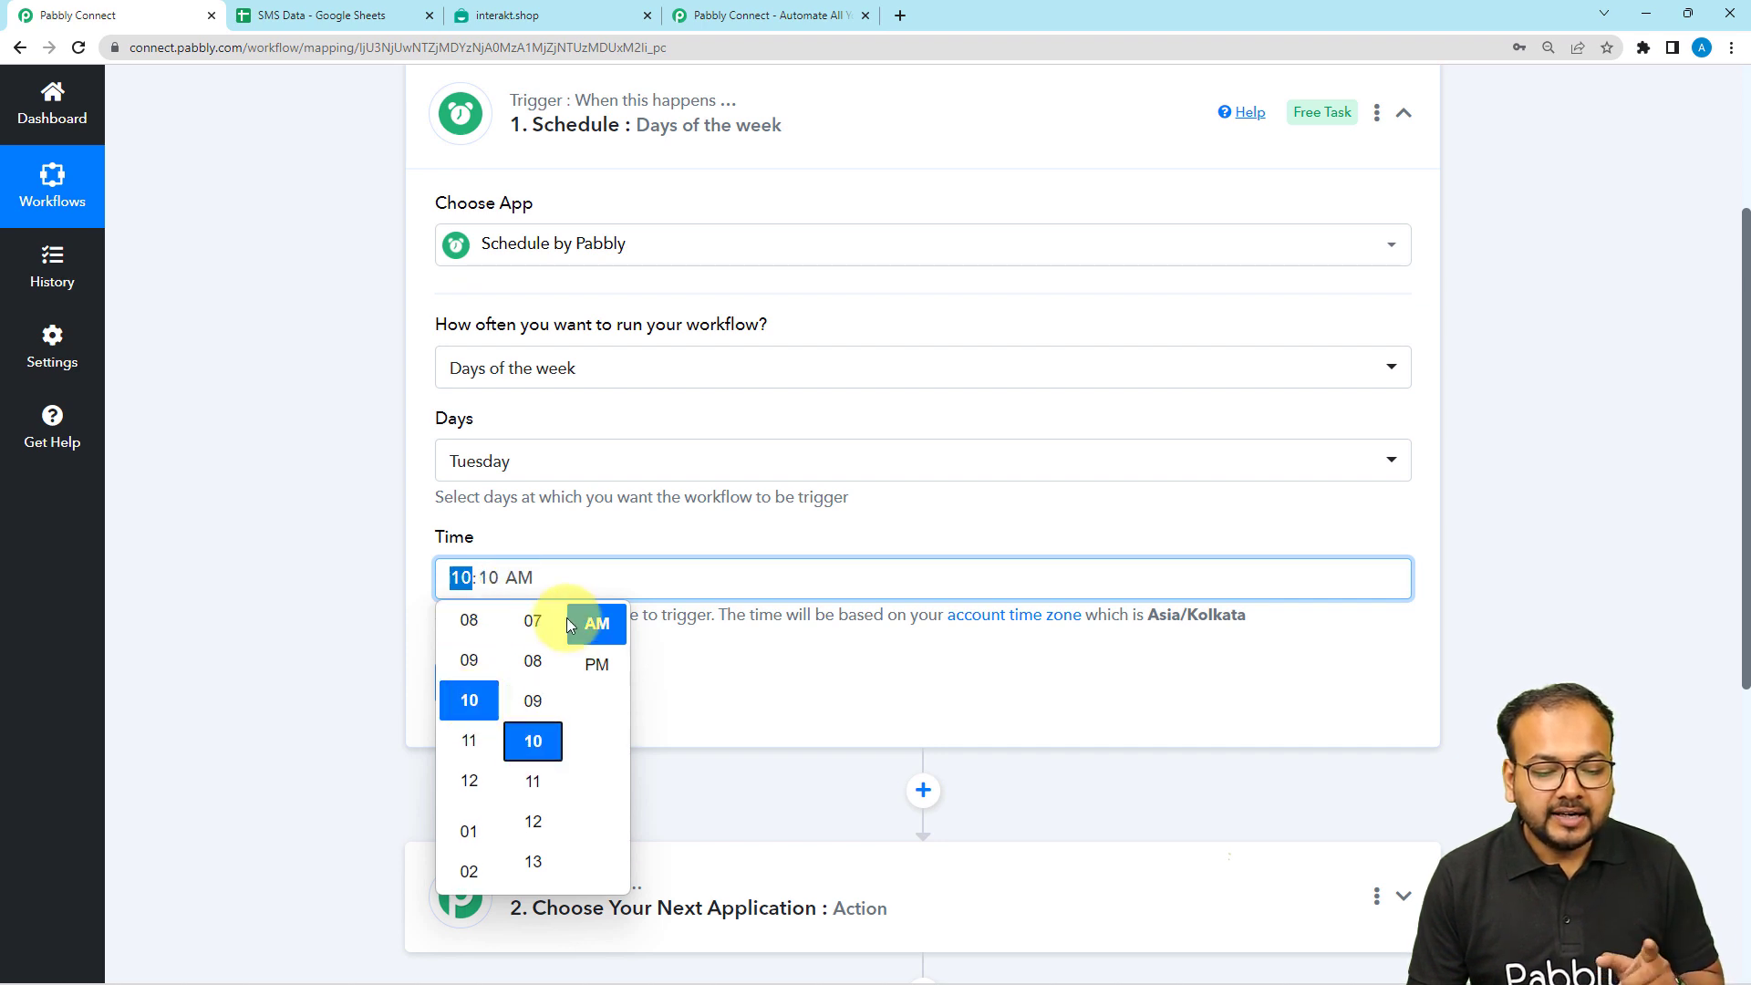
pyautogui.click(677, 675)
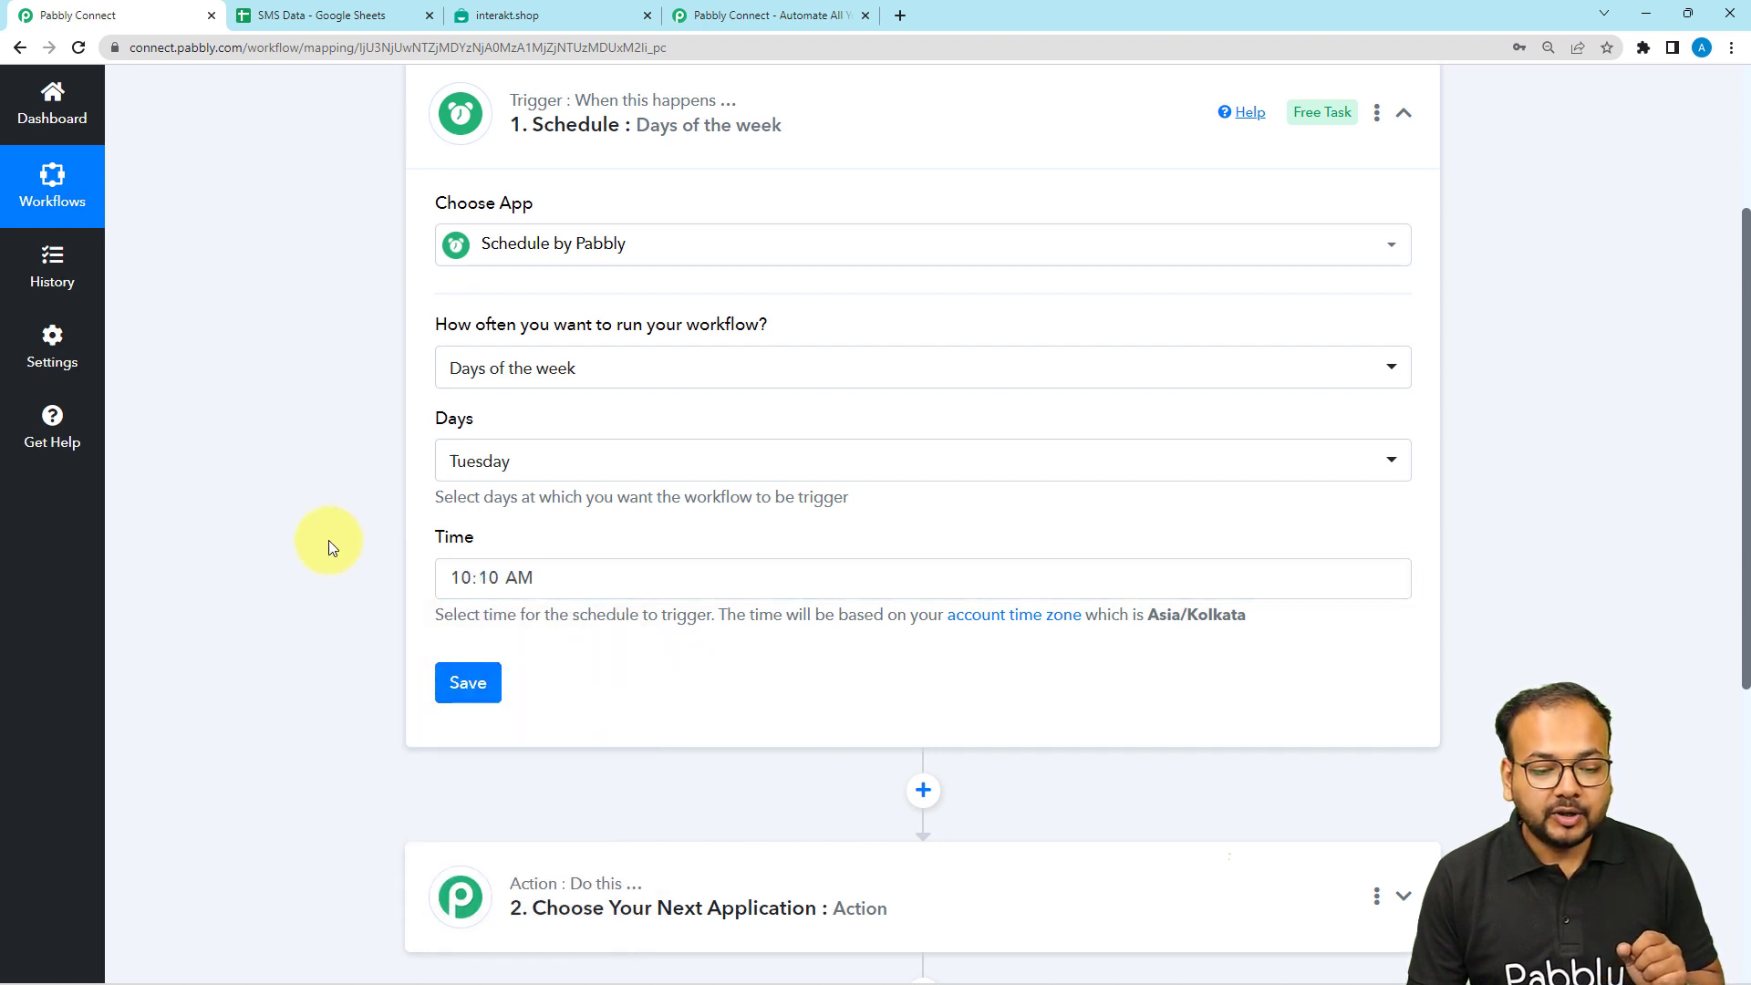
pyautogui.click(468, 682)
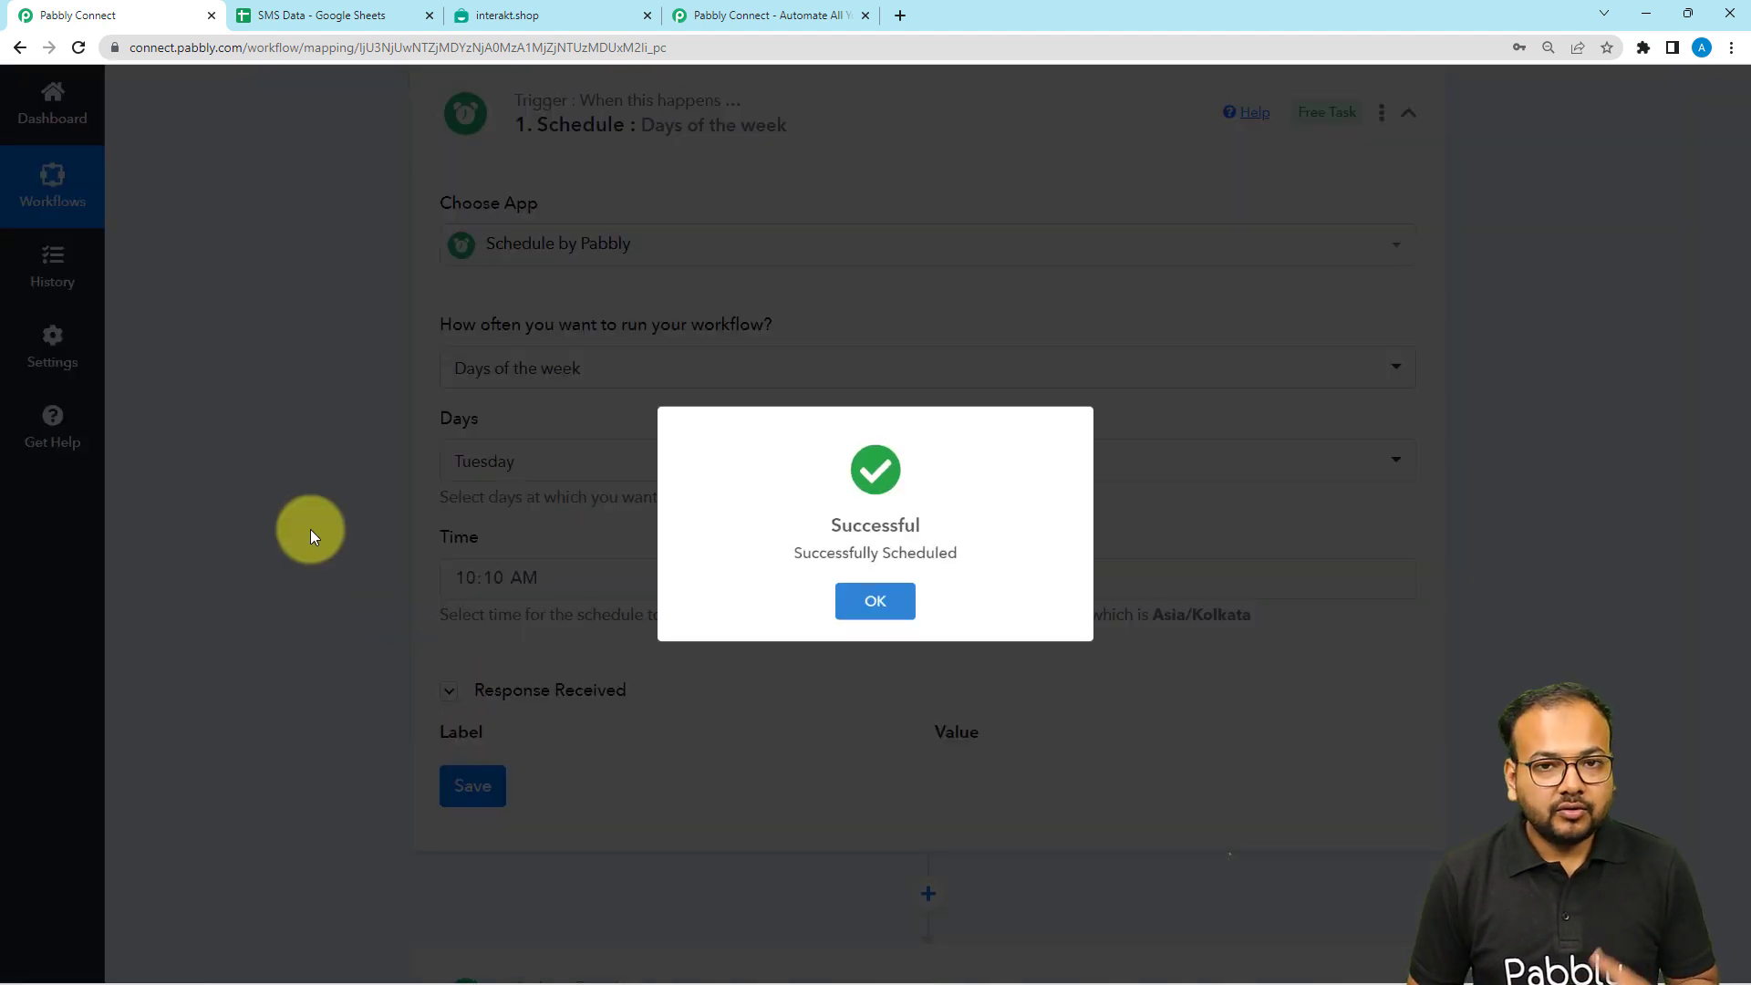
# Examine the saved schedule's response details and look over the customer data in the SMS Data spreadsheet
pyautogui.scroll(-3, 310, 536)
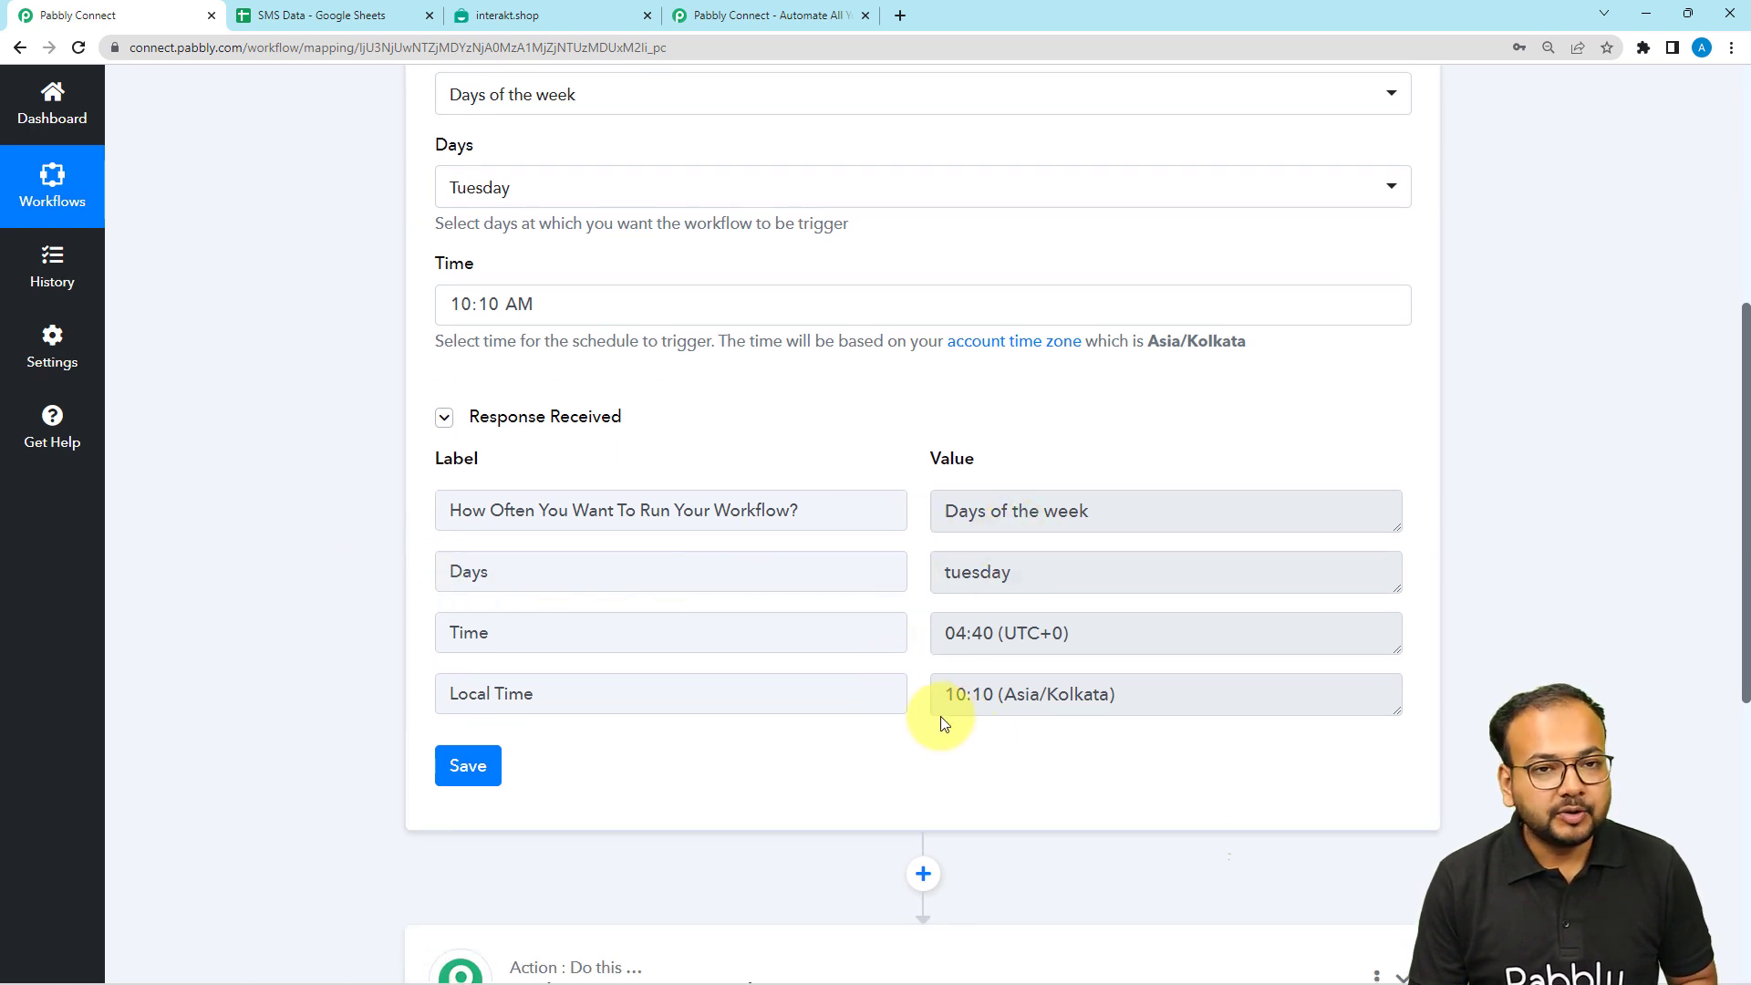
pyautogui.scroll(-4, 271, 607)
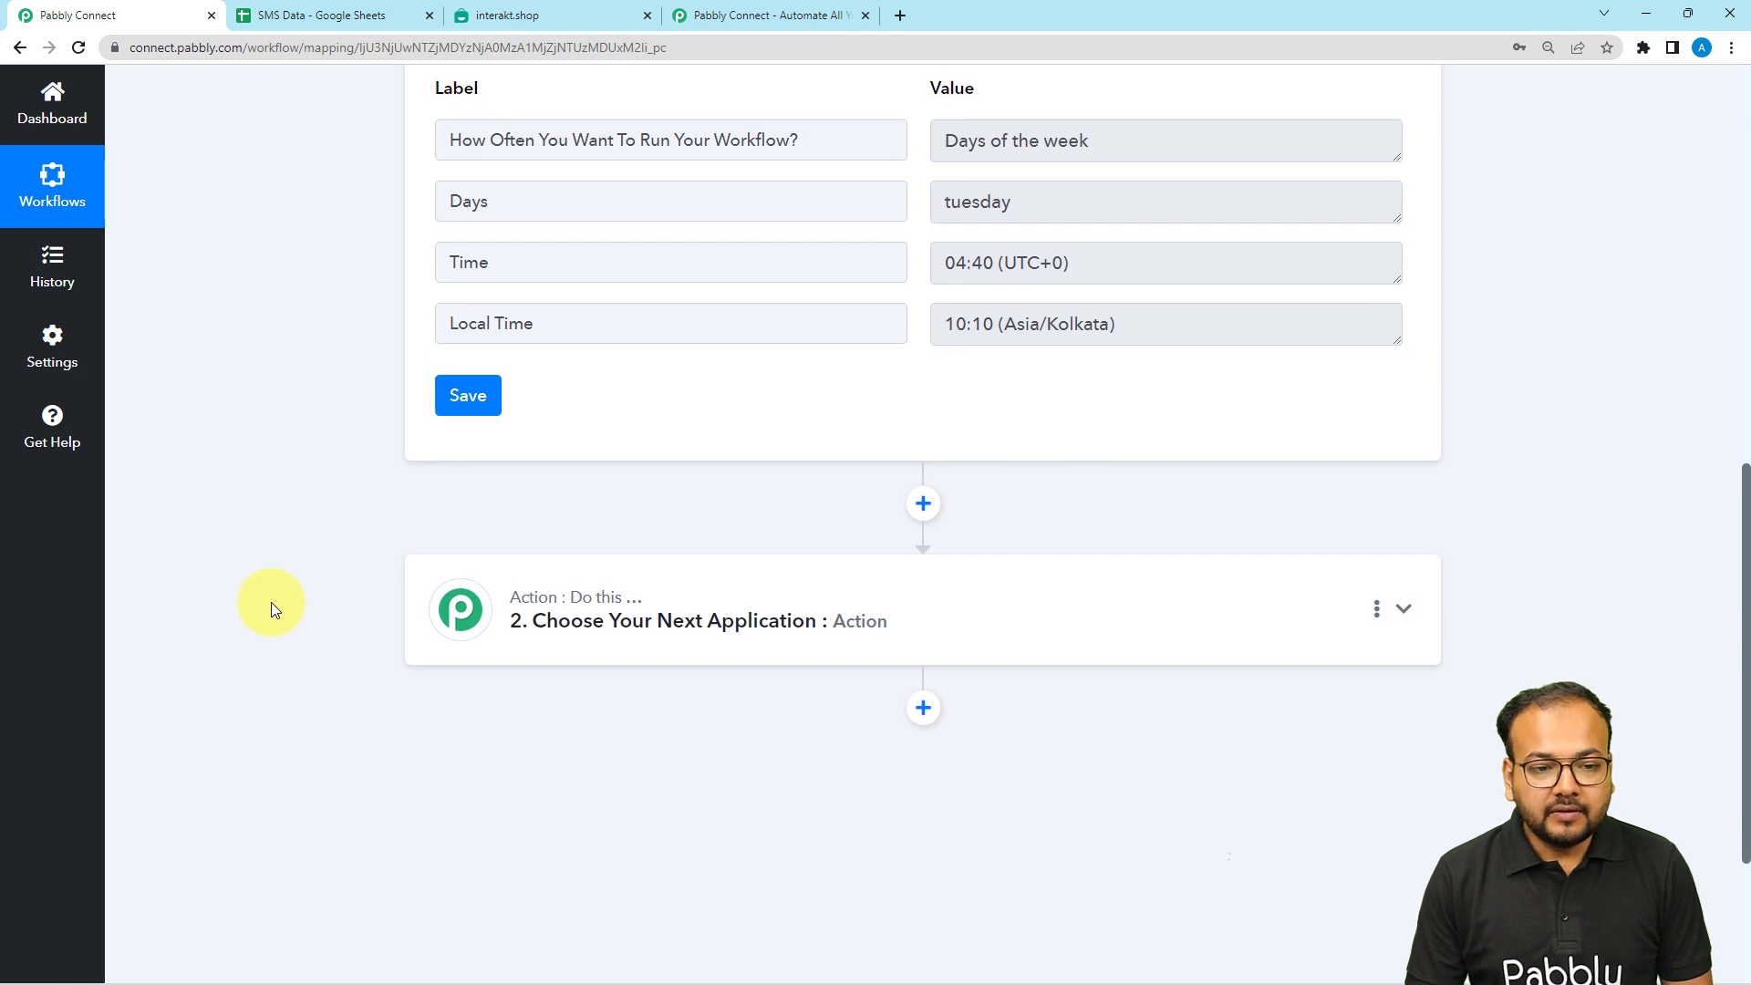
pyautogui.scroll(-1, 272, 606)
pyautogui.scroll(-1, 266, 554)
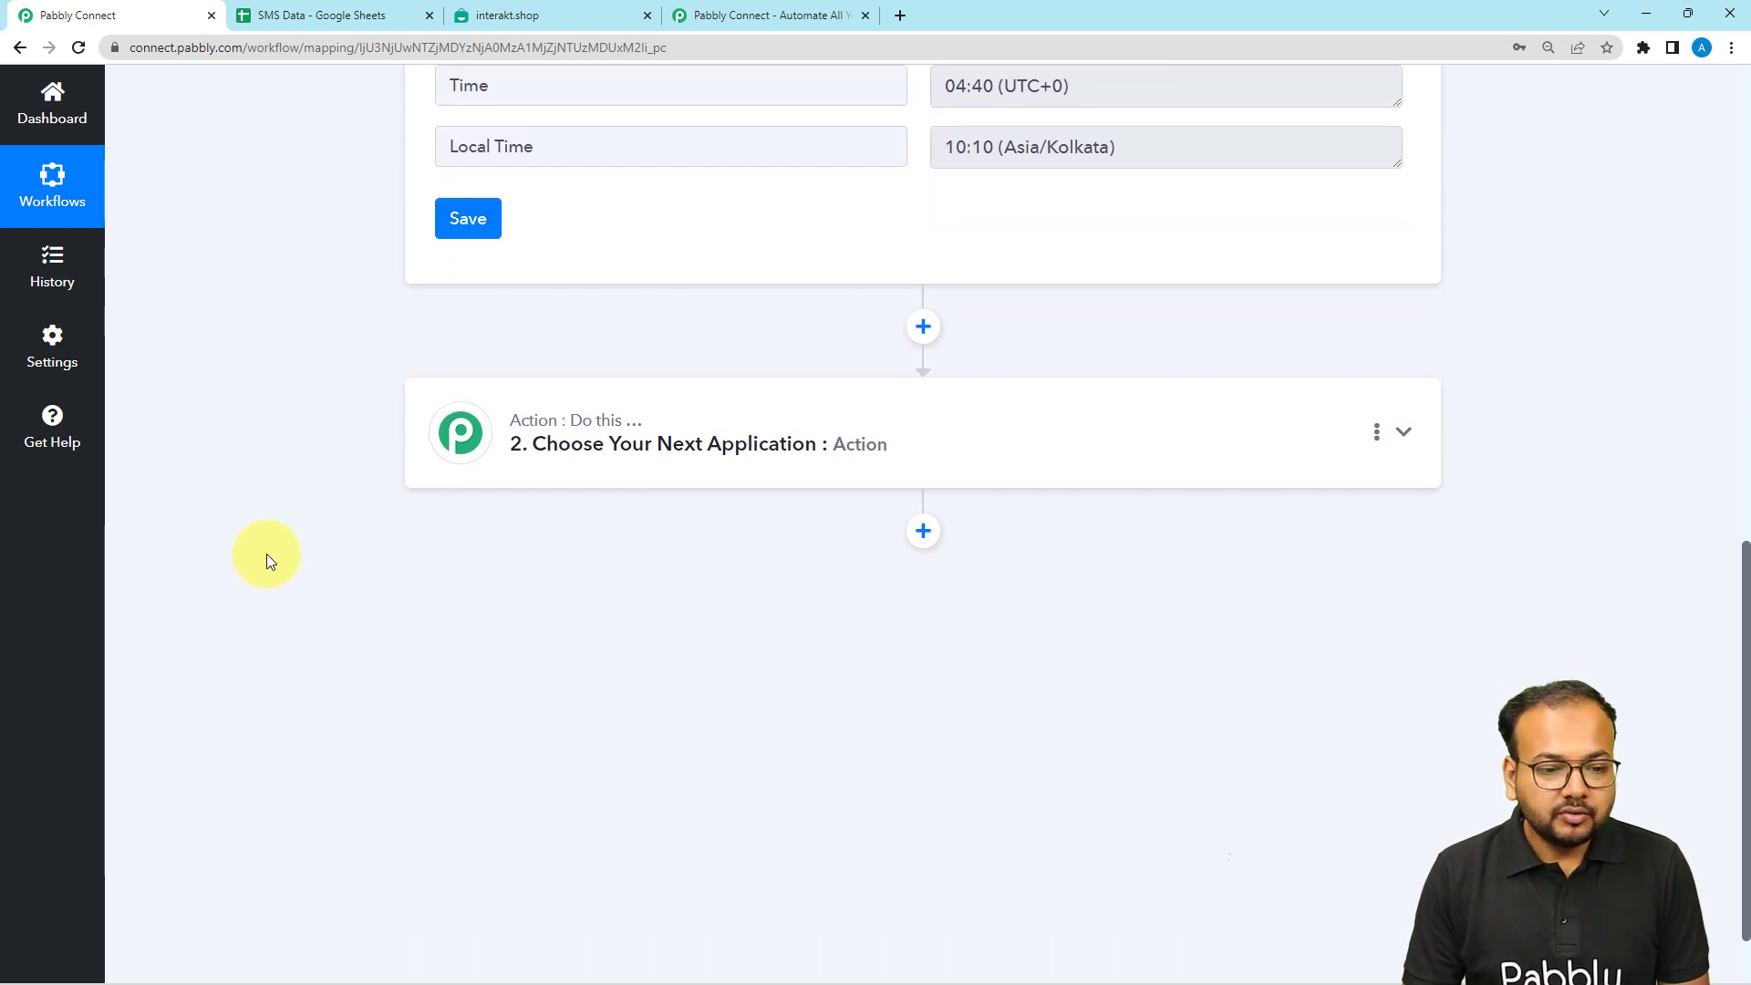
pyautogui.scroll(1, 272, 539)
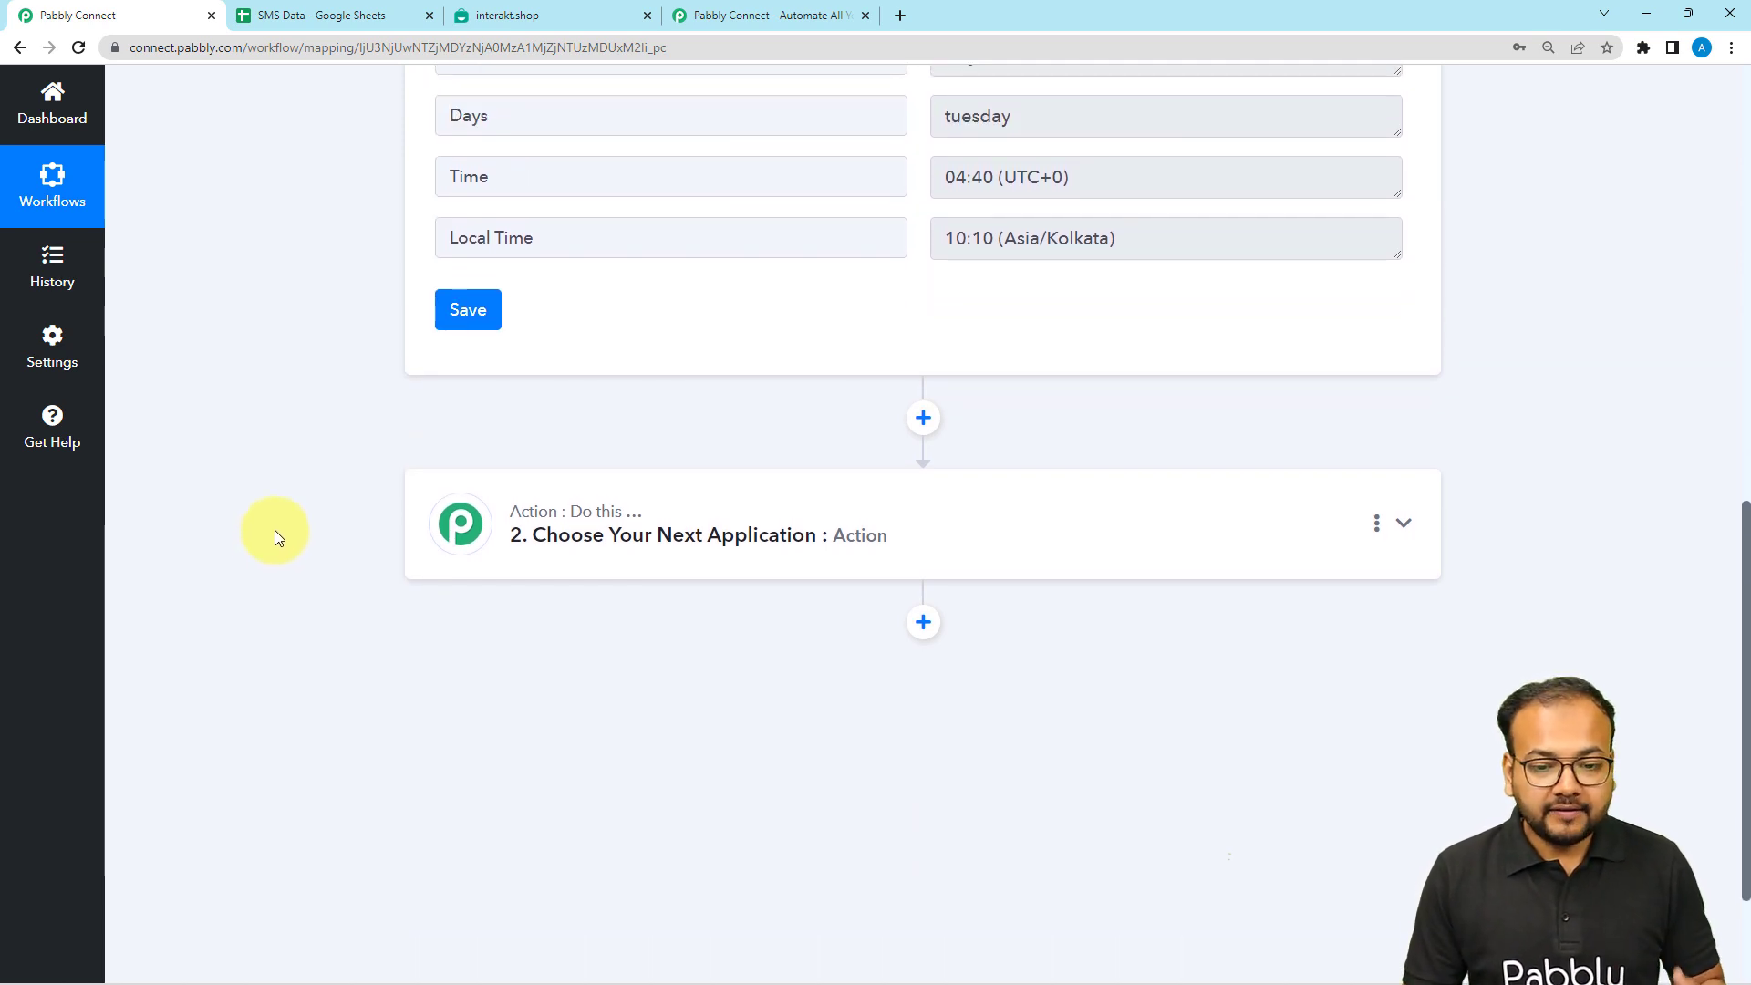
pyautogui.scroll(-1, 275, 510)
pyautogui.click(289, 15)
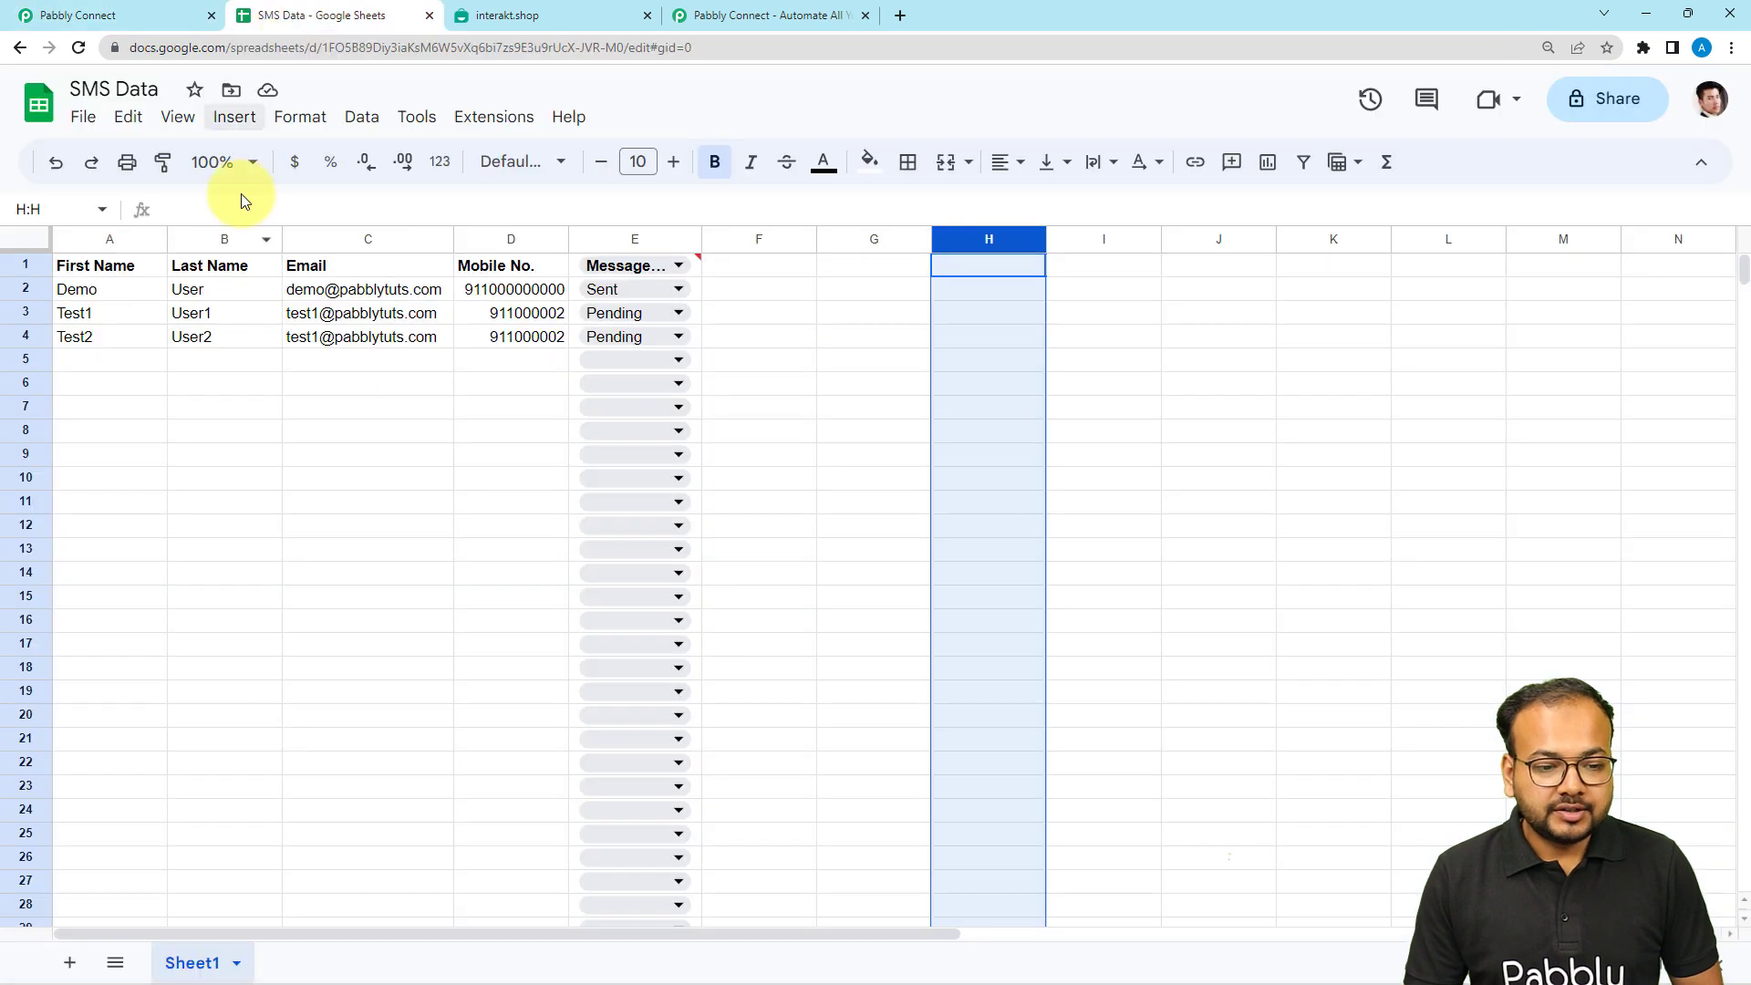
pyautogui.click(135, 14)
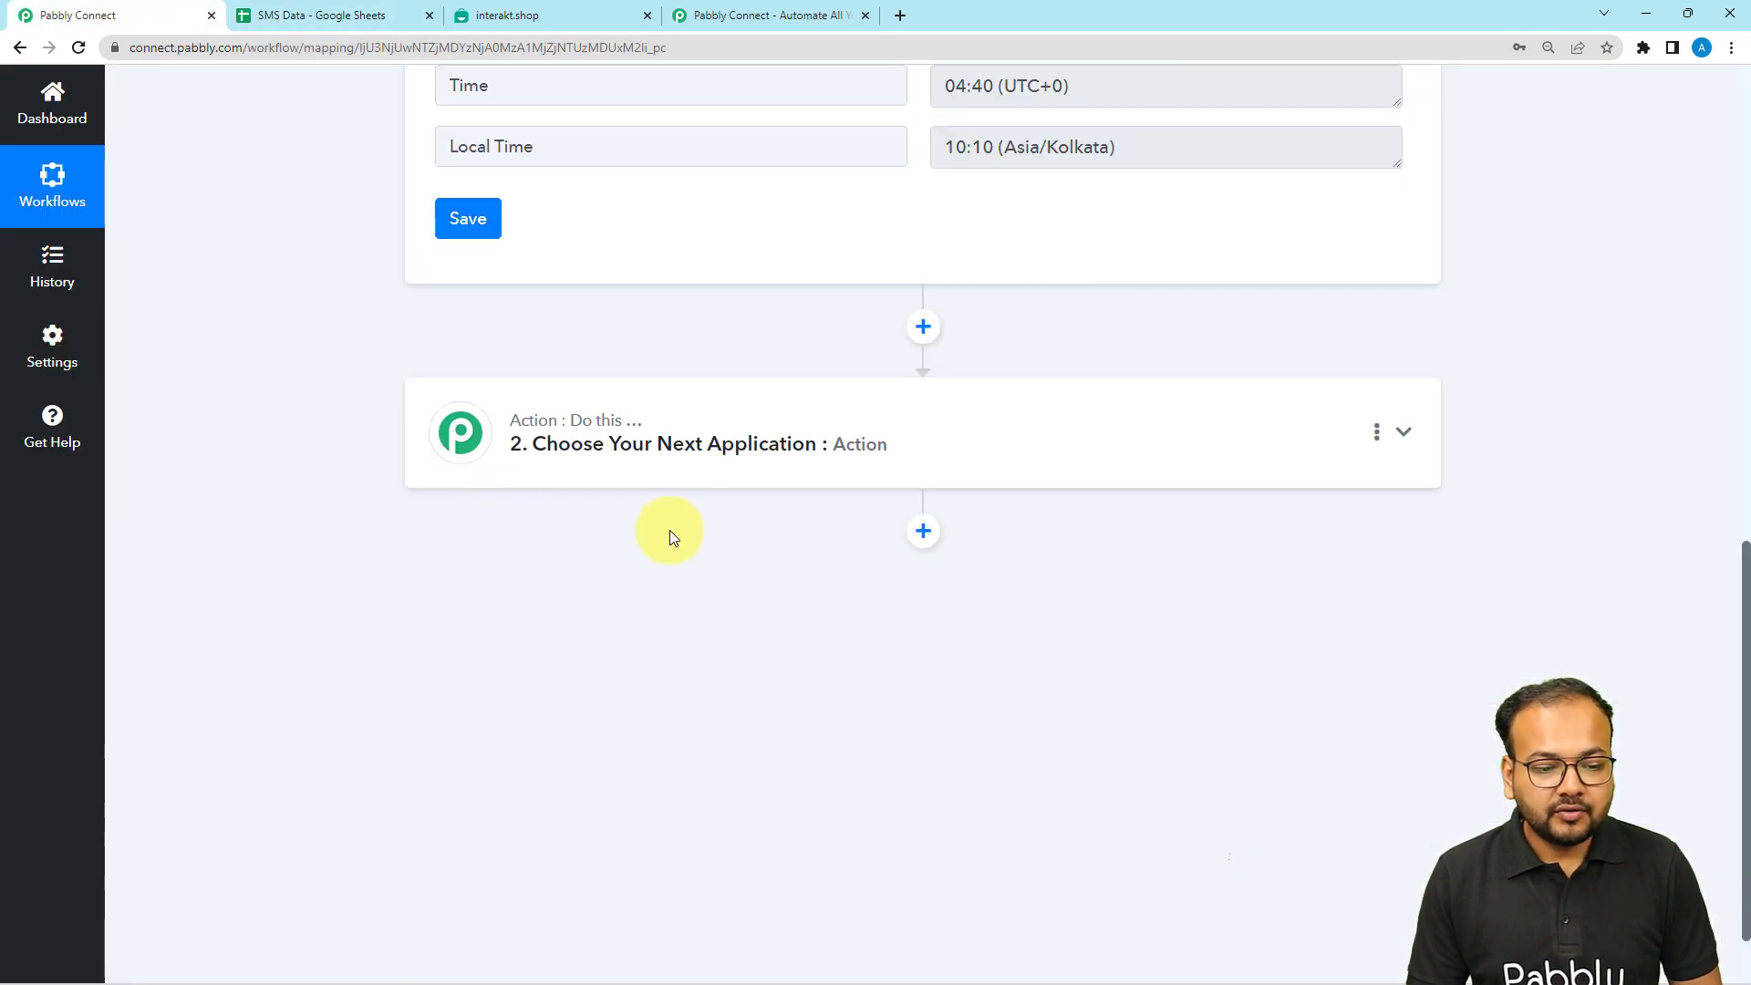
# Choose Google Sheets as the app for the second step and select Get Row(s) as its action event
pyautogui.click(698, 473)
pyautogui.scroll(-2, 699, 476)
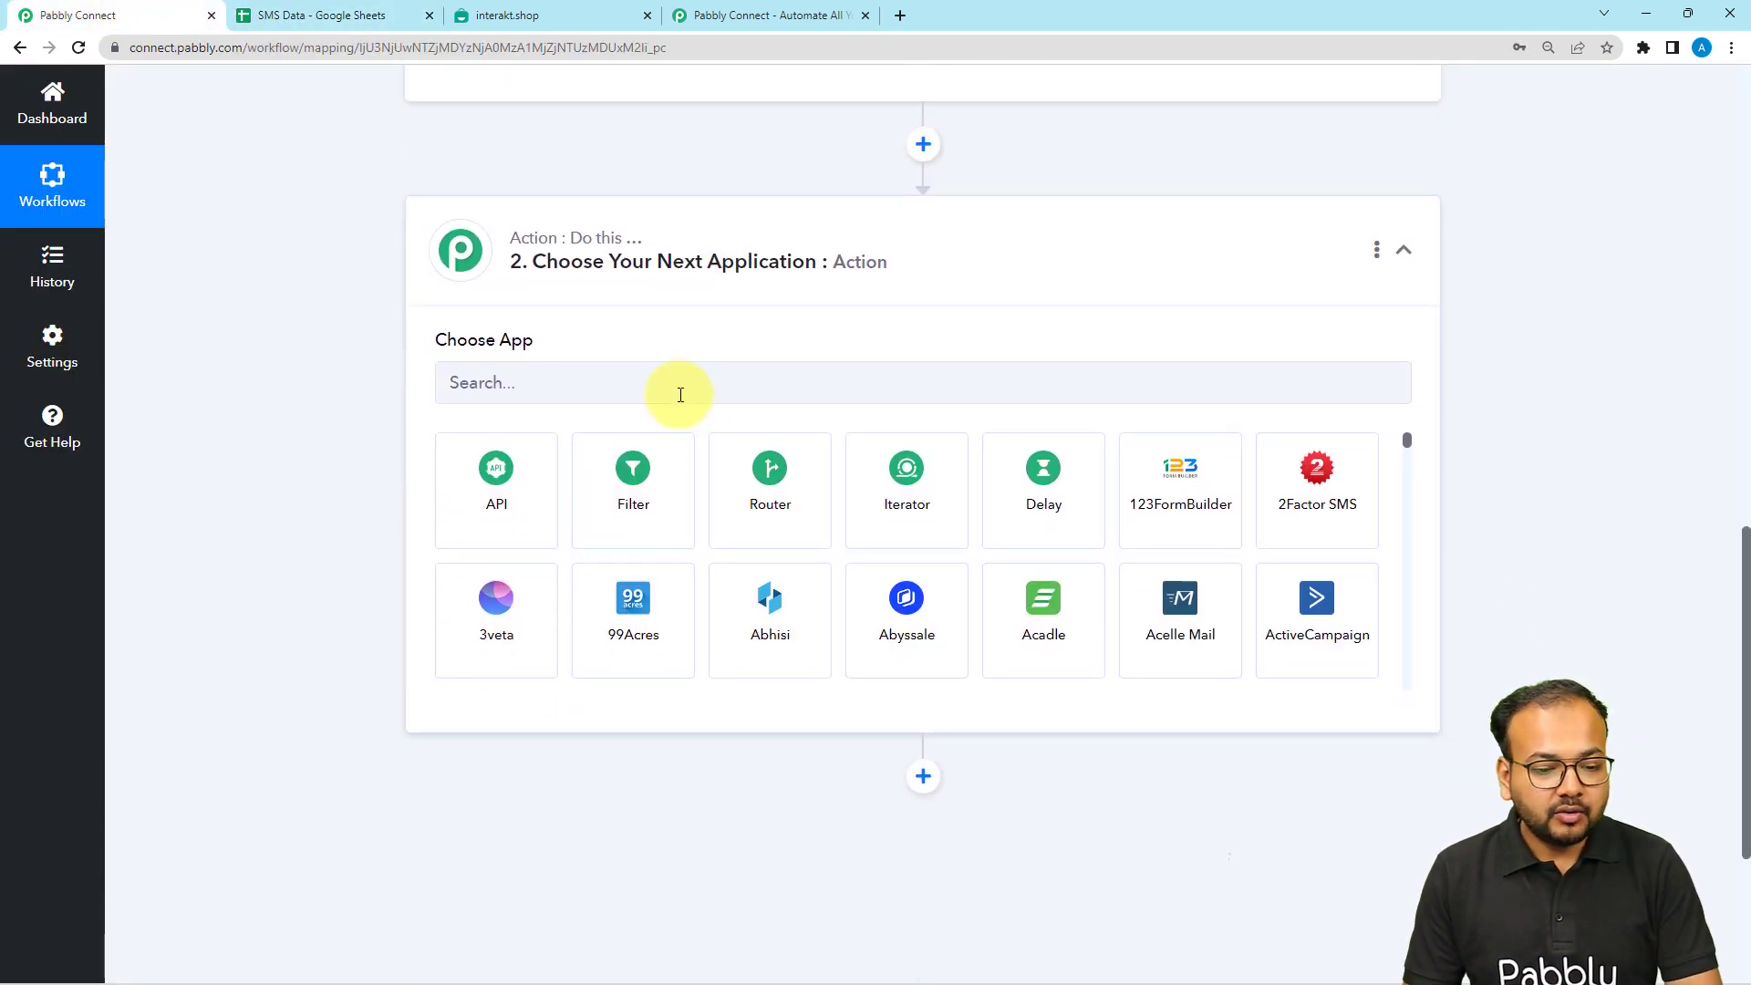
pyautogui.click(678, 575)
pyautogui.write('sheet')
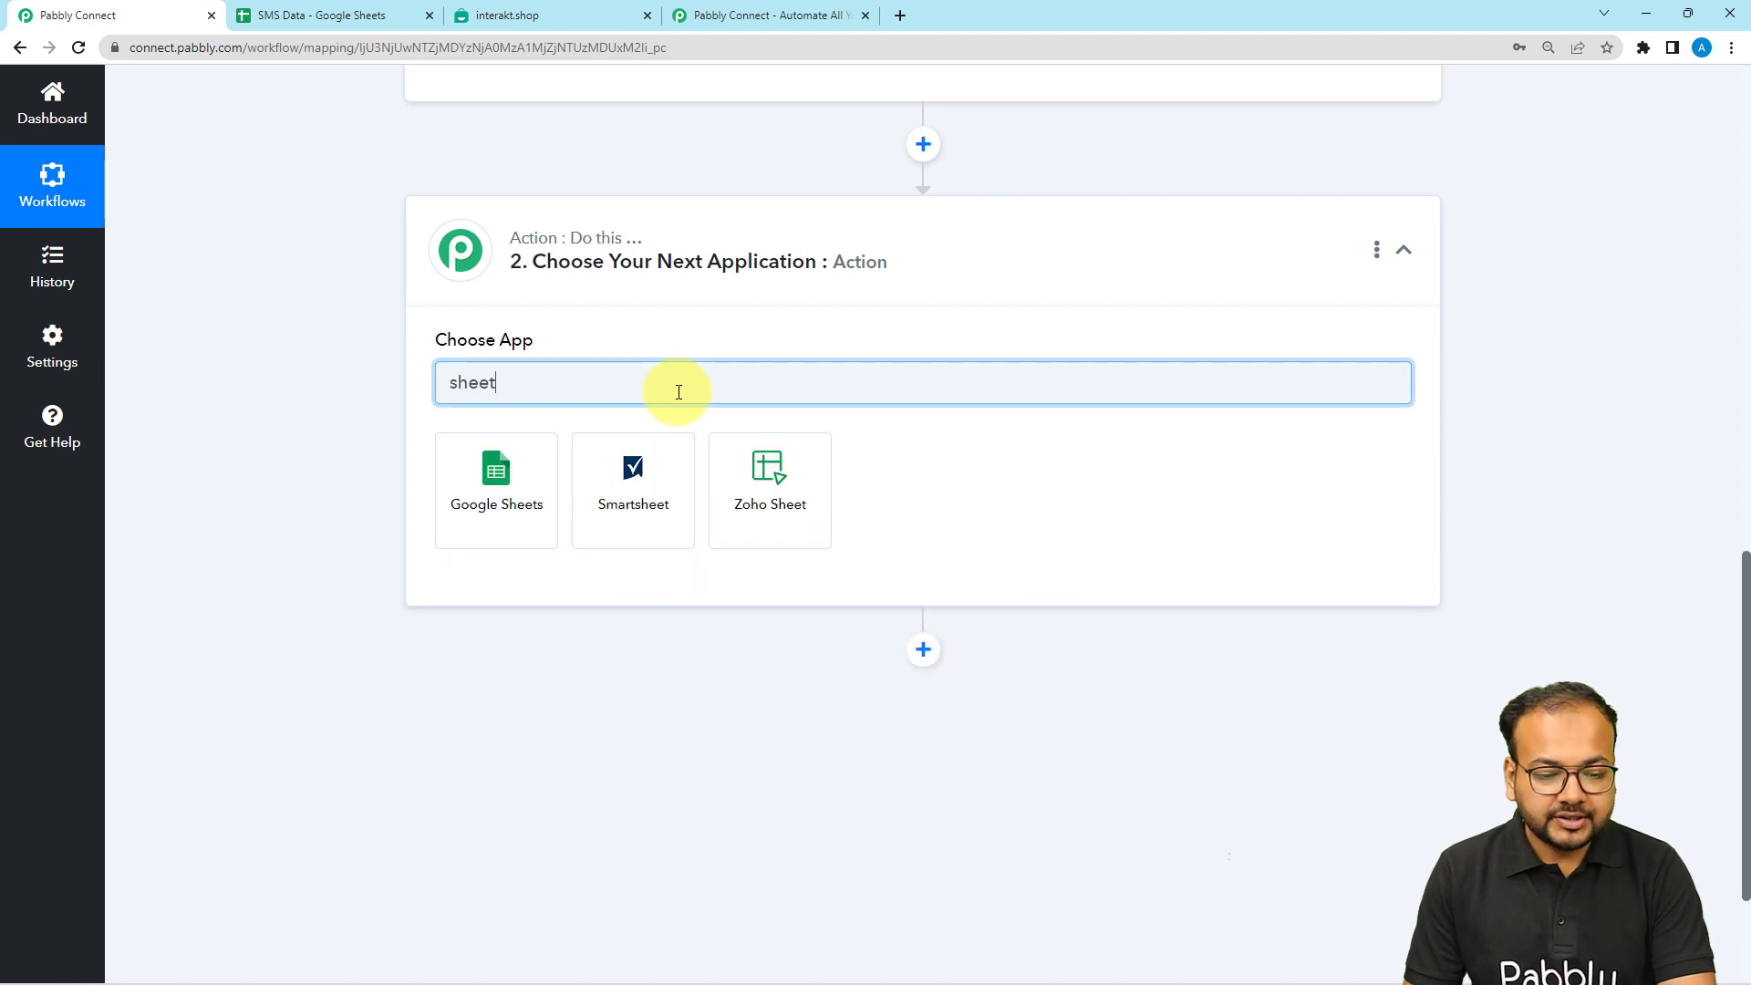
pyautogui.click(478, 483)
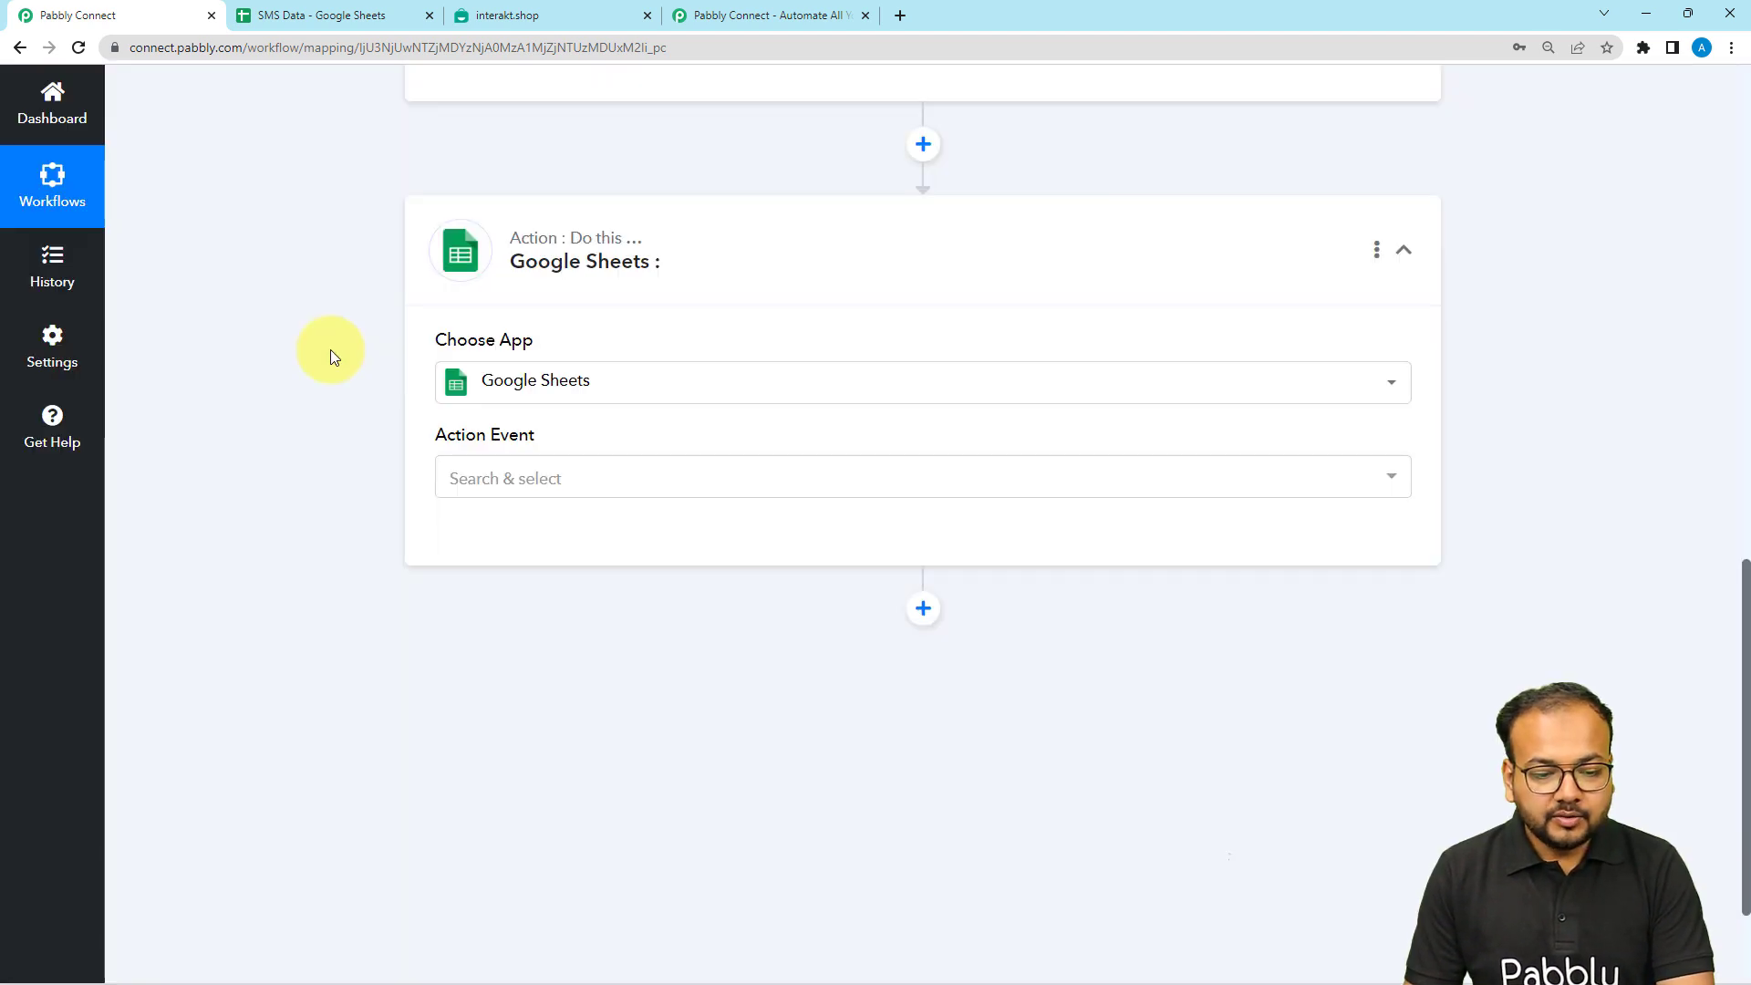
pyautogui.scroll(-2, 508, 336)
pyautogui.click(510, 319)
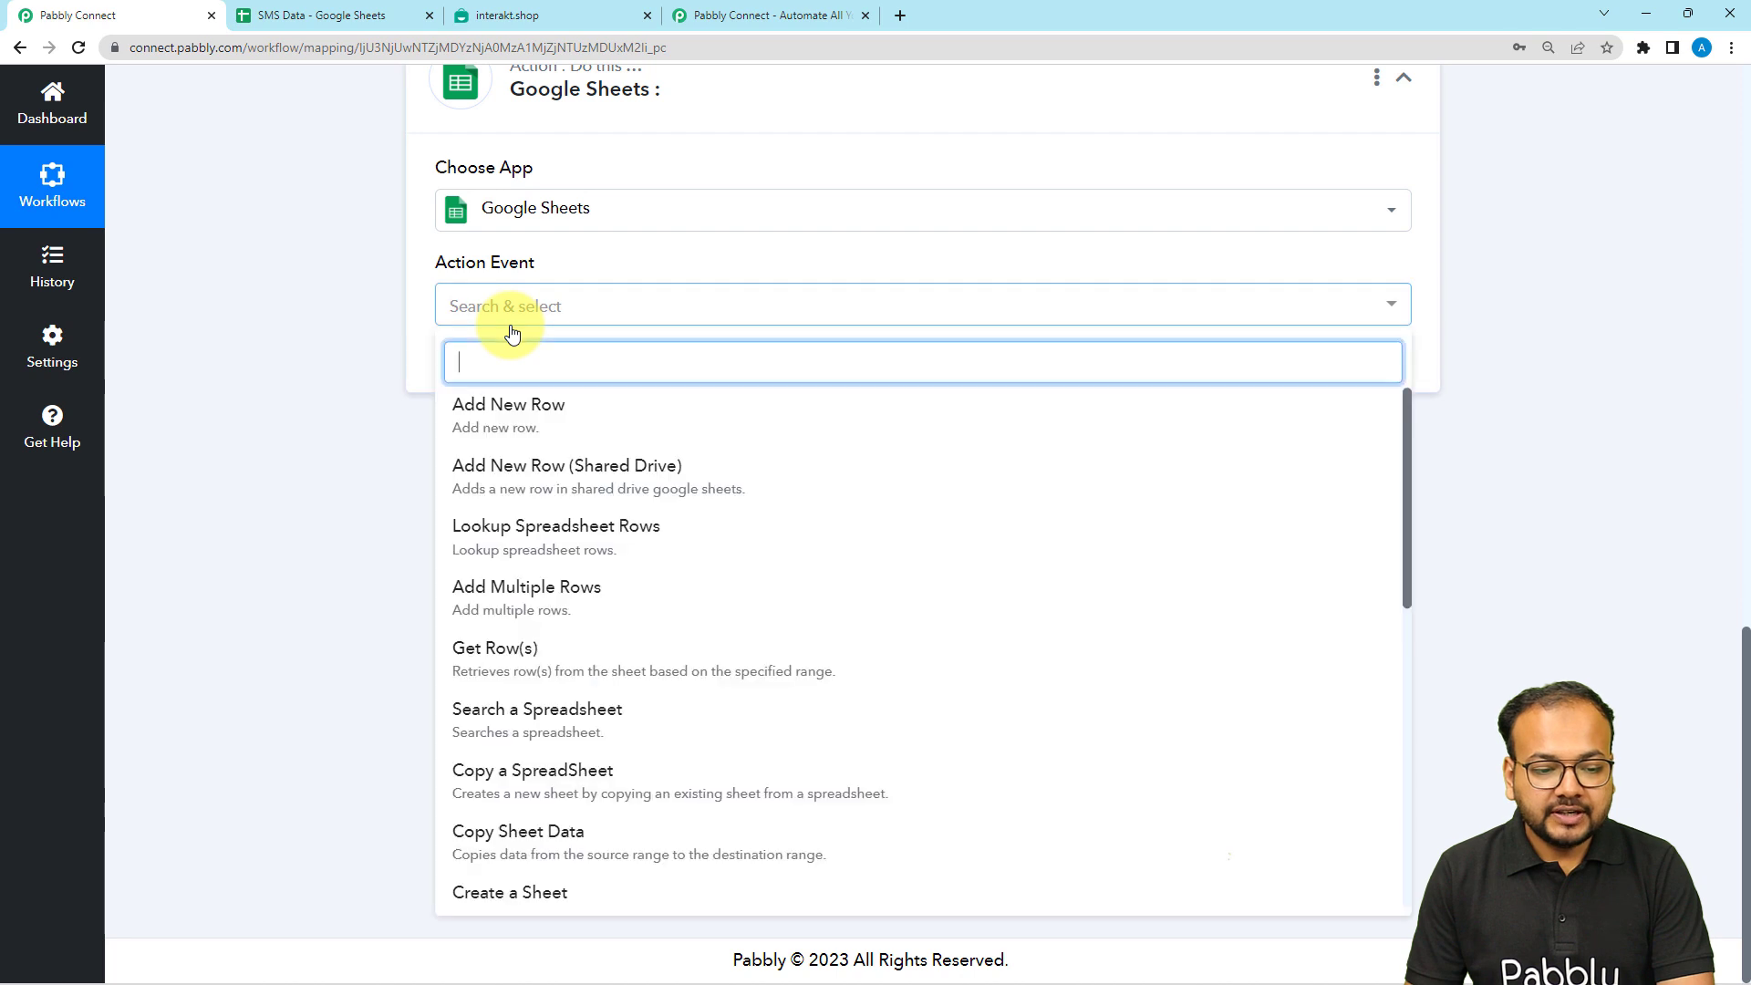
pyautogui.click(518, 654)
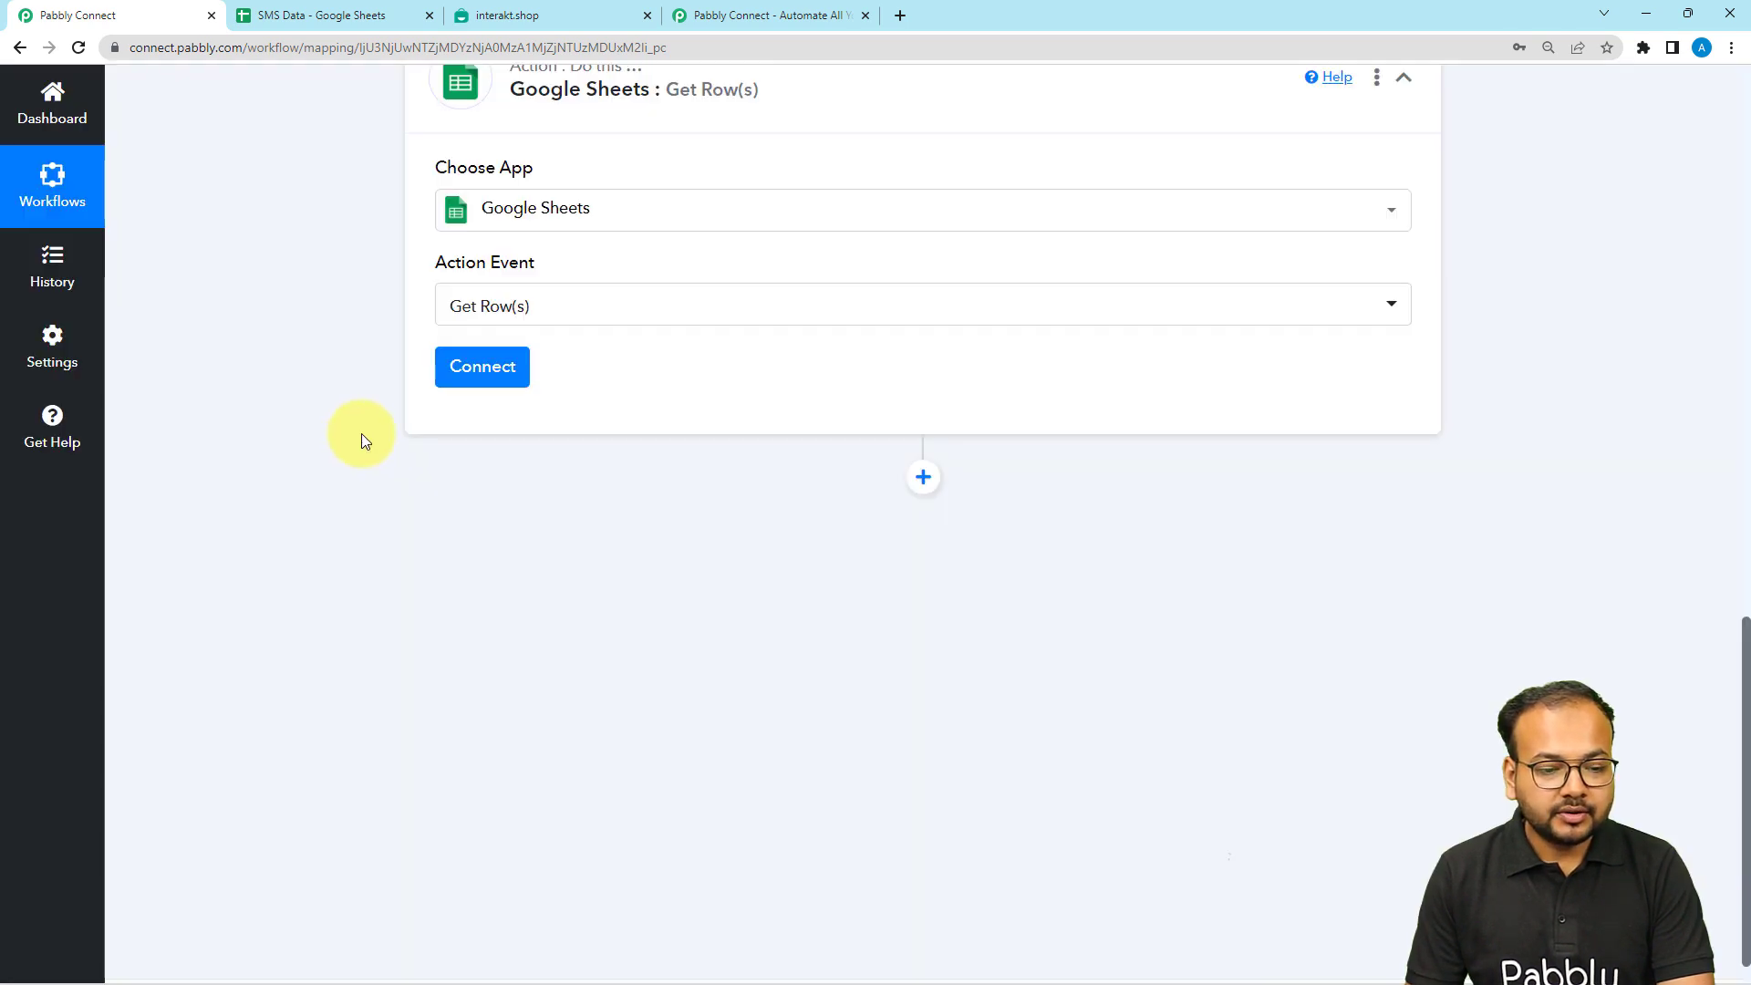
# Add a new Google Sheets connection by signing in with the spreadsheet owner's Google account and granting access
pyautogui.click(481, 368)
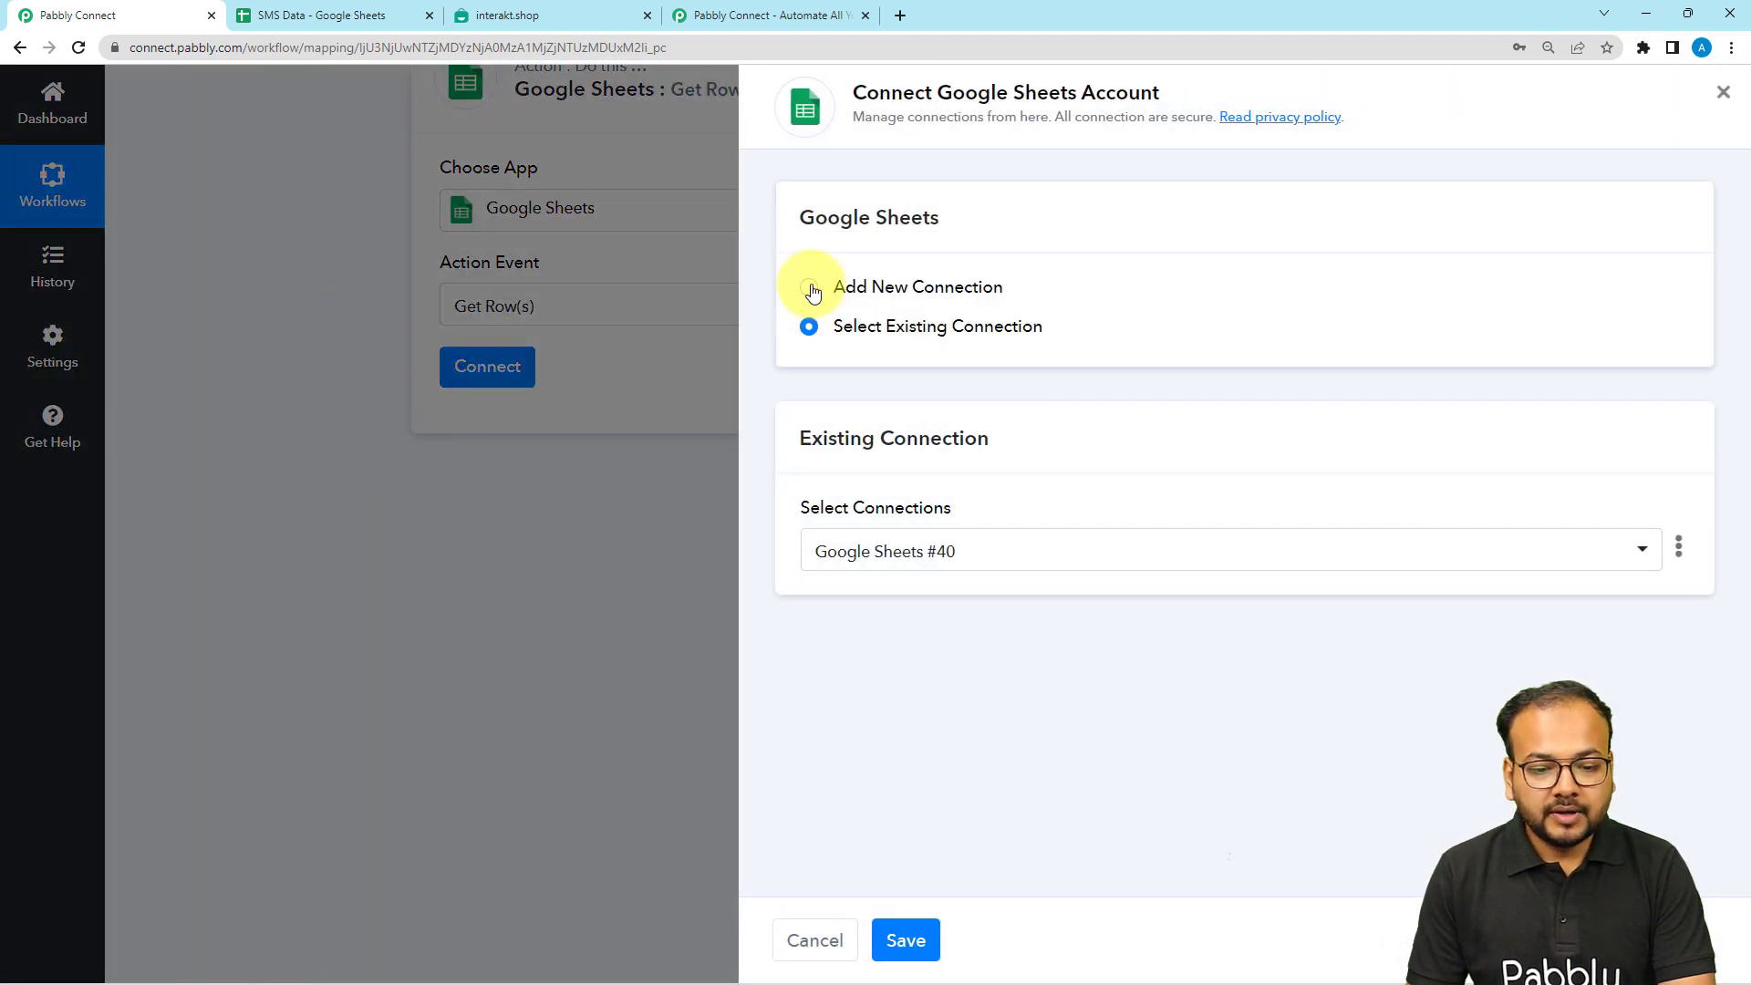
pyautogui.click(810, 288)
pyautogui.click(907, 538)
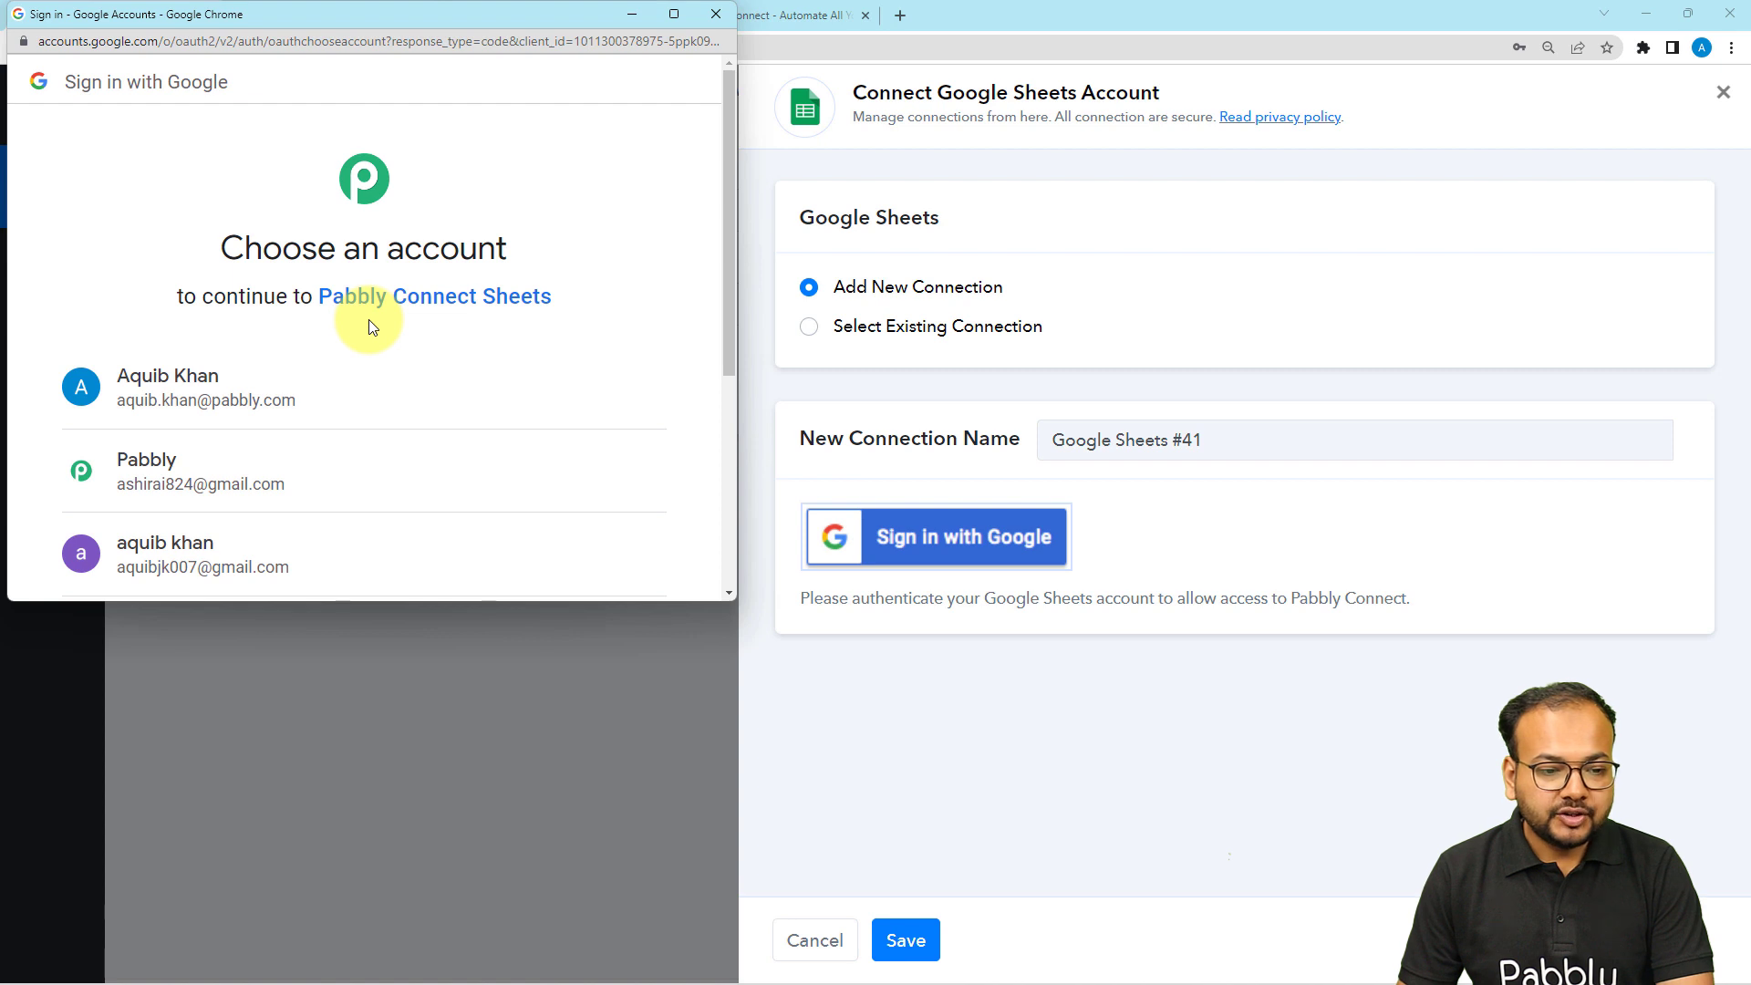
pyautogui.scroll(-3, 293, 364)
pyautogui.click(508, 360)
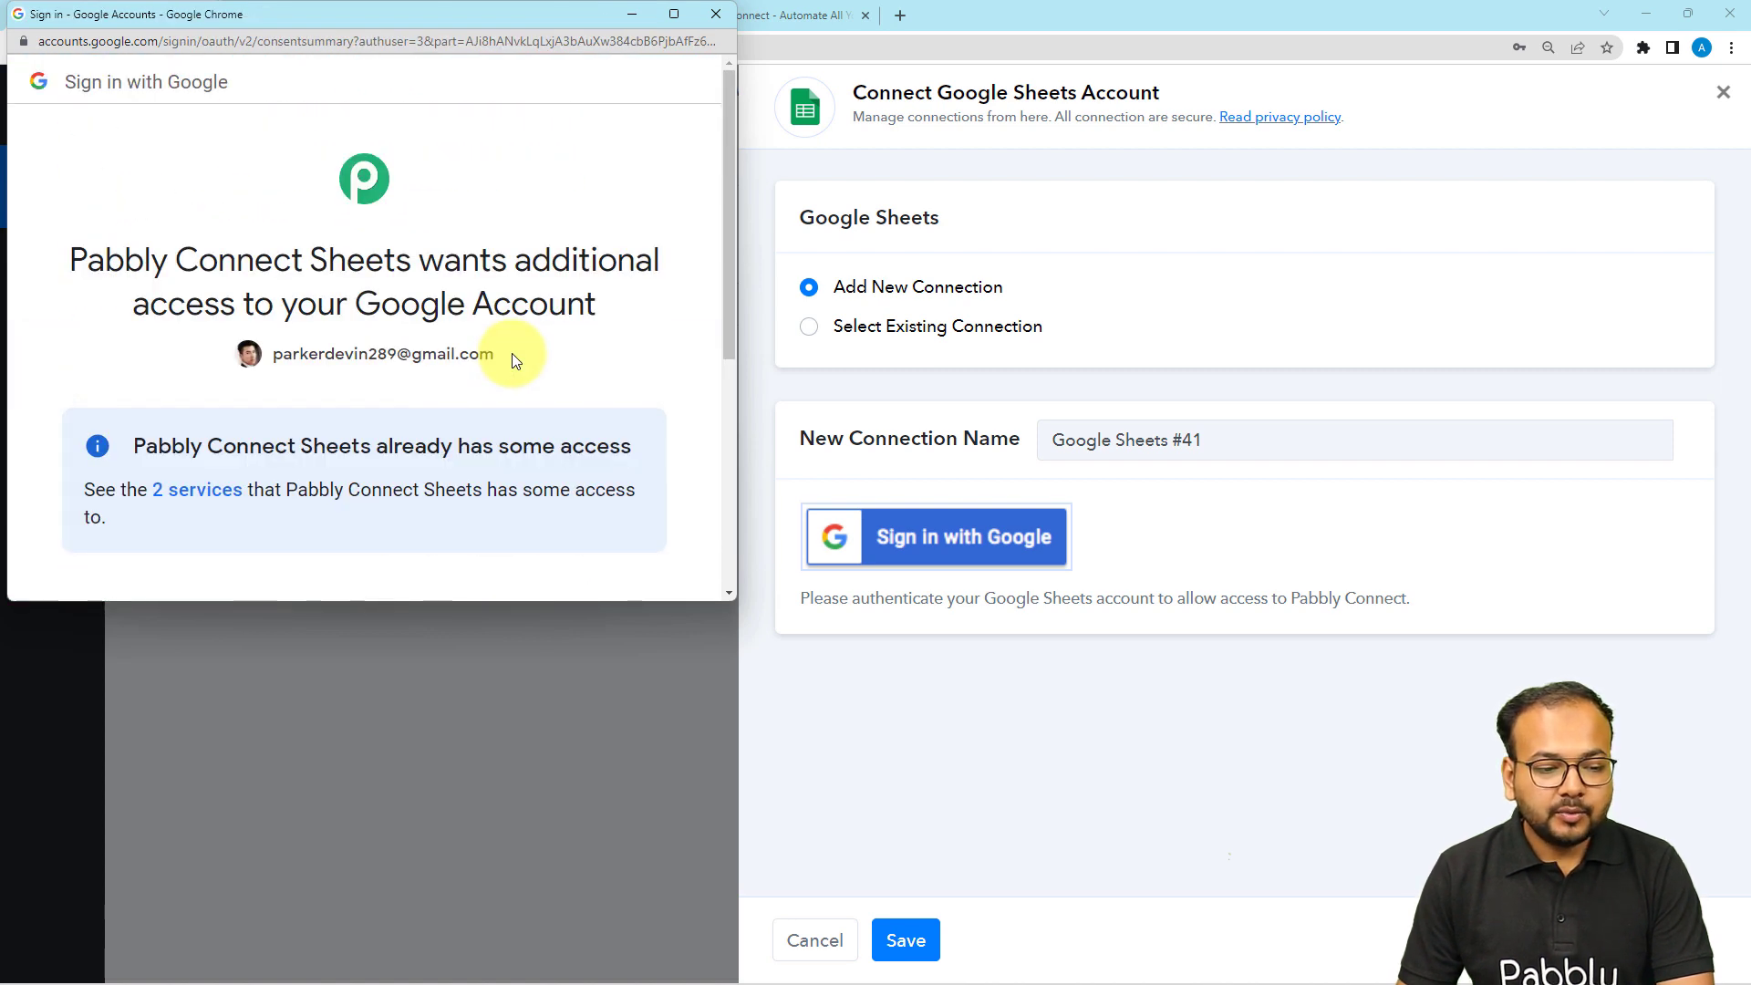
pyautogui.scroll(-4, 512, 353)
pyautogui.click(462, 489)
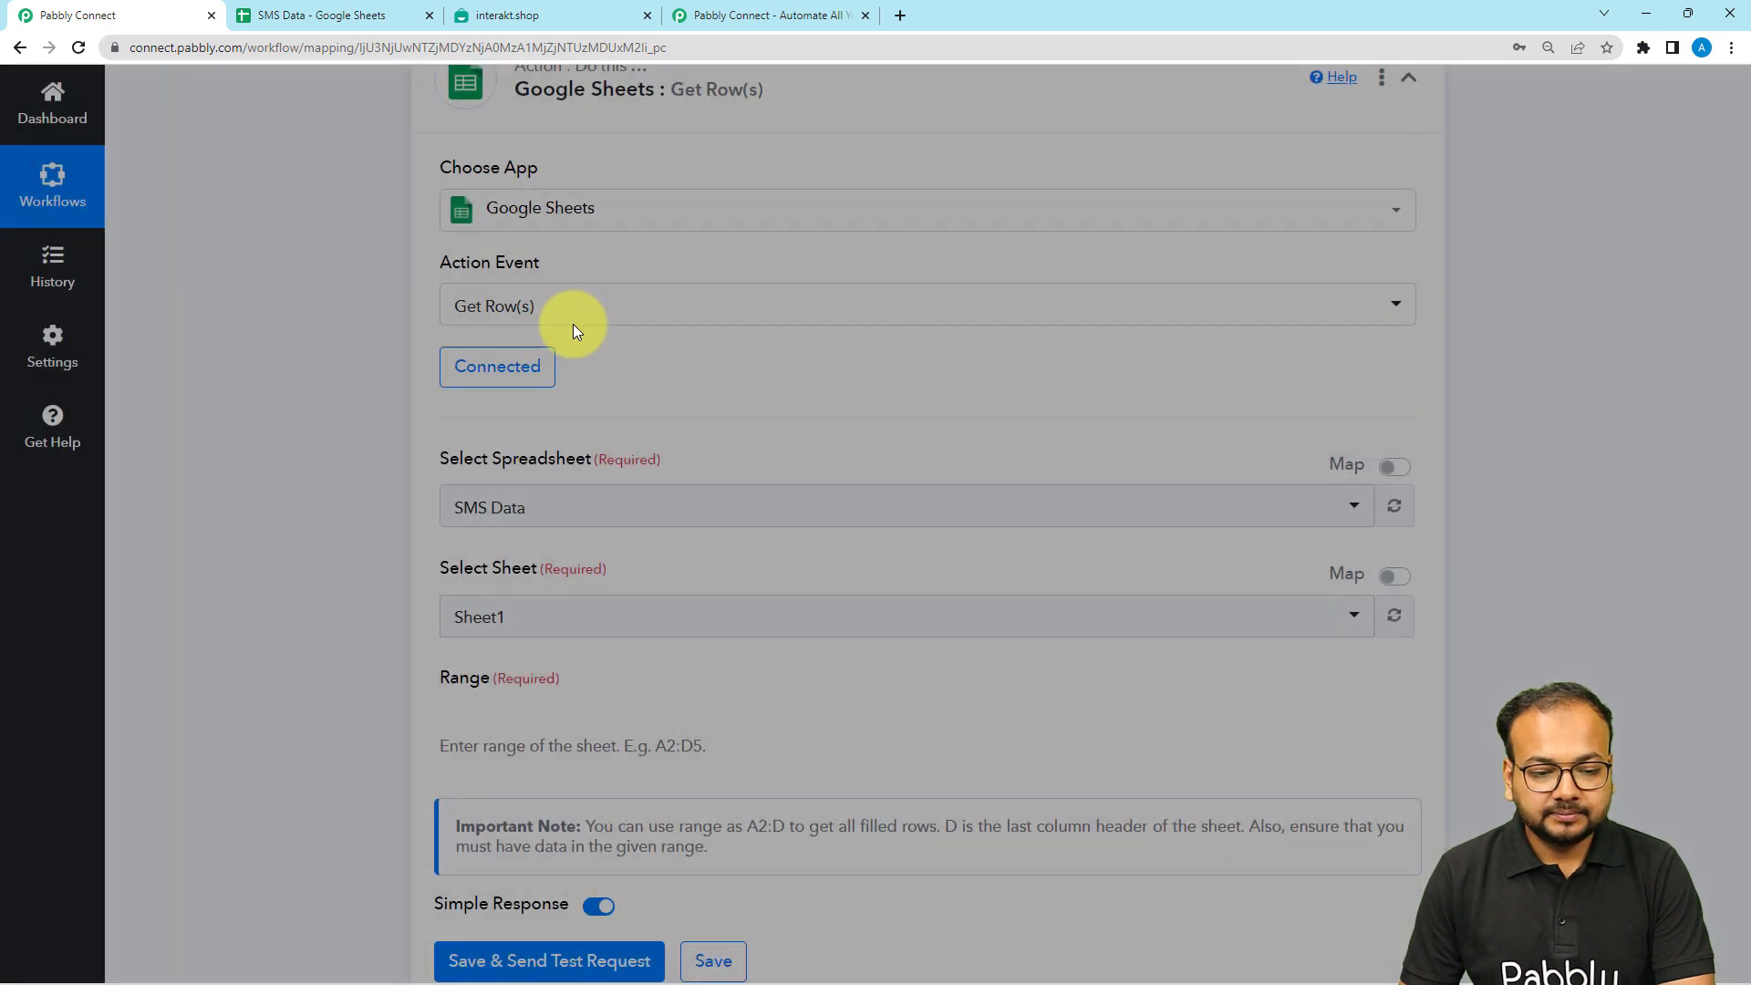
# Choose SMS Data as the spreadsheet for the Get Row(s) step, checking its title and the Sheet1 name against the source file
pyautogui.scroll(-2, 374, 418)
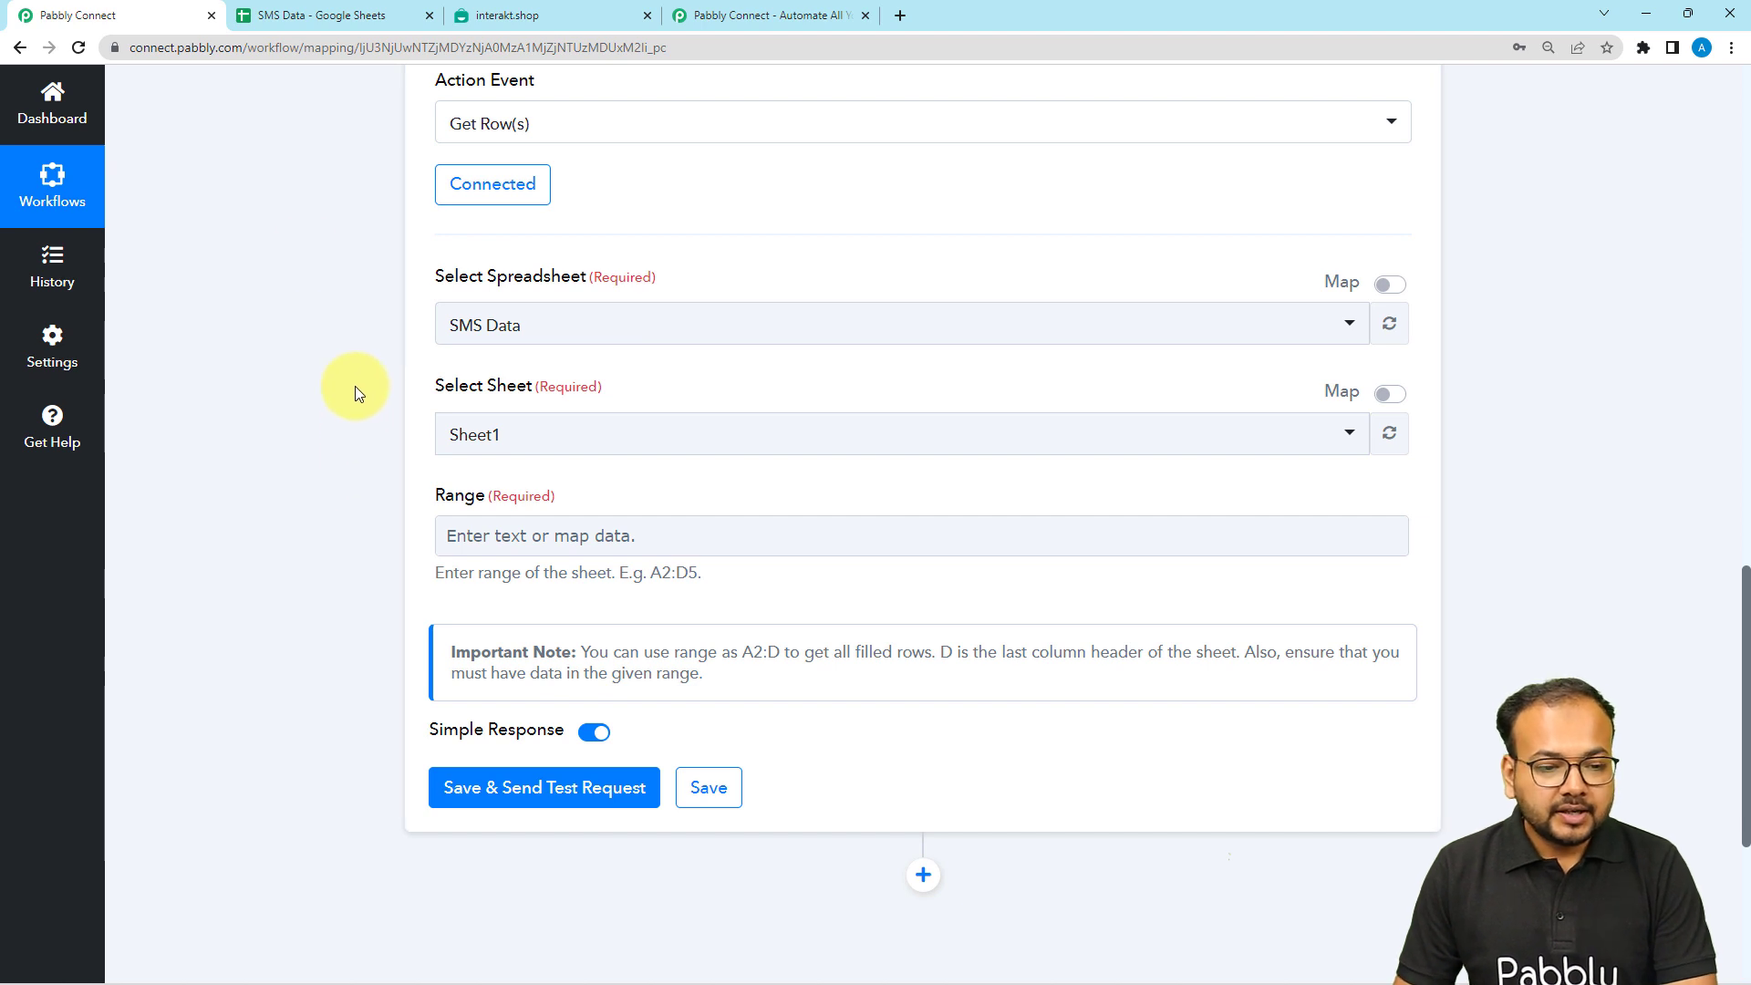
pyautogui.click(339, 15)
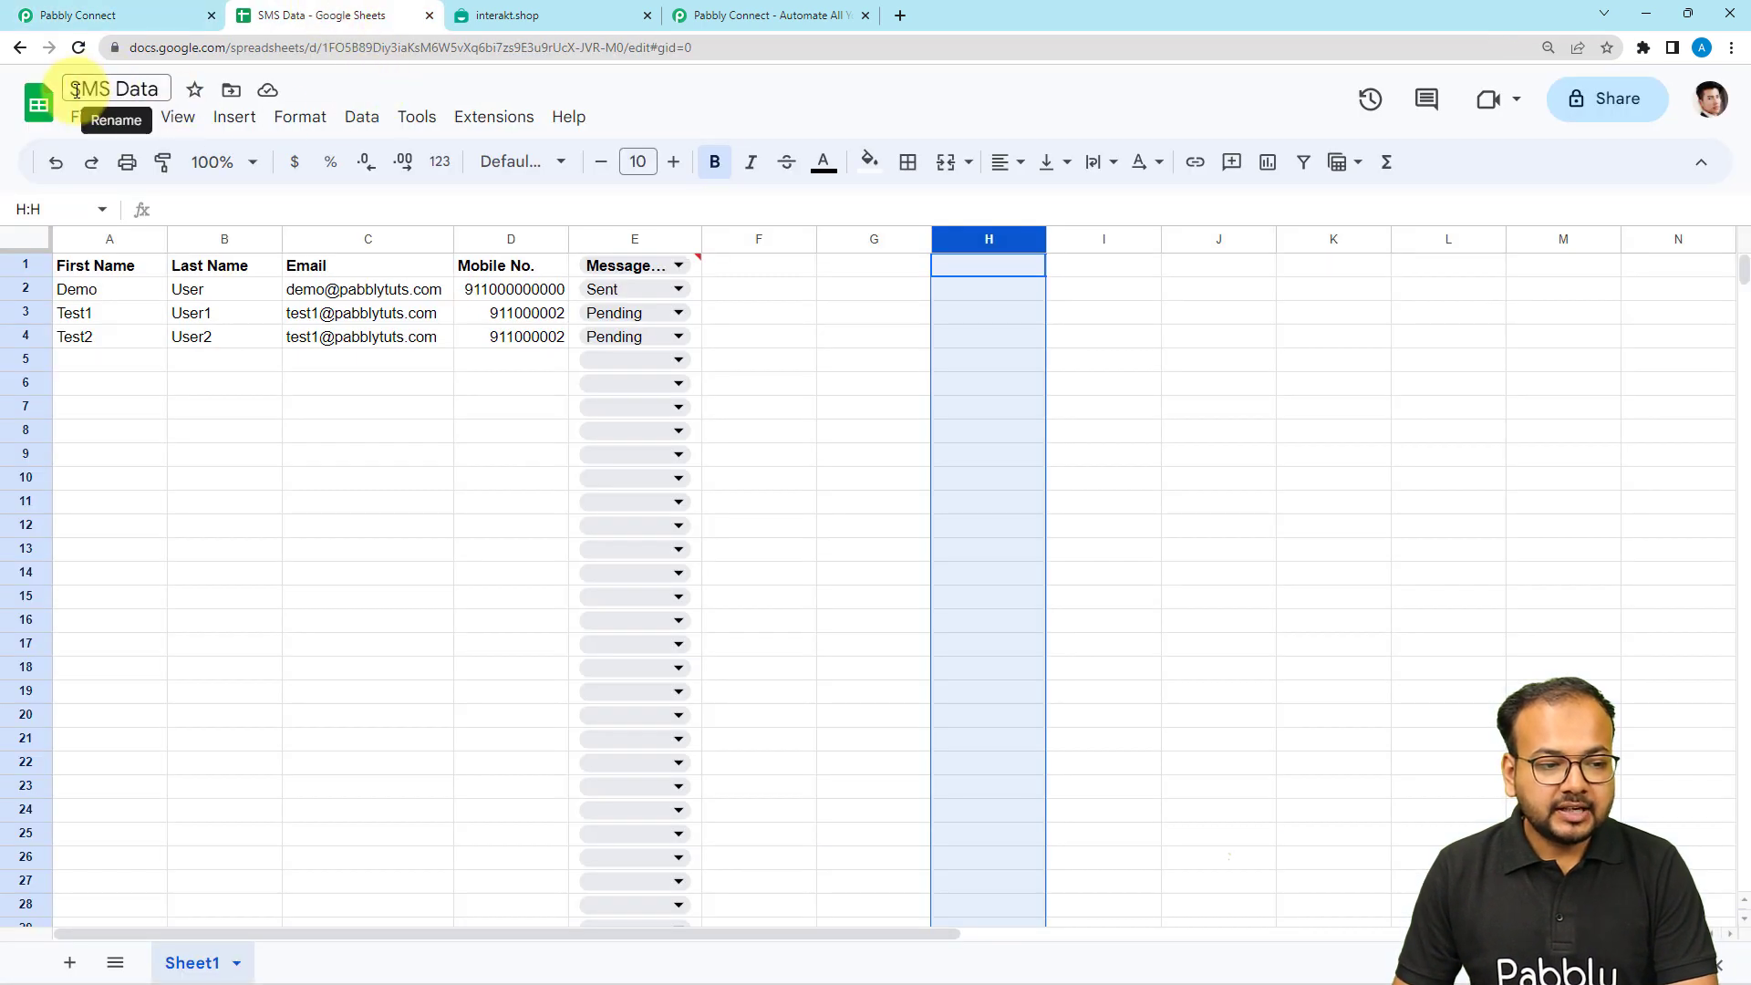
pyautogui.click(96, 14)
pyautogui.click(460, 334)
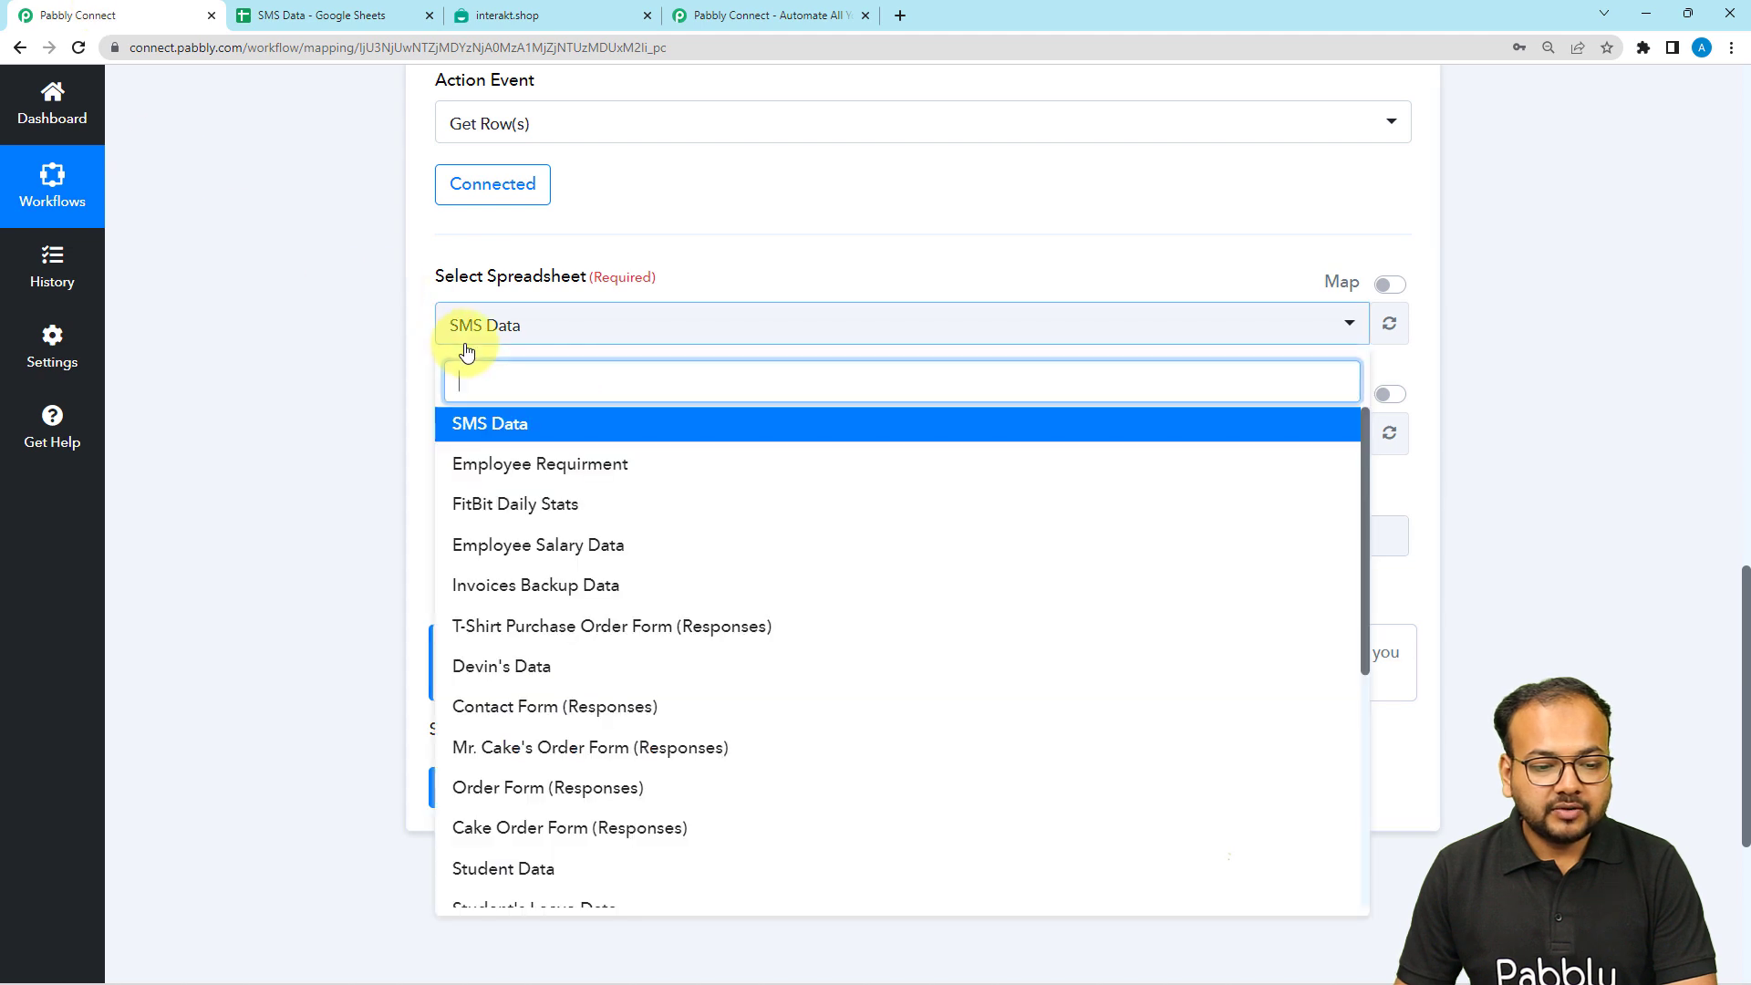
pyautogui.click(467, 419)
pyautogui.click(337, 357)
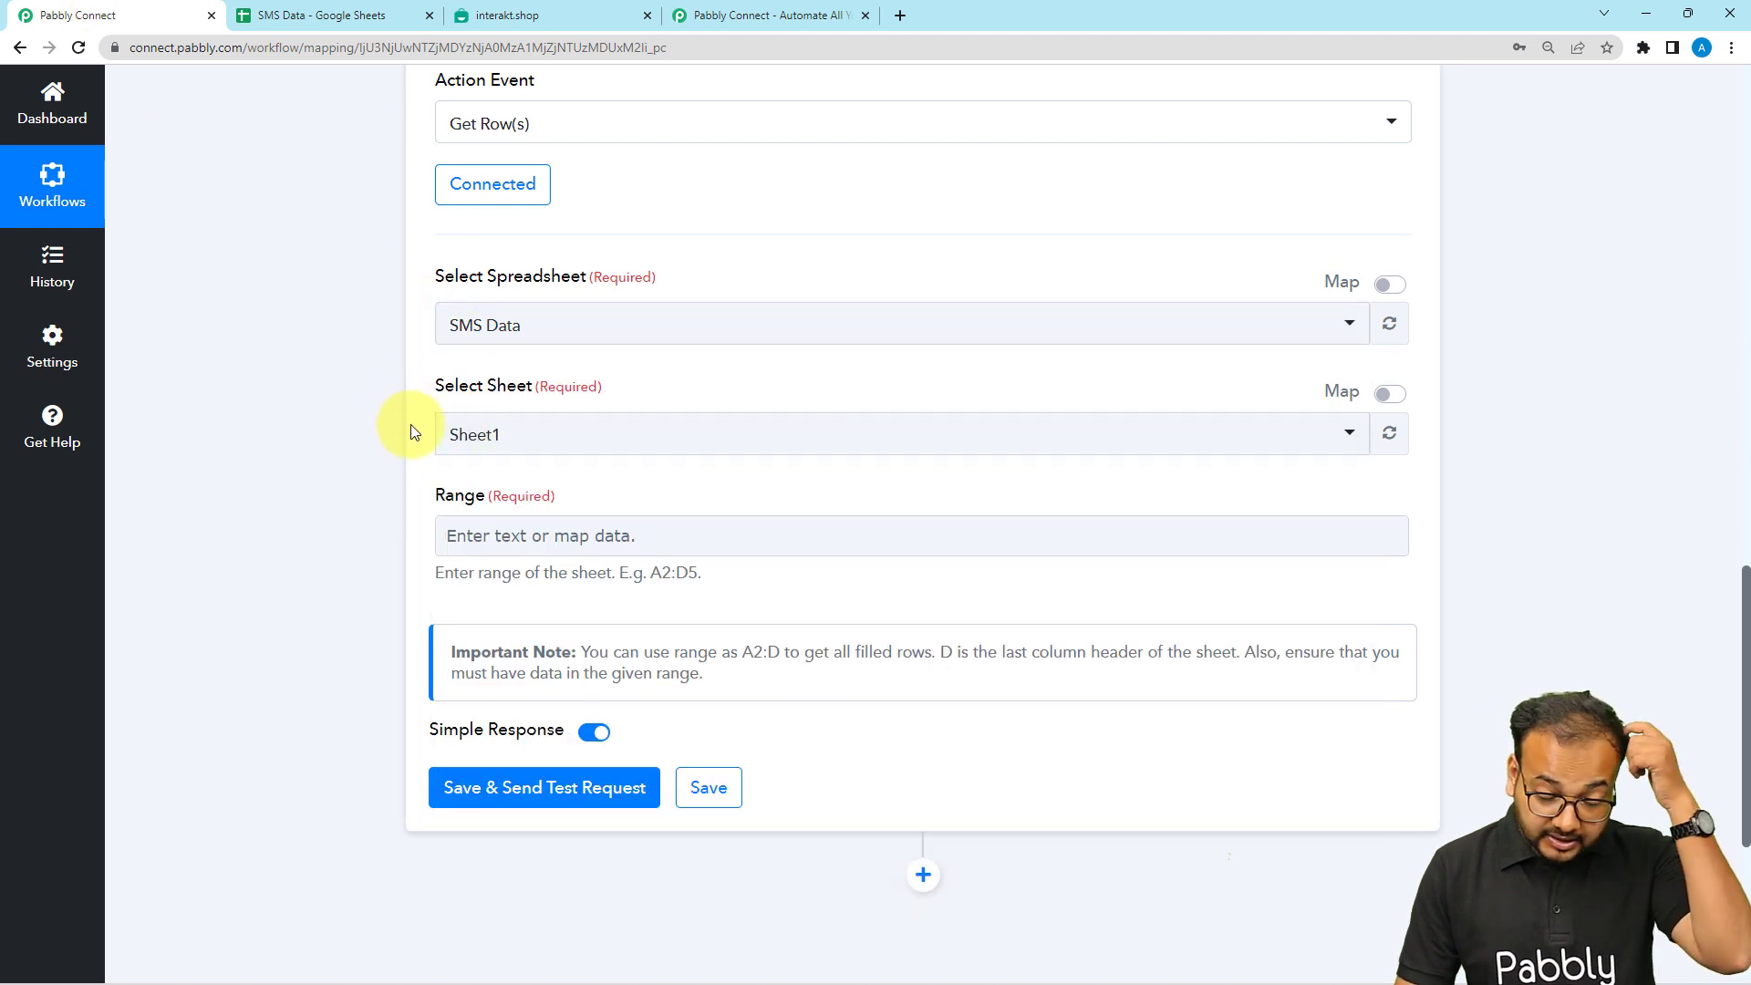
pyautogui.click(345, 28)
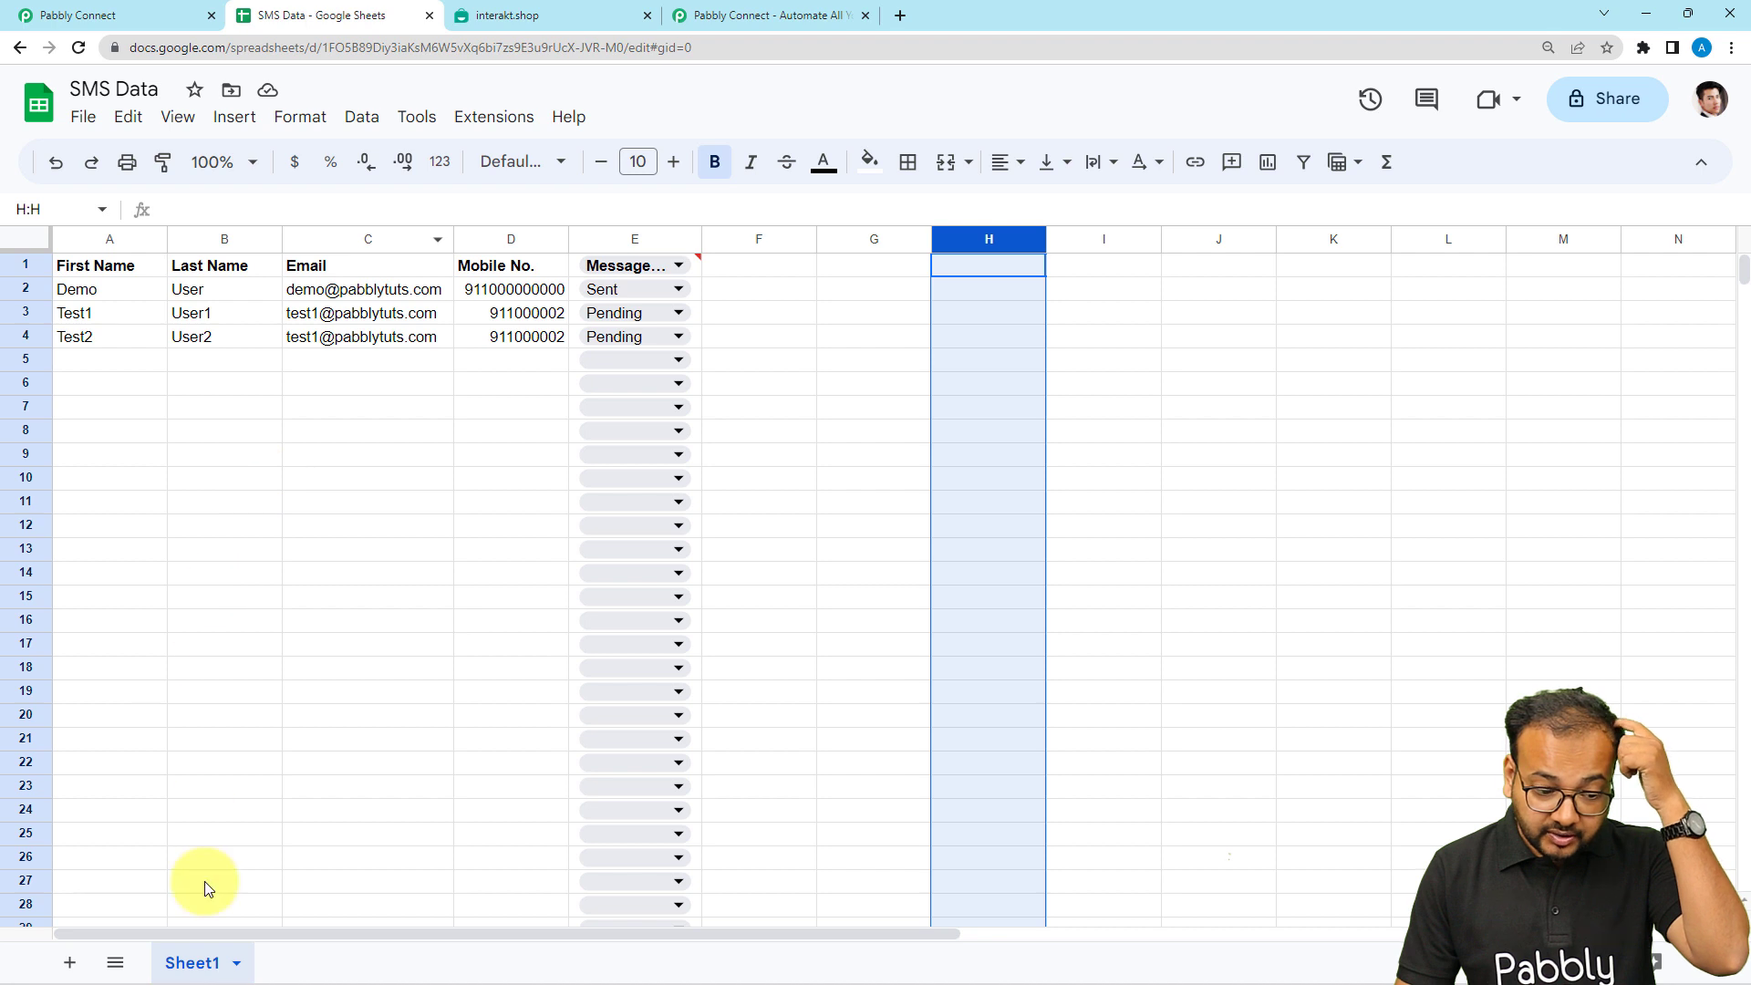
pyautogui.click(170, 16)
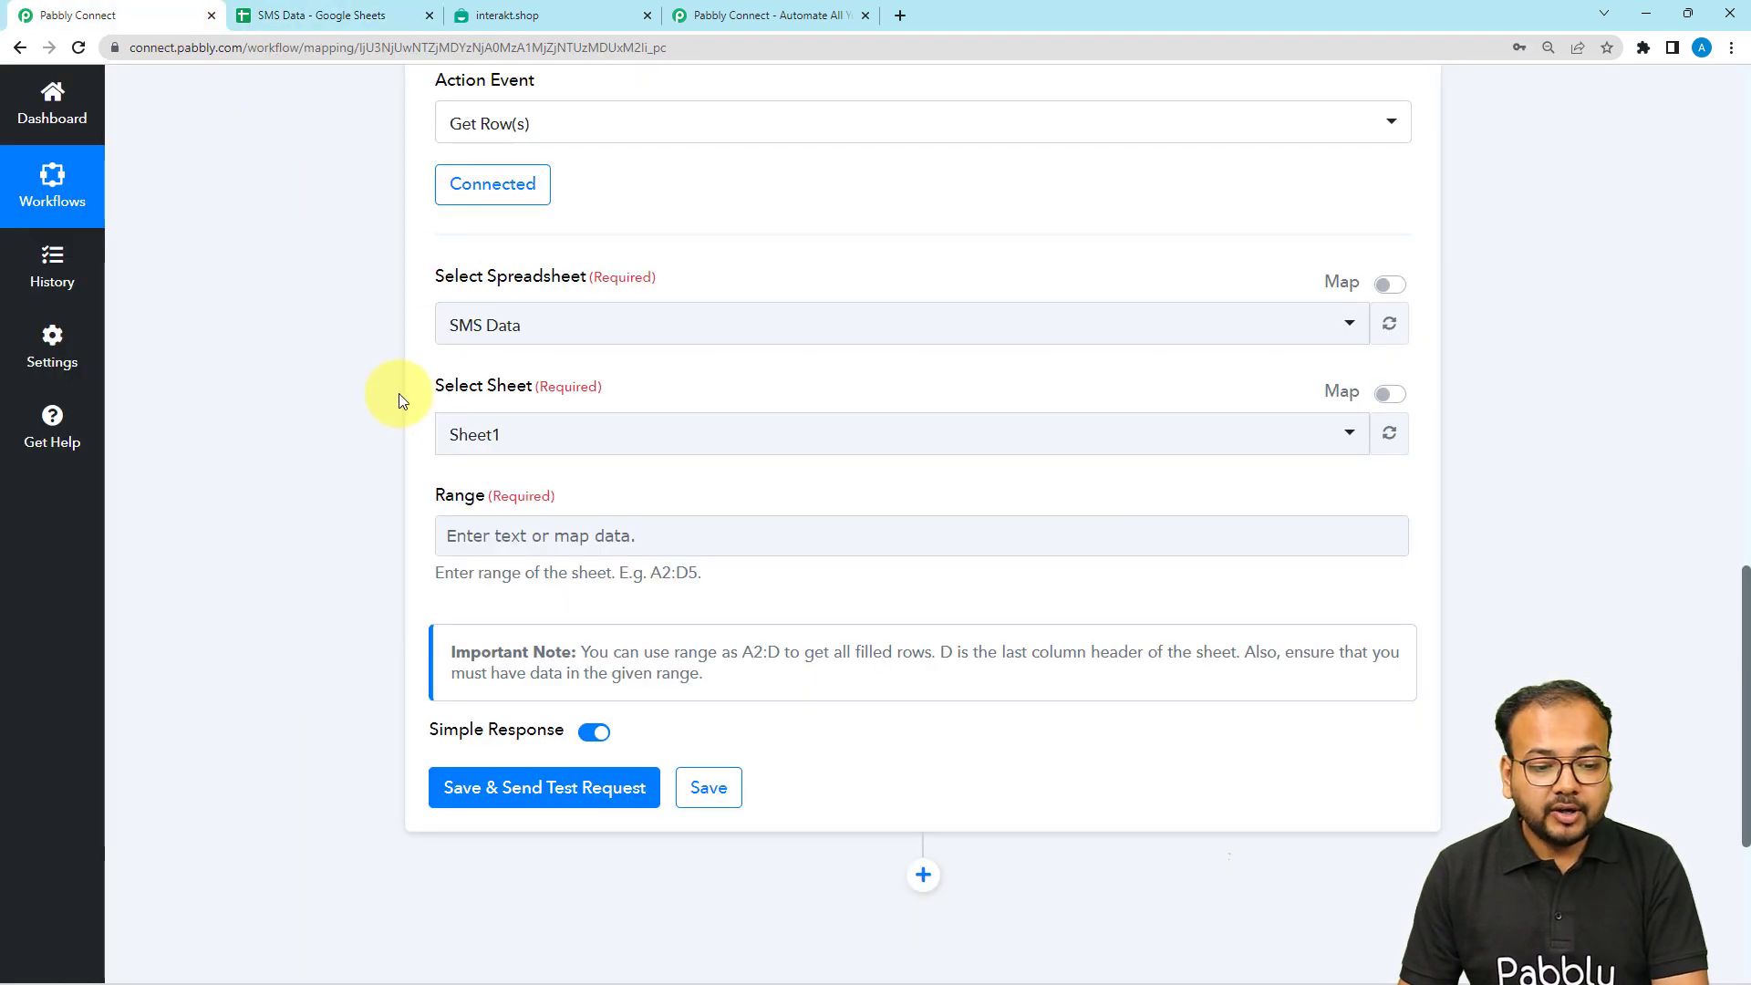
# Select the customer data from A2 to E4 in Sheet1 and check the range reference and its last cell
pyautogui.scroll(-1, 485, 483)
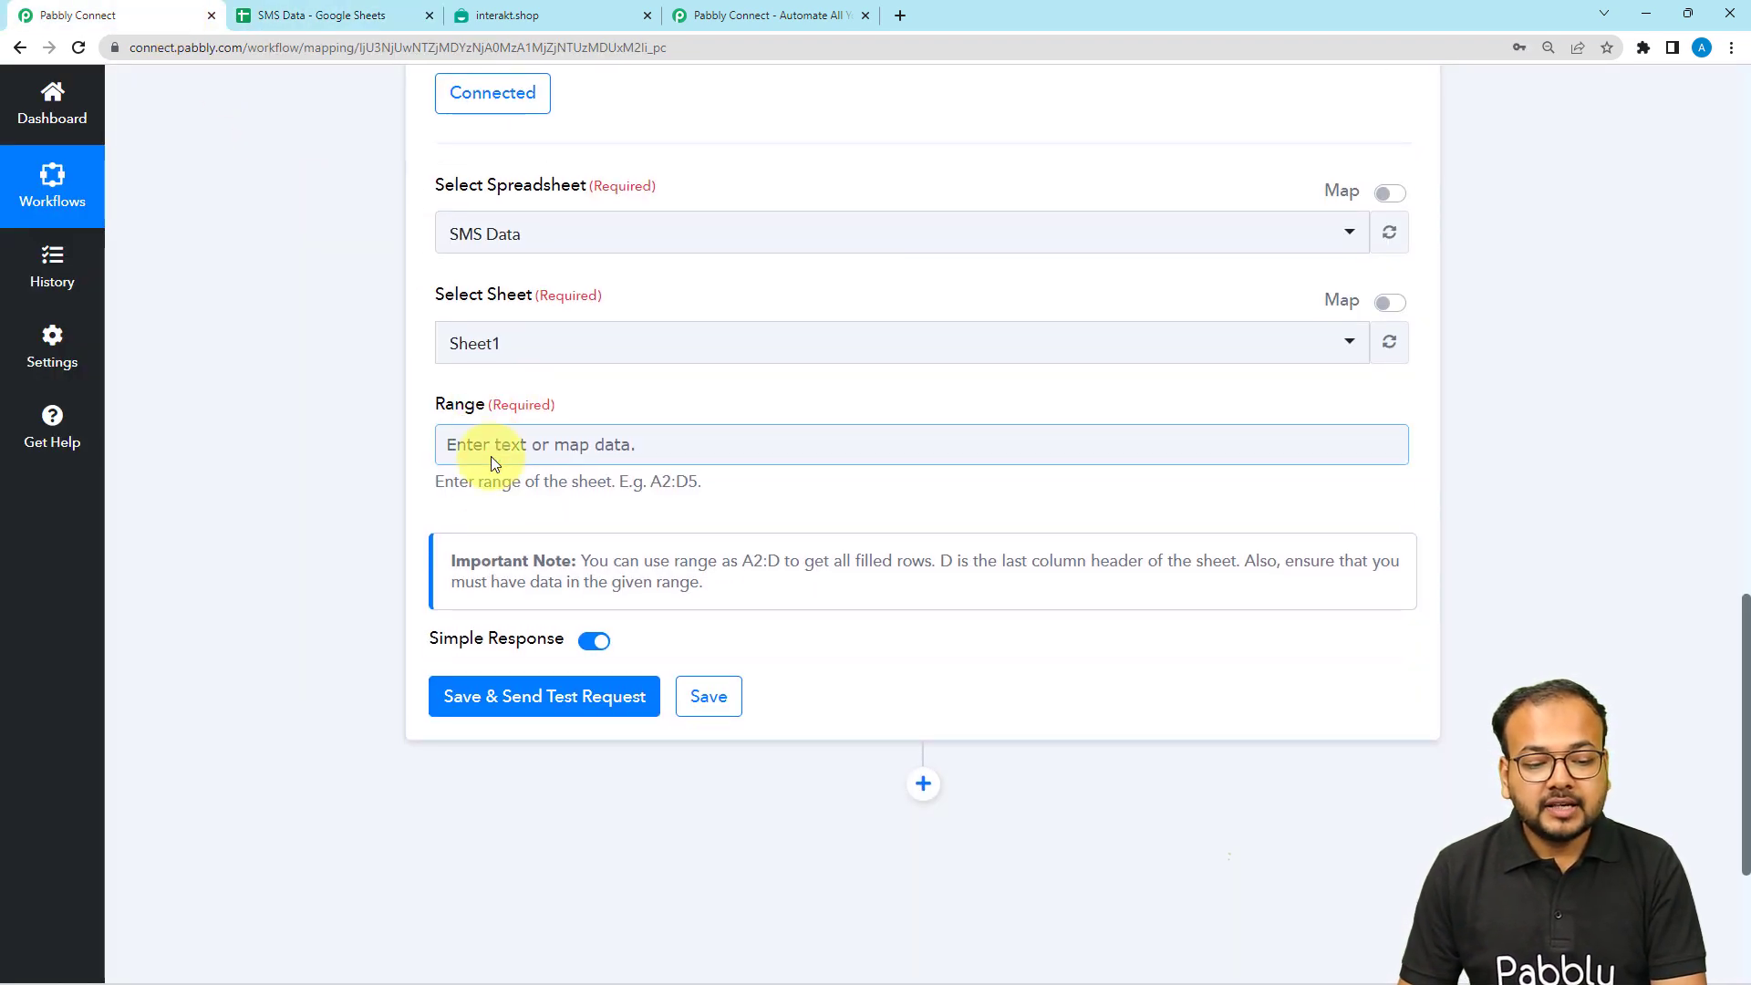
pyautogui.click(320, 11)
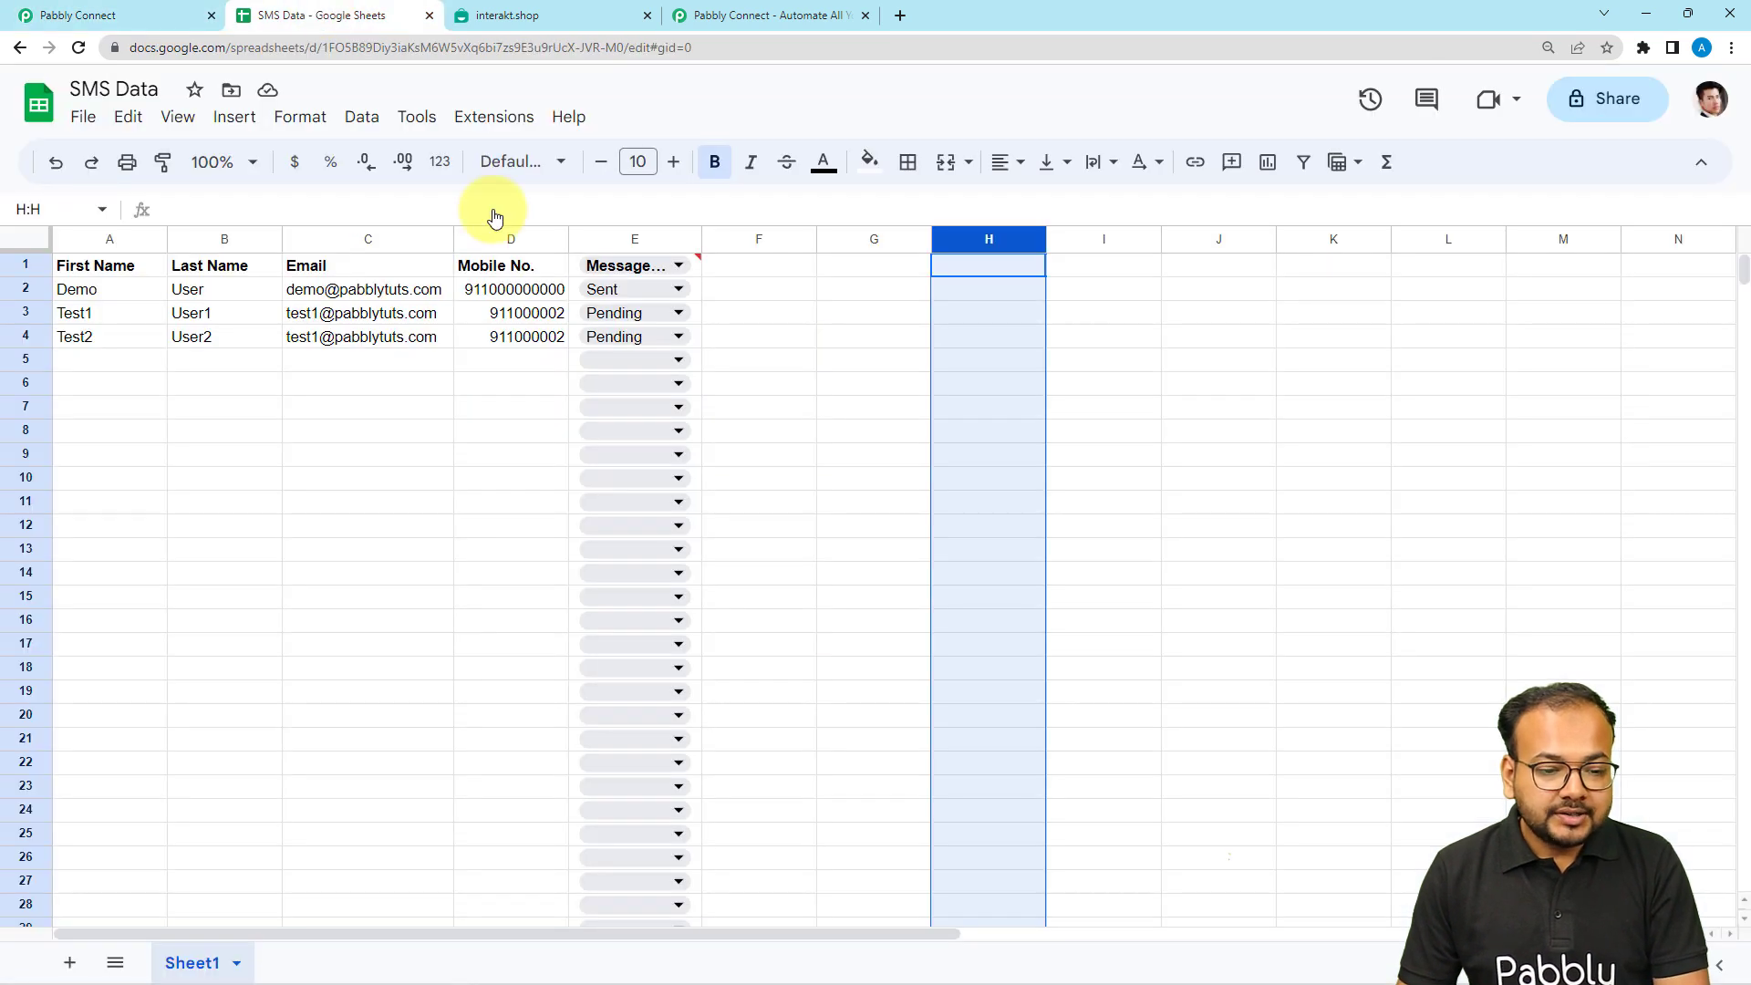
pyautogui.click(91, 292)
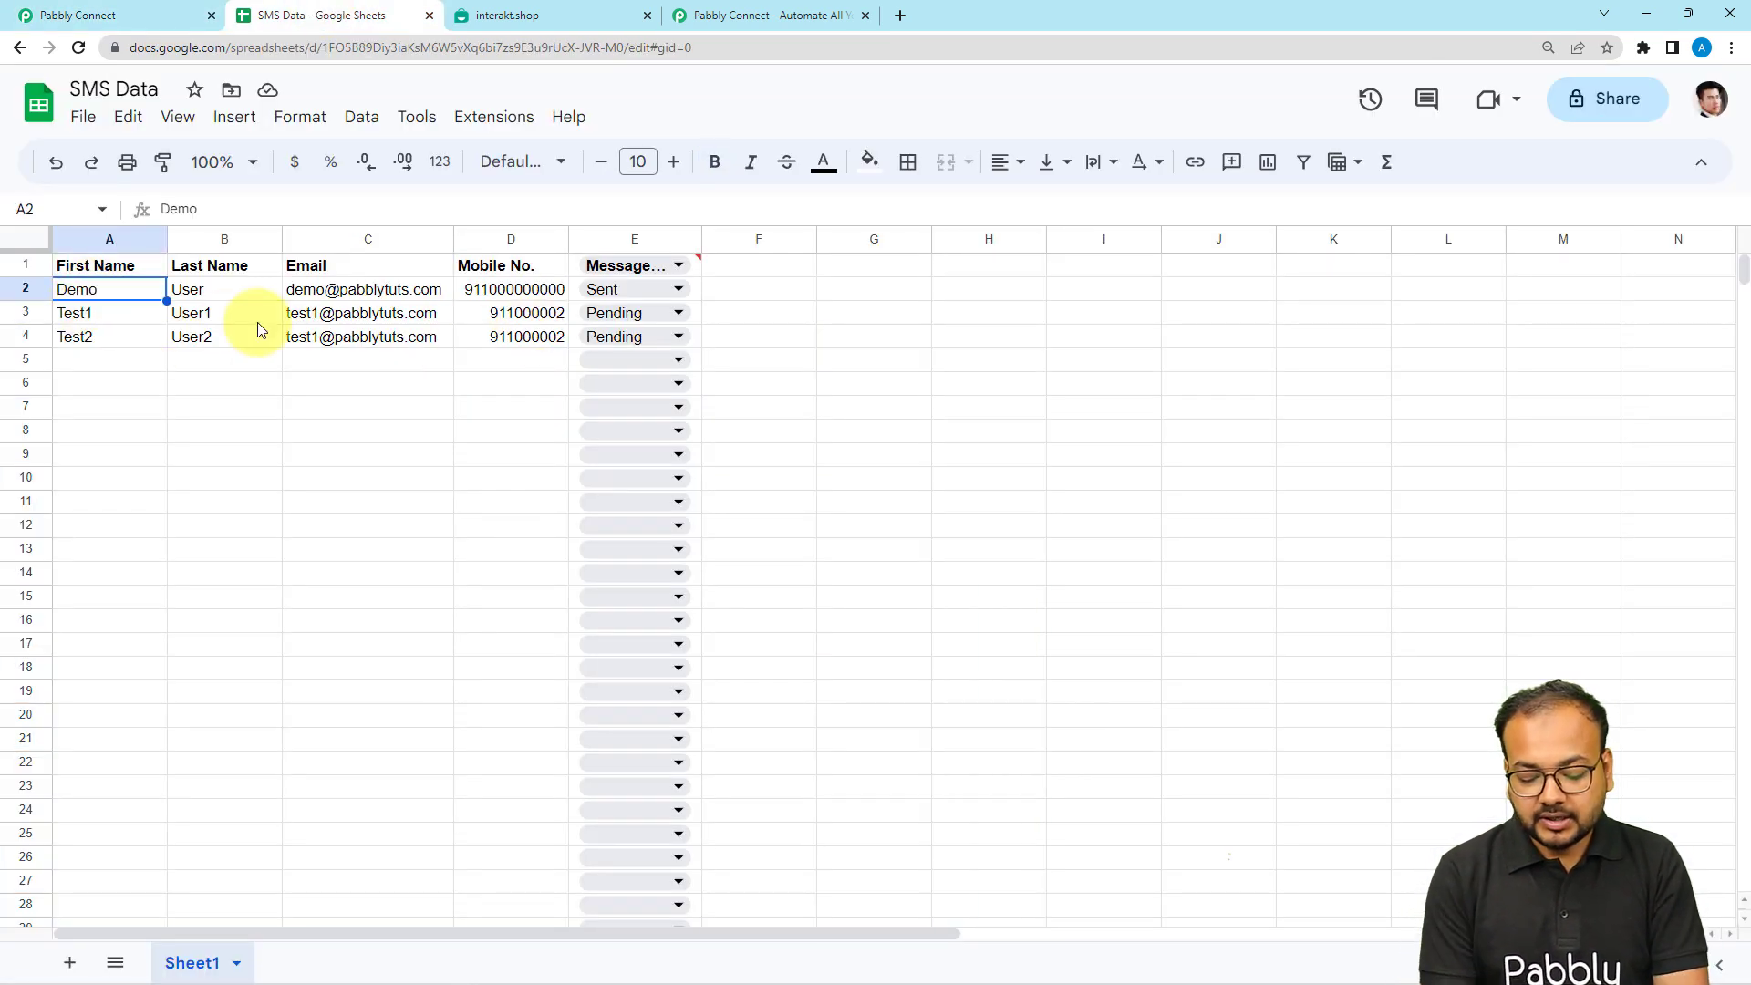
pyautogui.hotkey('shift', 'Right')
pyautogui.hotkey('shift', 'Right')
pyautogui.hotkey('shift', 'Right')
pyautogui.hotkey('shift', 'Right')
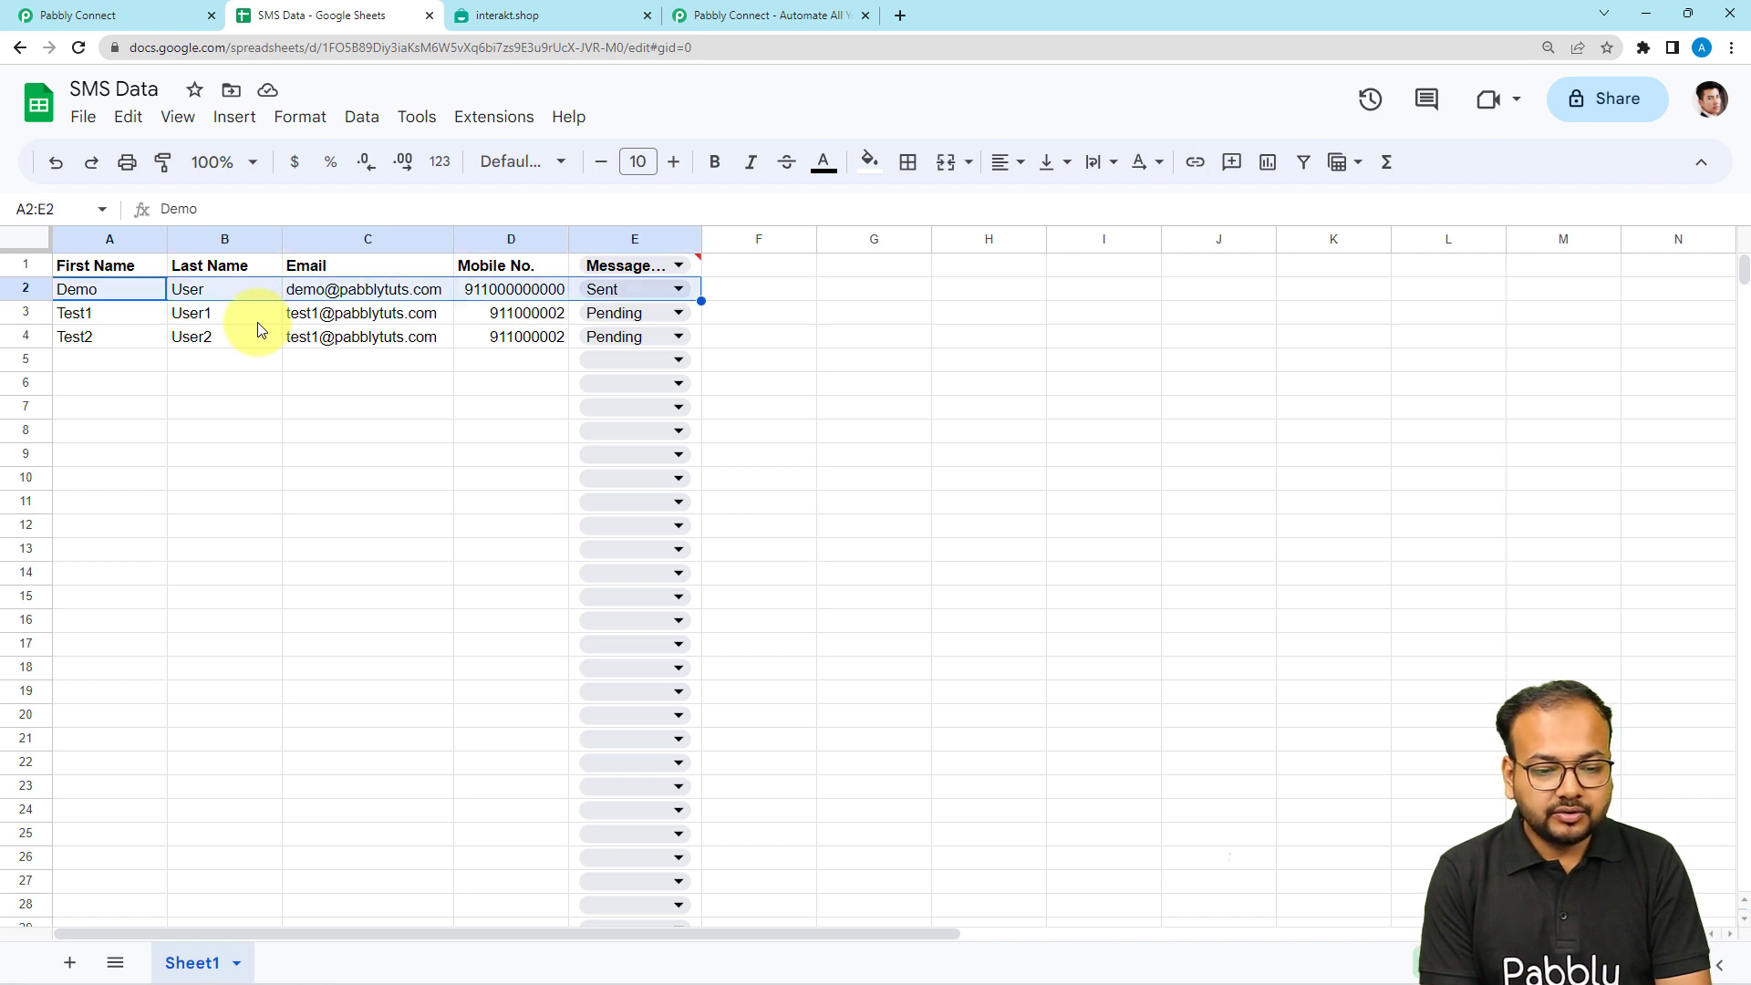
pyautogui.hotkey('shift', 'Down')
pyautogui.hotkey('shift', 'Down')
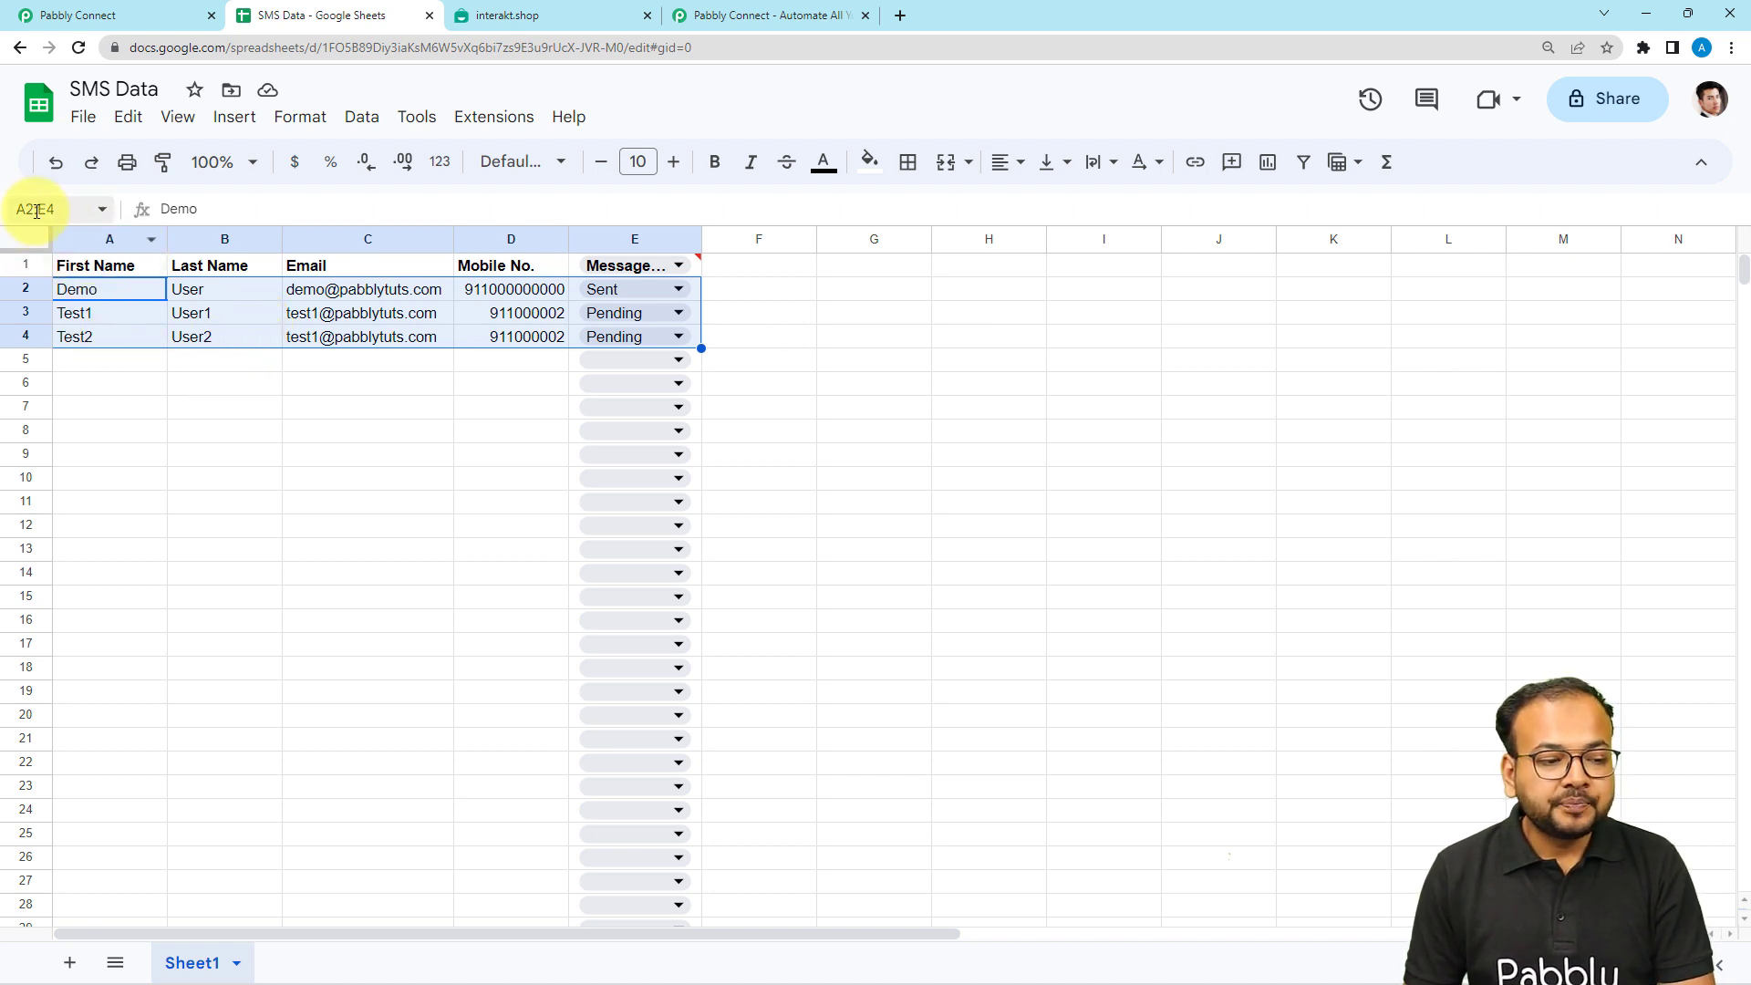
pyautogui.click(66, 207)
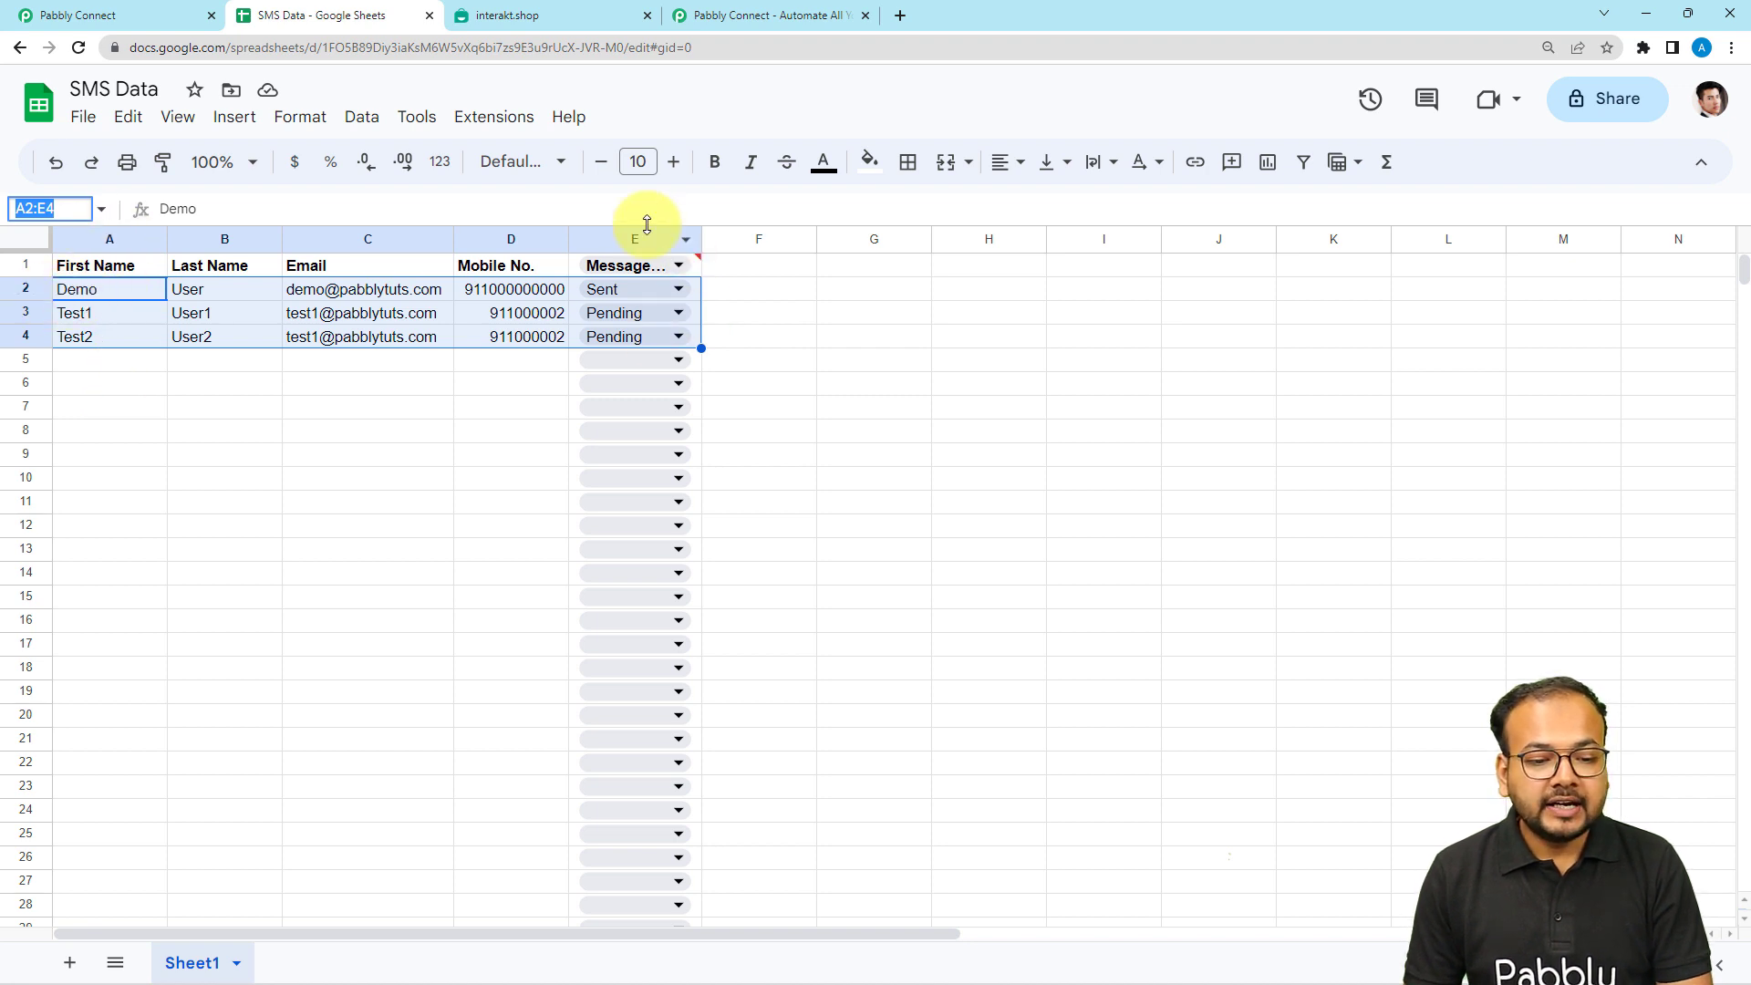
pyautogui.click(638, 336)
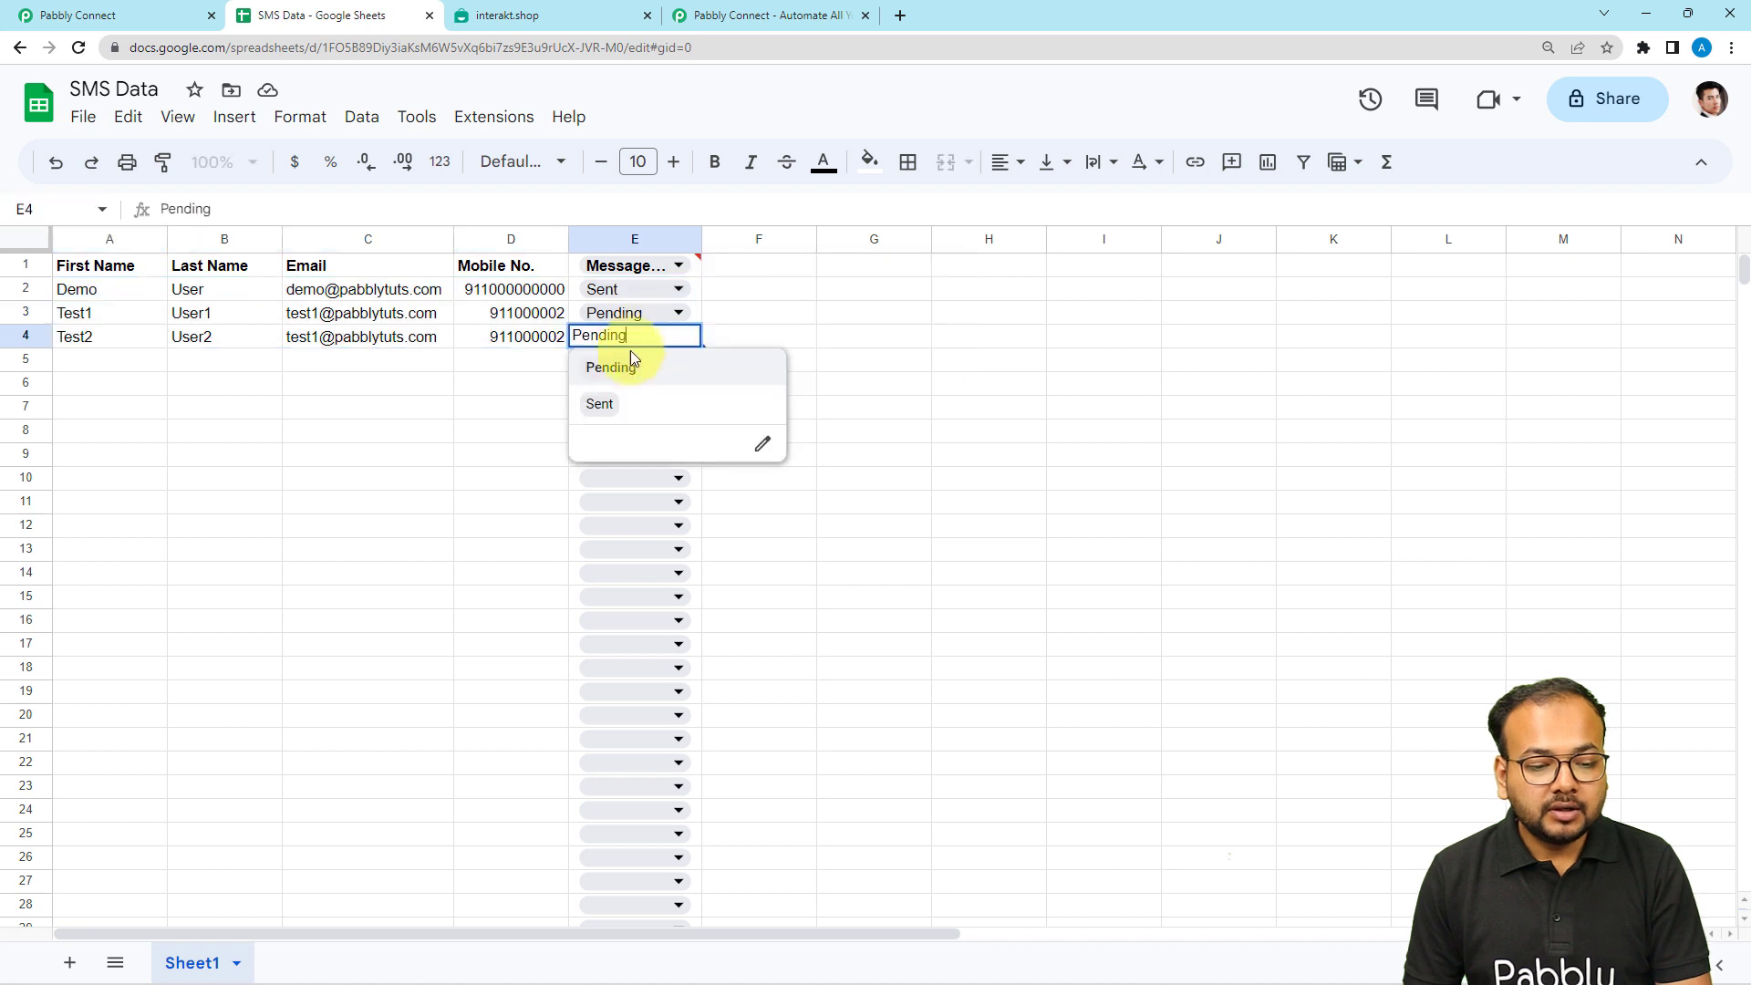
pyautogui.click(507, 363)
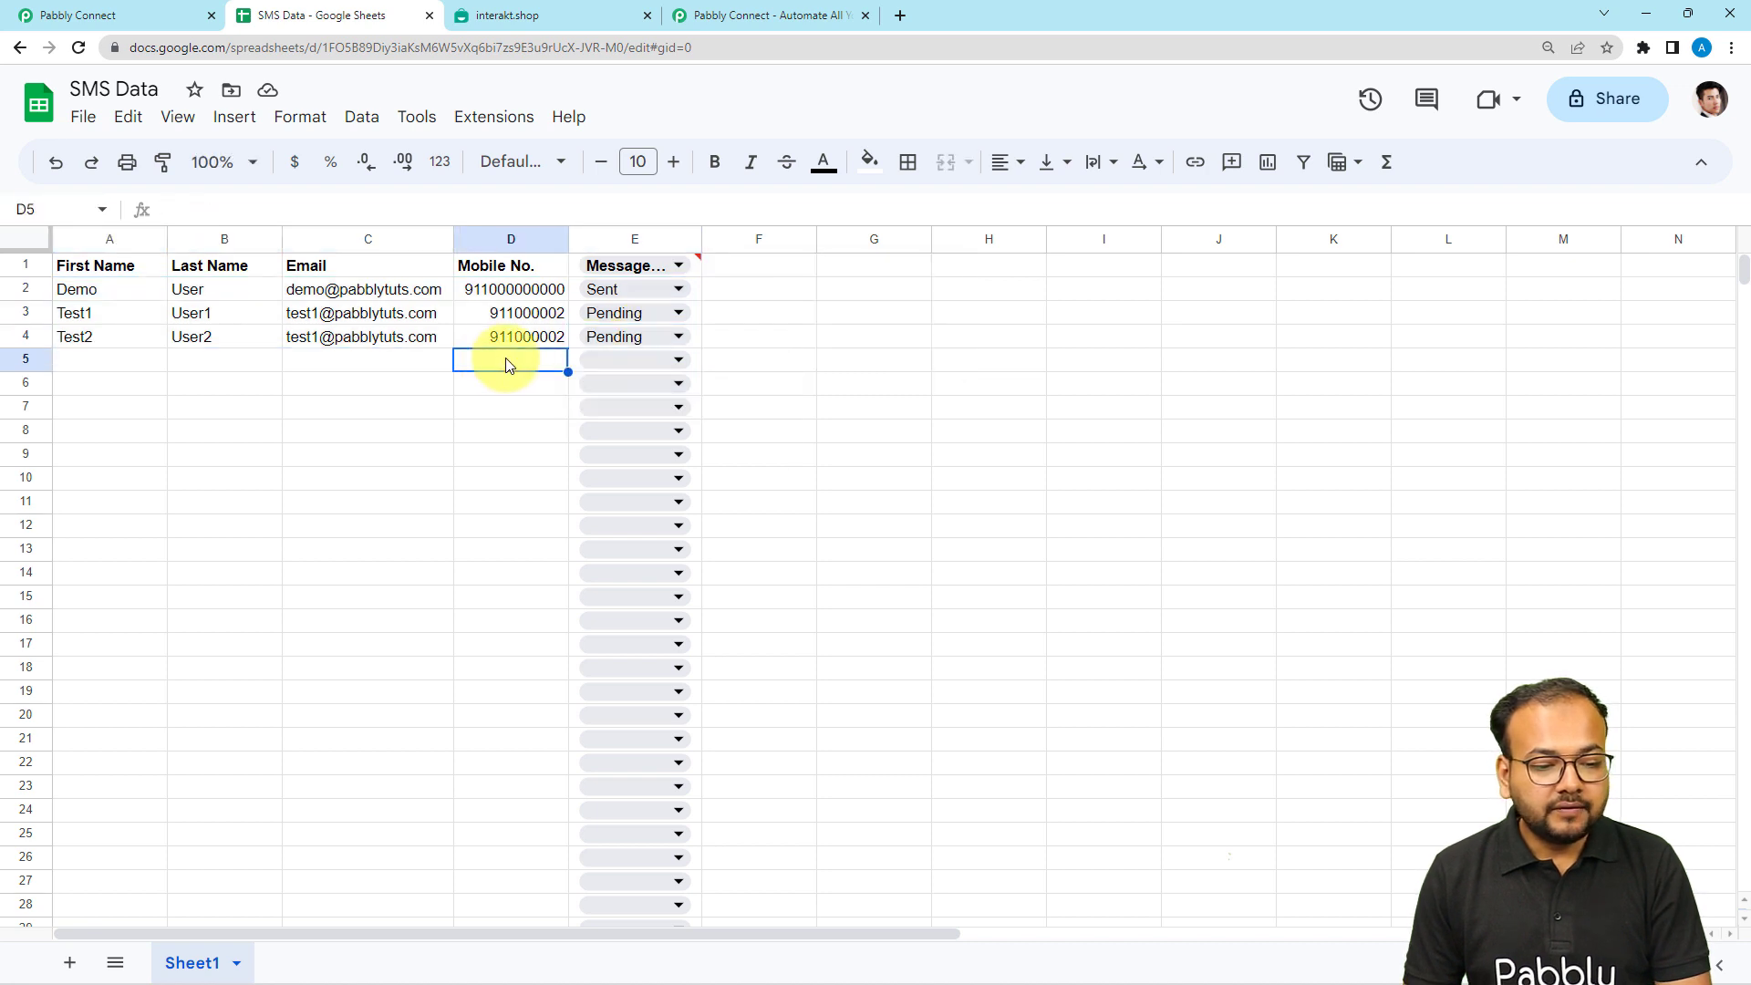
pyautogui.doubleClick(600, 337)
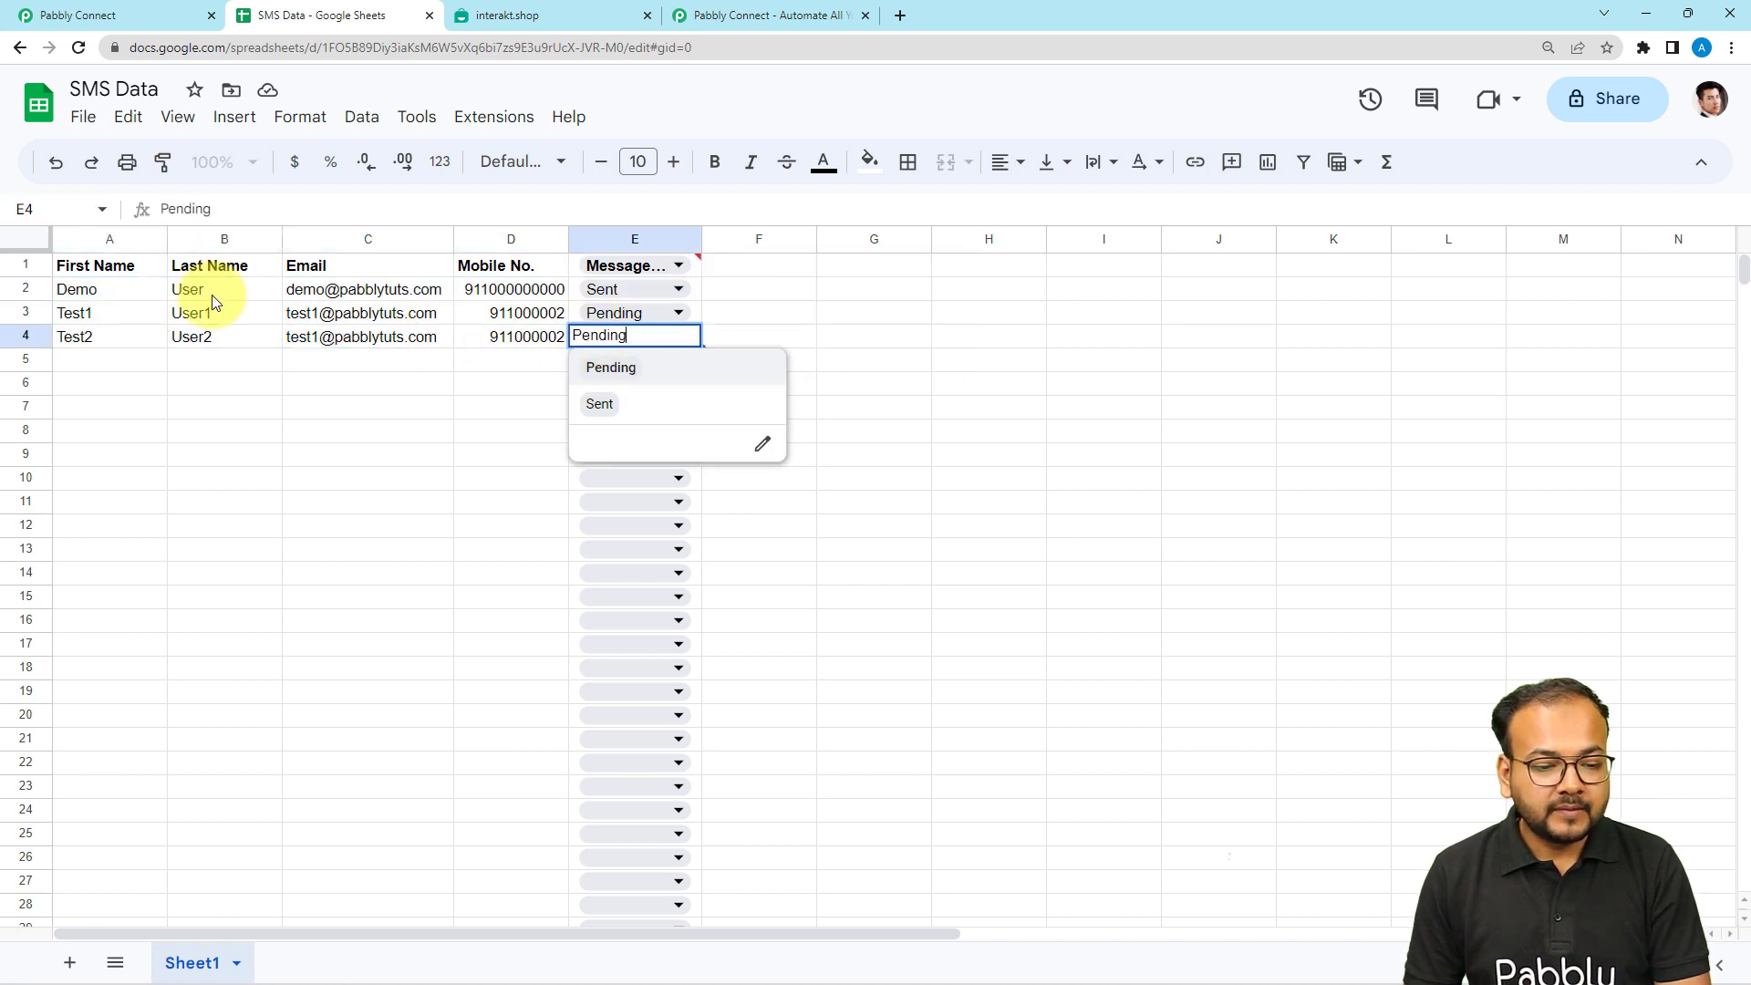
# Select customer cells A2:E4 in Sheet1 and copy their range reference
pyautogui.click(64, 296)
pyautogui.hotkey('shift', 'Right')
pyautogui.hotkey('shift', 'Right')
pyautogui.hotkey('shift', 'Right')
pyautogui.hotkey('shift', 'Right')
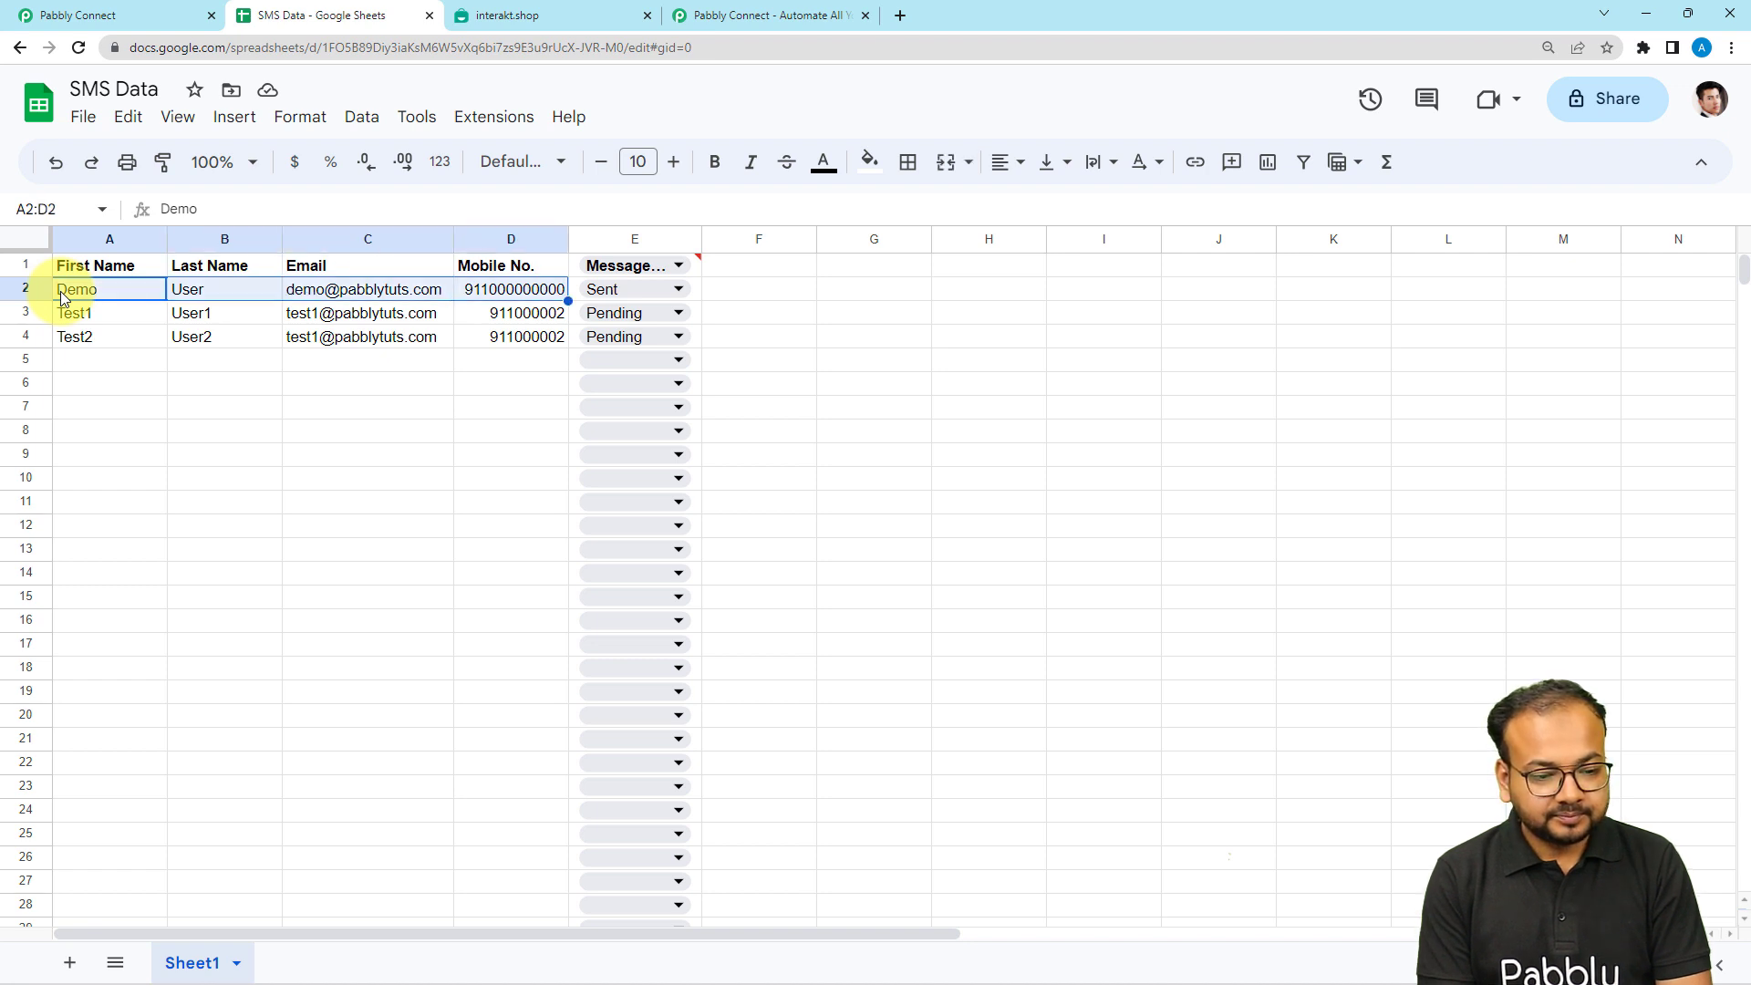
pyautogui.hotkey('shift', 'Down')
pyautogui.hotkey('shift', 'Down')
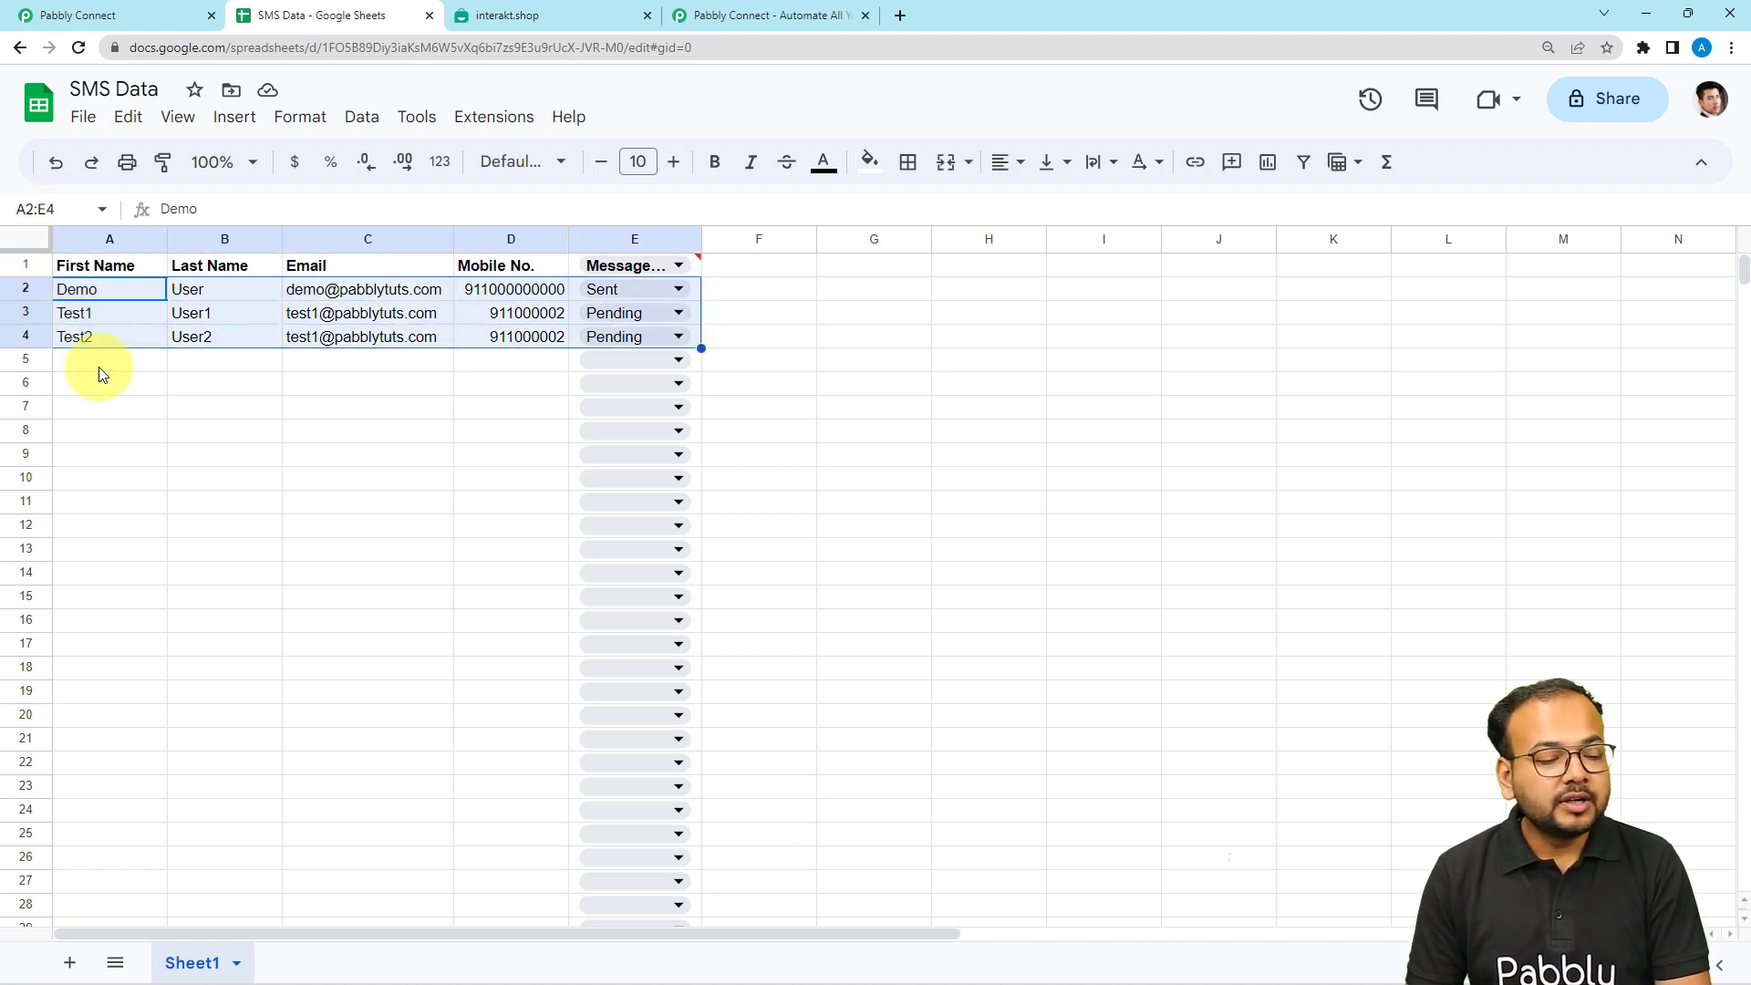
pyautogui.click(57, 214)
pyautogui.moveTo(56, 213); pyautogui.dragTo(10, 212)
pyautogui.hotkey('ctrl', 'c')
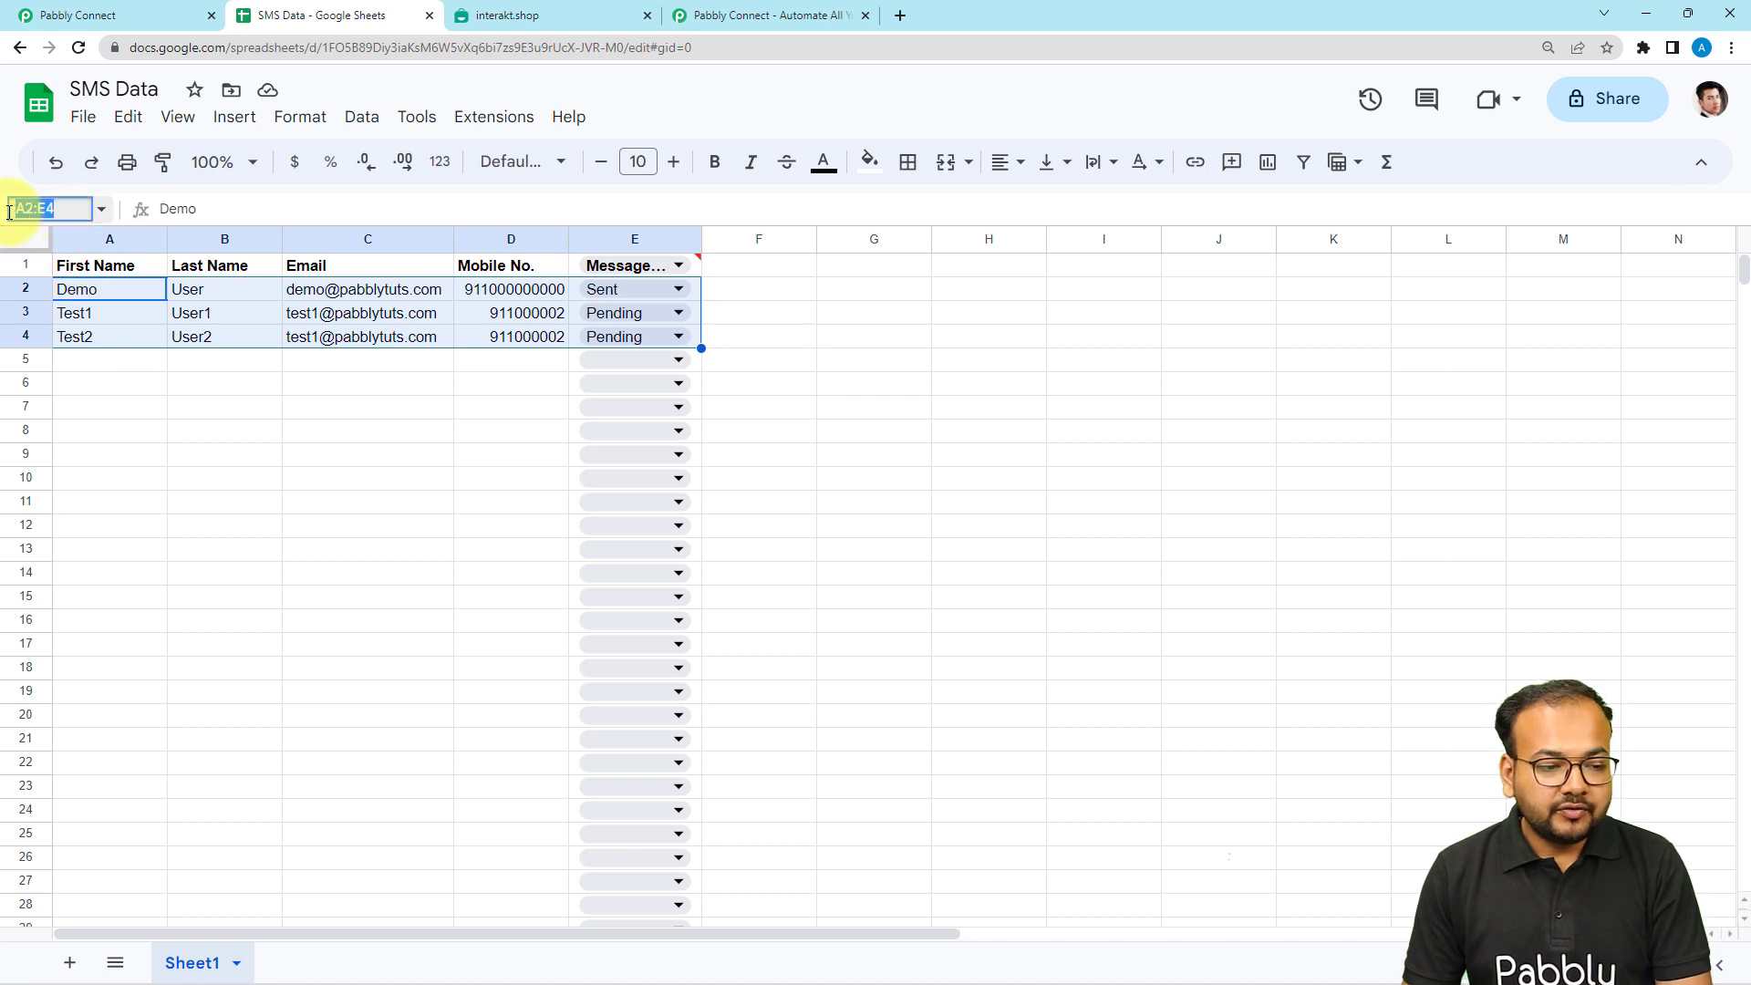
# Paste A2:E4 as the range of the Get Row(s) step in Pabbly Connect
pyautogui.click(73, 16)
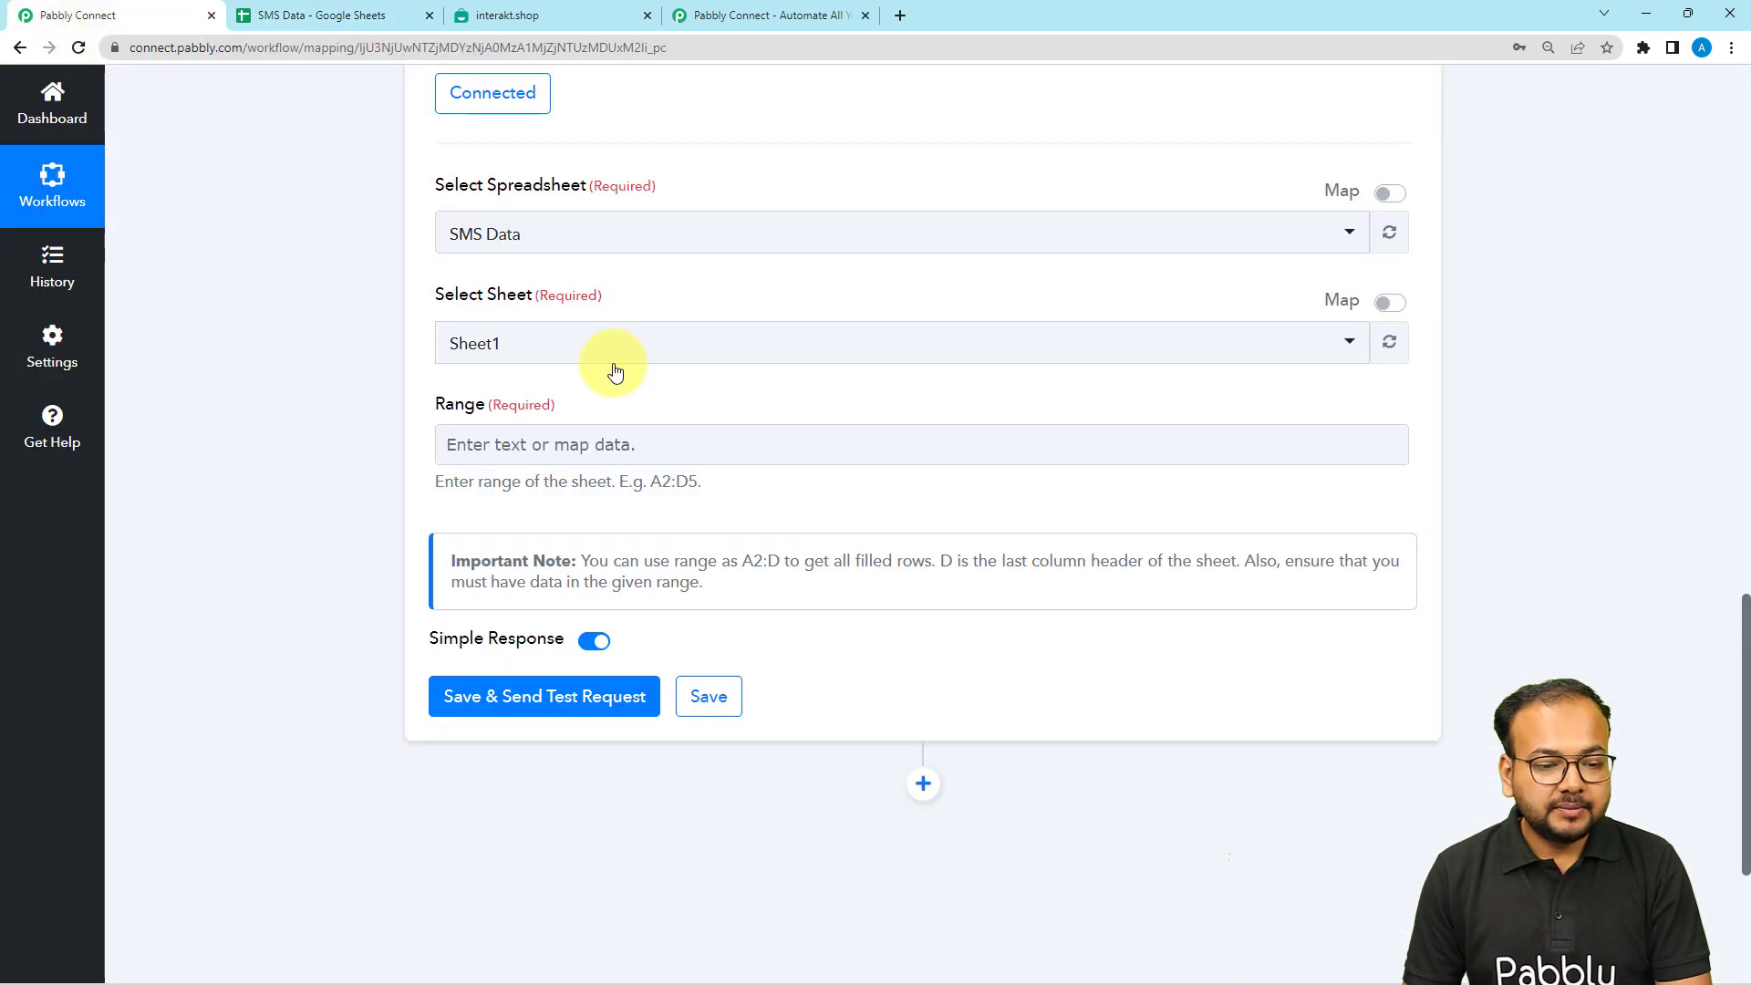
pyautogui.click(550, 436)
pyautogui.hotkey('ctrl', 'v')
pyautogui.click(398, 467)
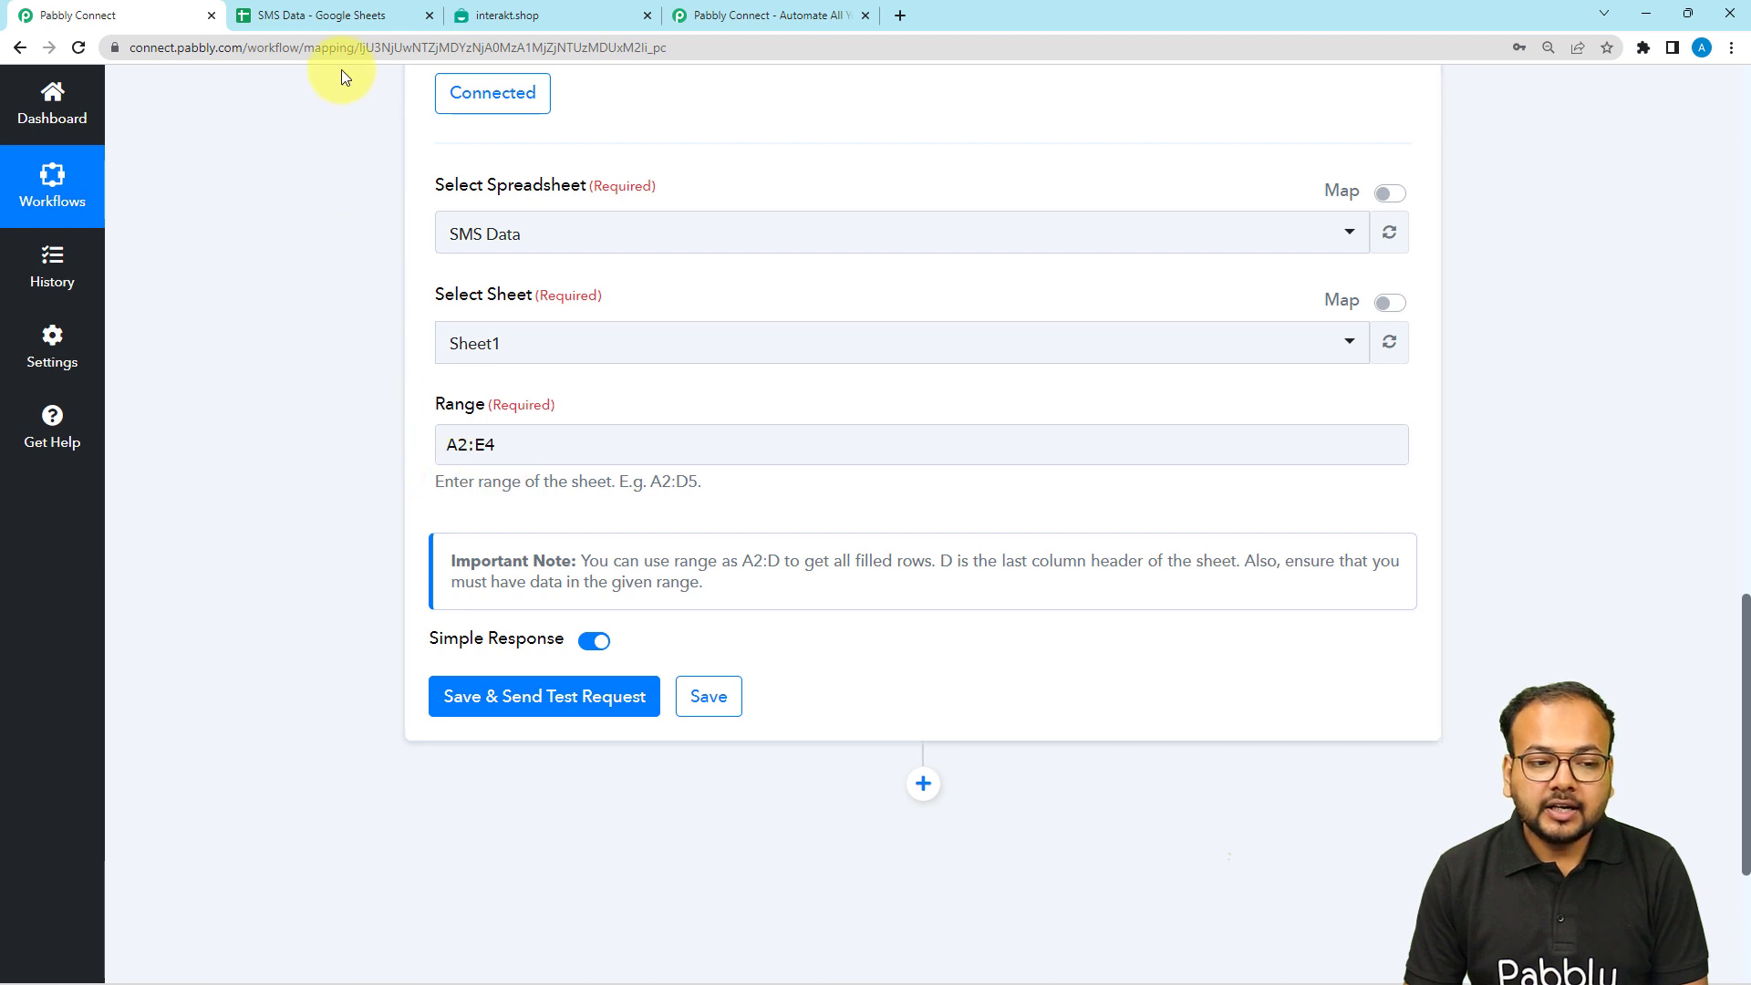
# Look over the customer rows in the sheet and shorten the Get Row(s) range to A2:E to cover every filled row
pyautogui.click(291, 25)
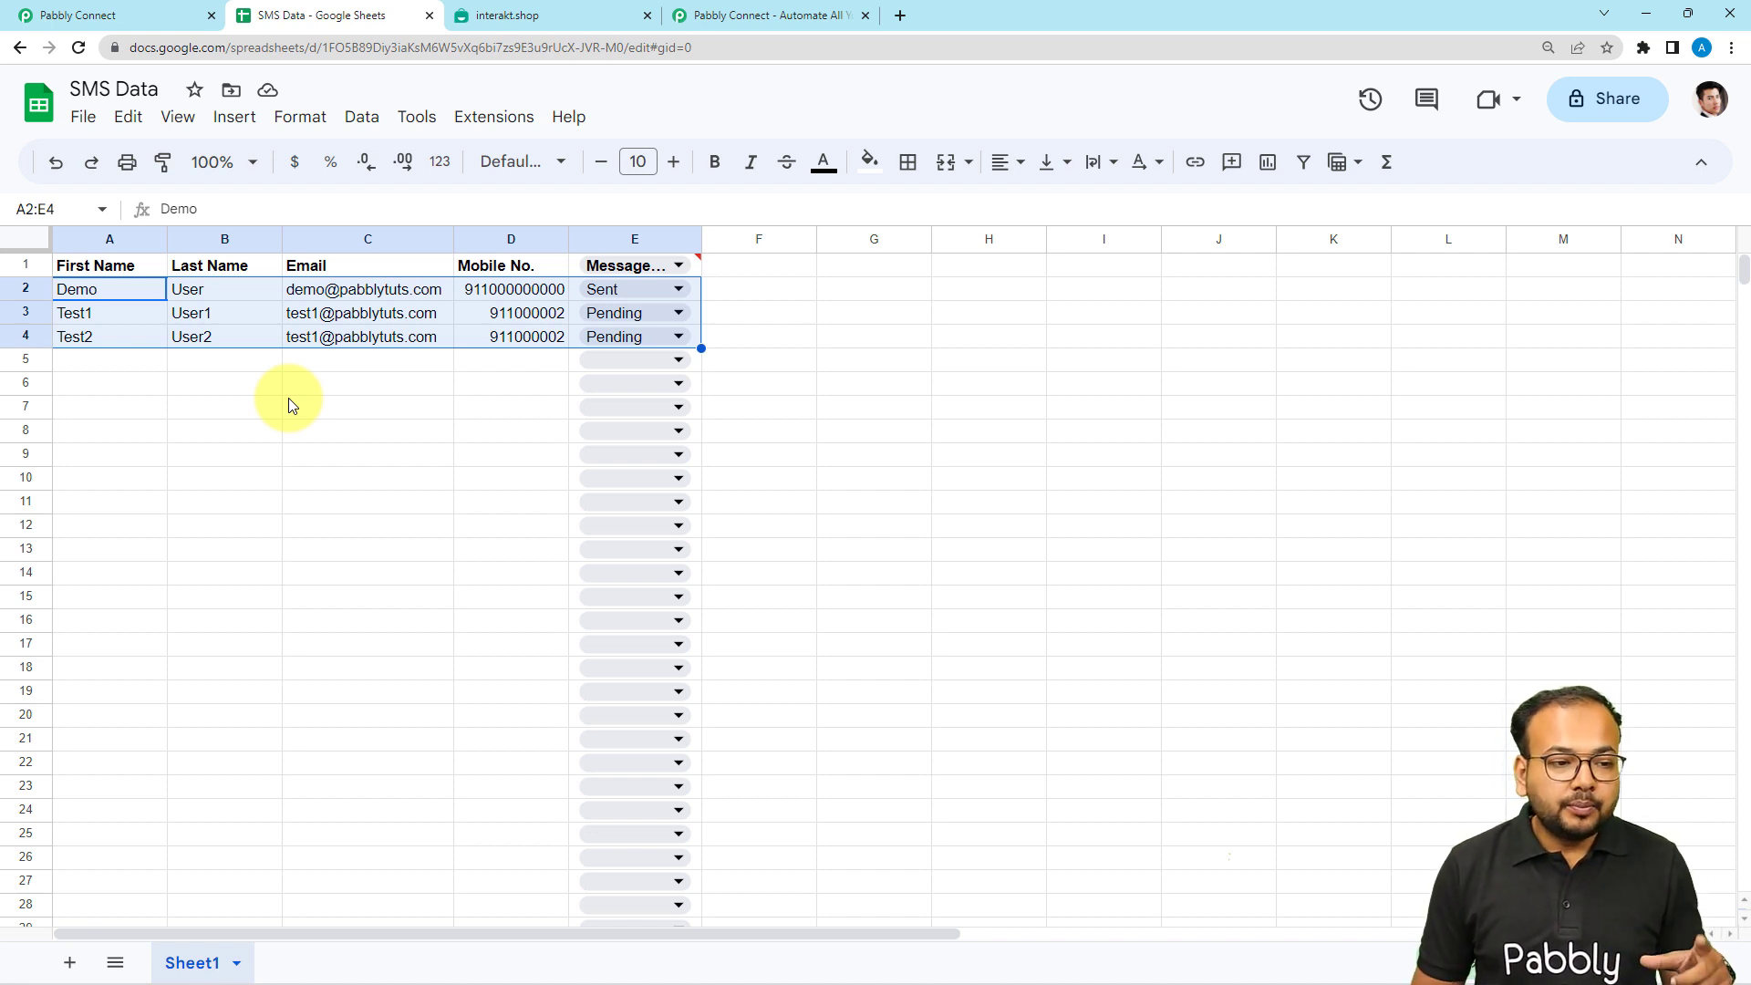
pyautogui.click(179, 12)
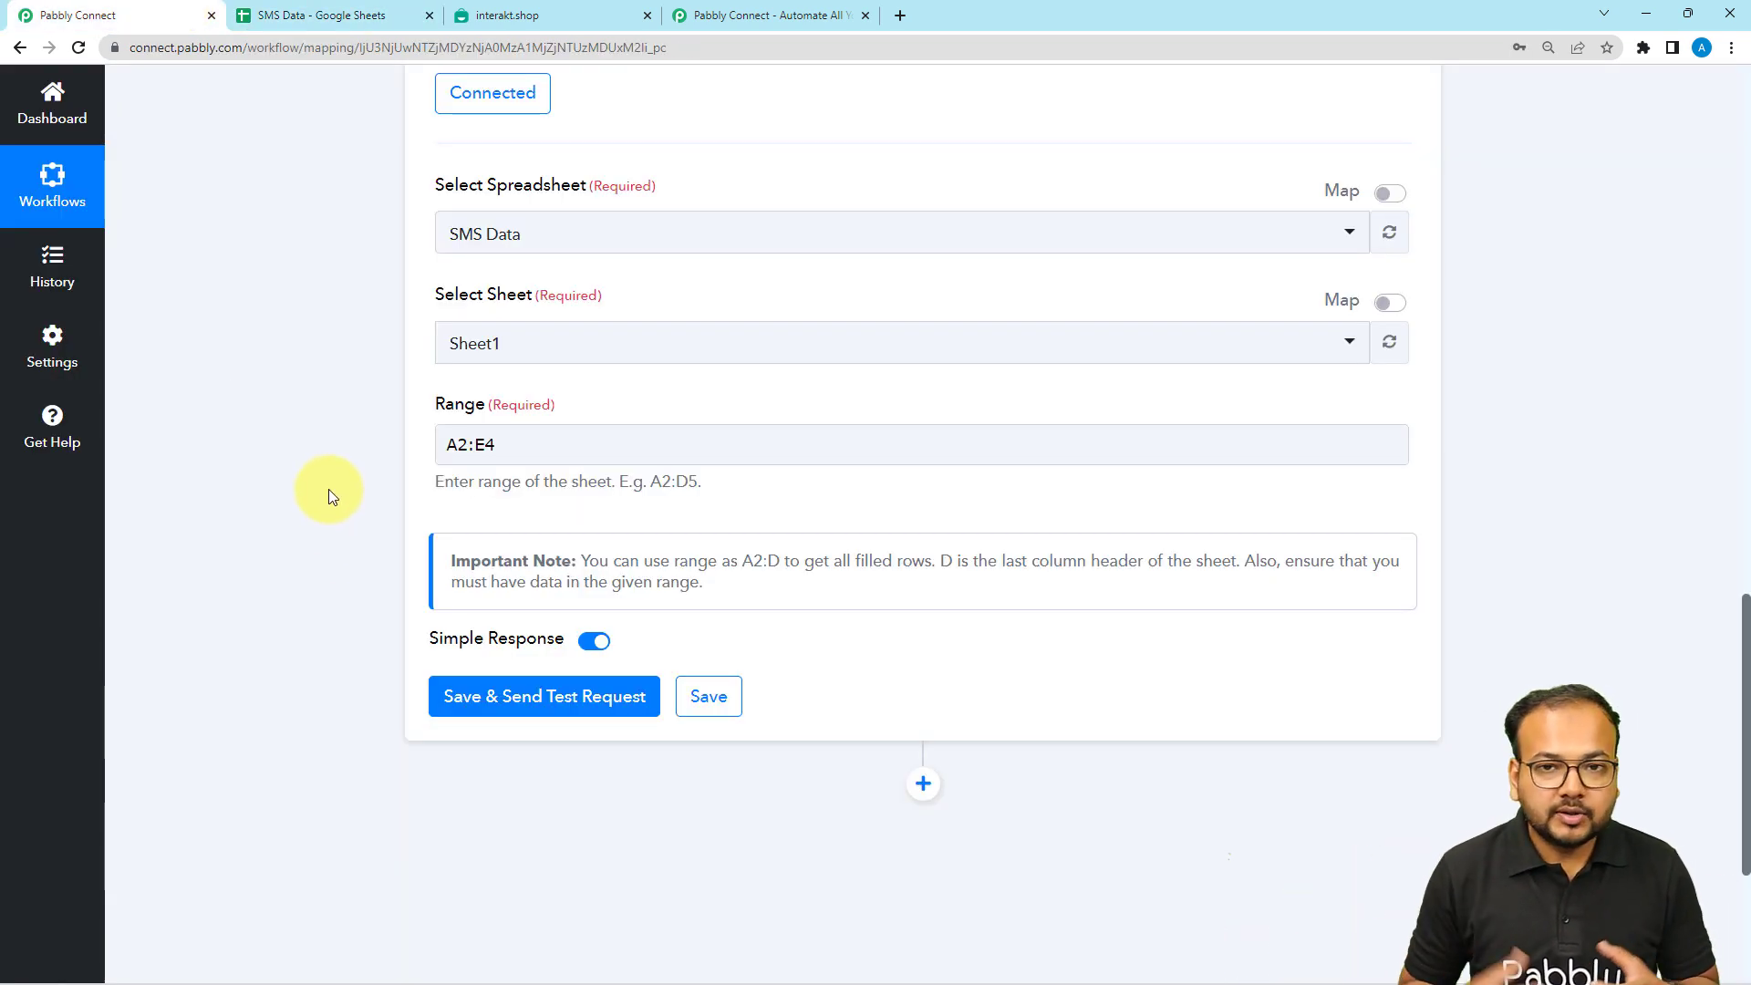
pyautogui.click(488, 453)
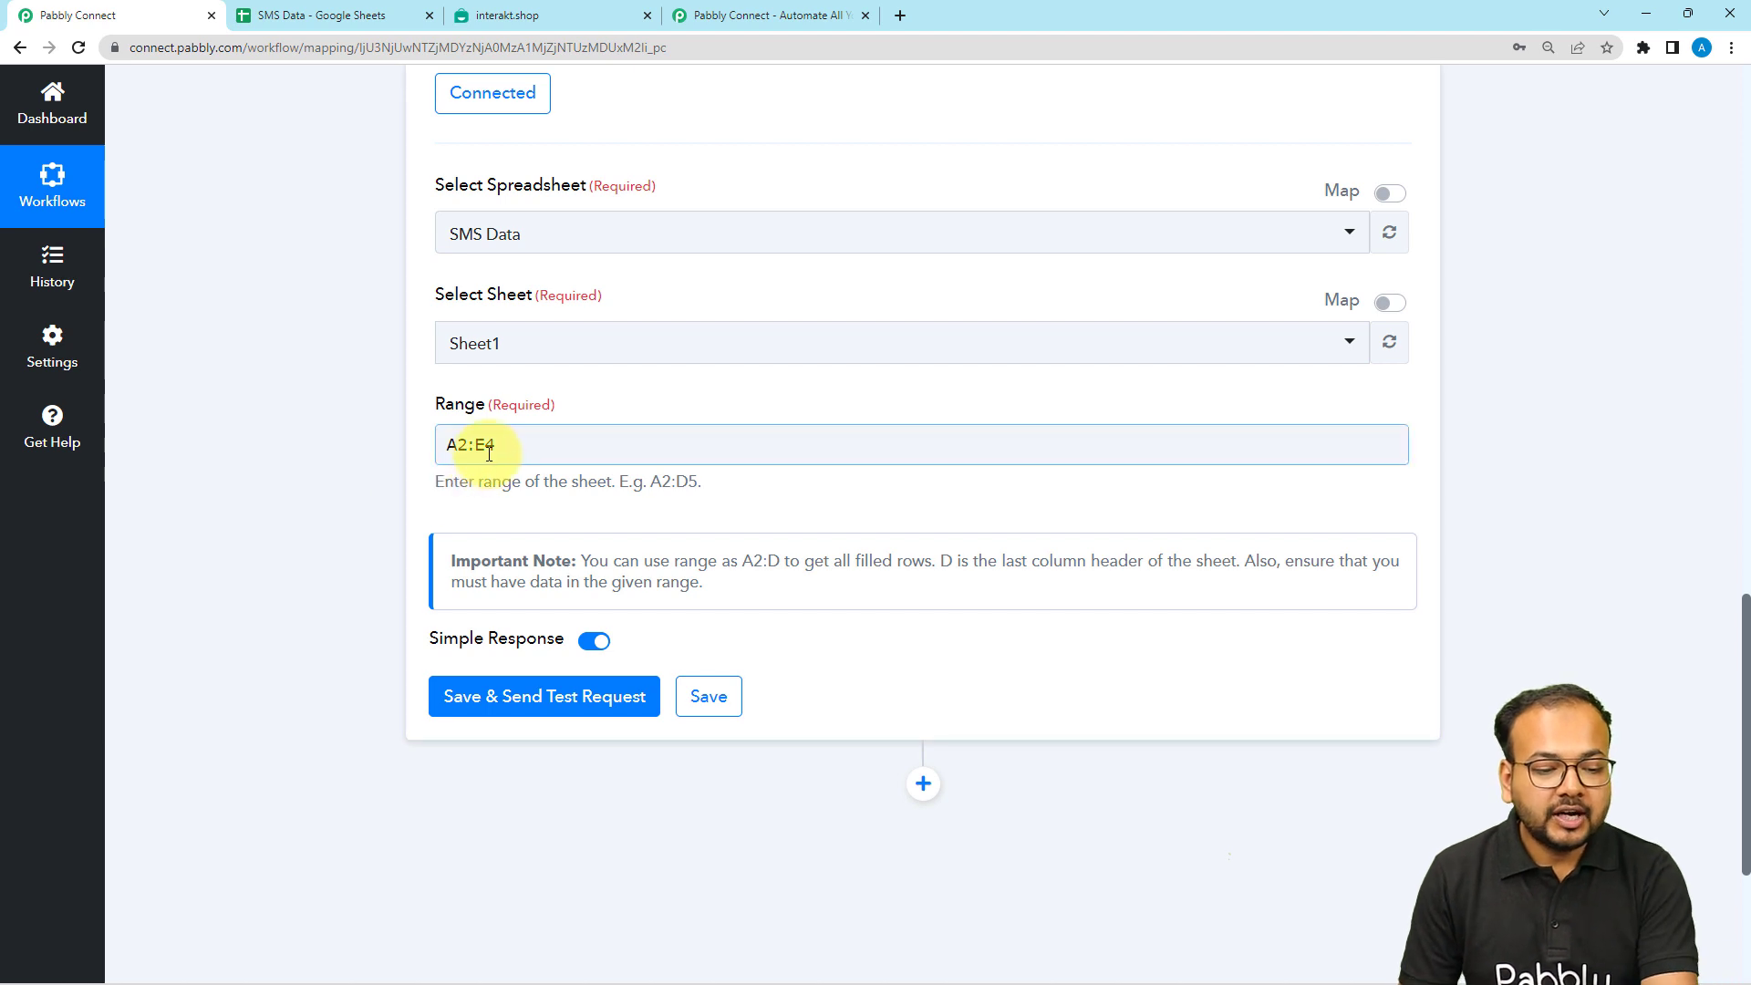
pyautogui.click(493, 453)
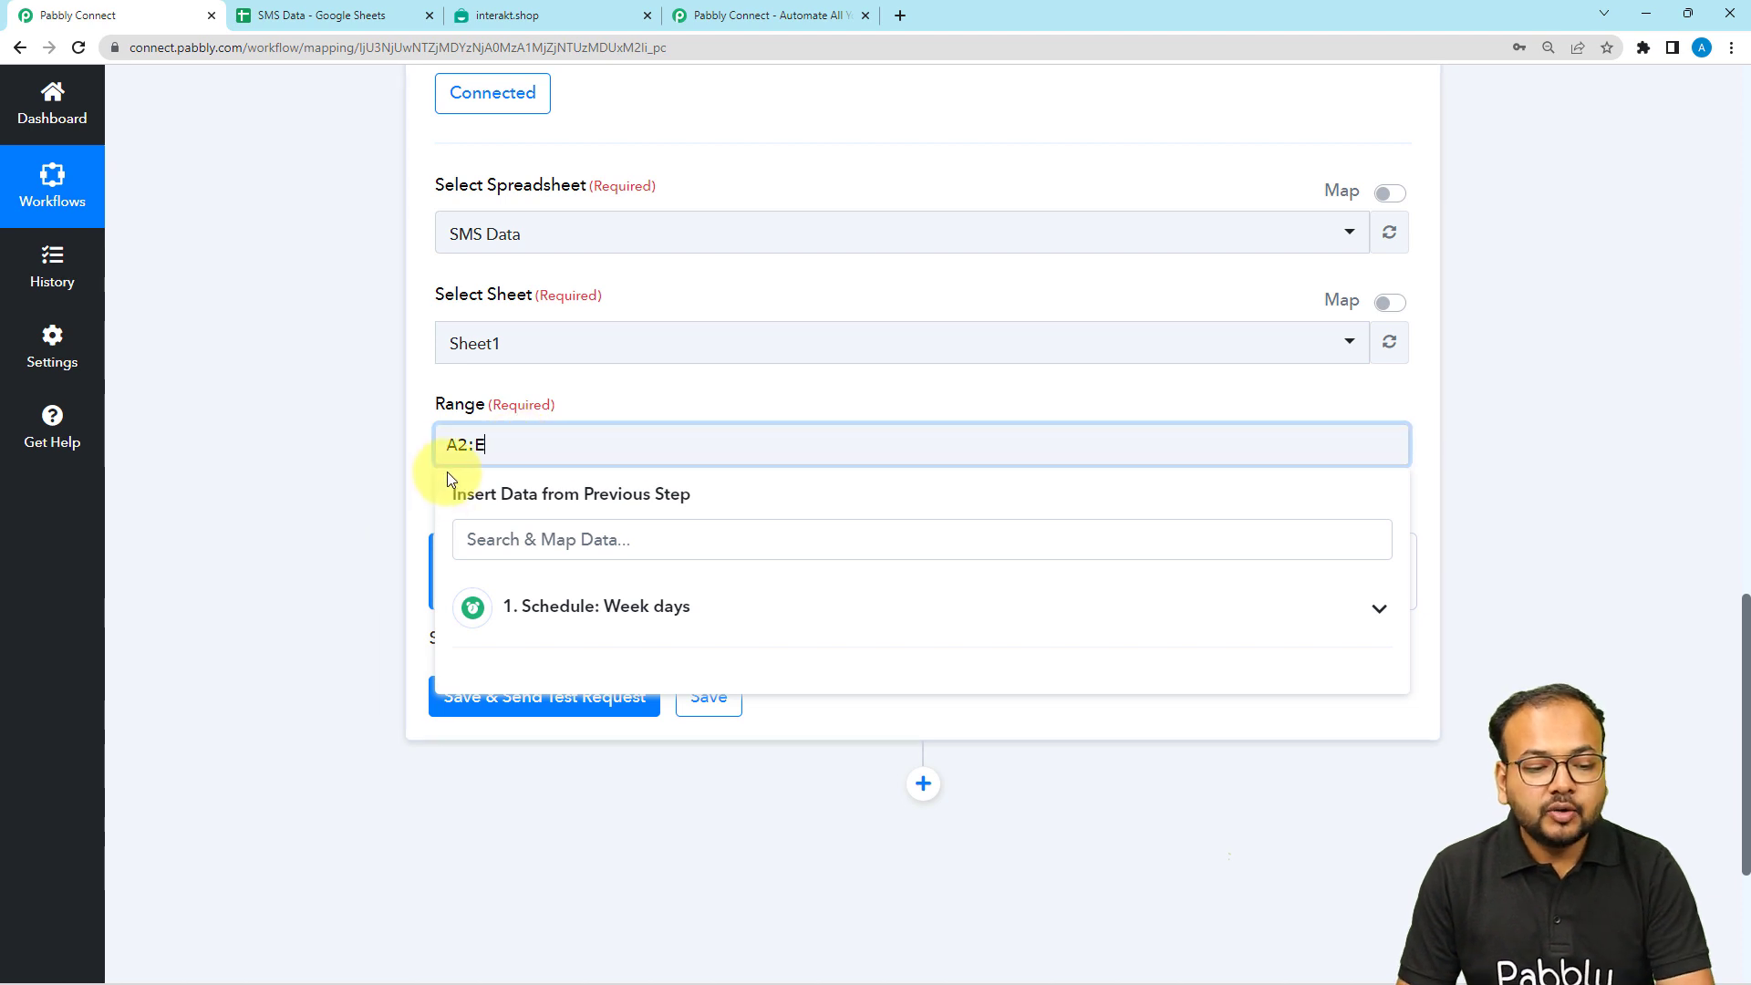
pyautogui.click(326, 463)
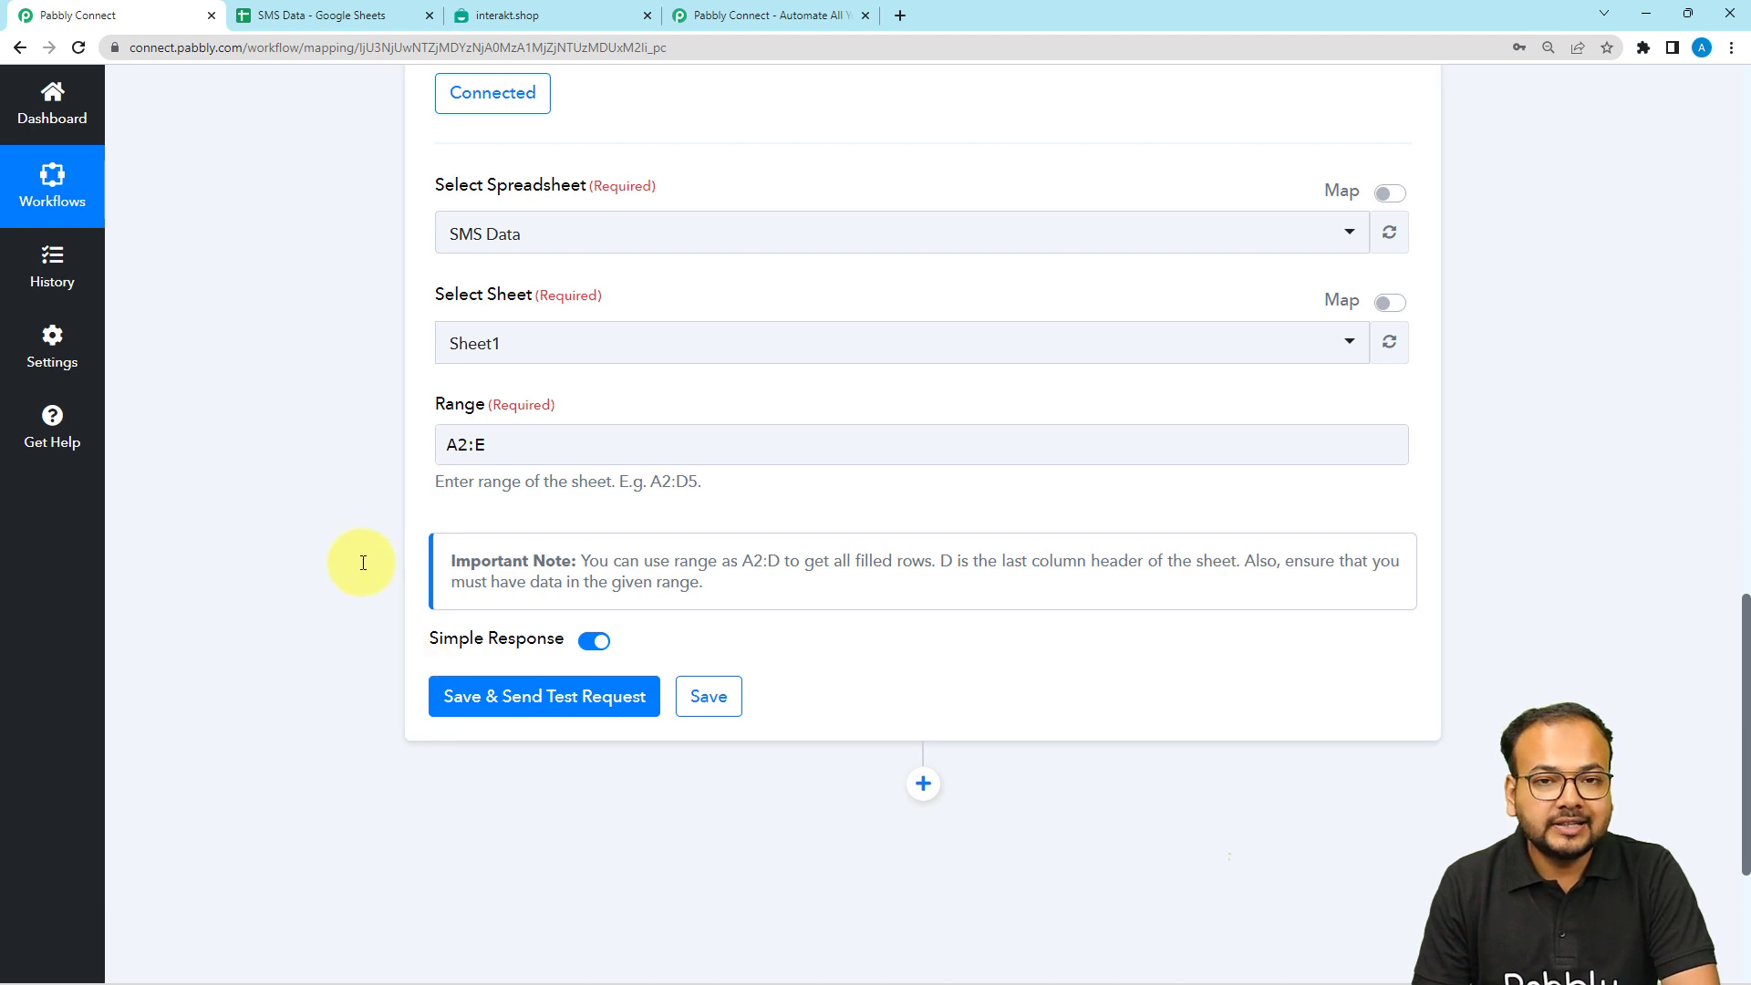
# Save and test the Get Row(s) step with Simple Response turned off, and enlarge the Response Result to read all returned rows
pyautogui.click(596, 648)
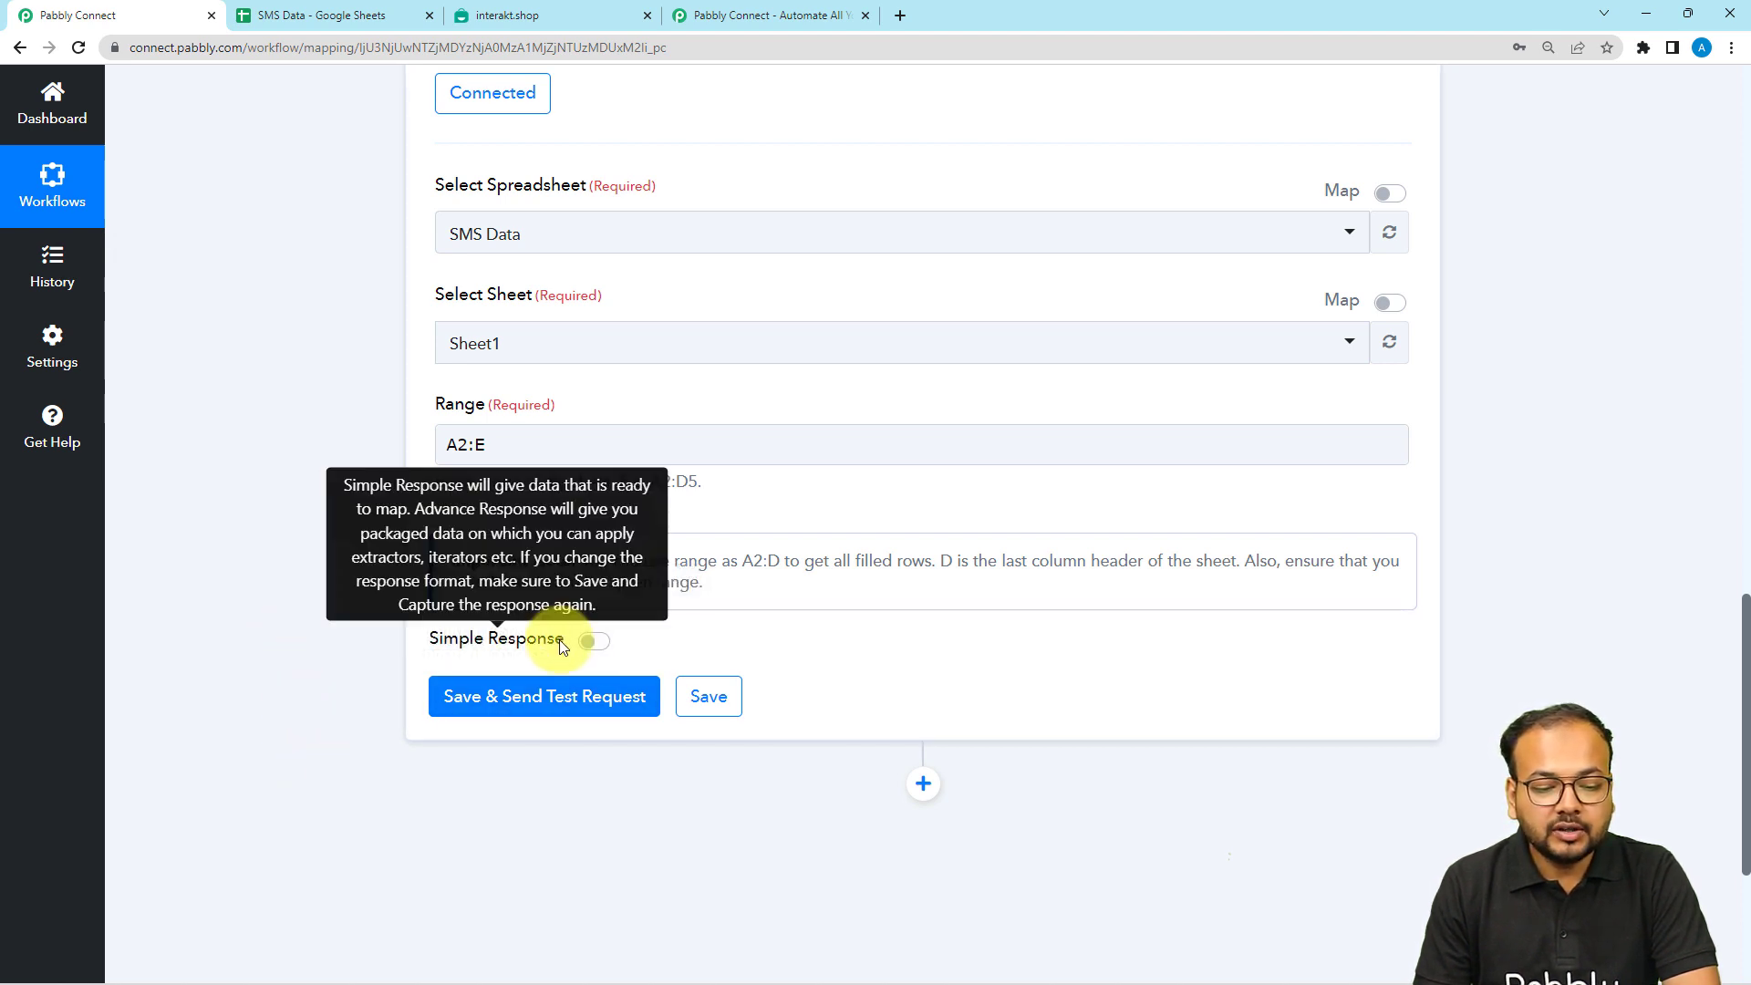
pyautogui.click(511, 699)
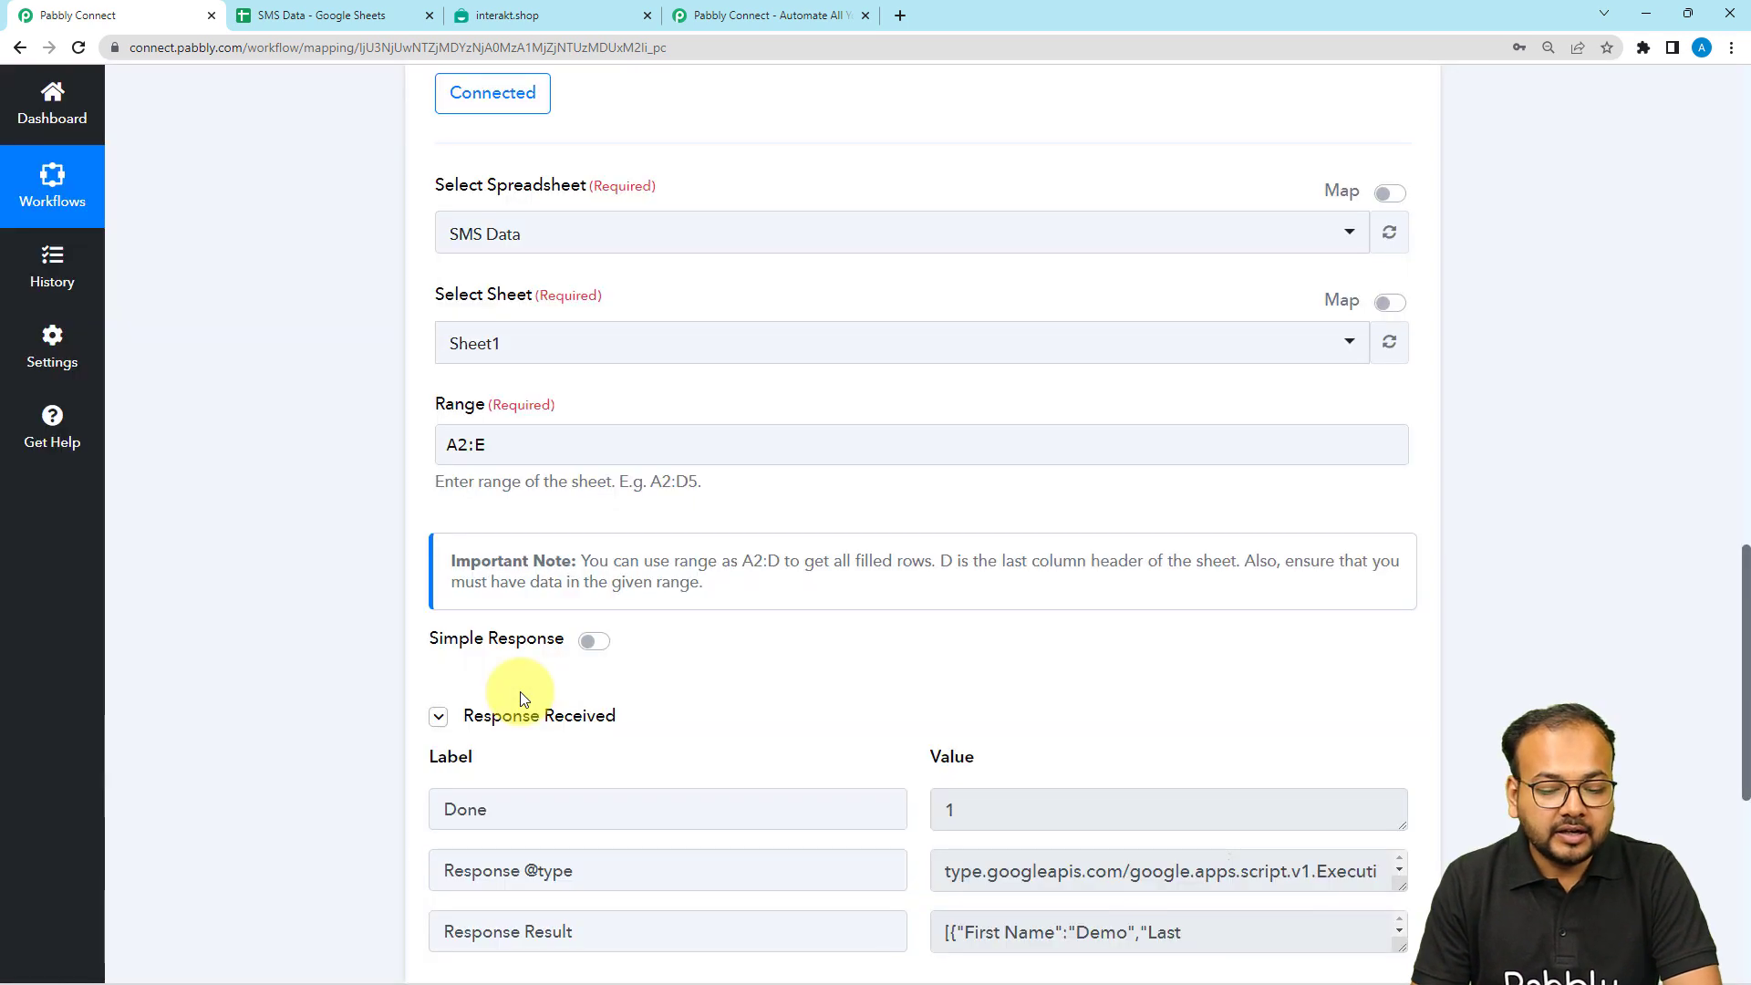
pyautogui.scroll(-4, 520, 691)
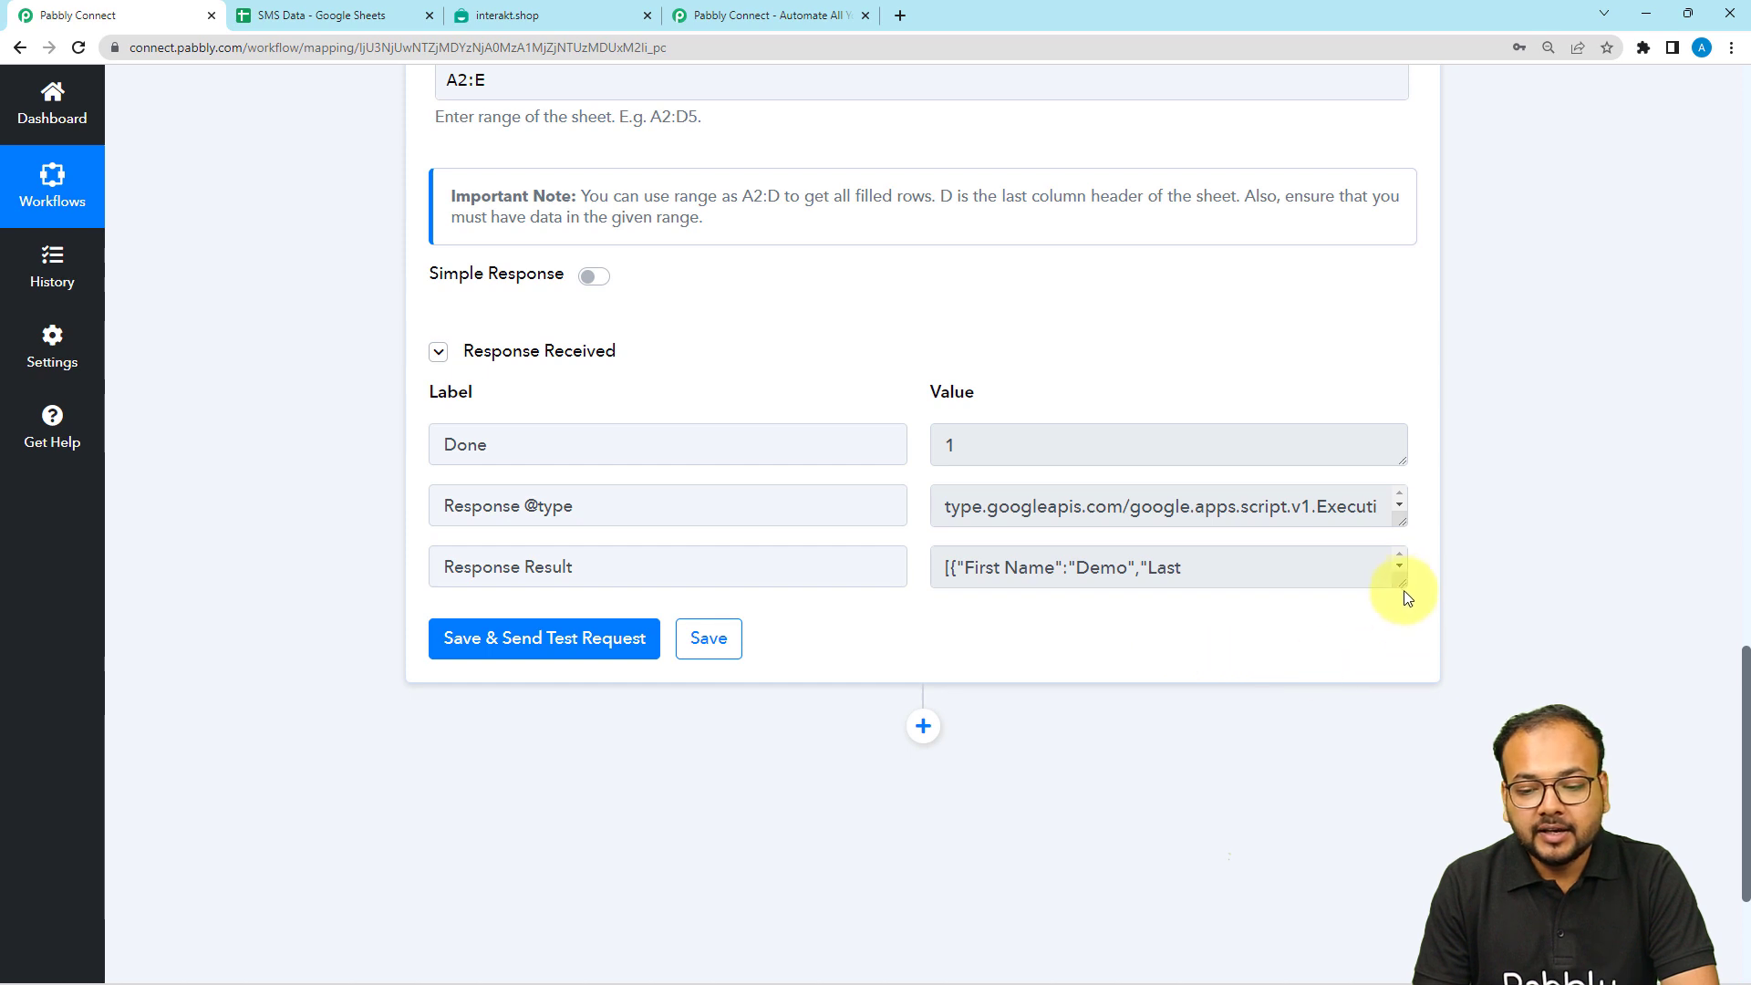
pyautogui.moveTo(1401, 584); pyautogui.dragTo(1411, 826)
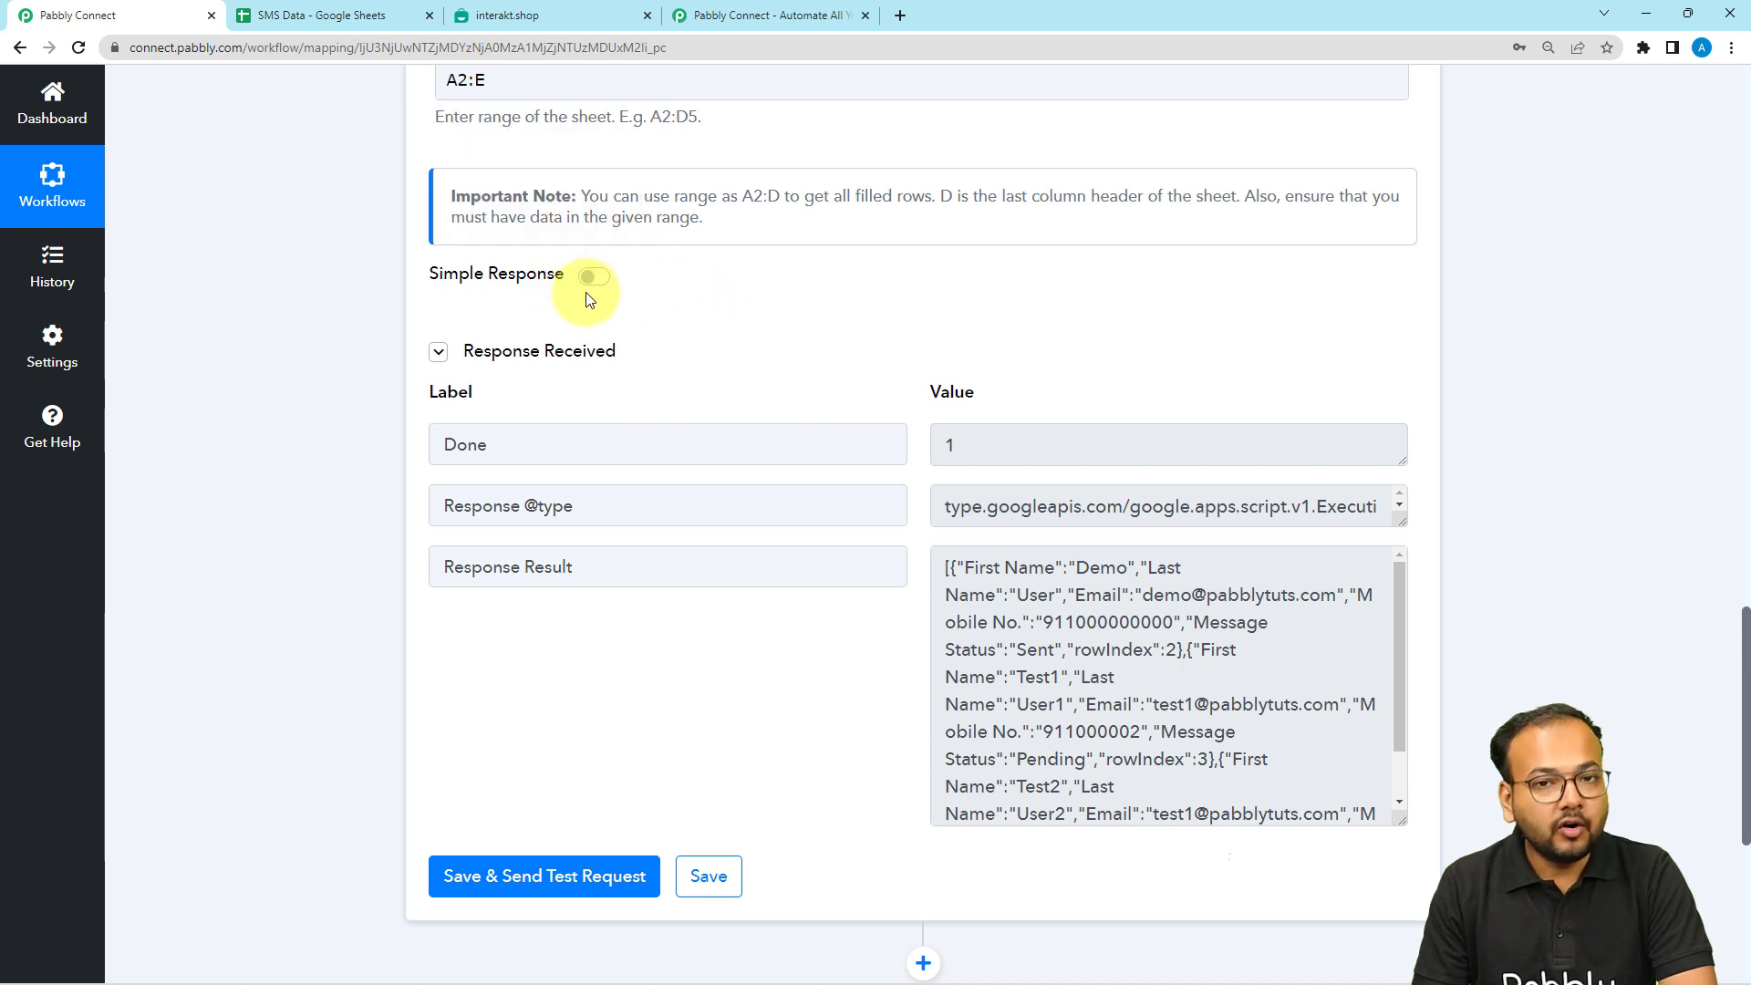
pyautogui.scroll(-5, 1149, 693)
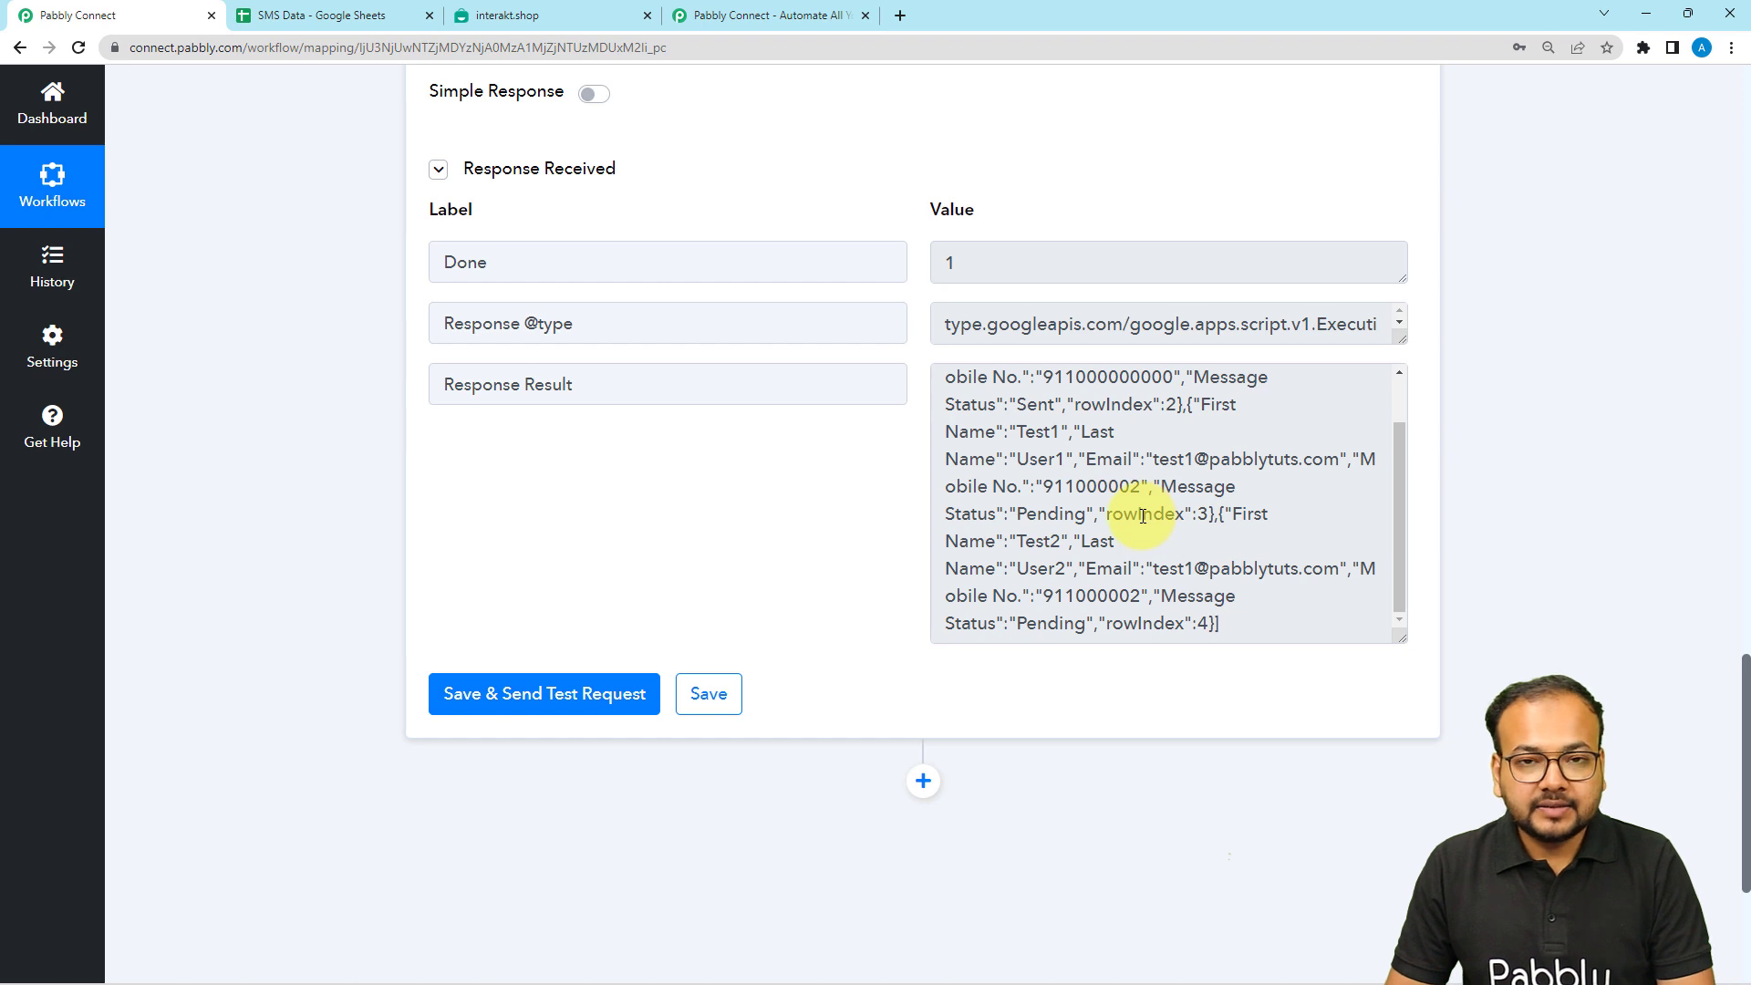
pyautogui.scroll(-1, 1142, 517)
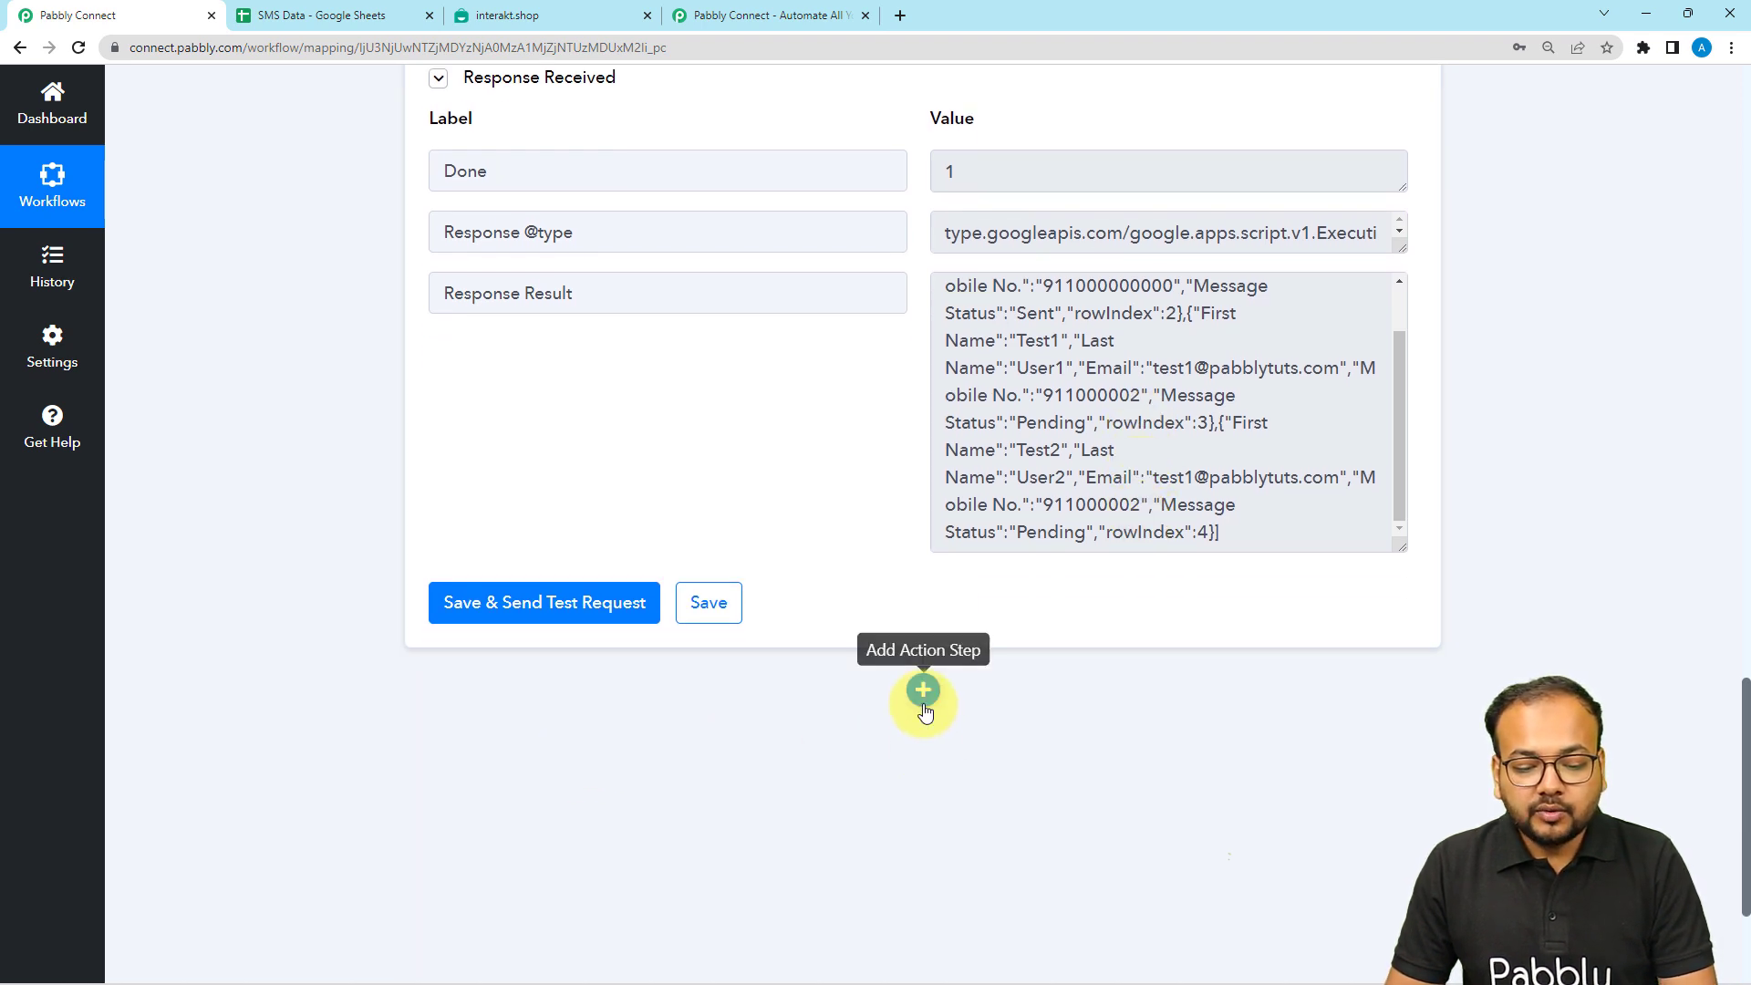
# Add a new action step after the Get Row(s) step and look back over the customer rows in its Response Result
pyautogui.click(923, 703)
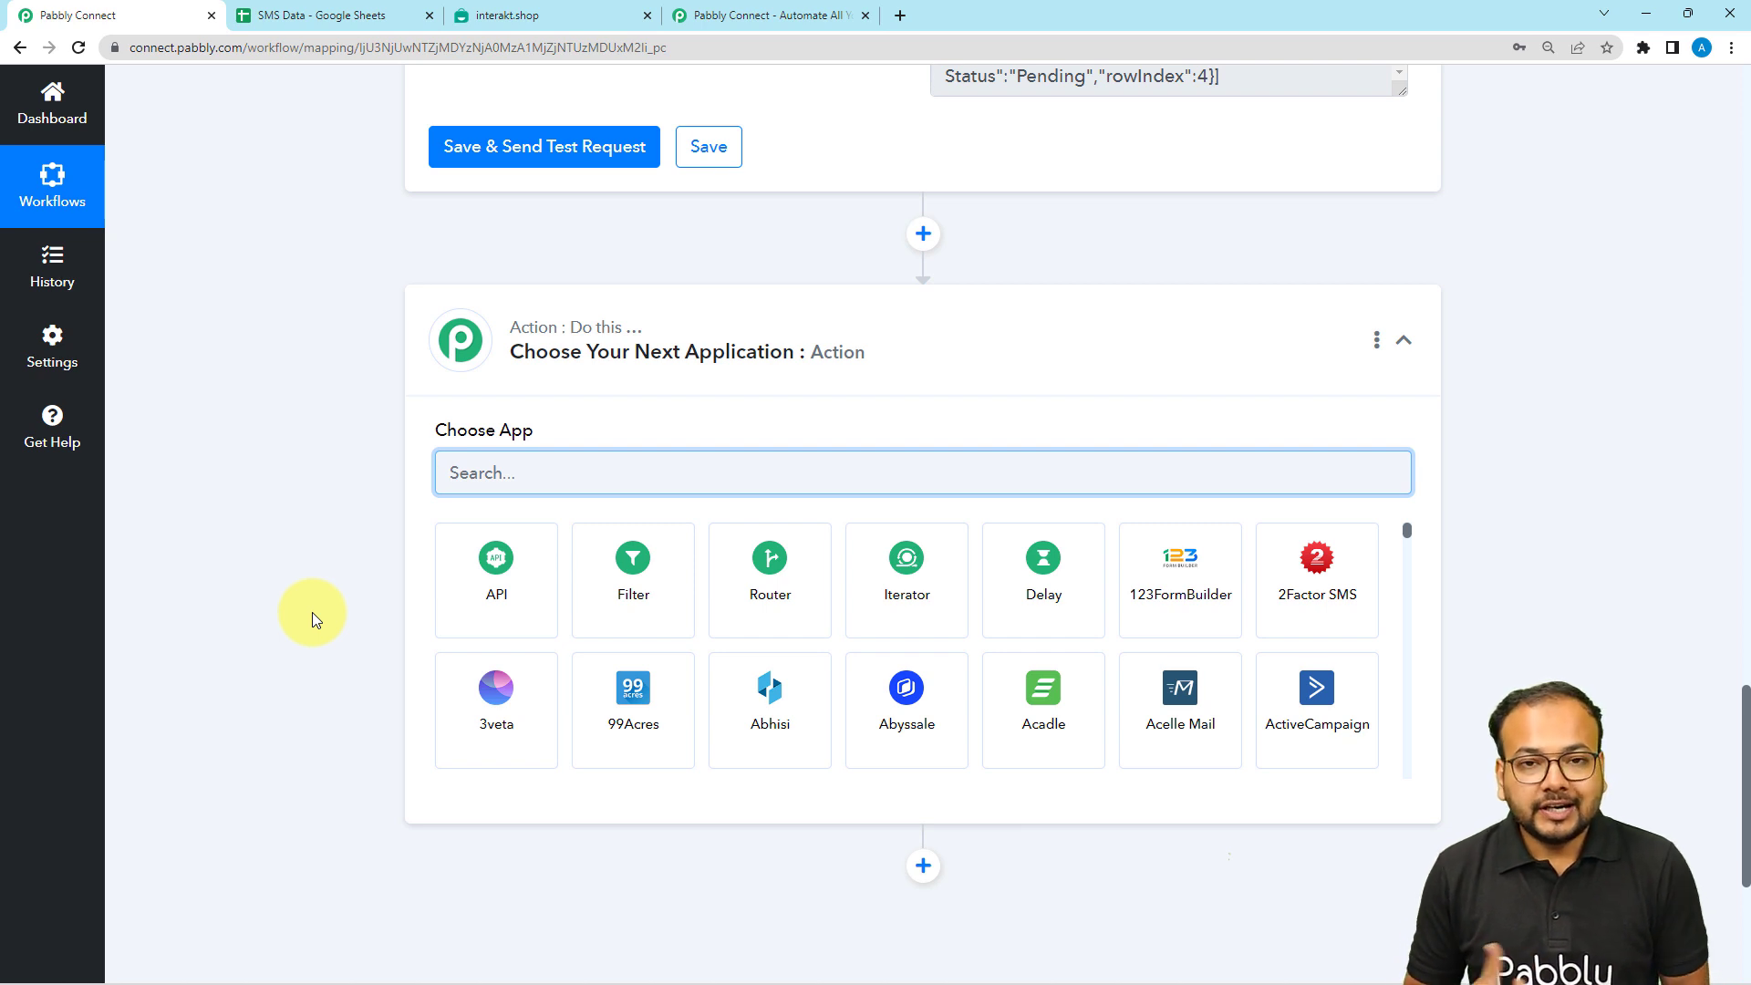
pyautogui.scroll(4, 312, 611)
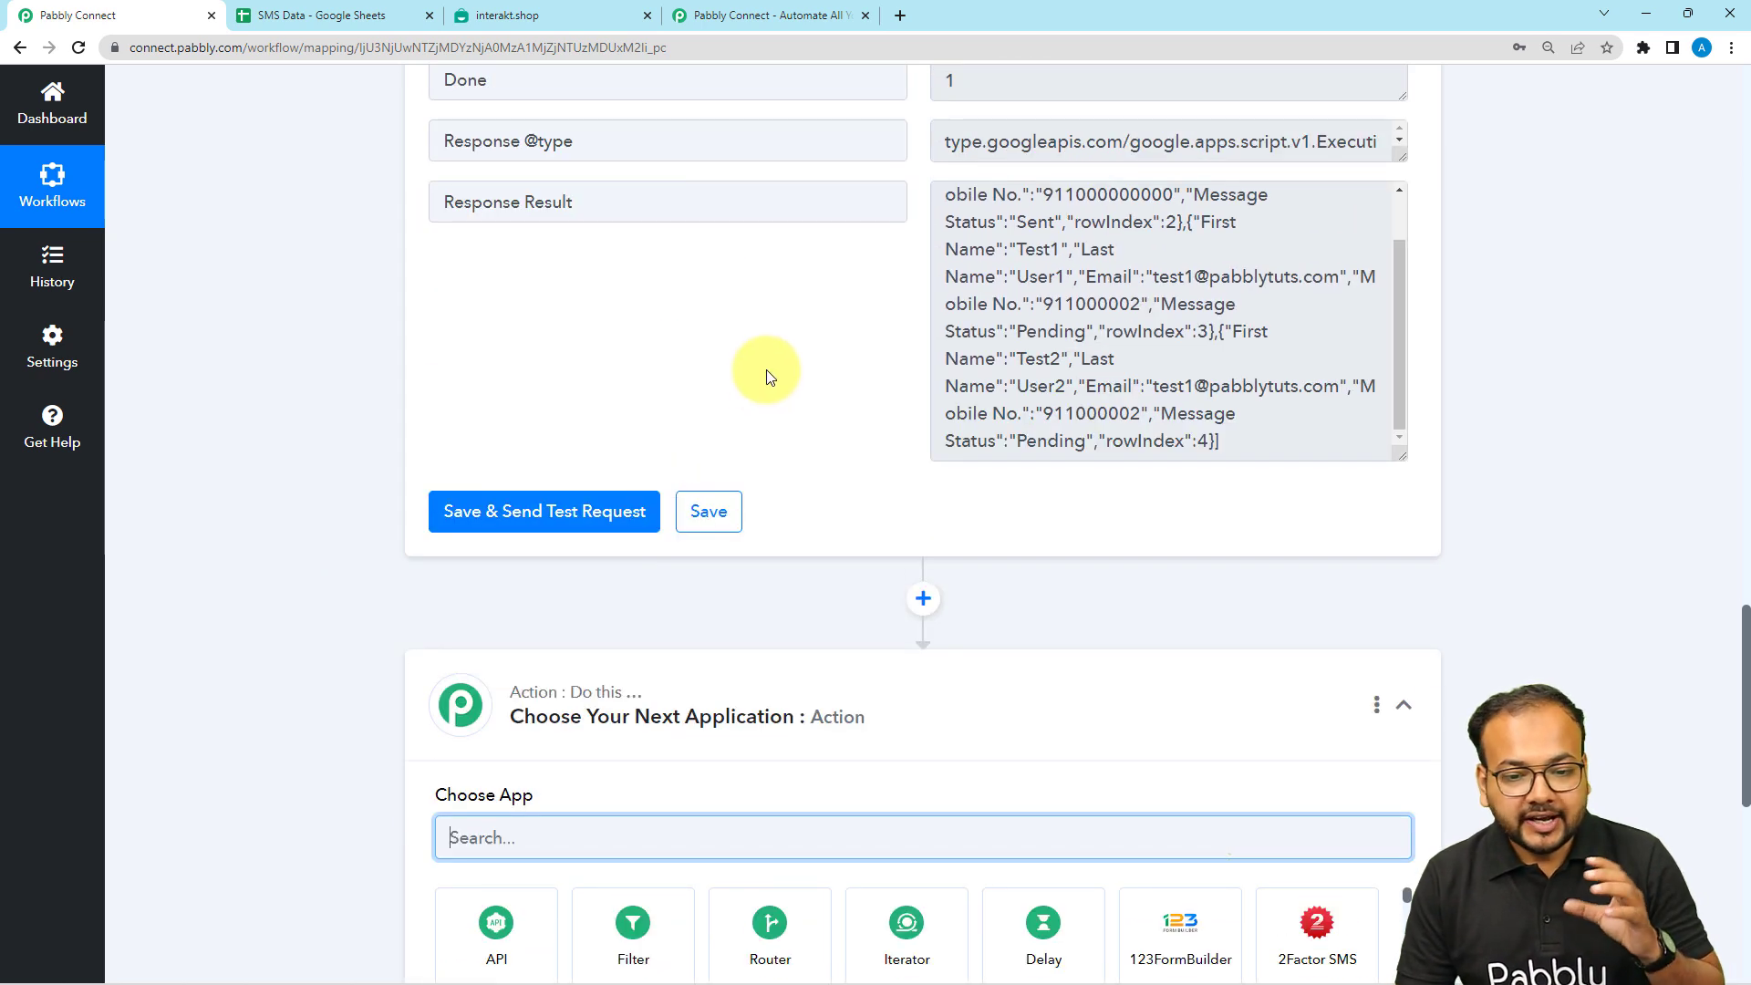
pyautogui.scroll(1, 1099, 346)
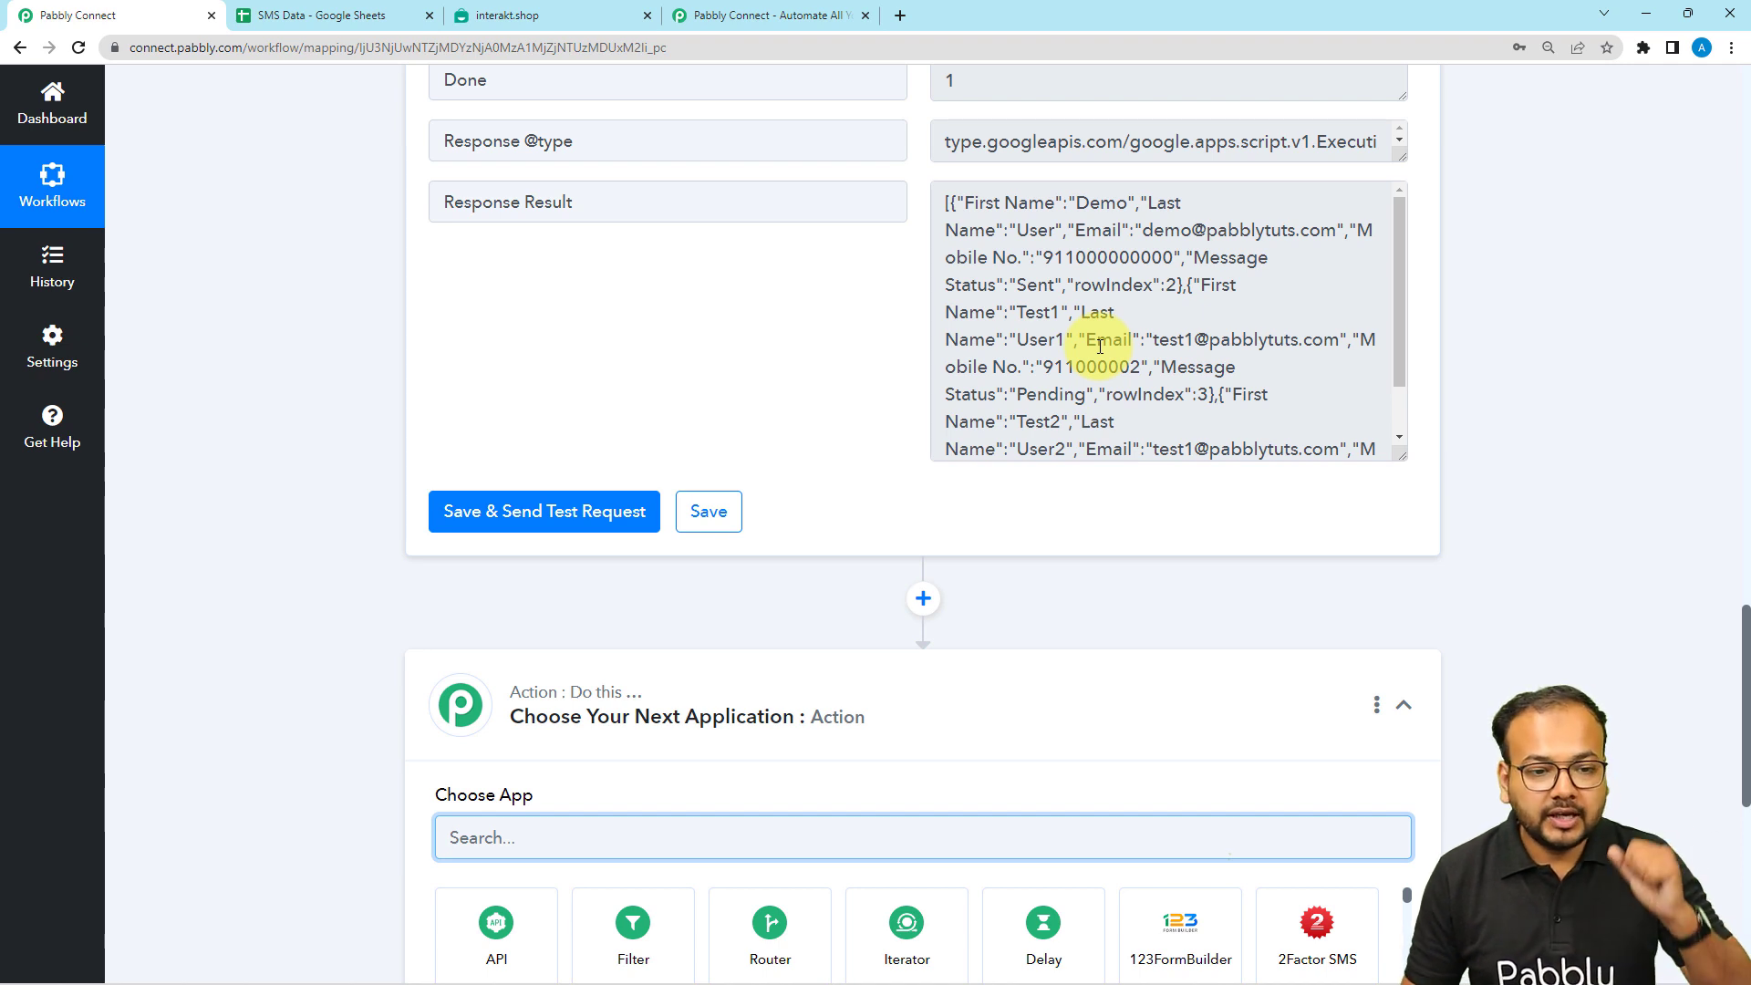
pyautogui.scroll(4, 1104, 319)
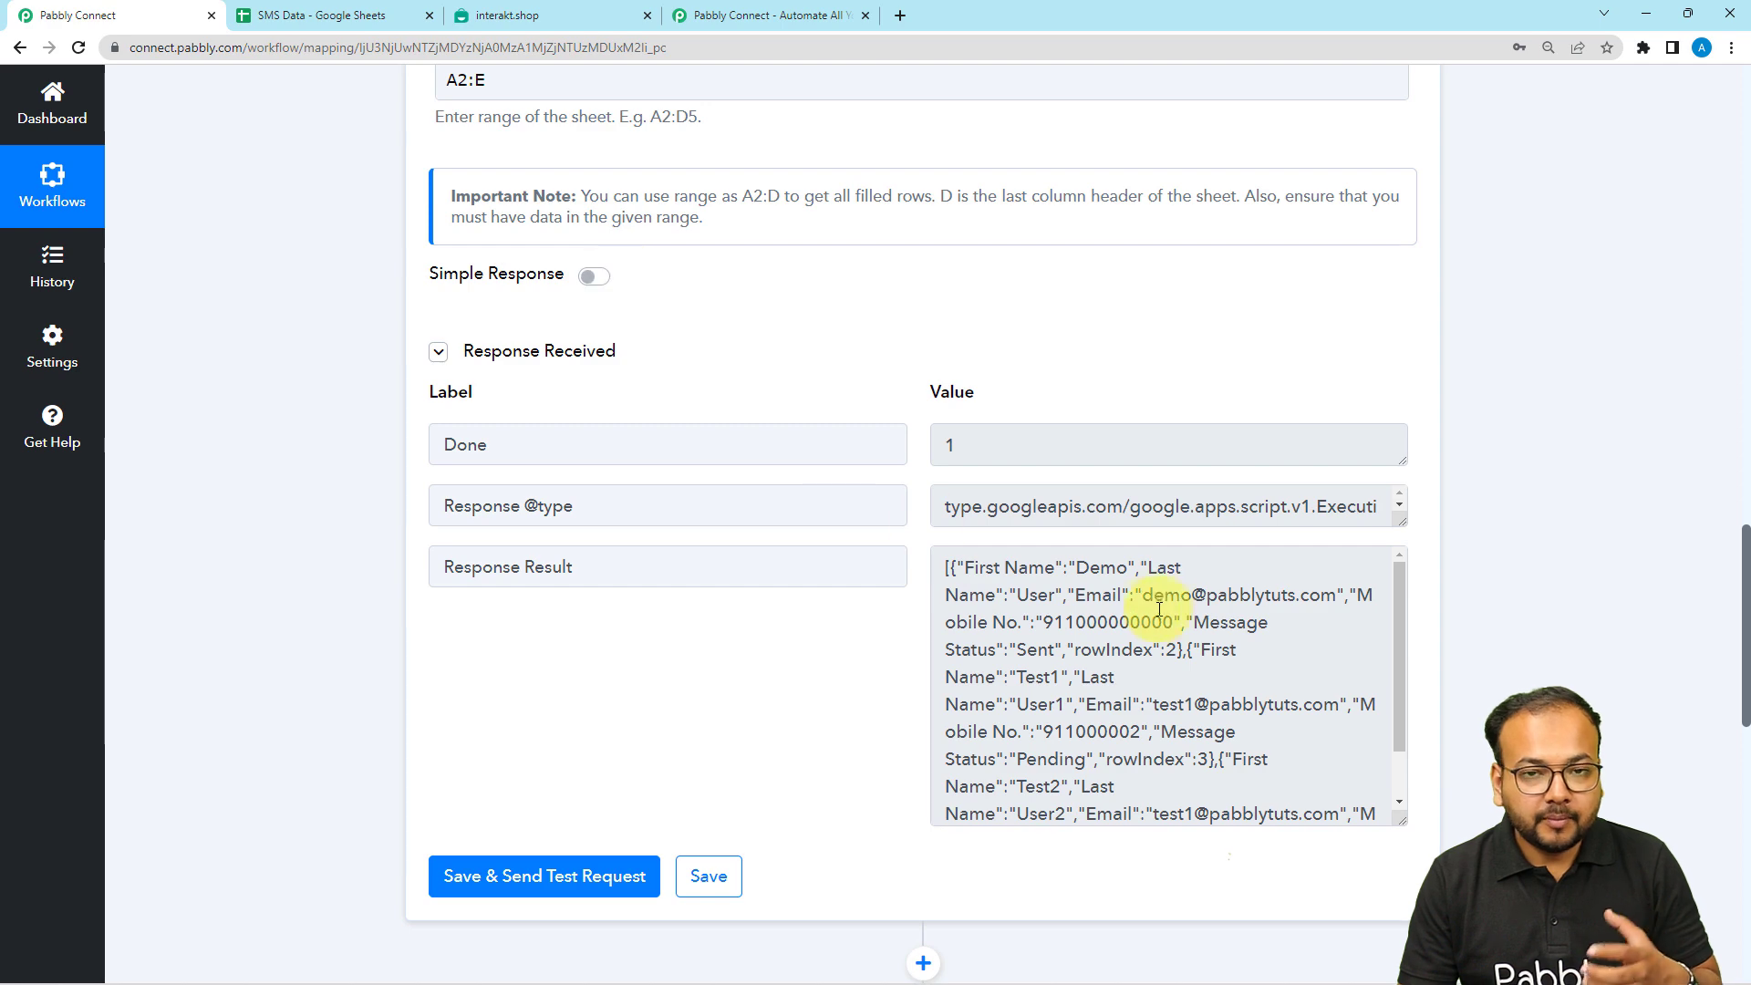
# Choose Iterator by Pabbly for the new action step and select 2. Response Result [] from the Get Row(s) step as its array
pyautogui.scroll(-9, 365, 350)
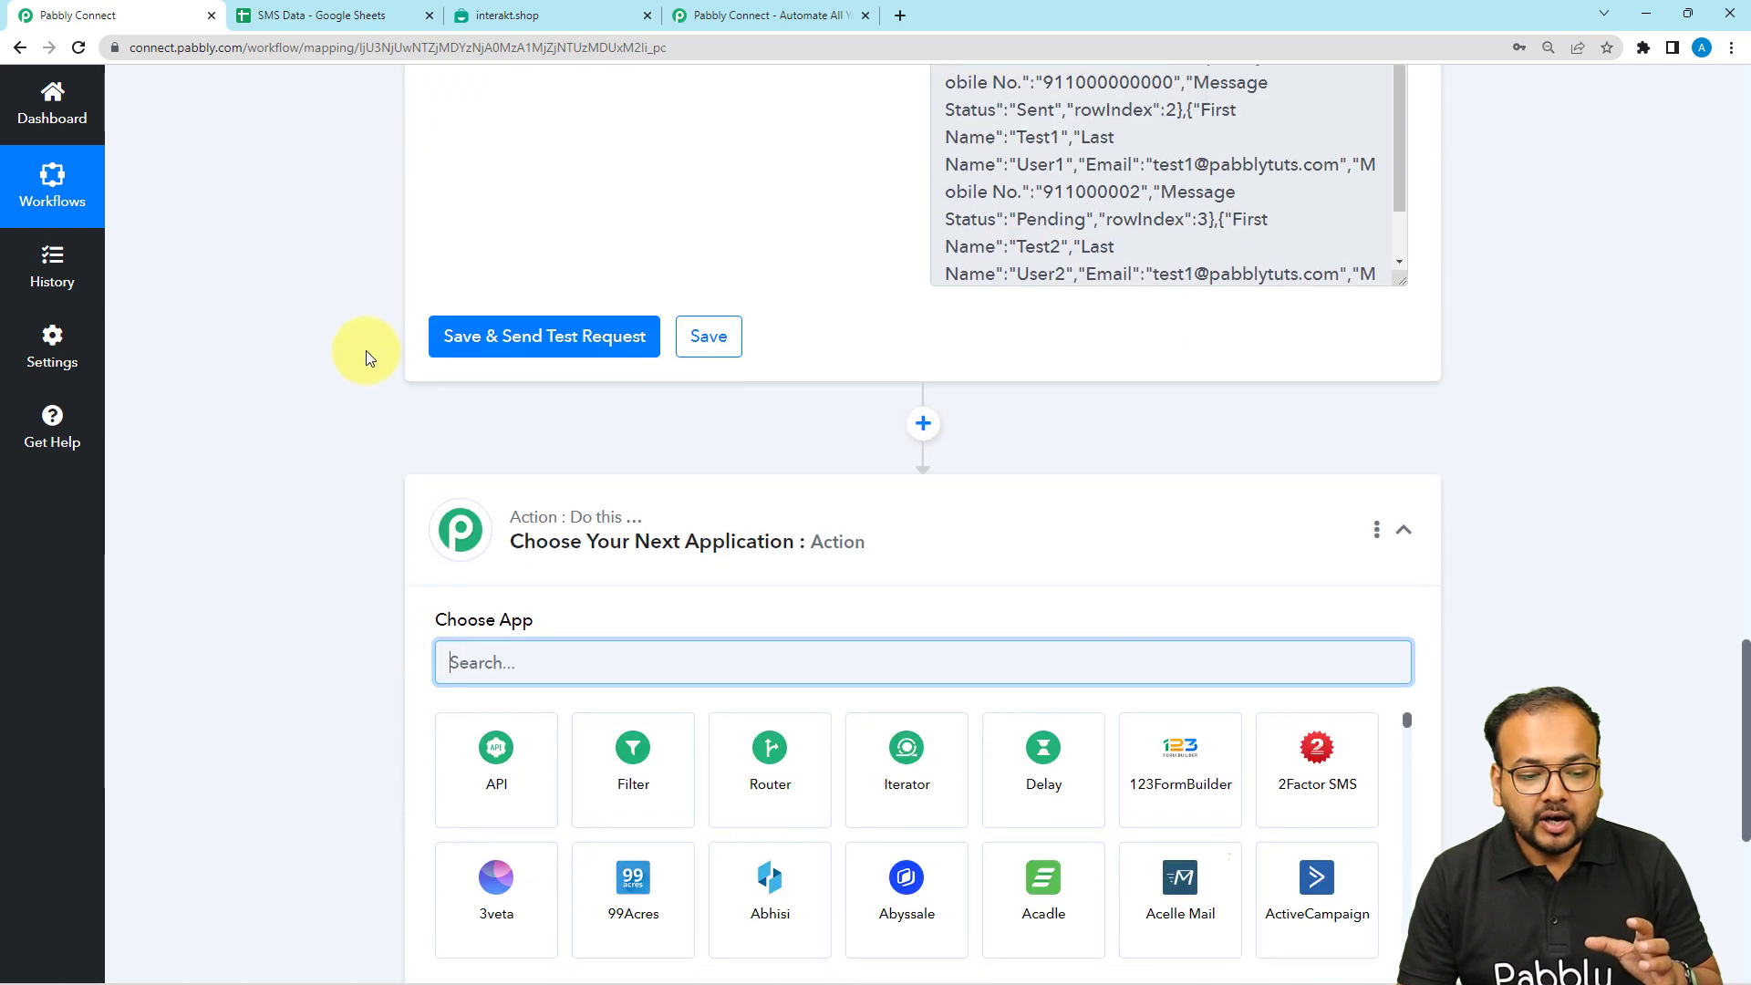
pyautogui.click(898, 424)
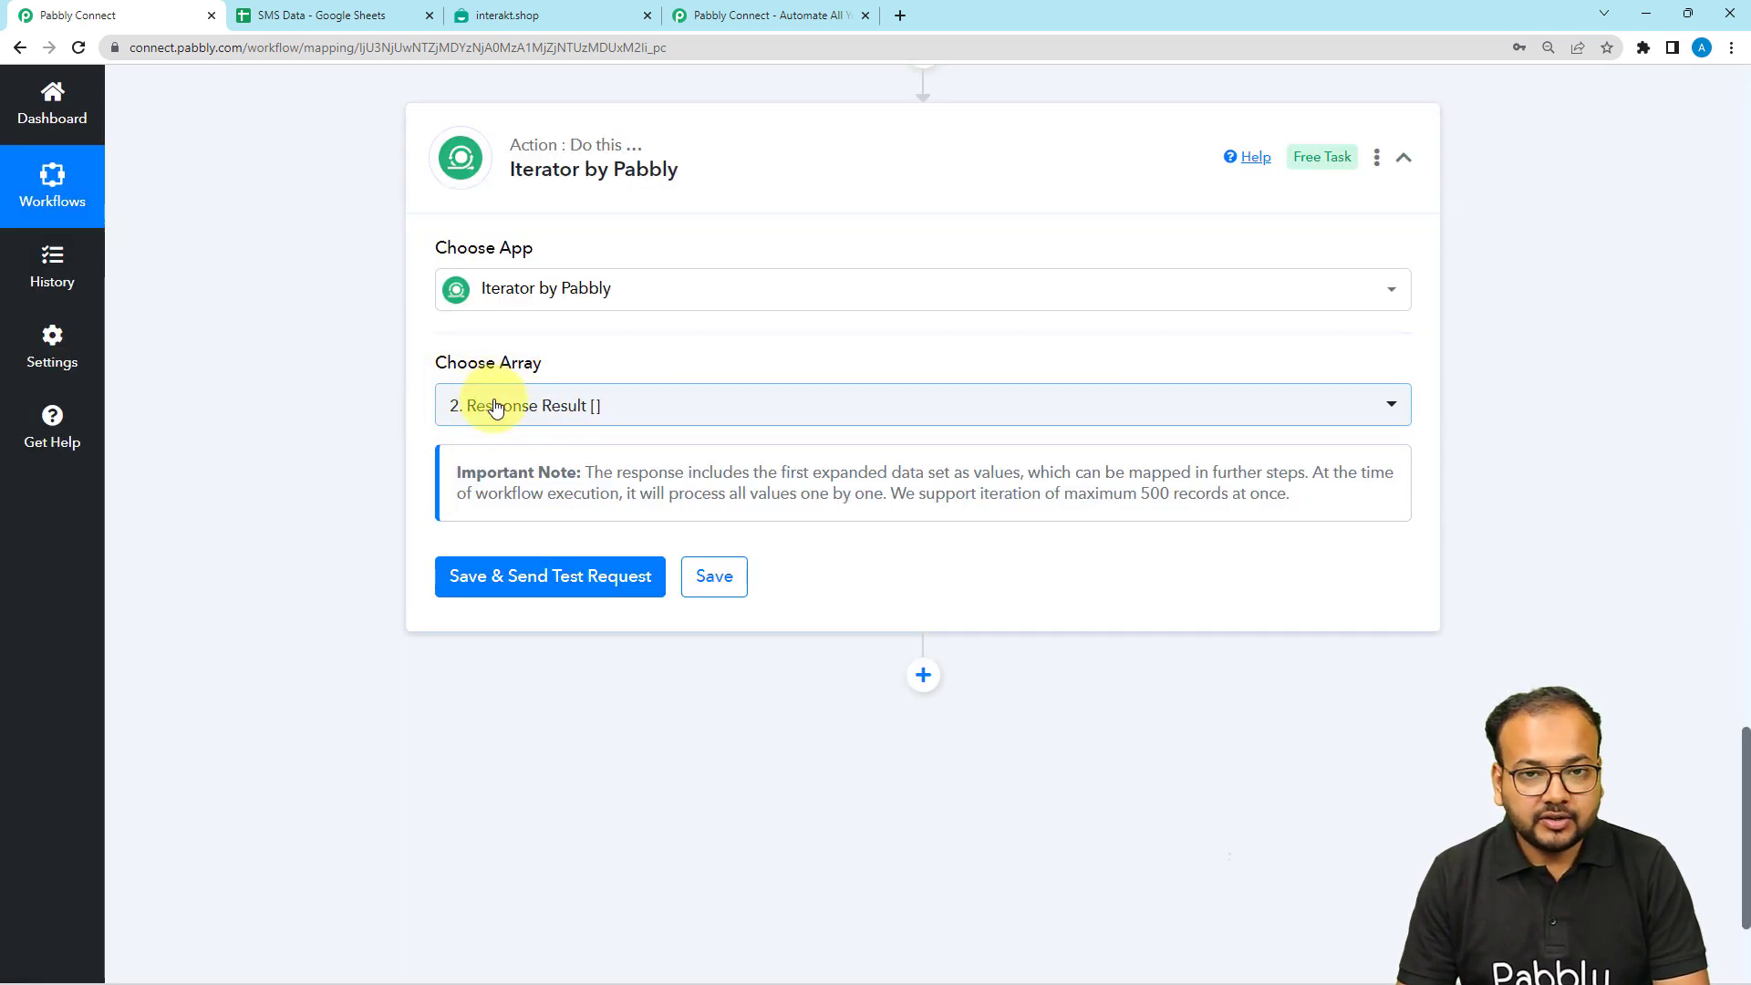
pyautogui.scroll(3, 279, 392)
pyautogui.scroll(3, 277, 386)
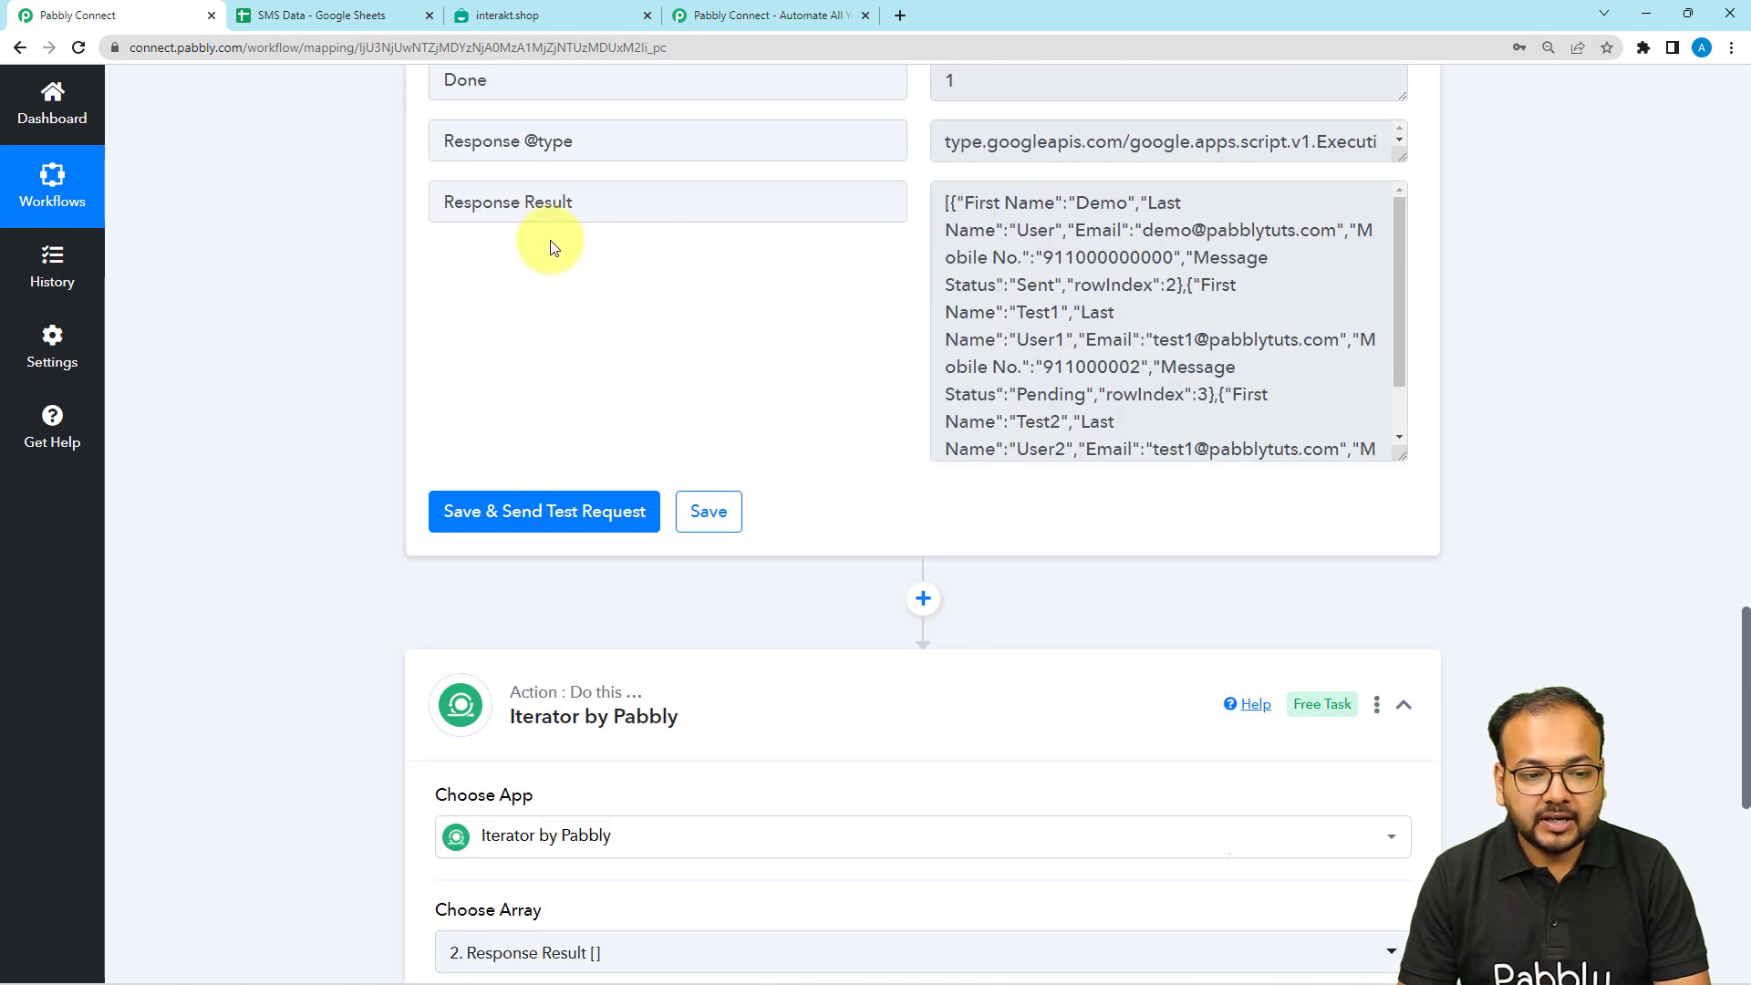
pyautogui.scroll(-3, 411, 424)
pyautogui.scroll(-4, 401, 429)
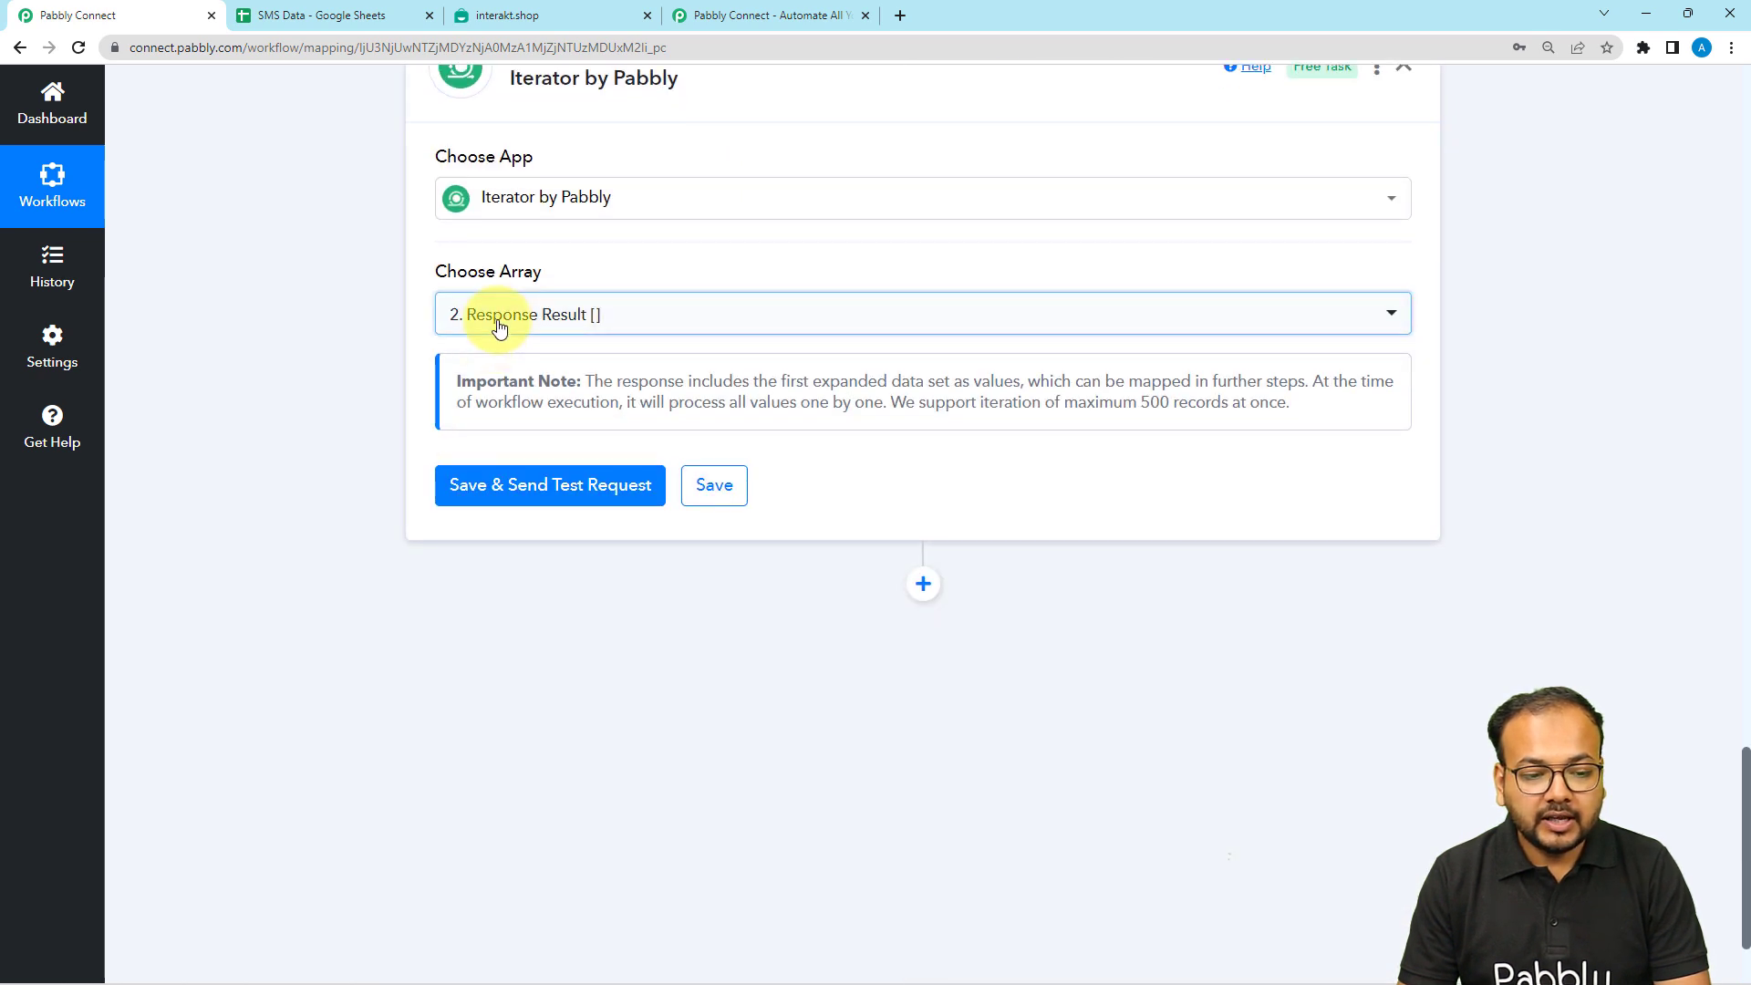
pyautogui.click(470, 313)
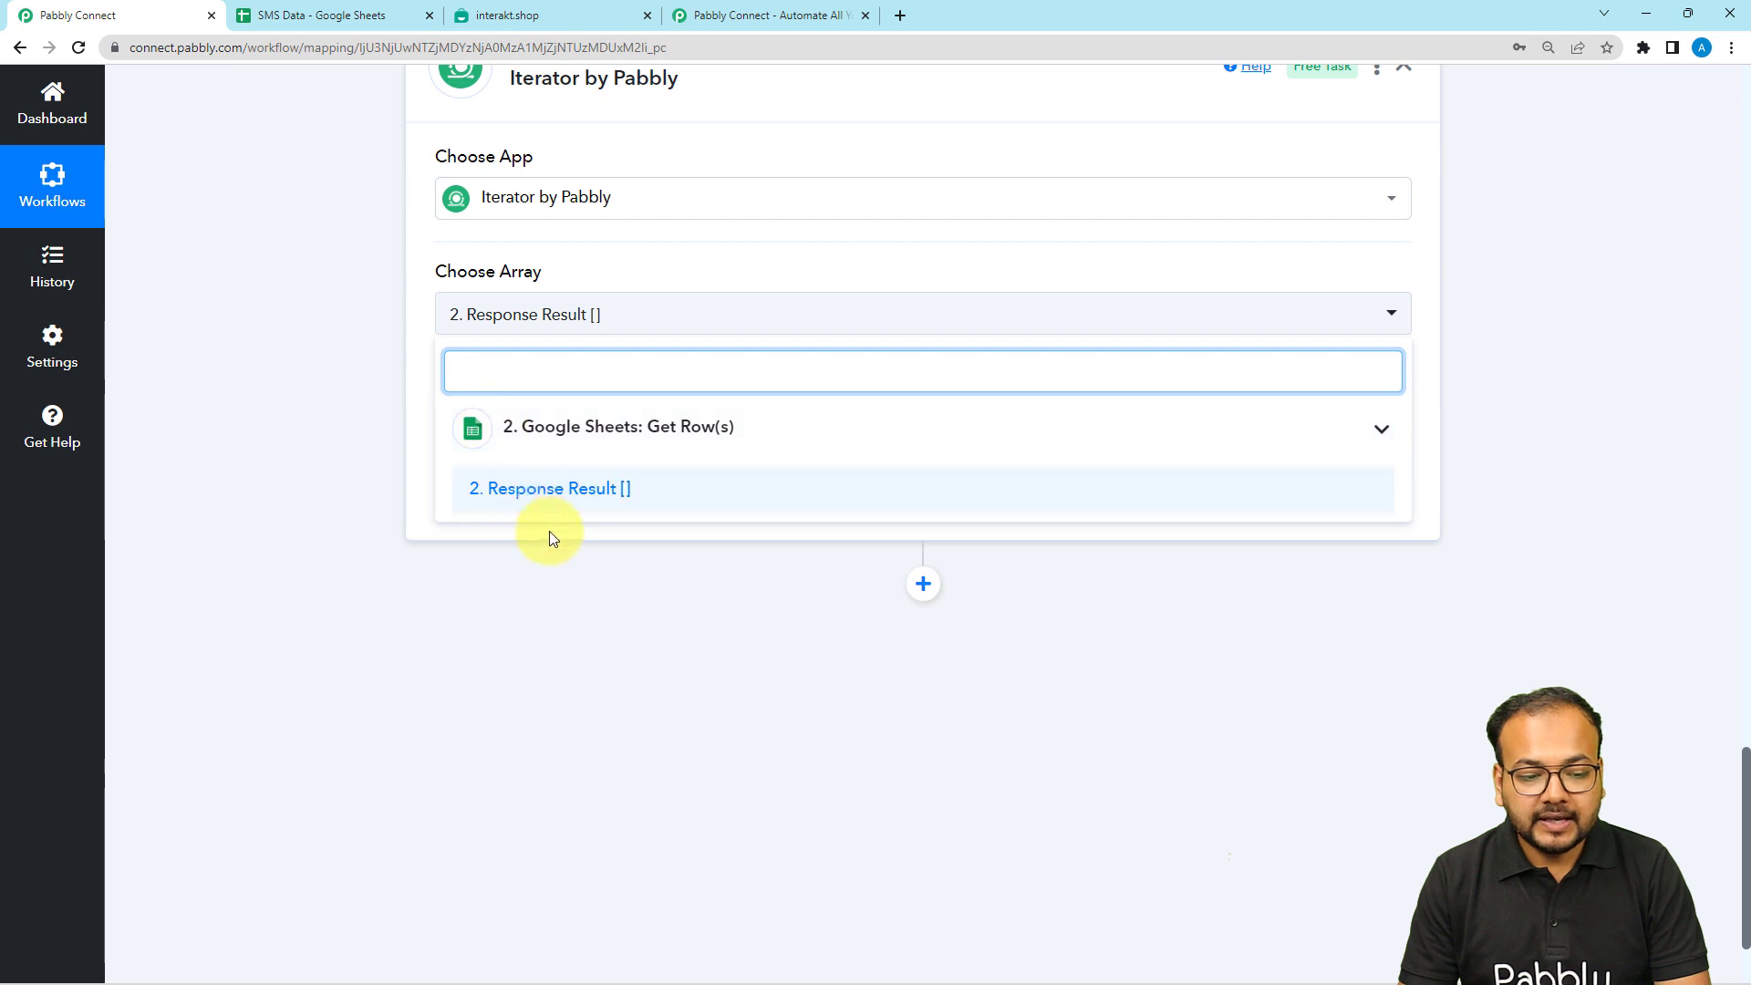
pyautogui.click(551, 489)
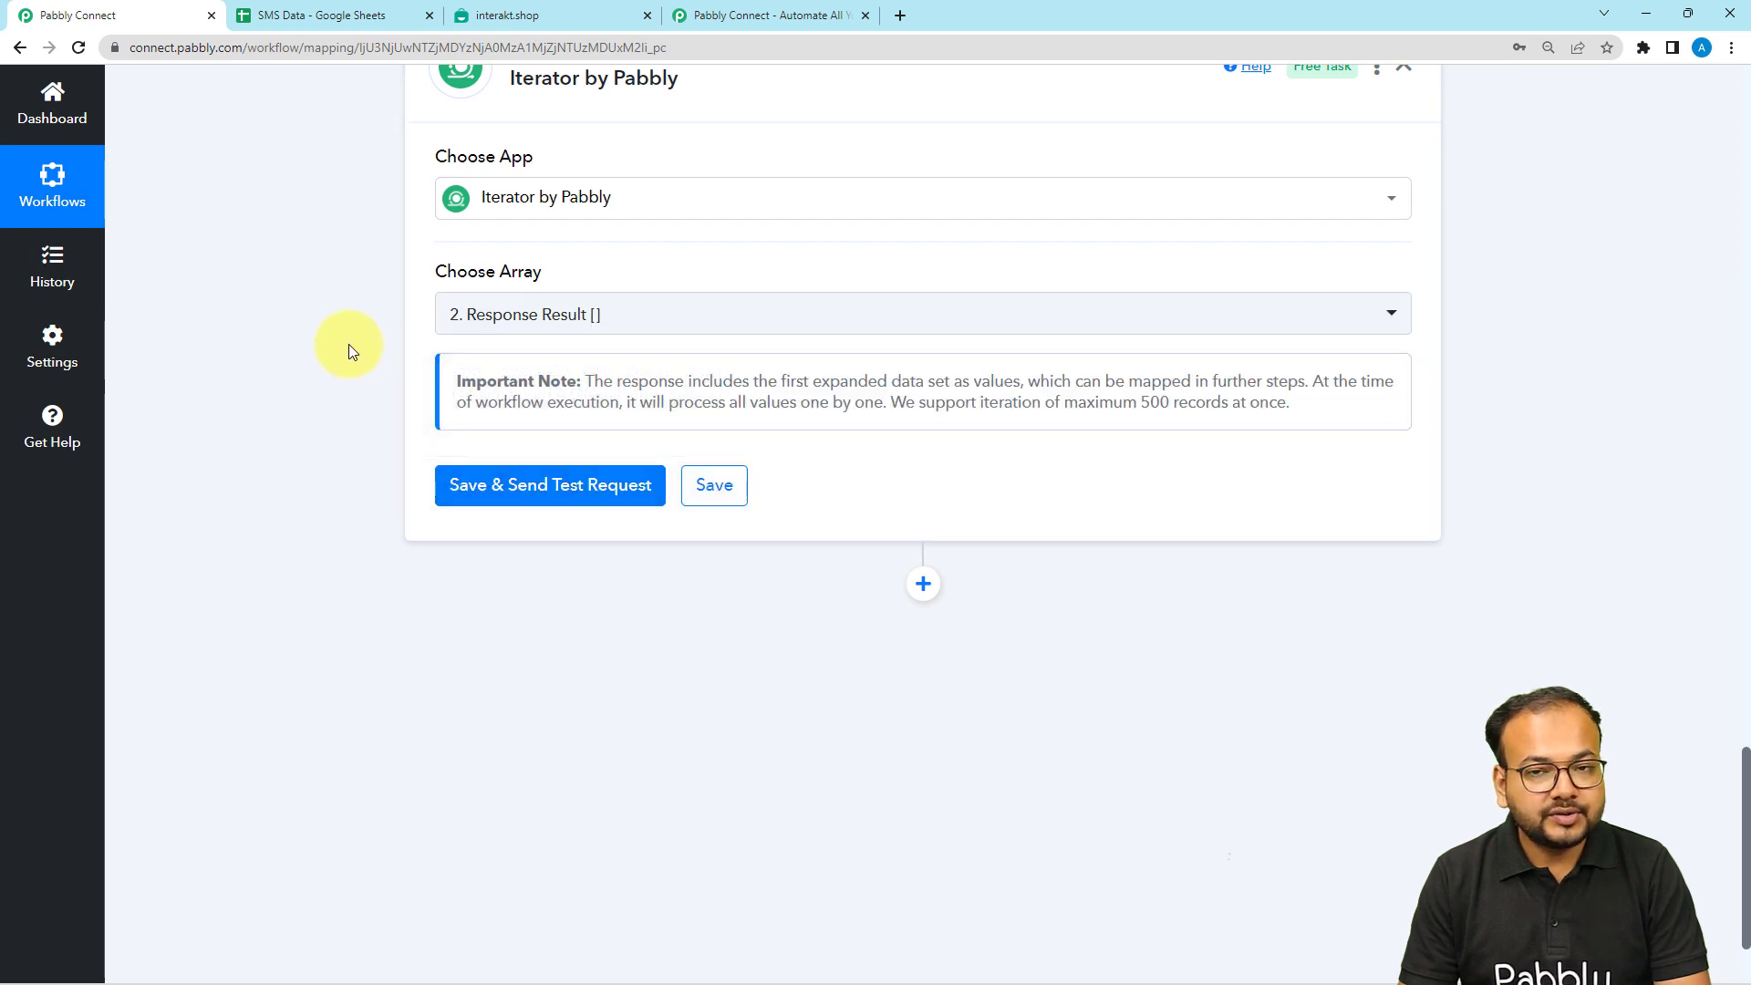
# Save and test the Iterator step and compare its returned fields with the first customer row in the SMS Data sheet
pyautogui.click(449, 501)
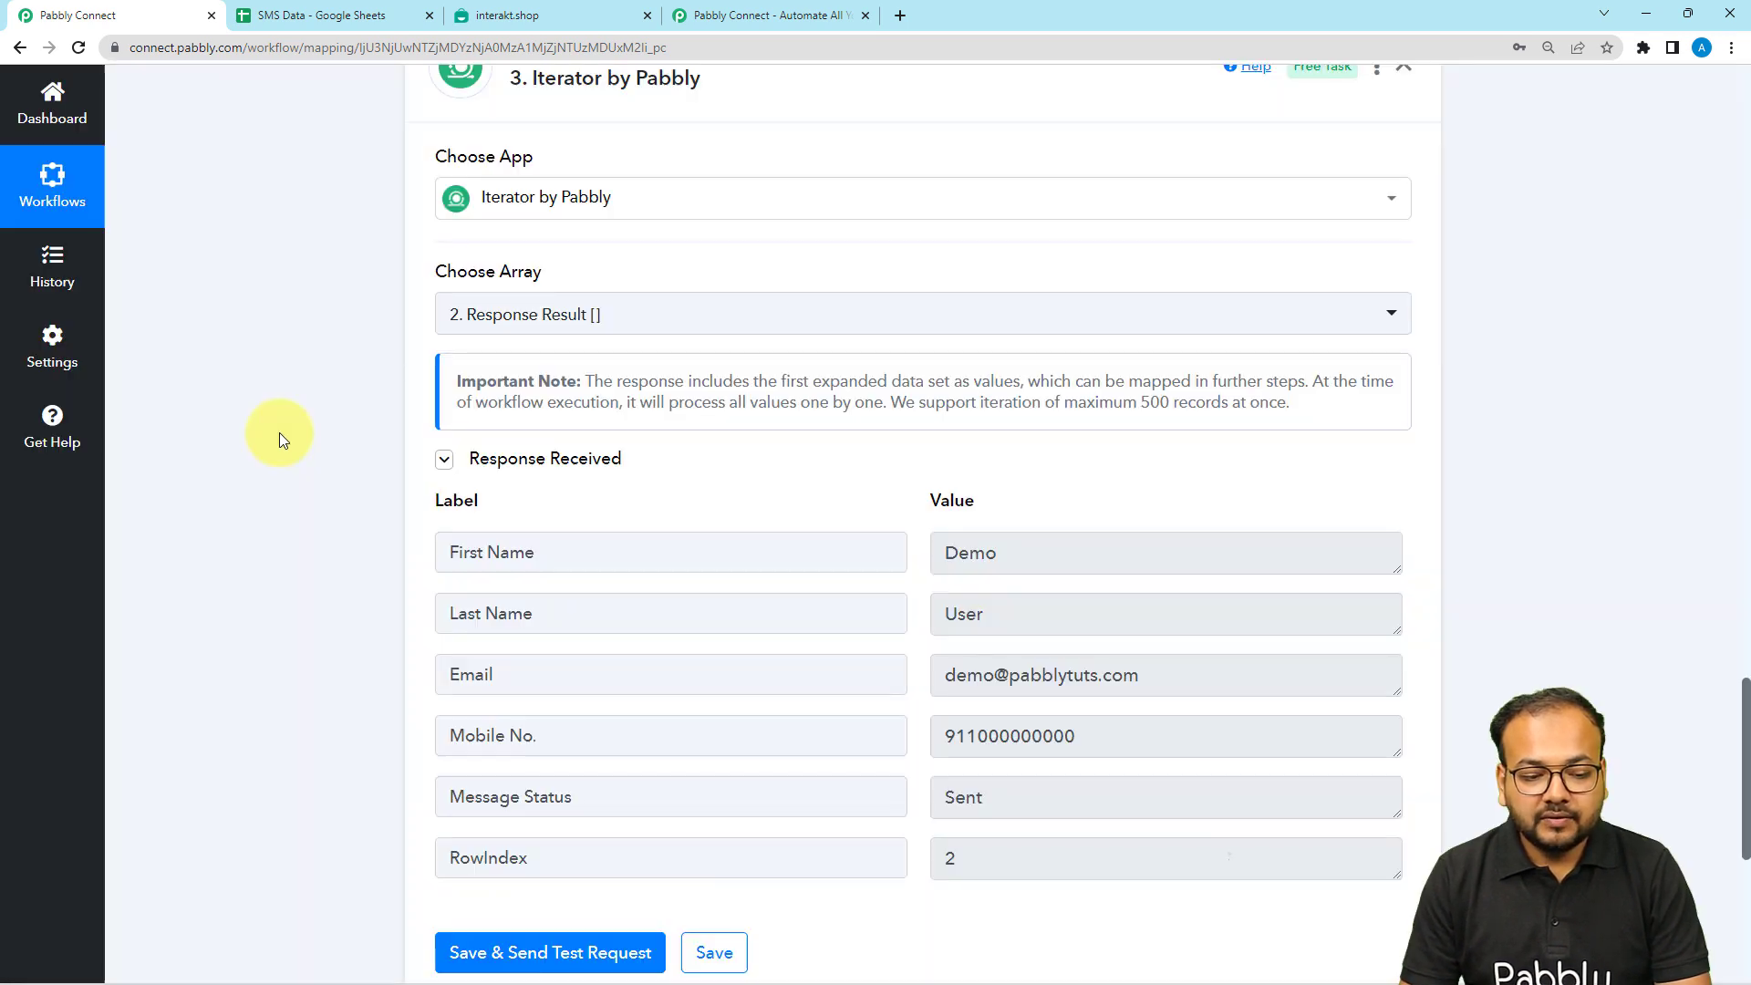
pyautogui.scroll(-2, 279, 438)
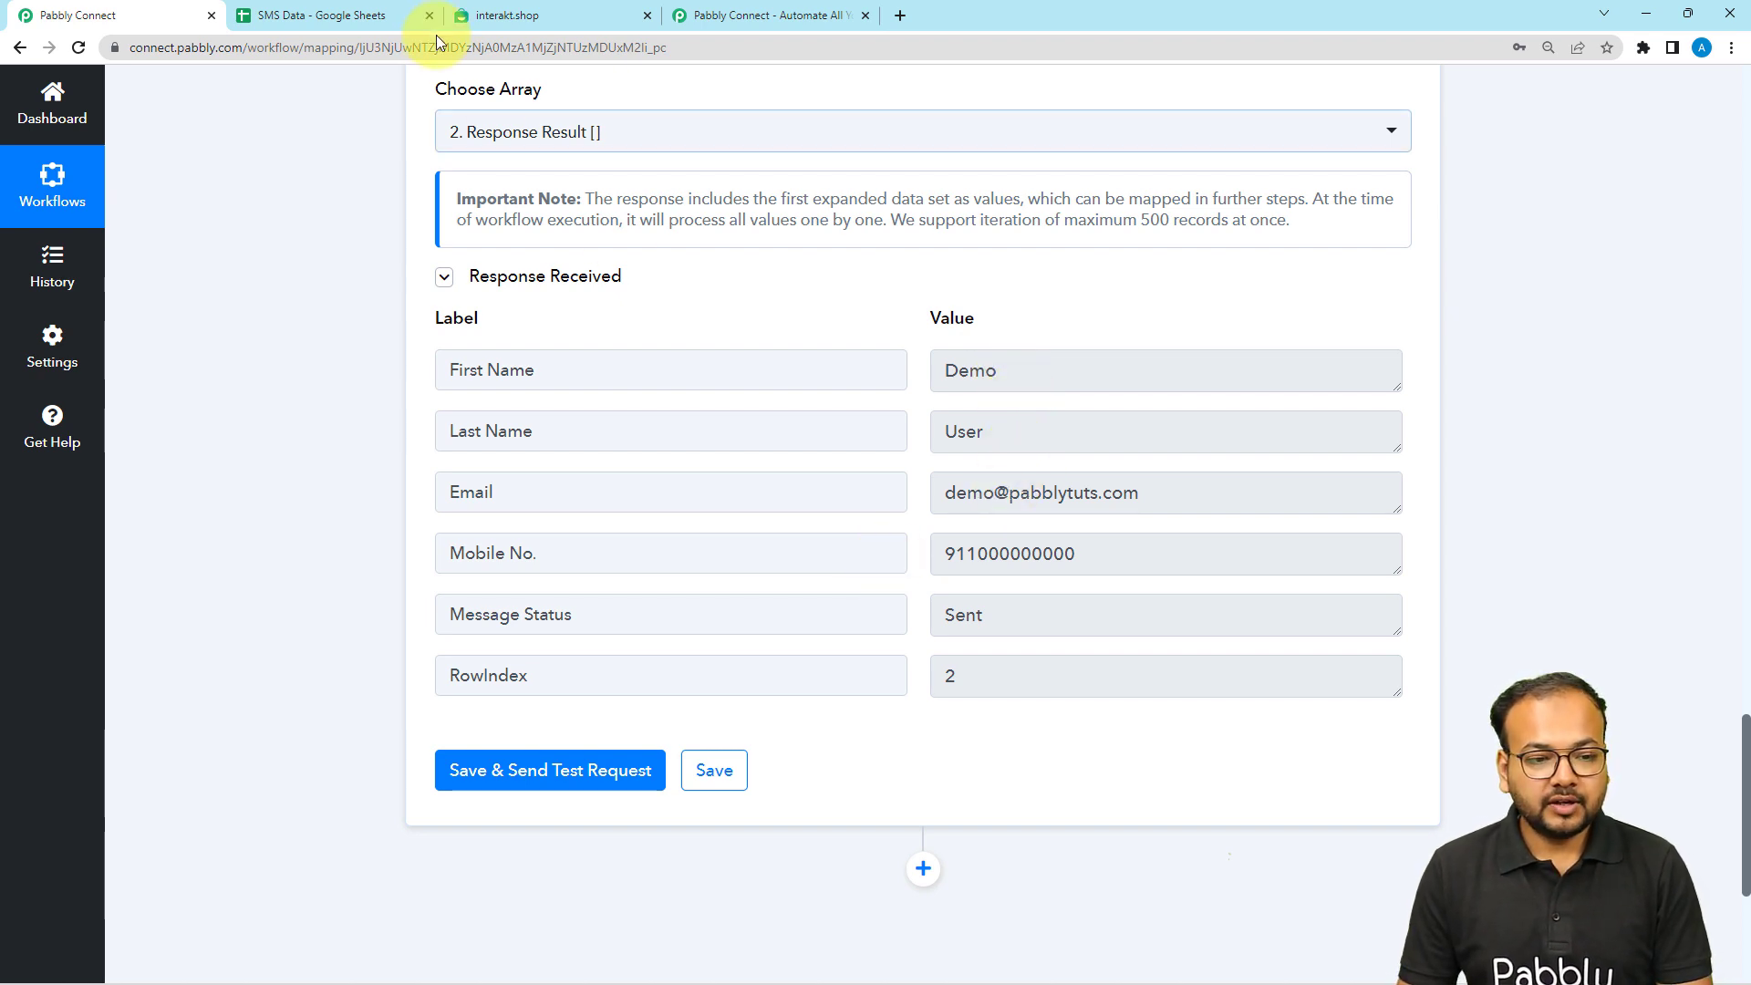
pyautogui.click(319, 15)
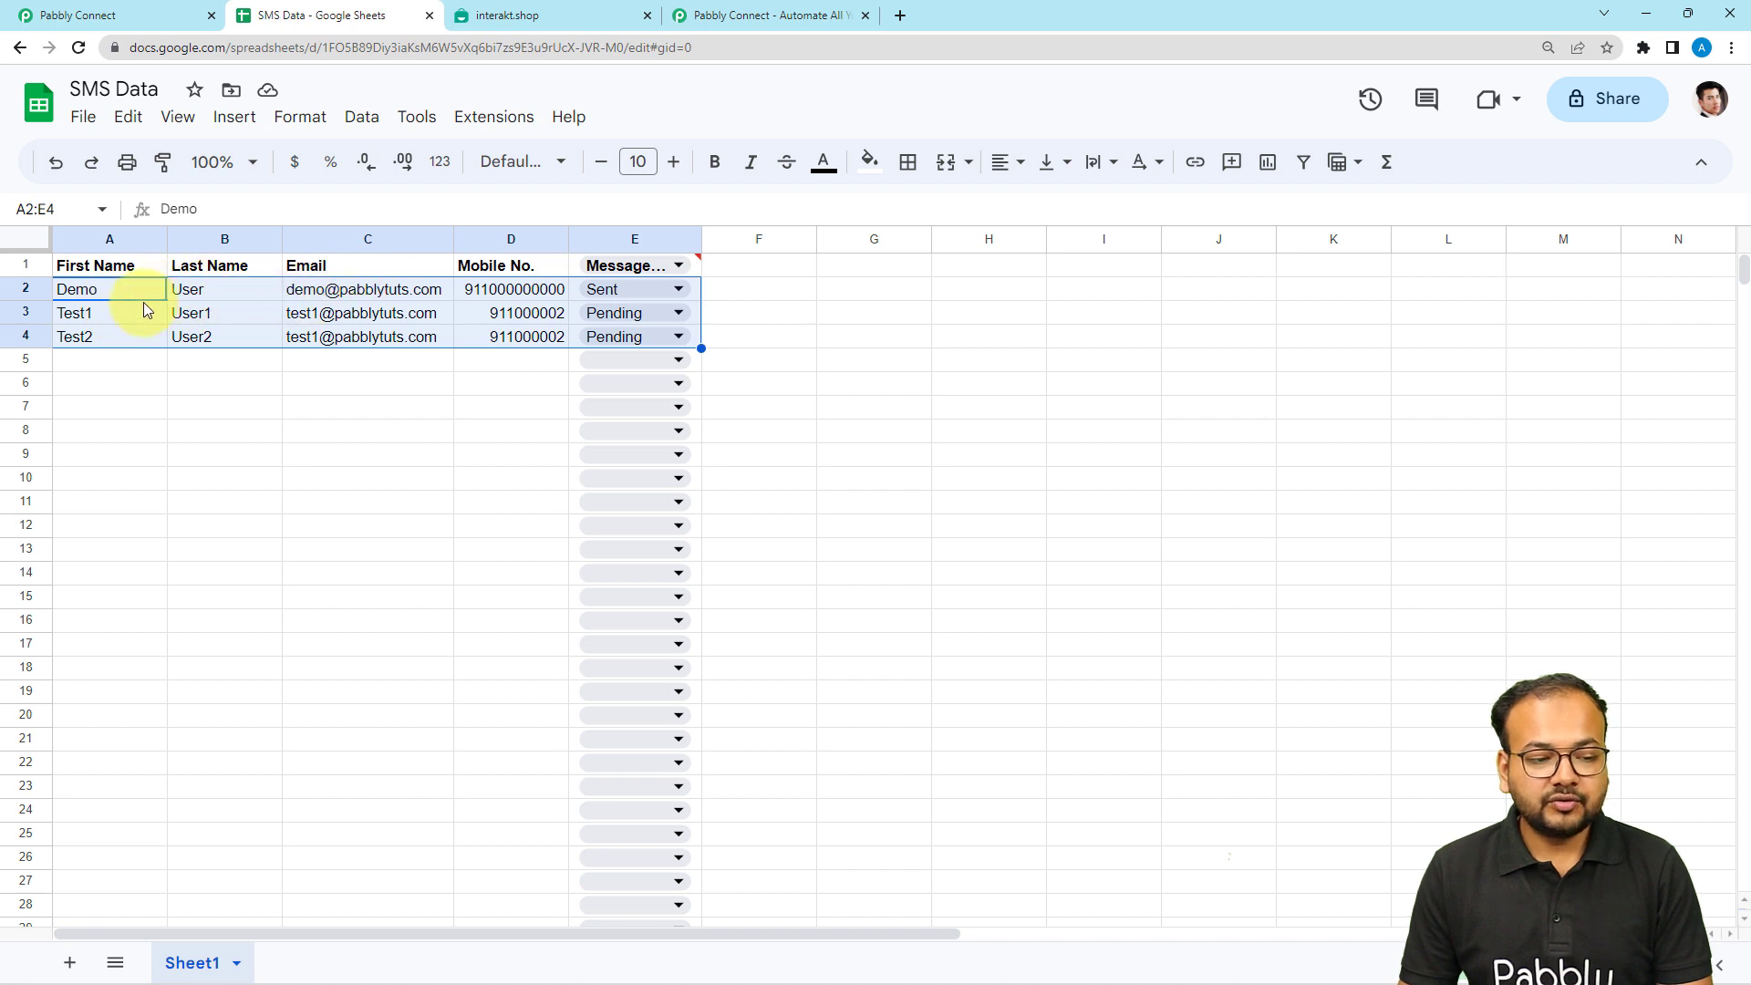
pyautogui.click(100, 16)
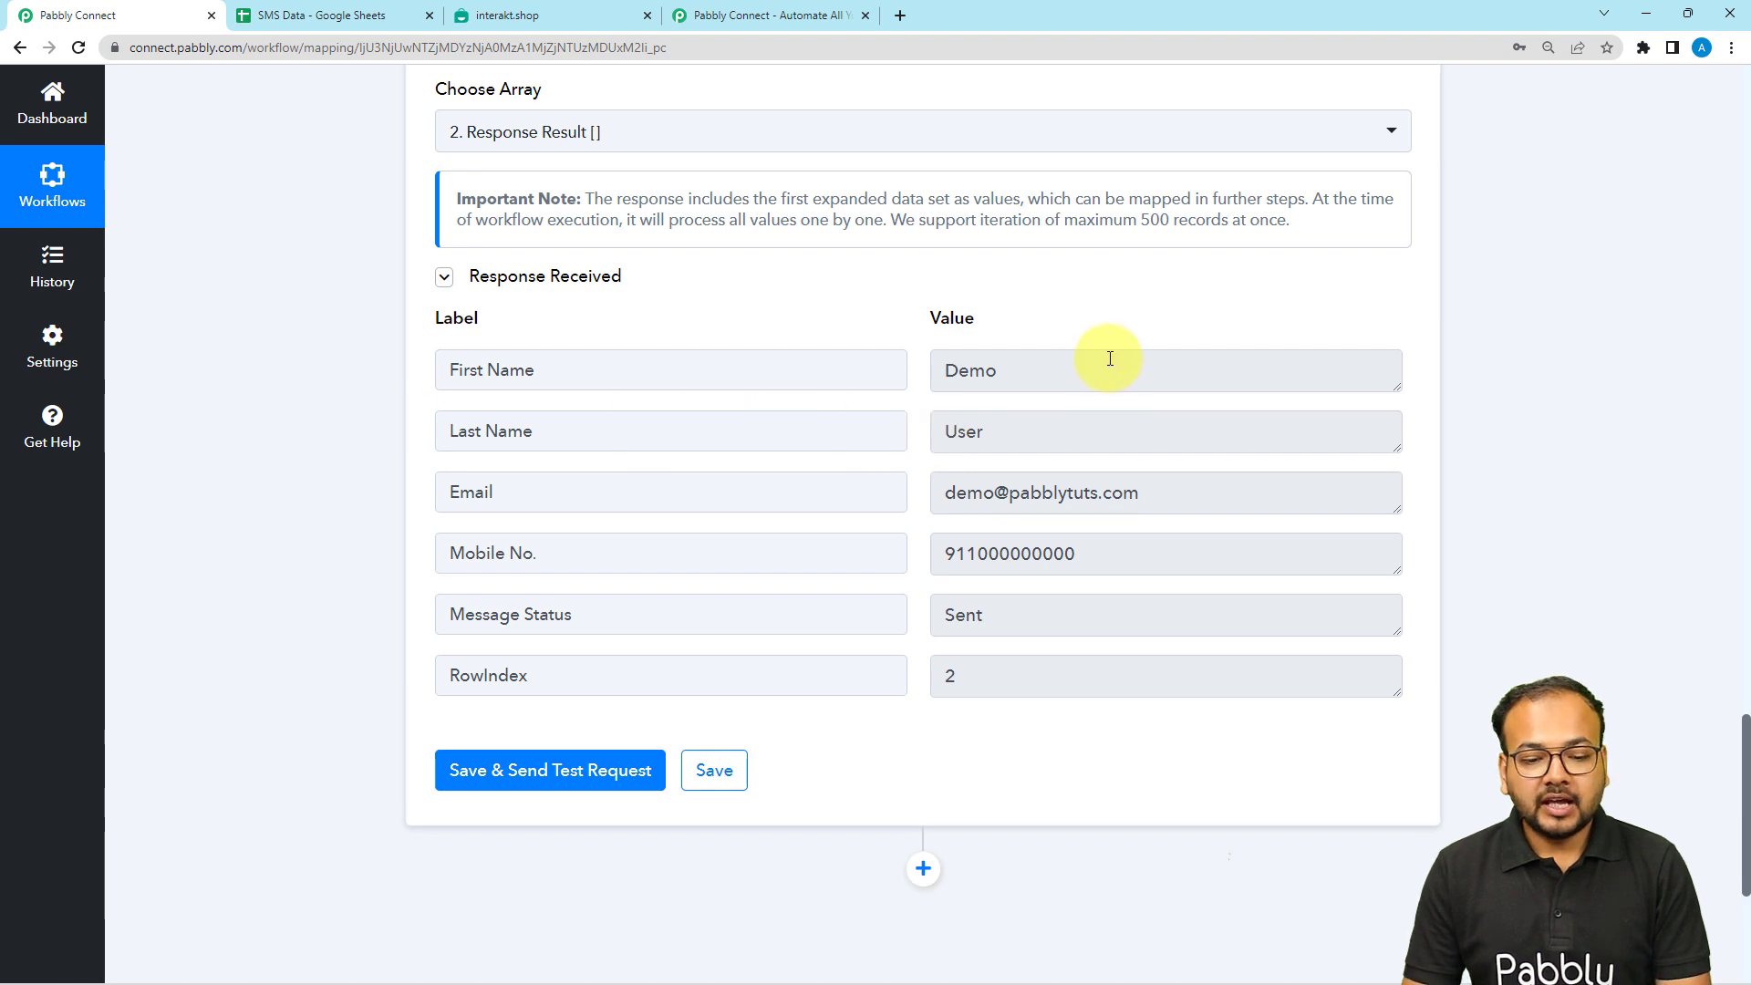
pyautogui.click(1006, 363)
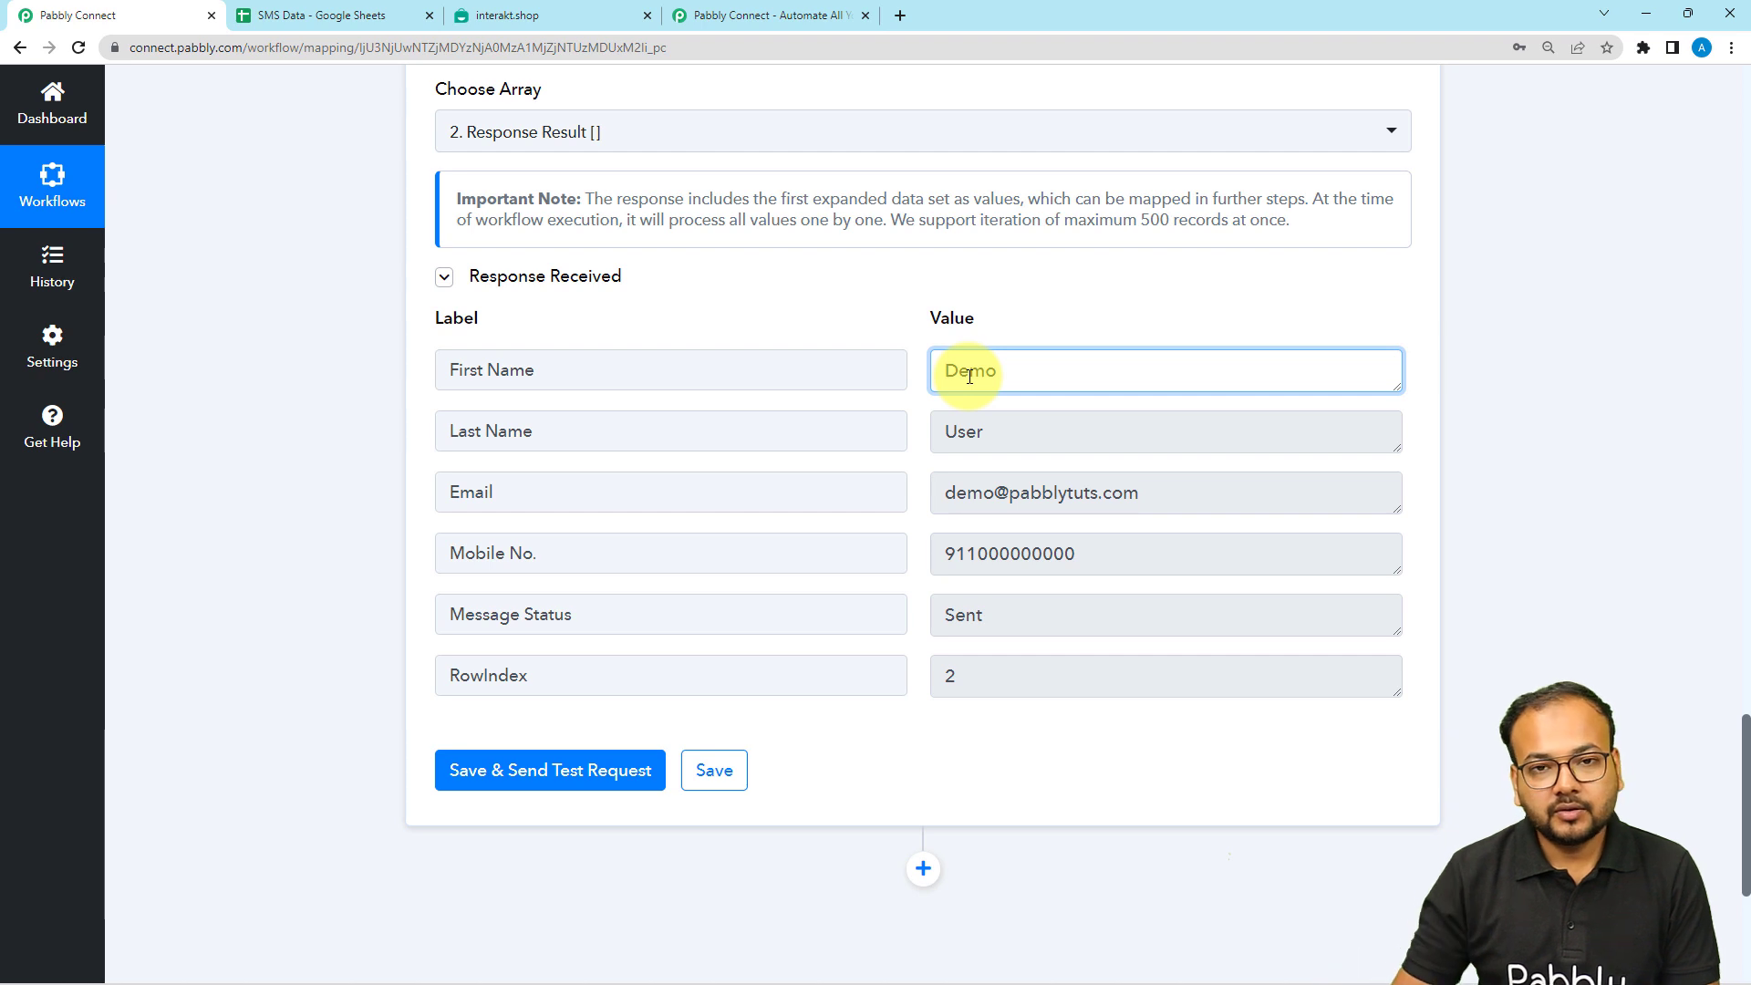
pyautogui.scroll(-2, 379, 365)
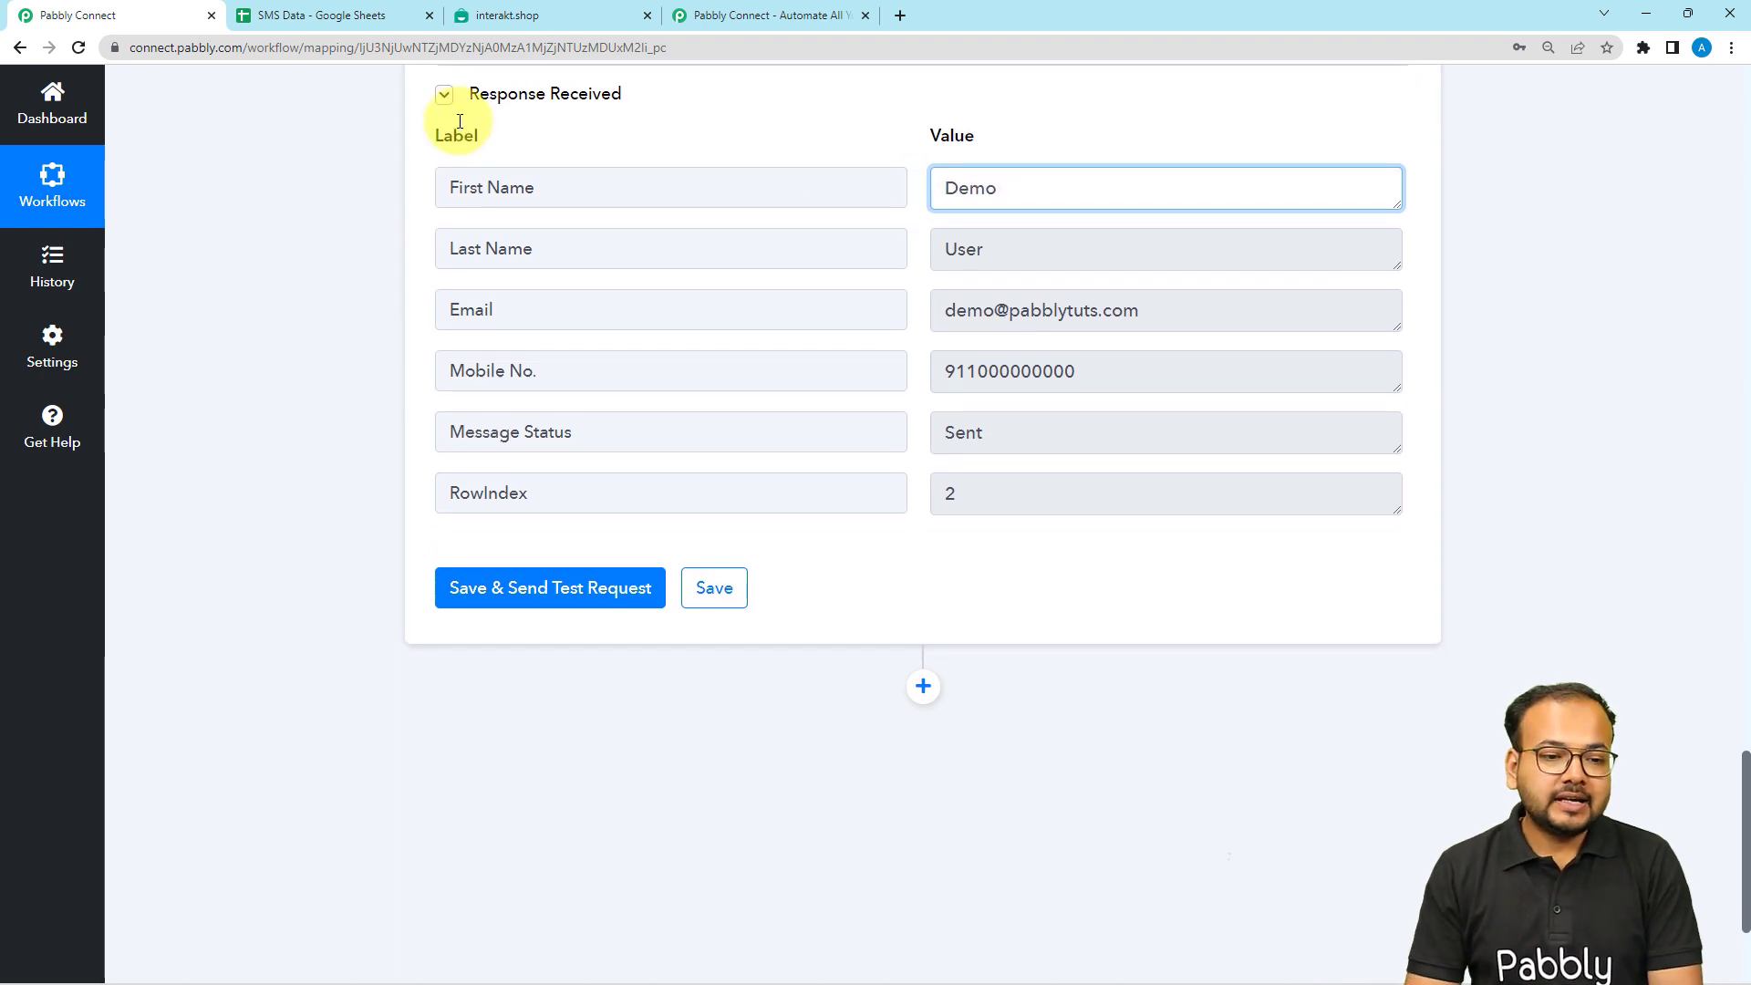
# Check the customers' message statuses in the sheet and add a Filter by Pabbly step after the Iterator in Pabbly Connect
pyautogui.click(404, 14)
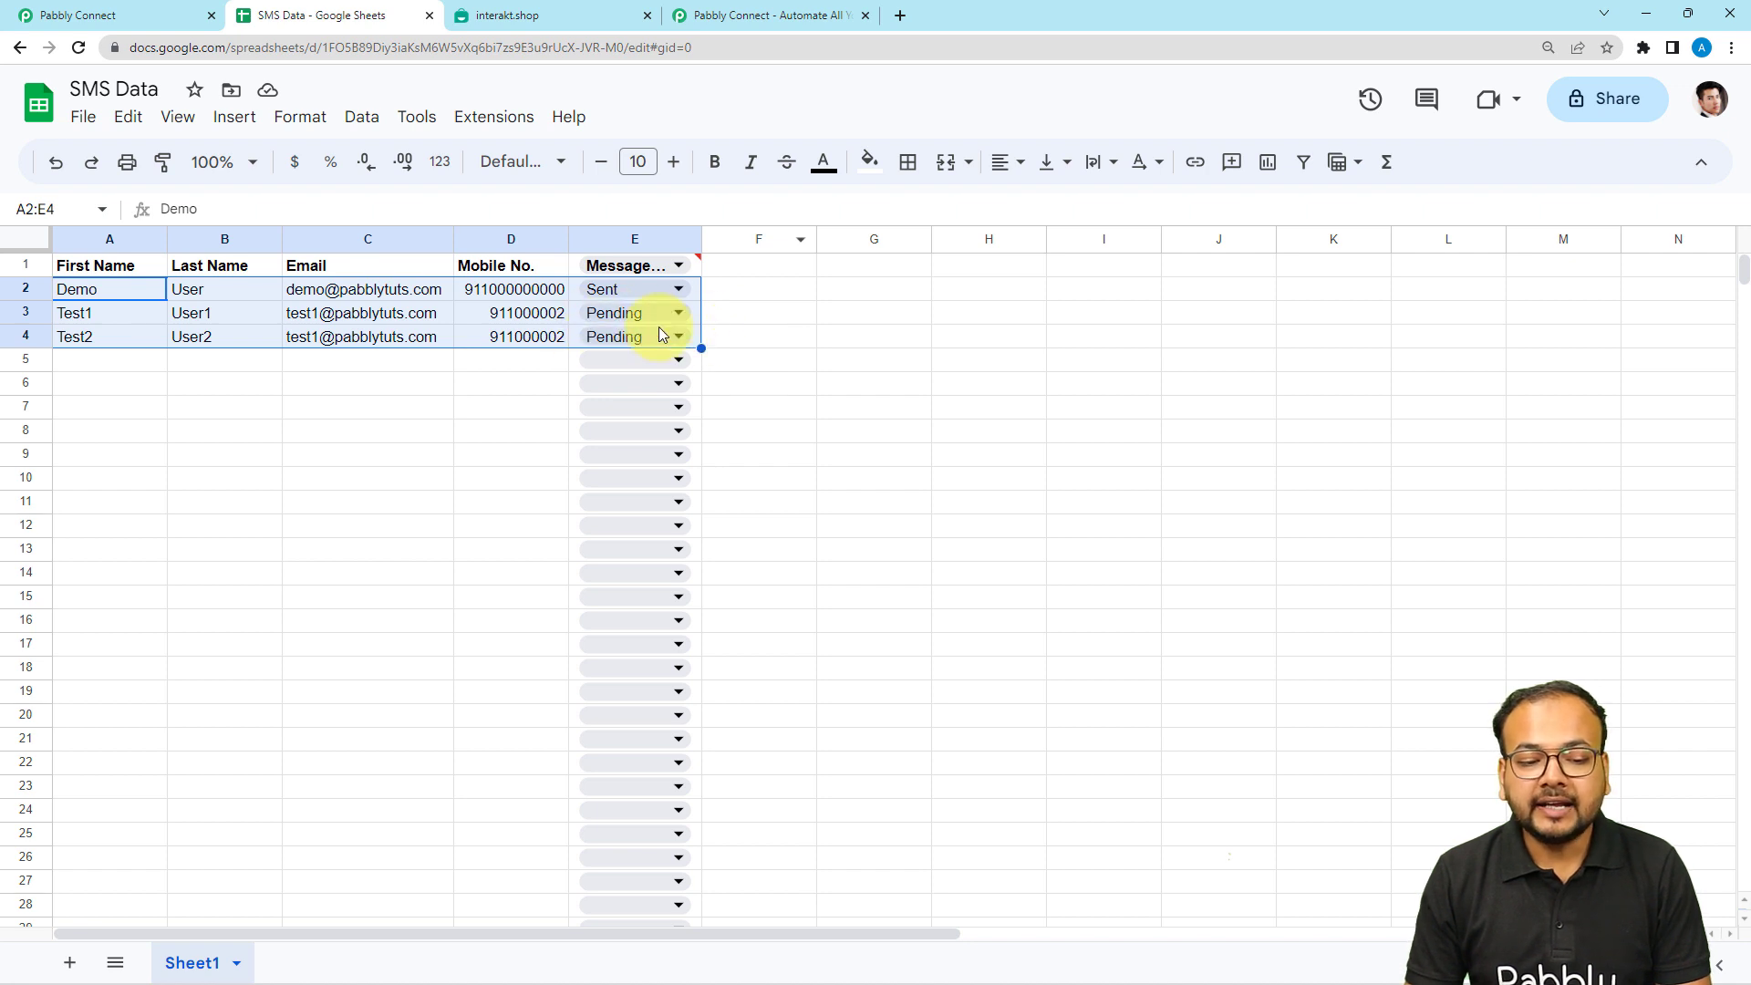
pyautogui.click(512, 361)
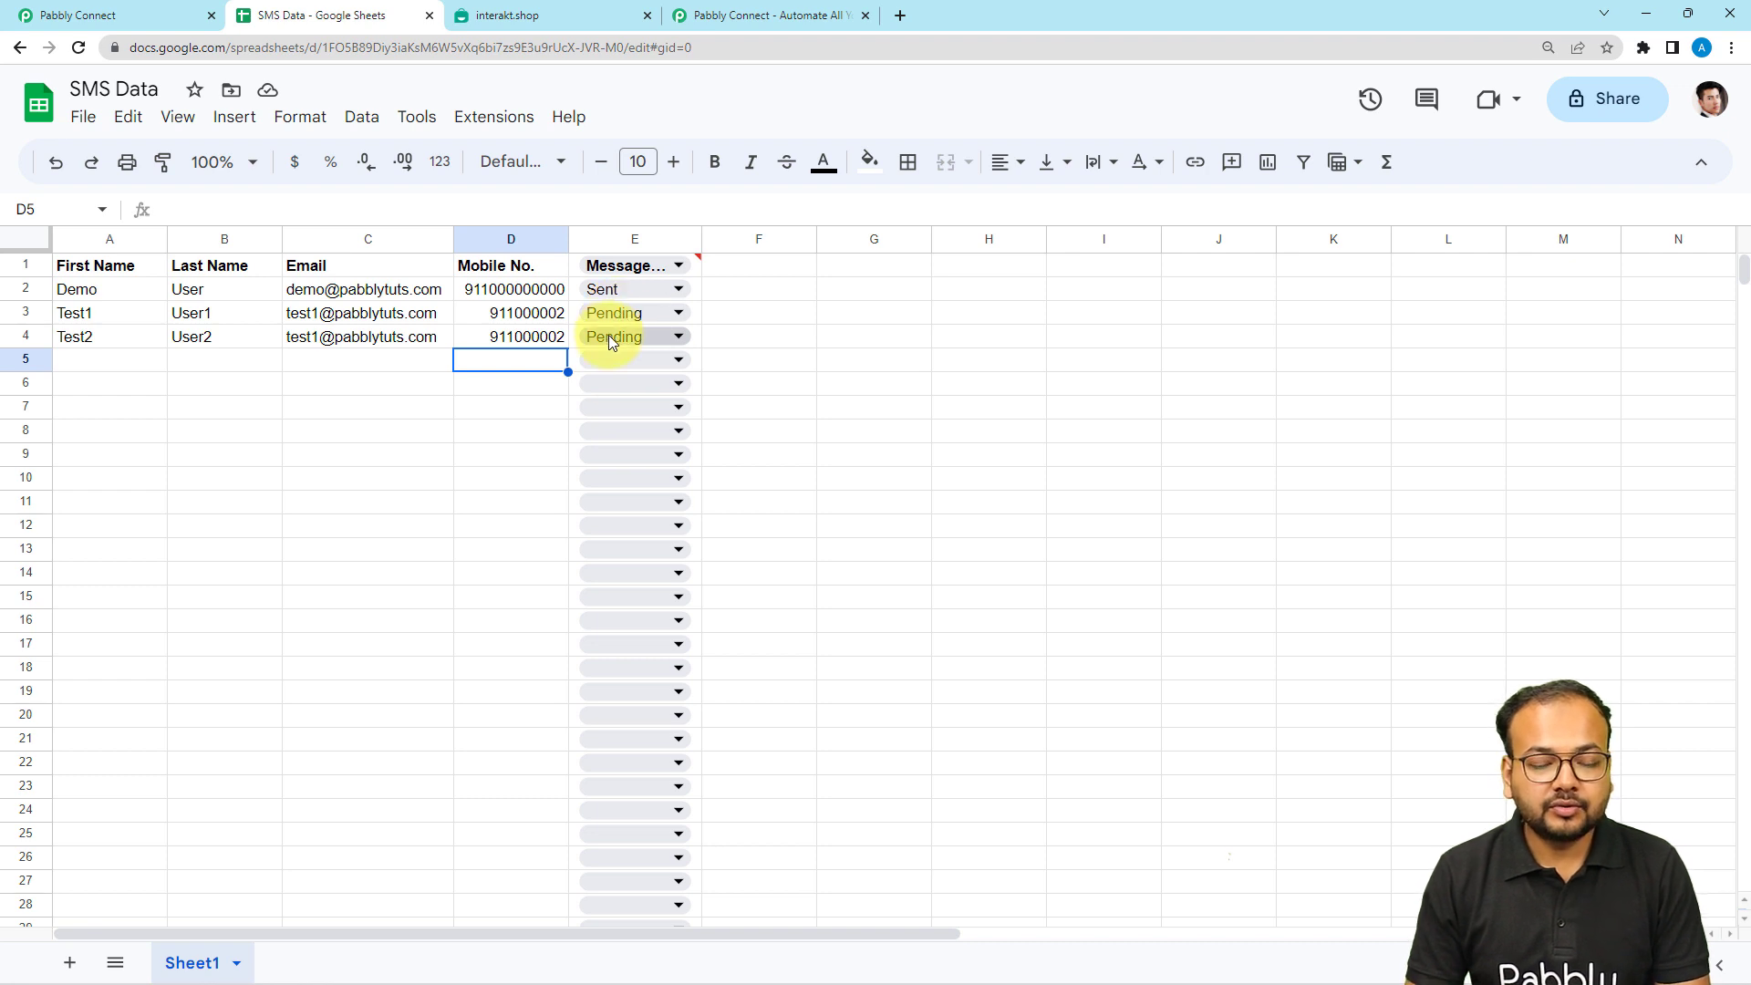
pyautogui.click(160, 25)
pyautogui.scroll(-3, 357, 429)
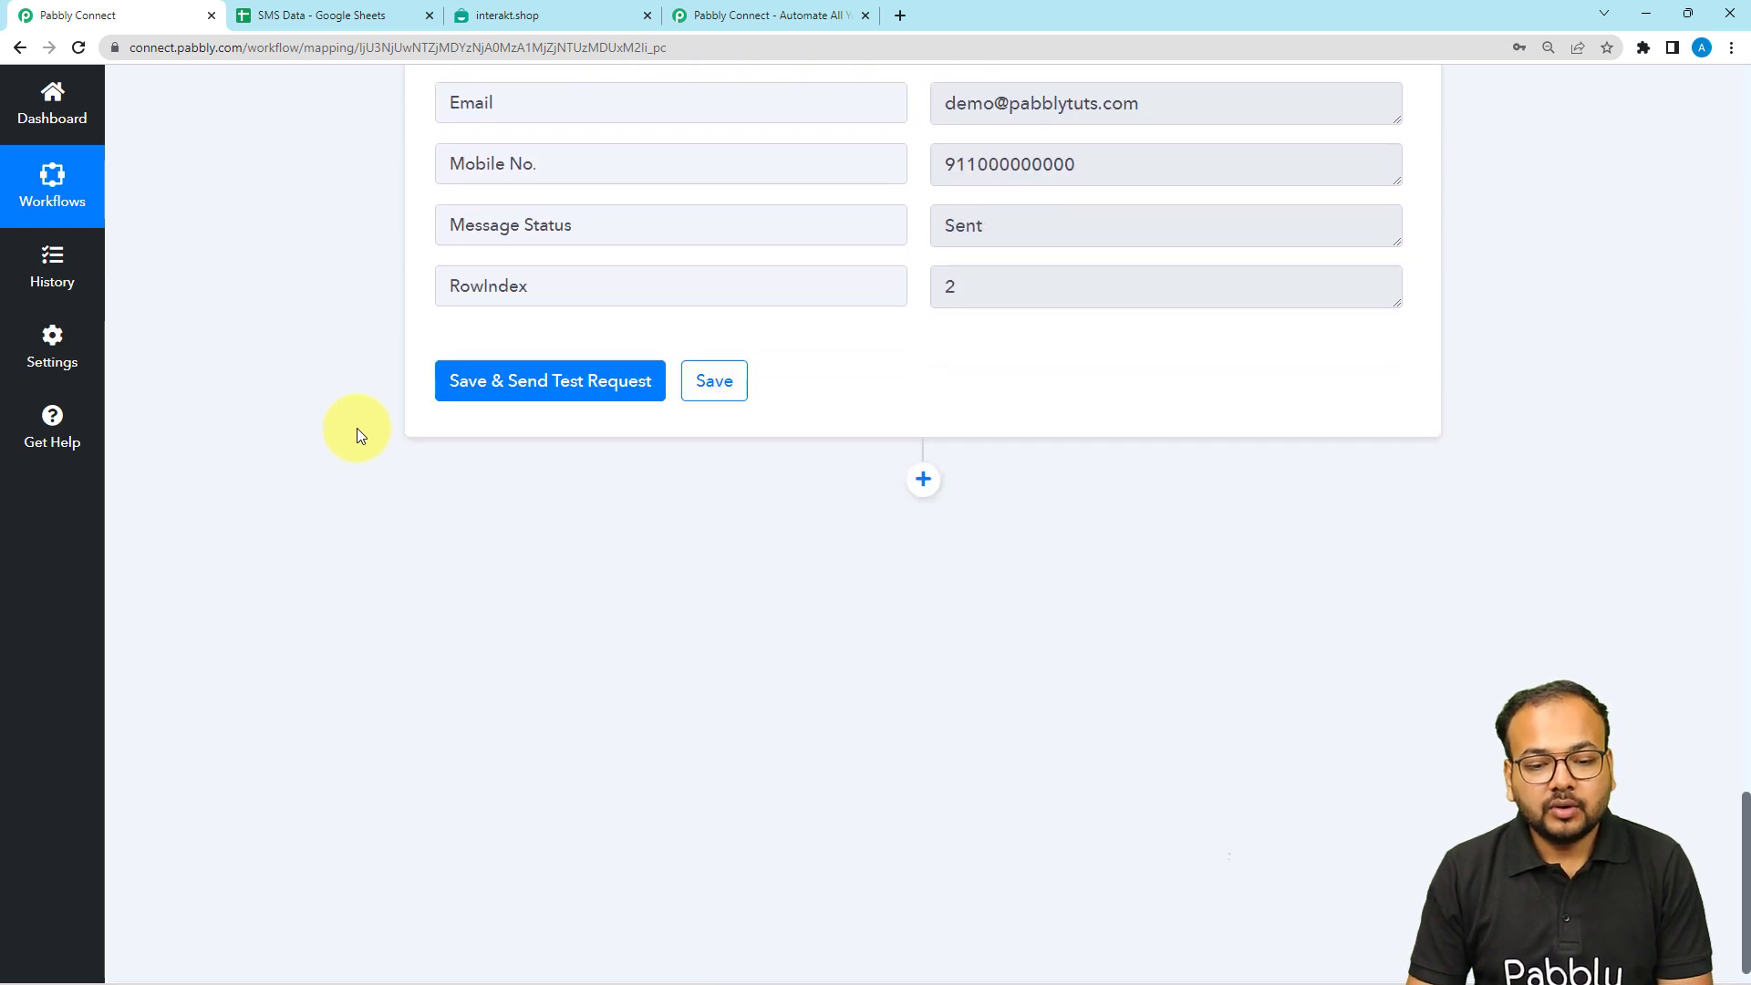
pyautogui.click(922, 437)
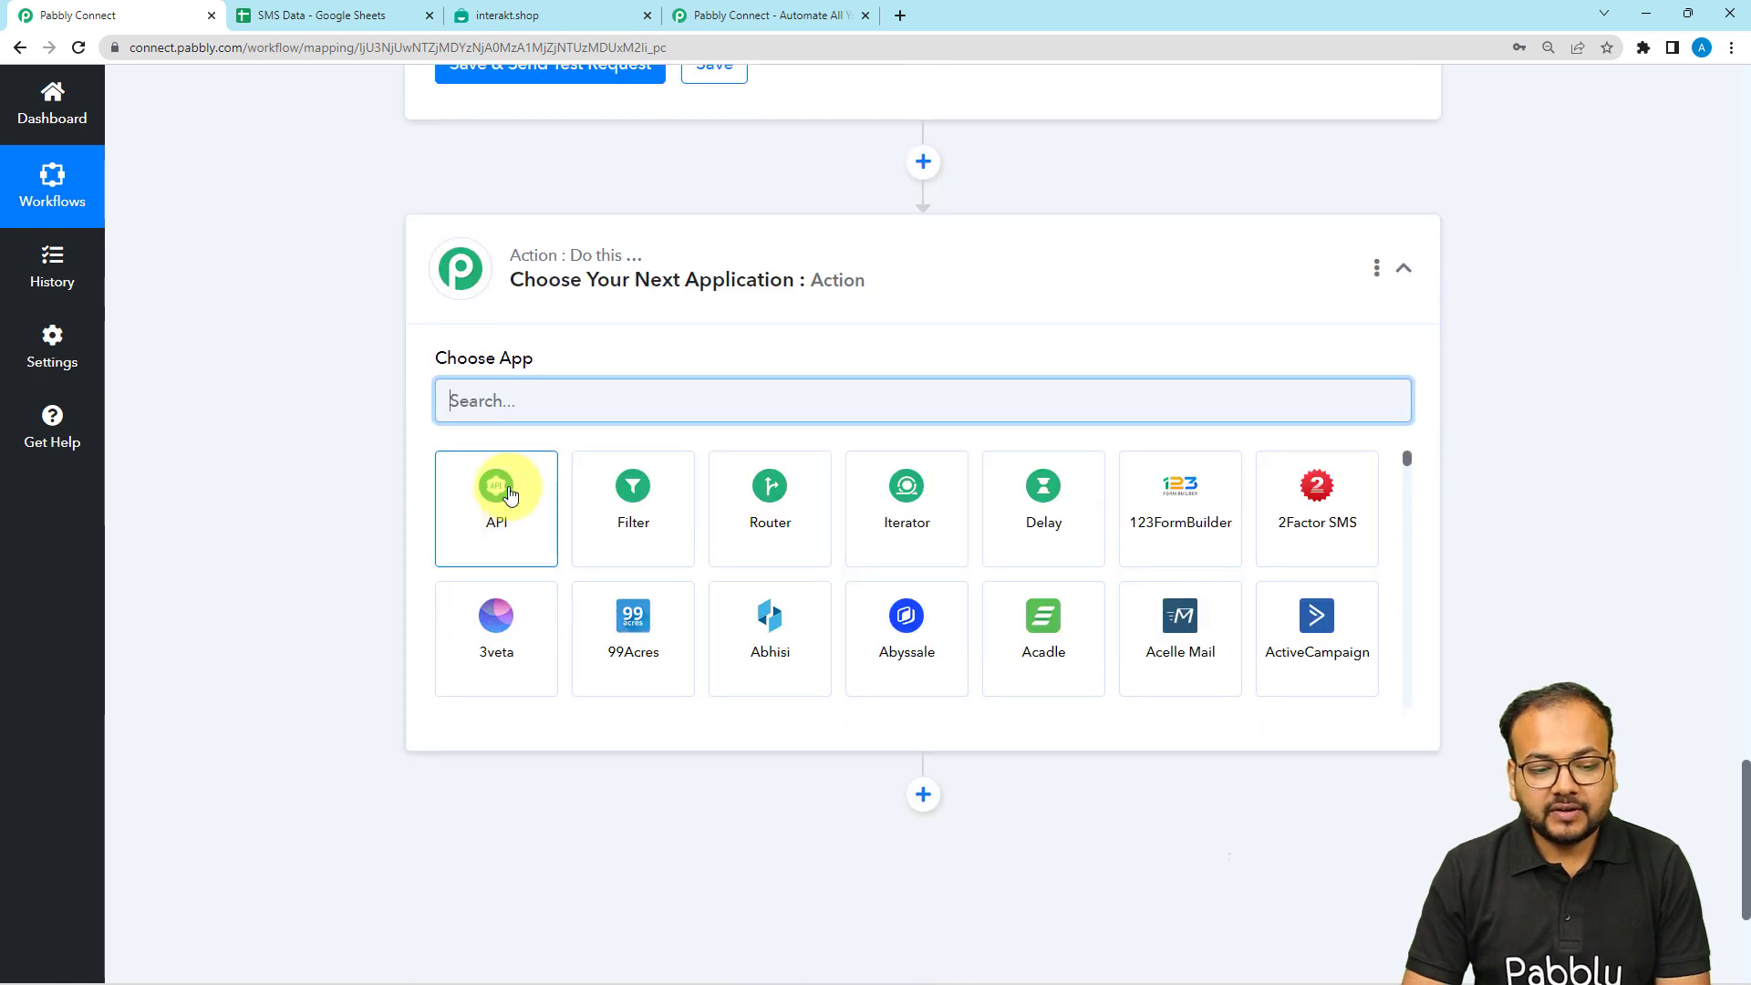
pyautogui.click(633, 500)
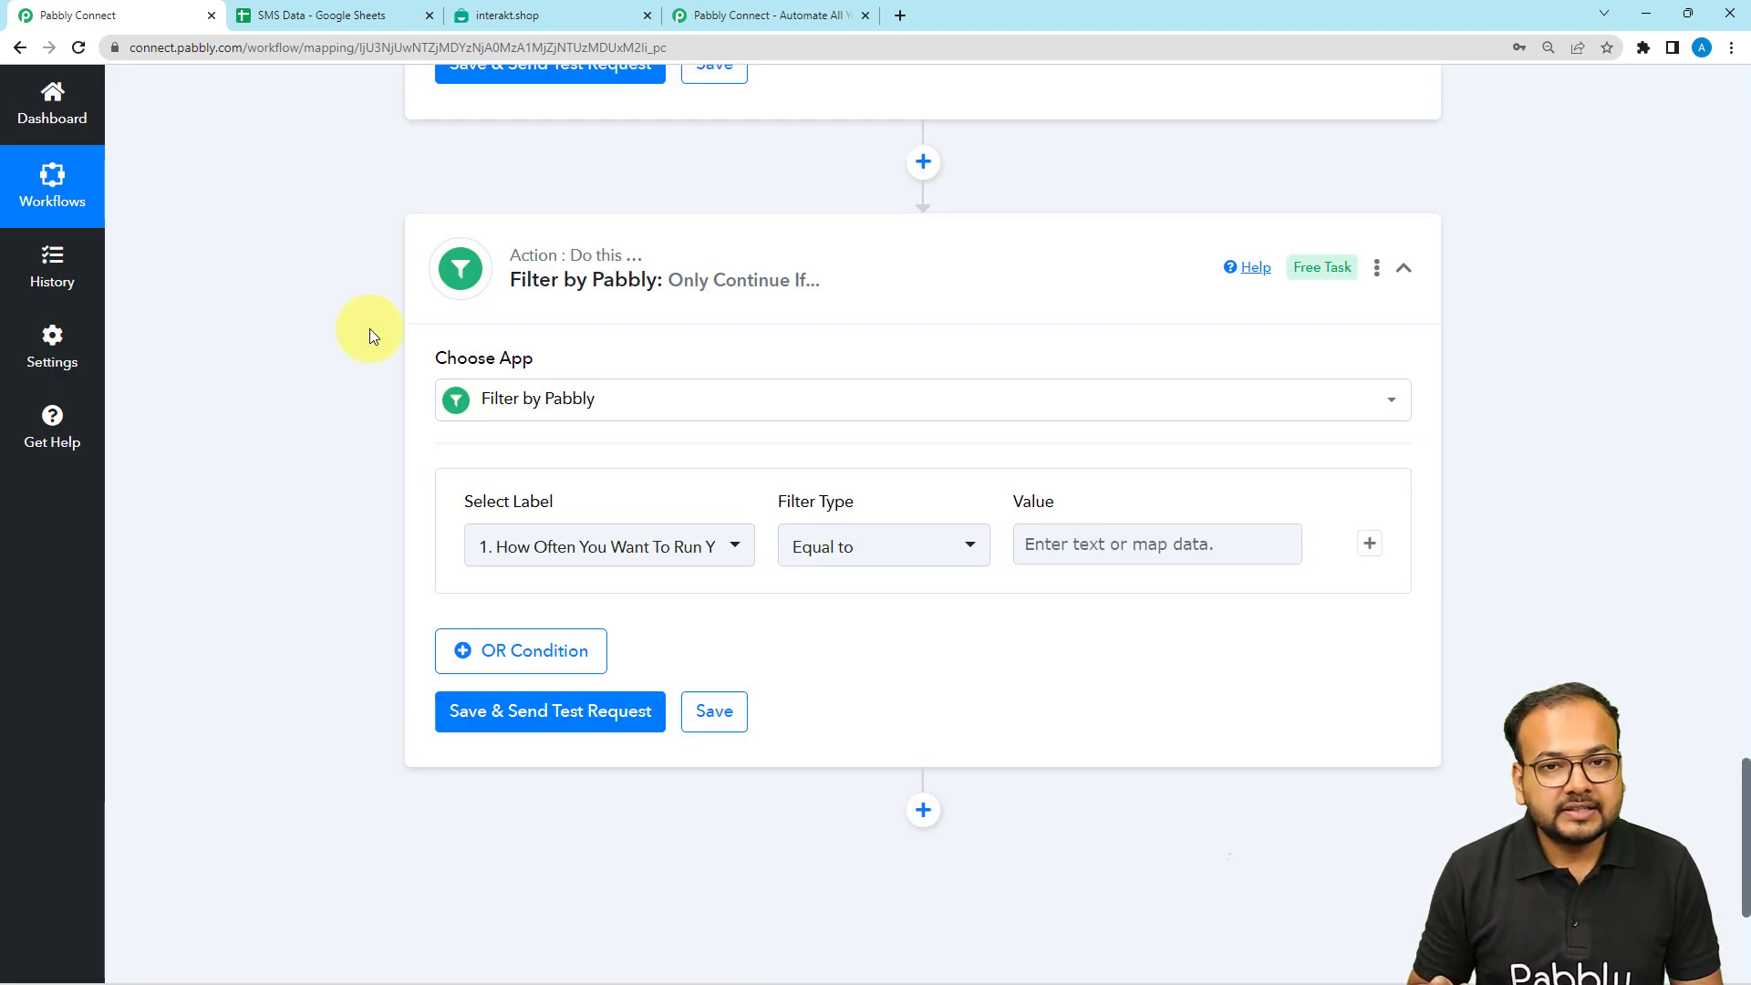
# Set the filter condition's label to Message Status from the Iterator by Pabbly step
pyautogui.scroll(-2, 369, 335)
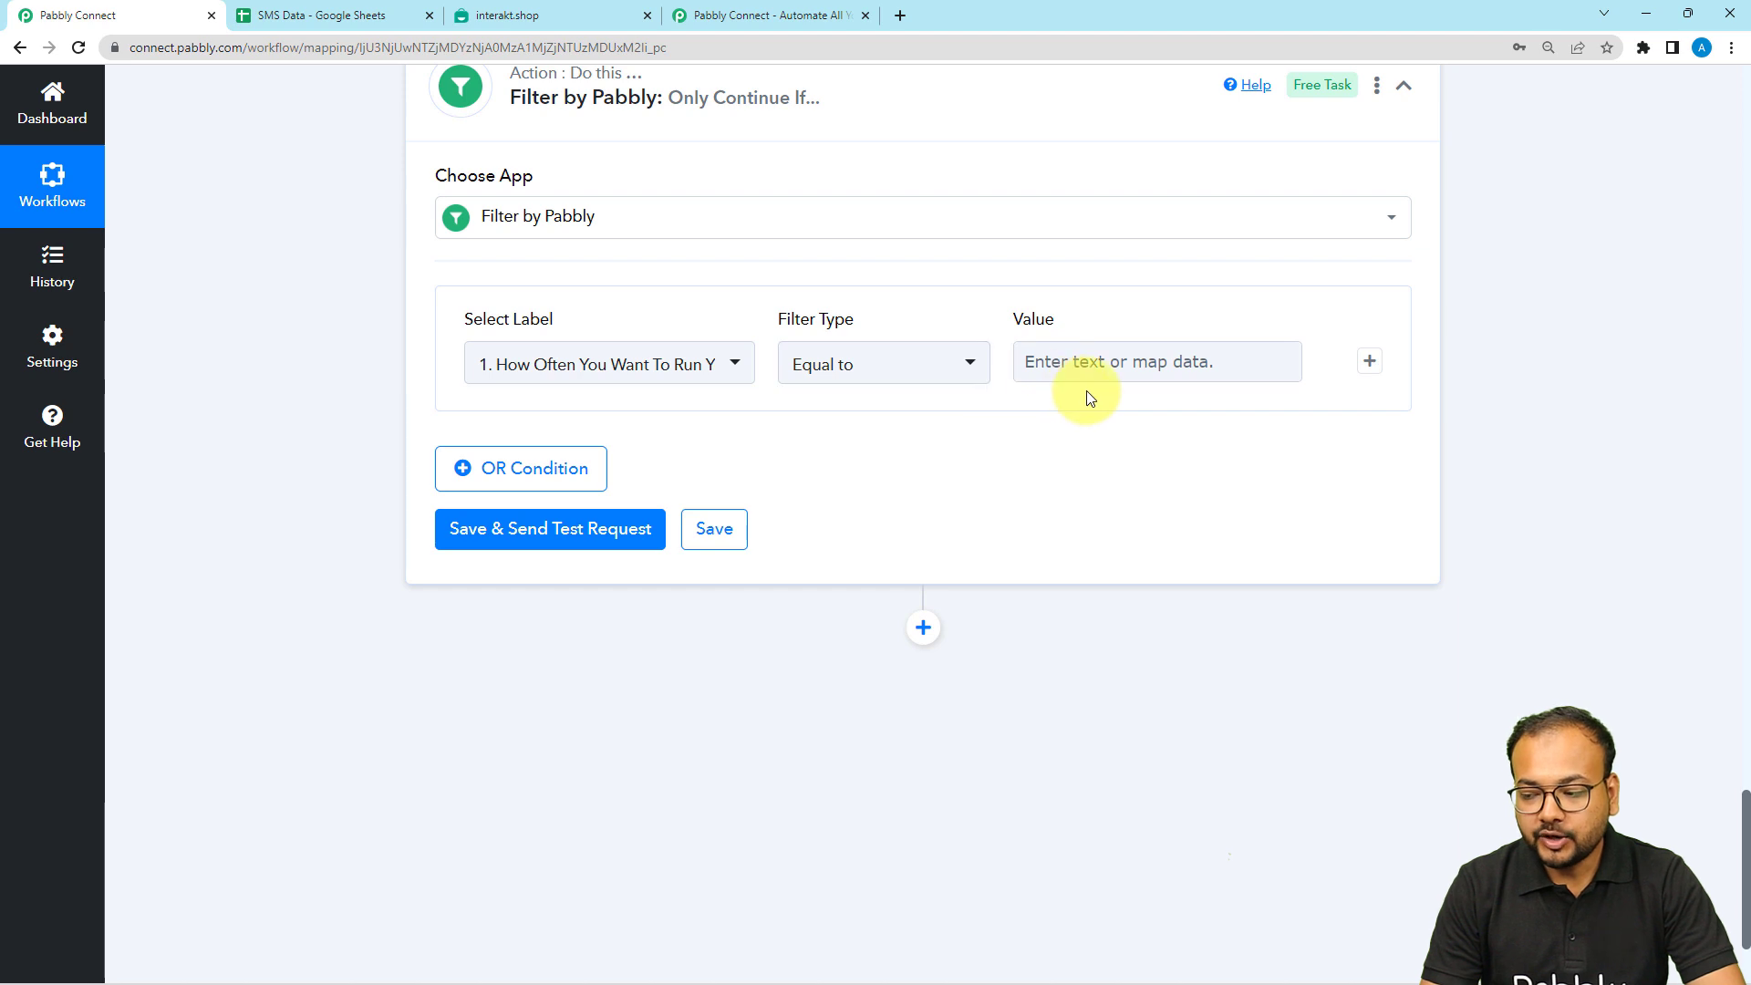
pyautogui.click(552, 374)
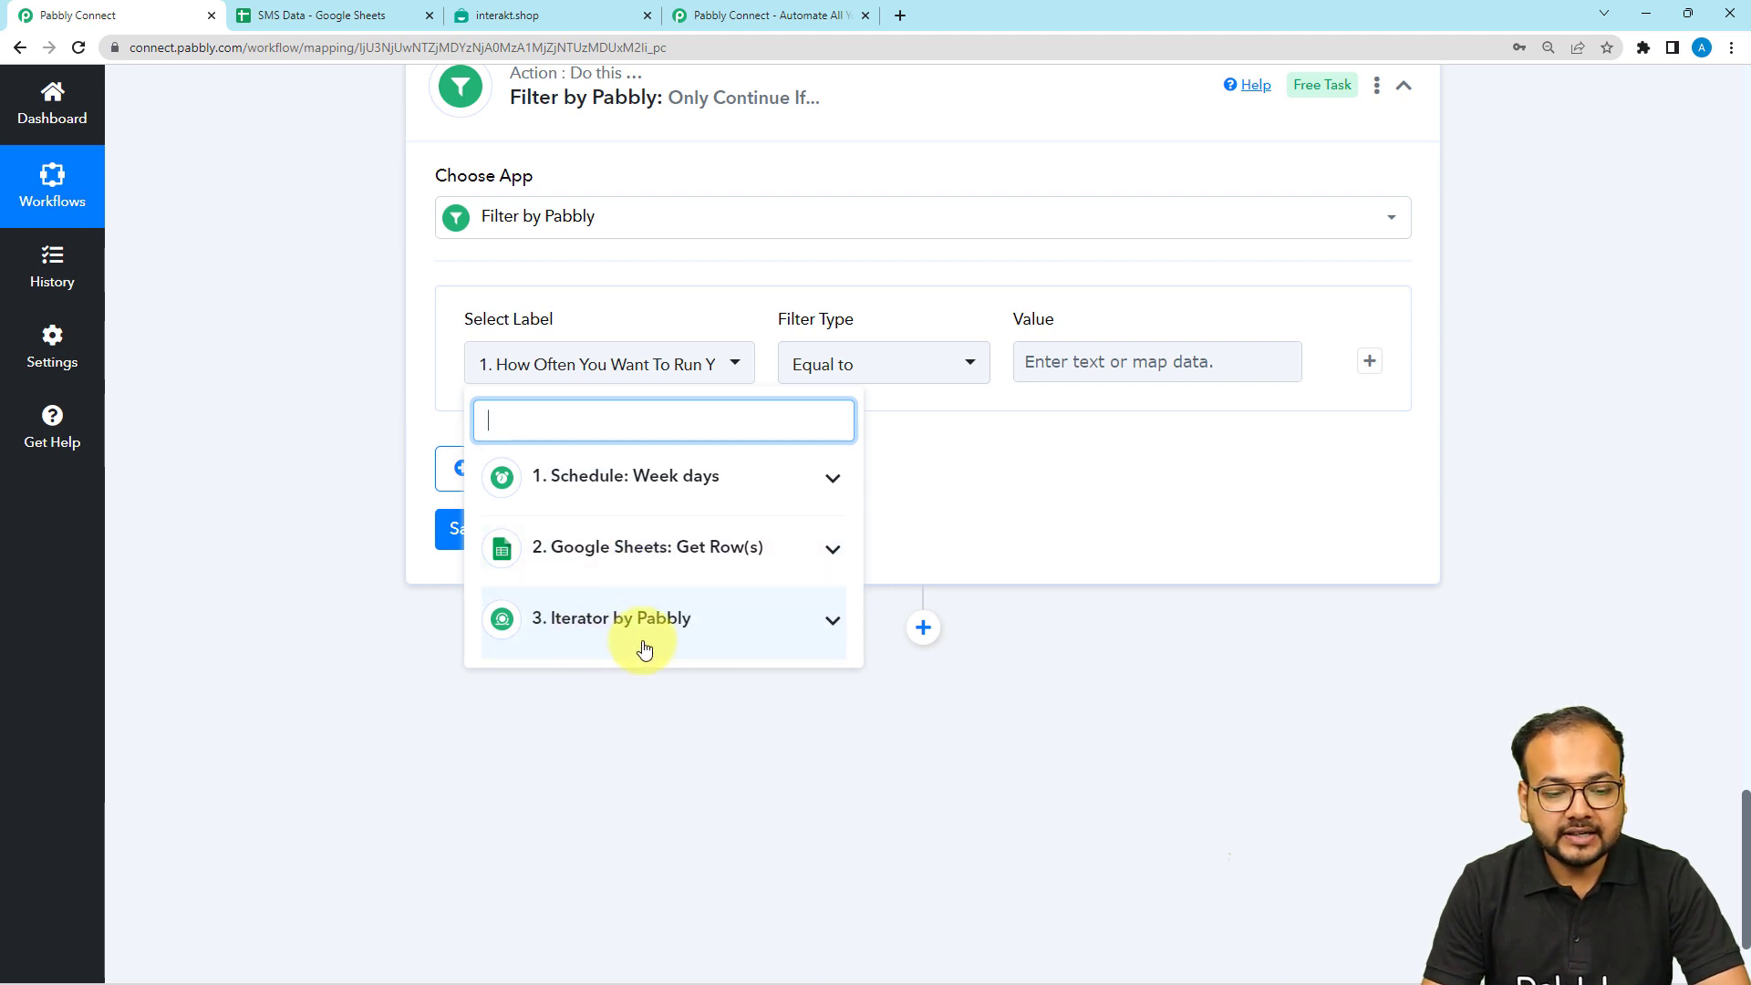
pyautogui.click(608, 649)
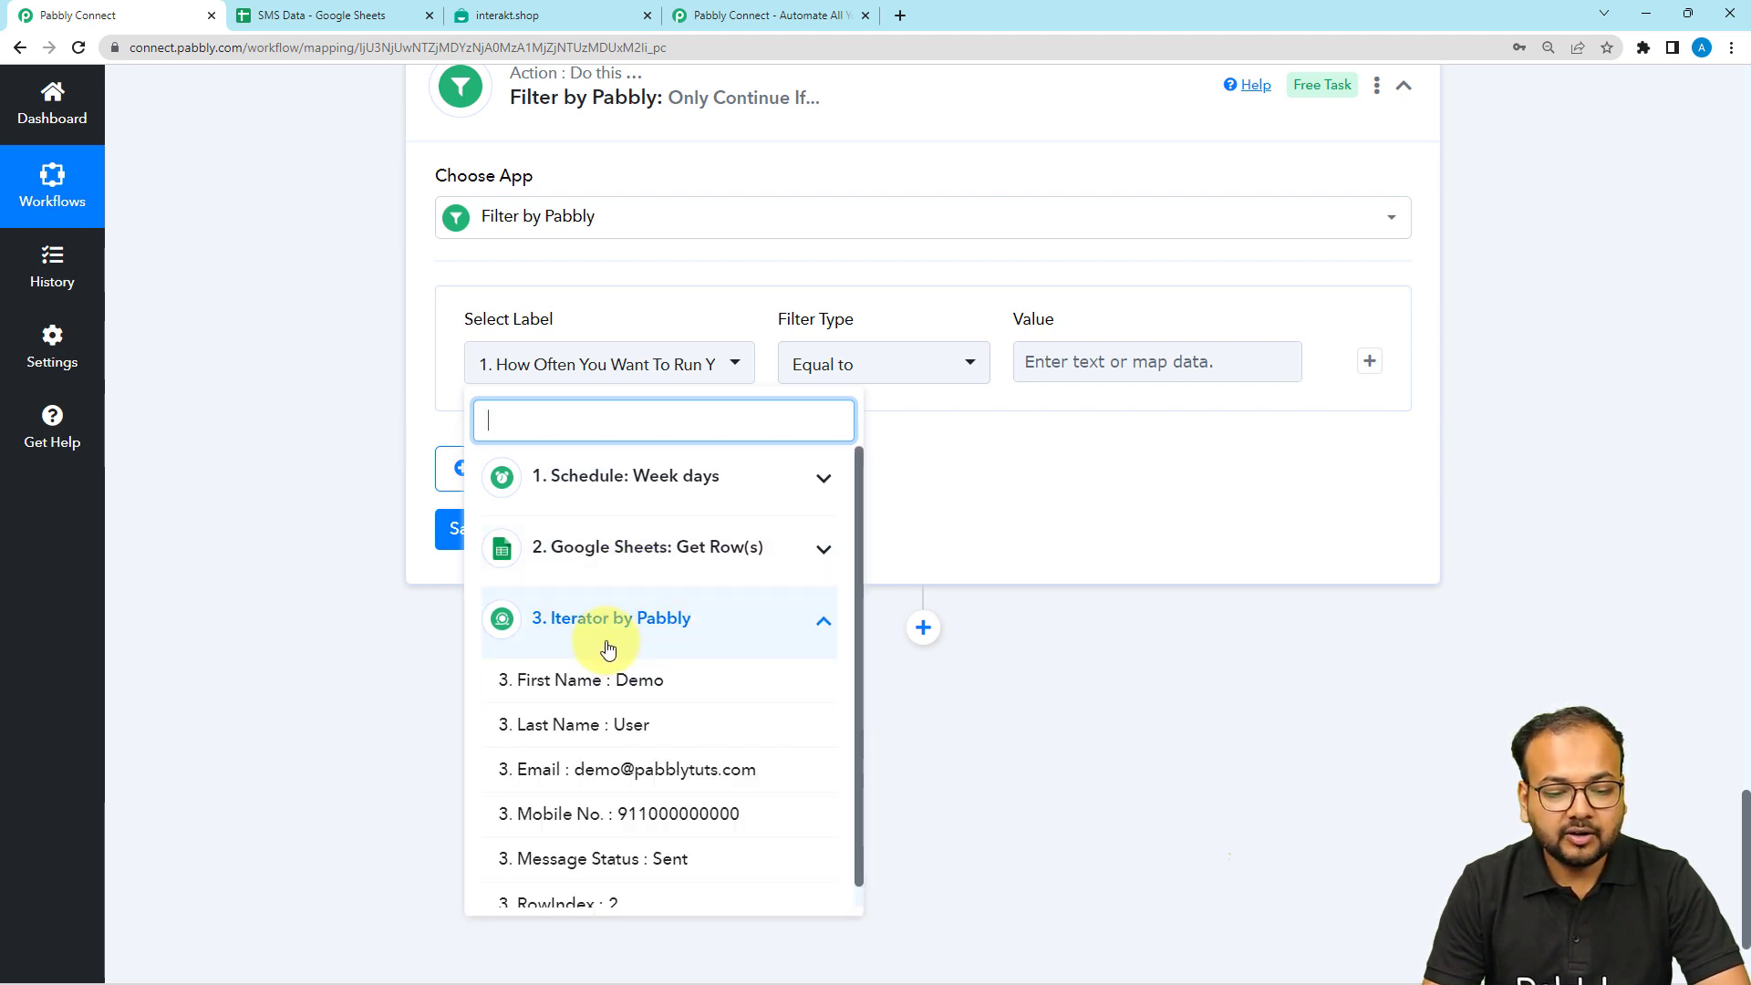
pyautogui.scroll(-1, 609, 652)
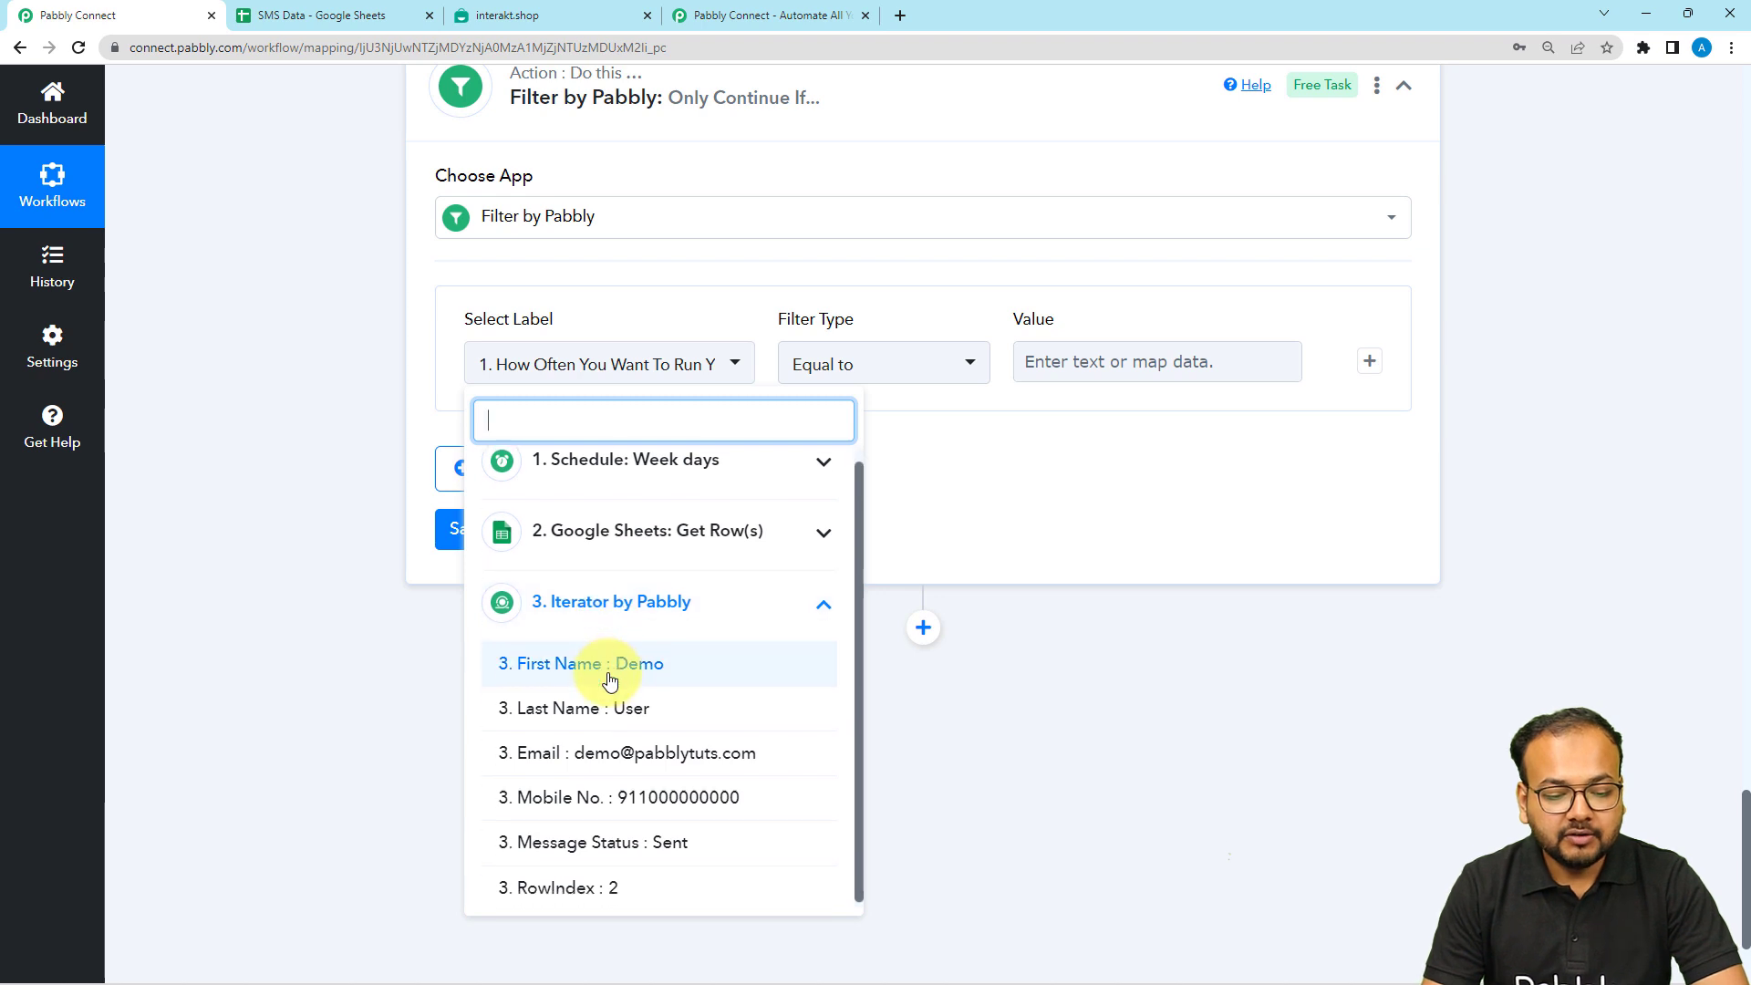
pyautogui.click(622, 843)
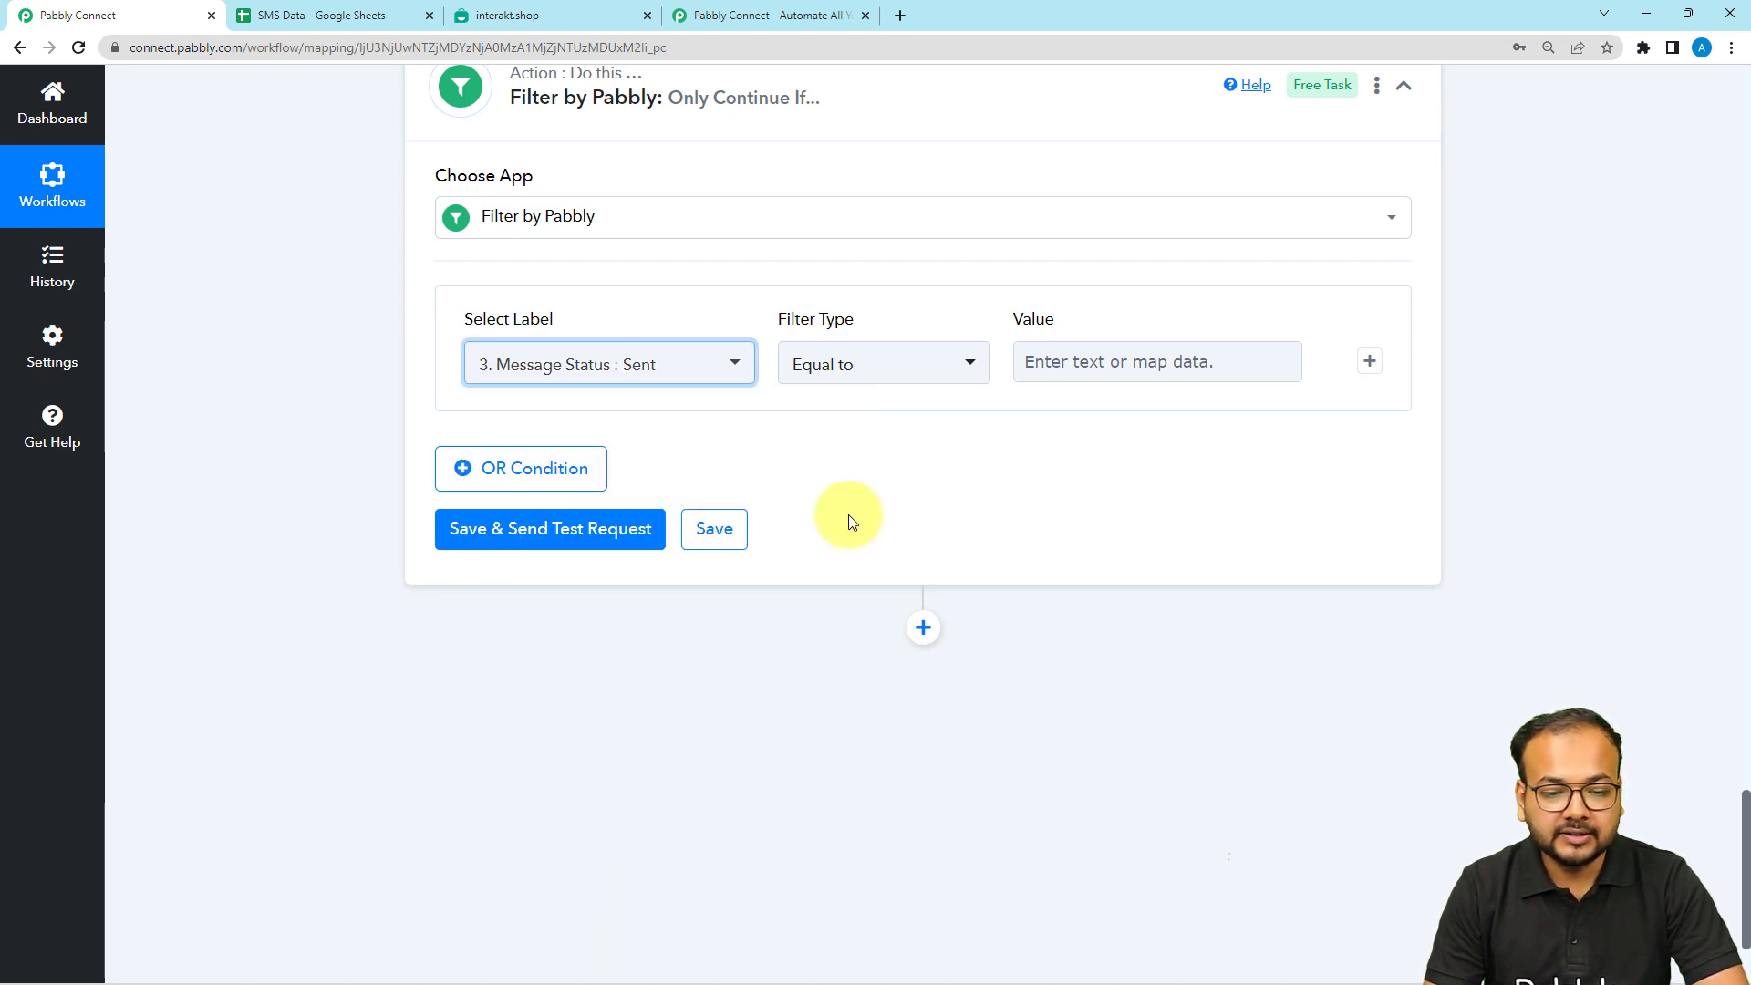
# Set the condition's filter type to Equal to and its value to Pending
pyautogui.click(850, 390)
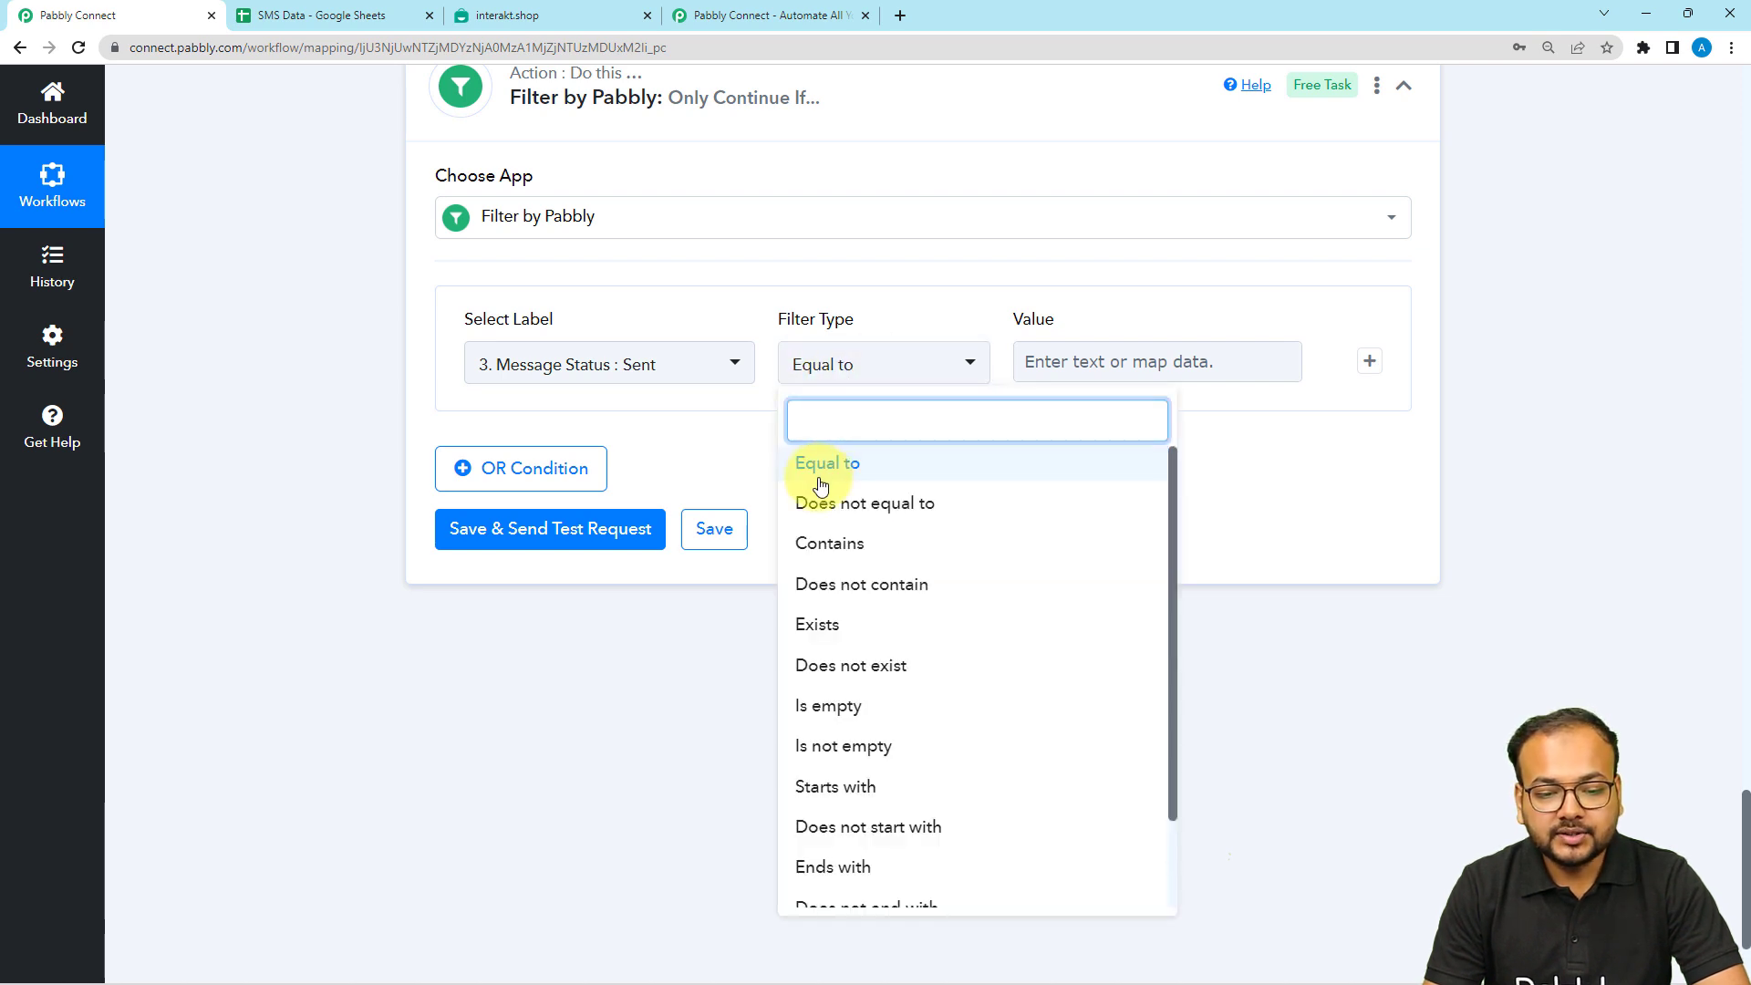
pyautogui.click(803, 476)
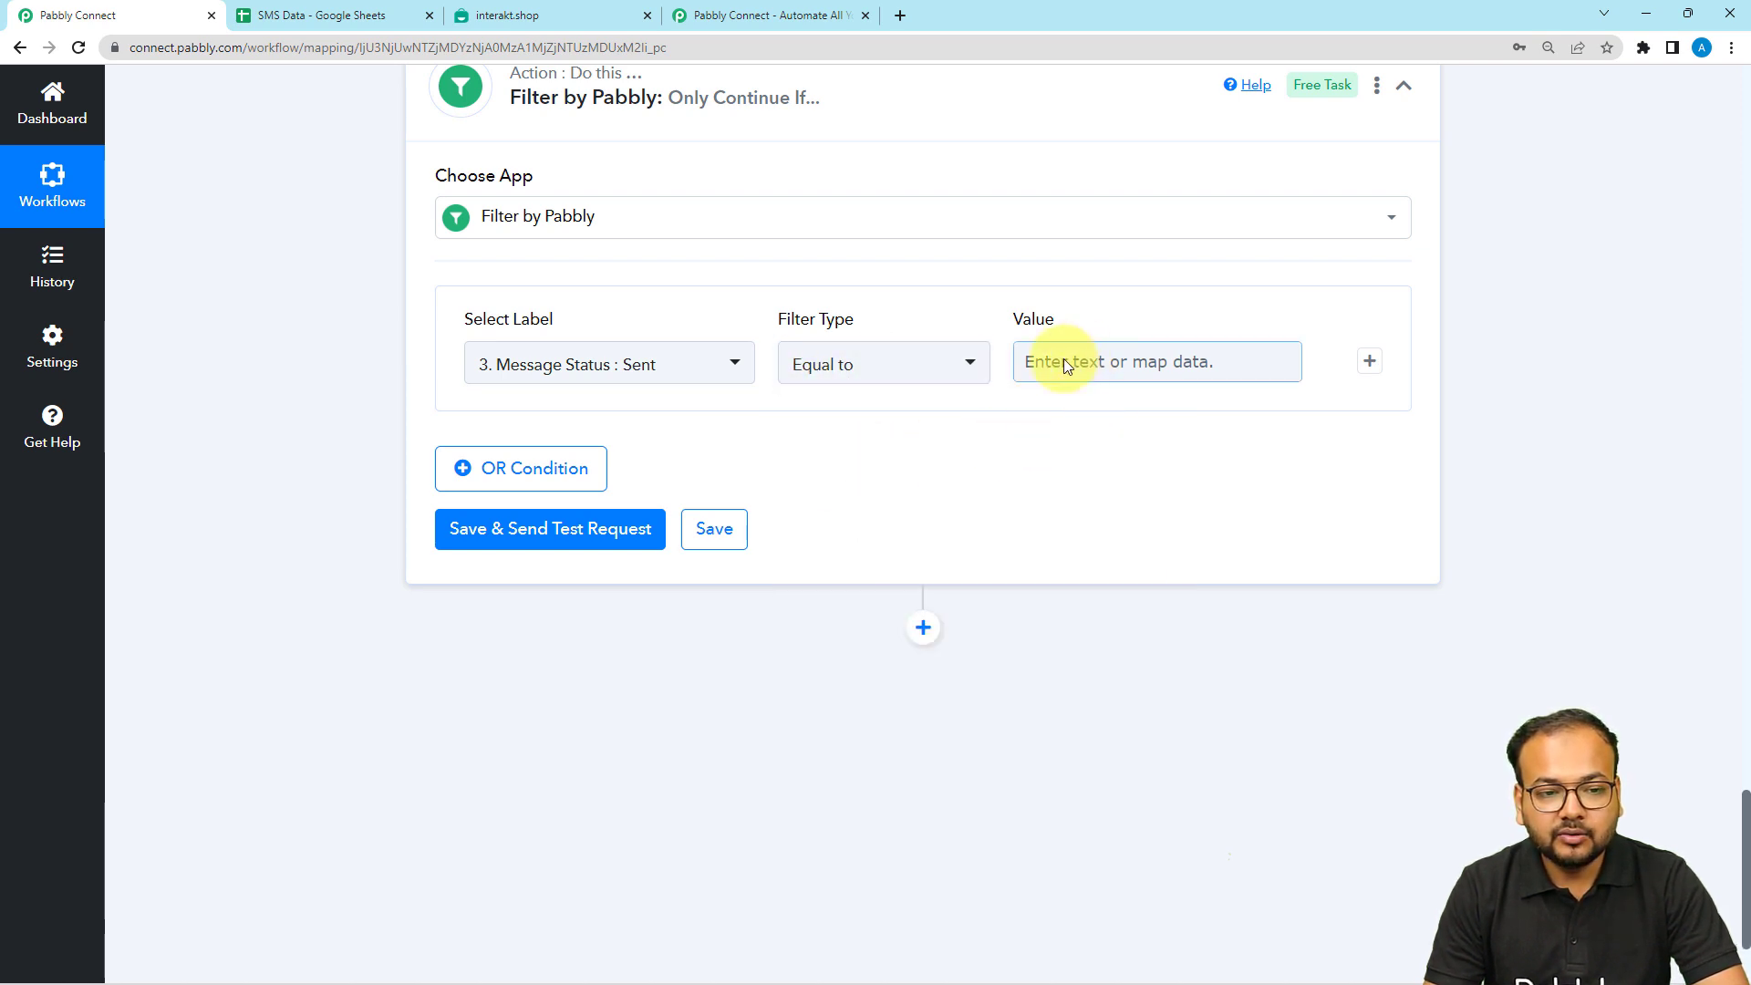
pyautogui.click(1094, 365)
pyautogui.click(1091, 363)
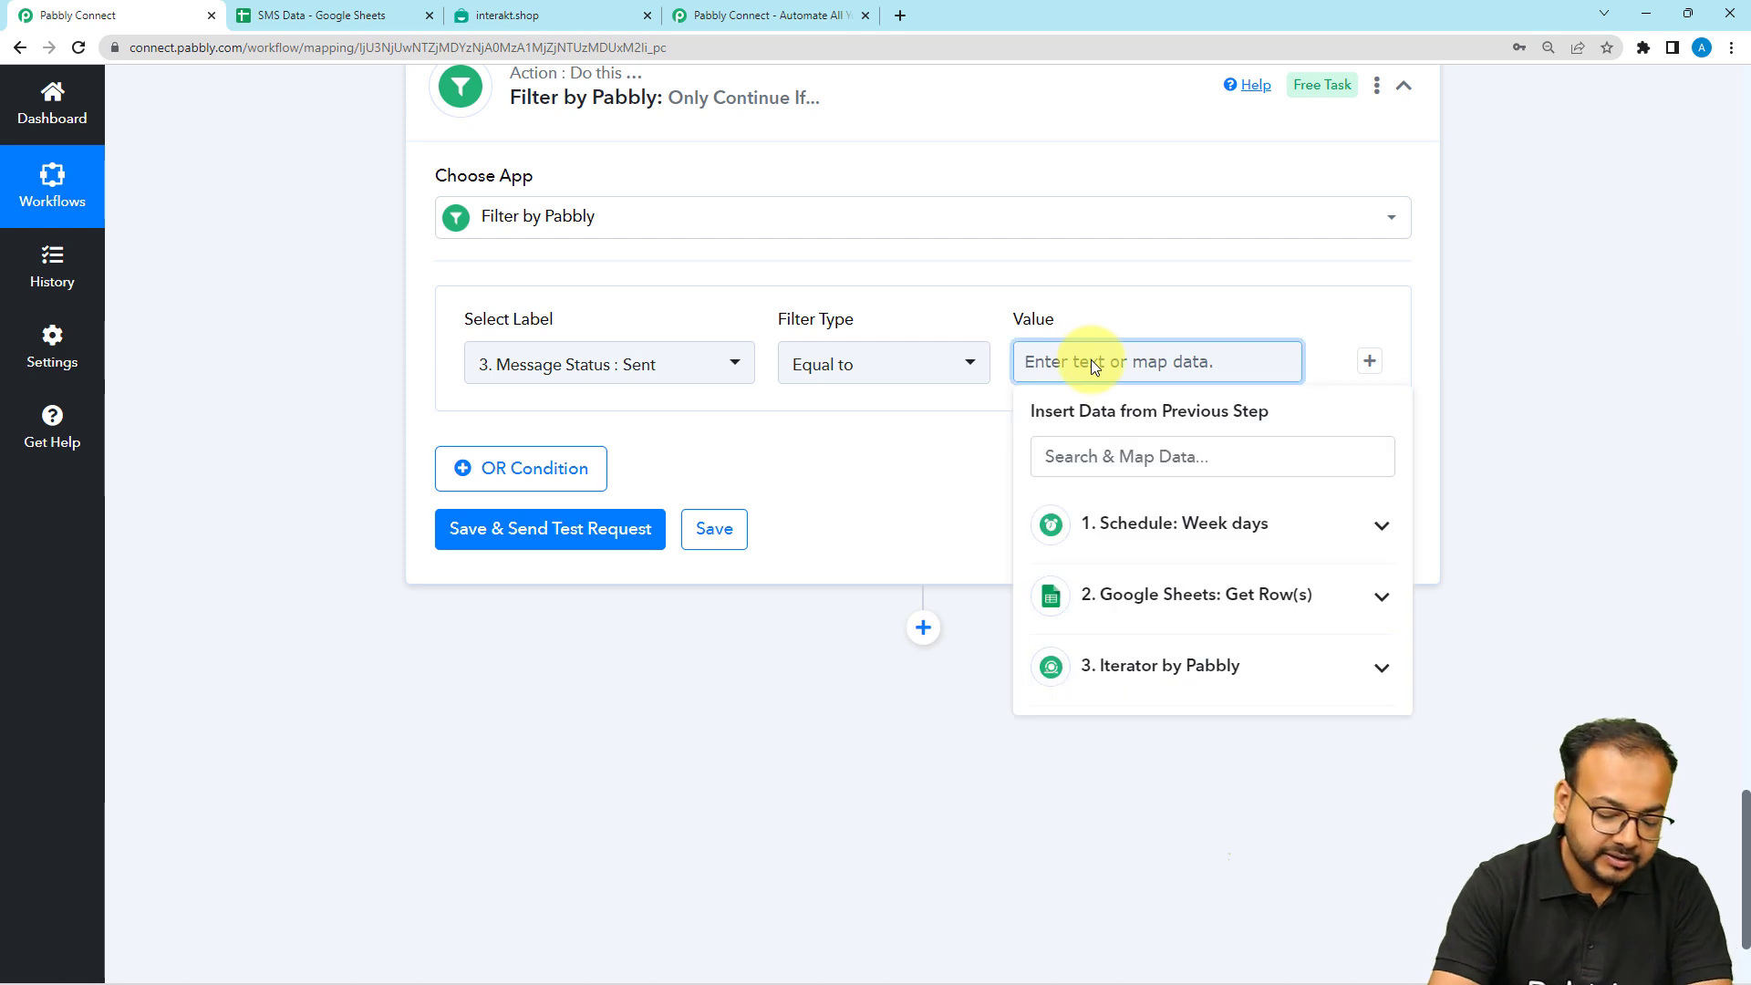
pyautogui.write('Pend')
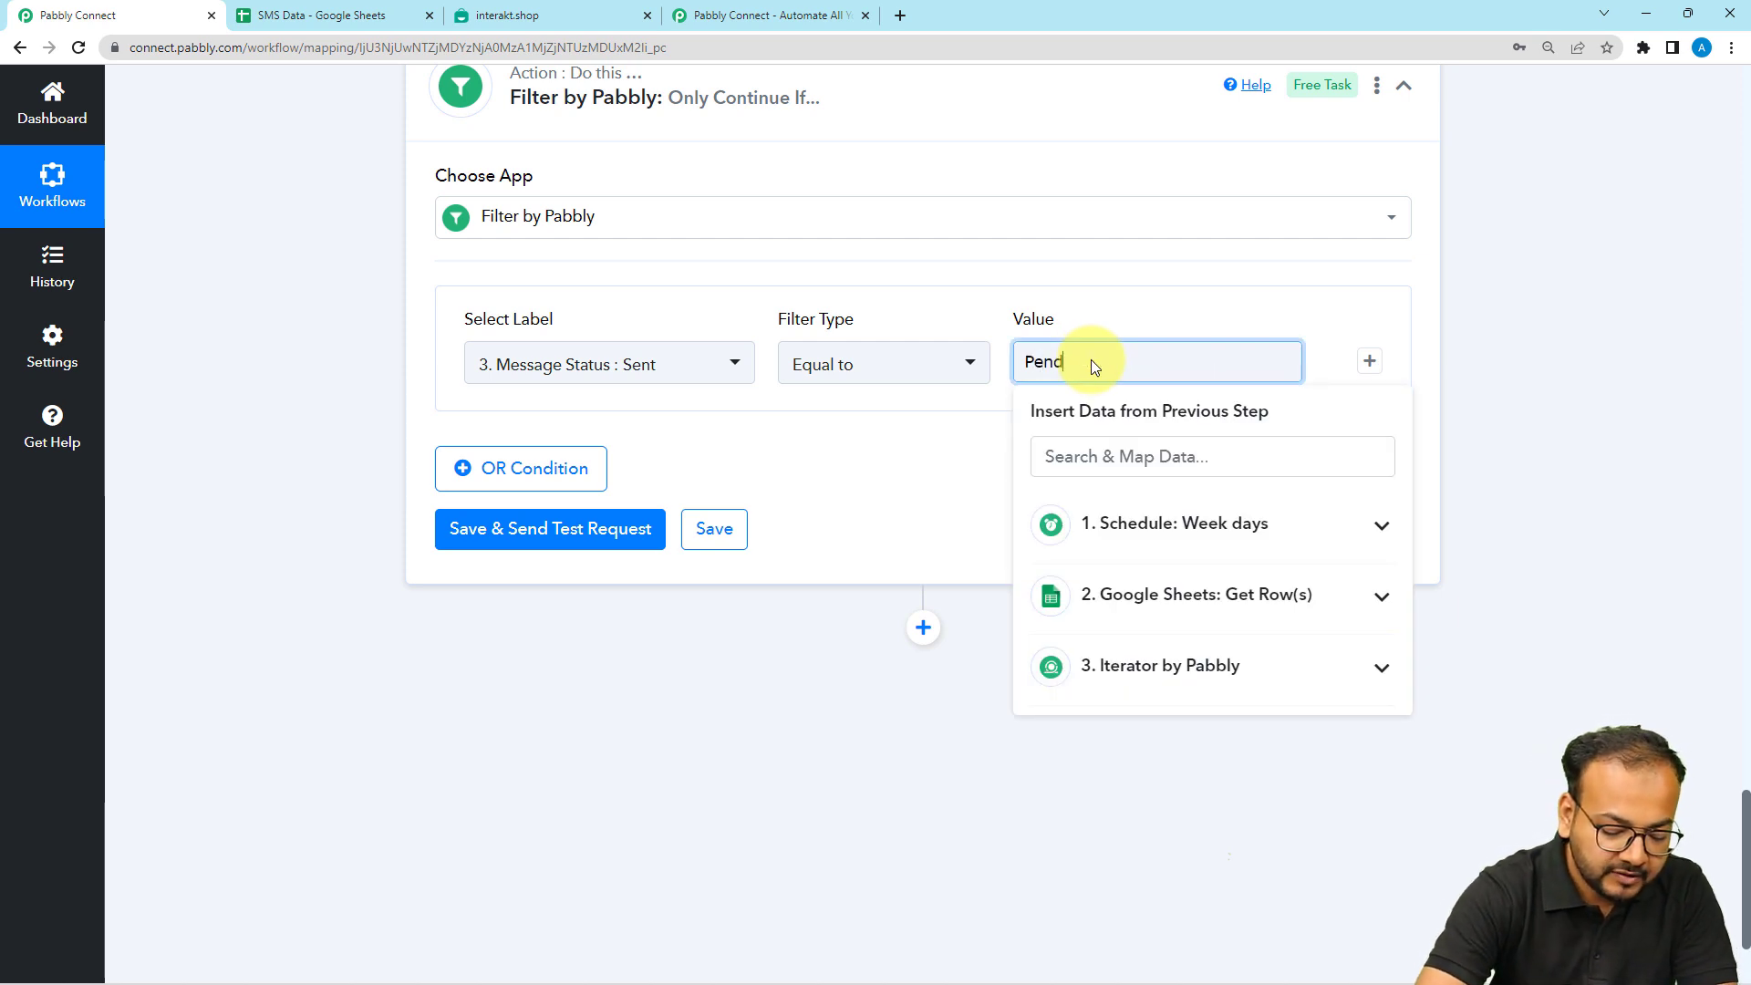
pyautogui.write('ing')
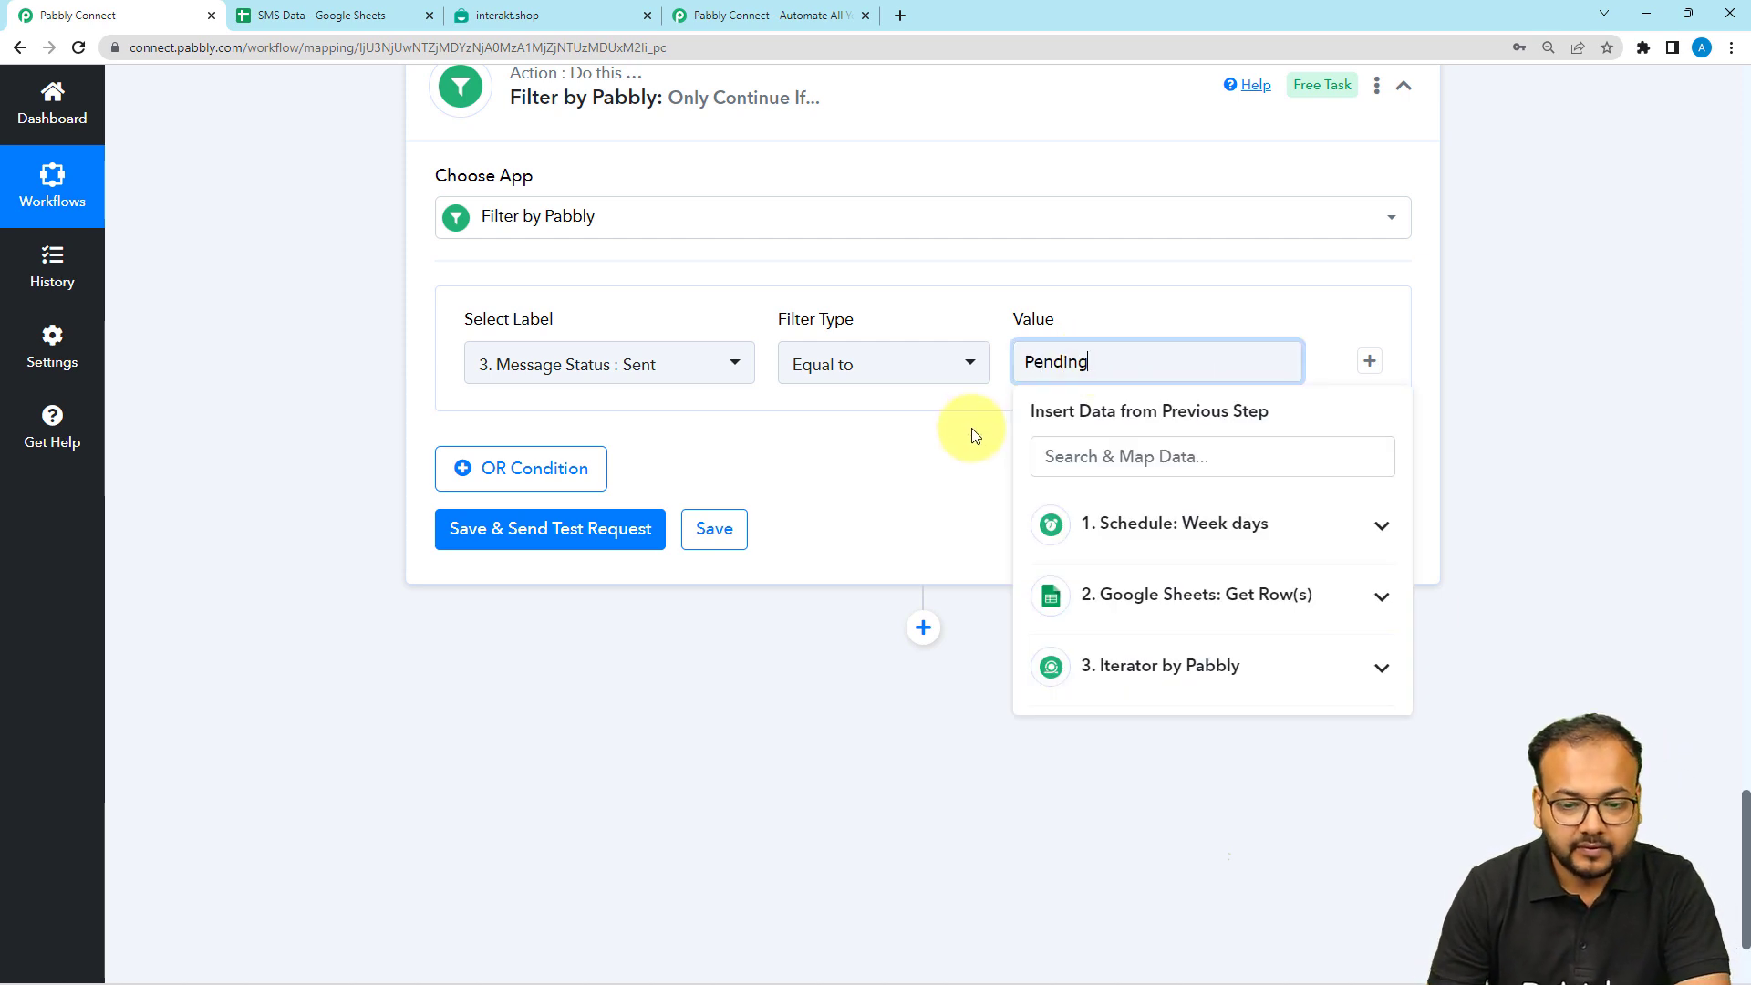
pyautogui.click(970, 429)
# Check the Pending status wording in the sheet's Message Status column, and save and test the Filter step in Pabbly Connect to read its response
pyautogui.click(345, 15)
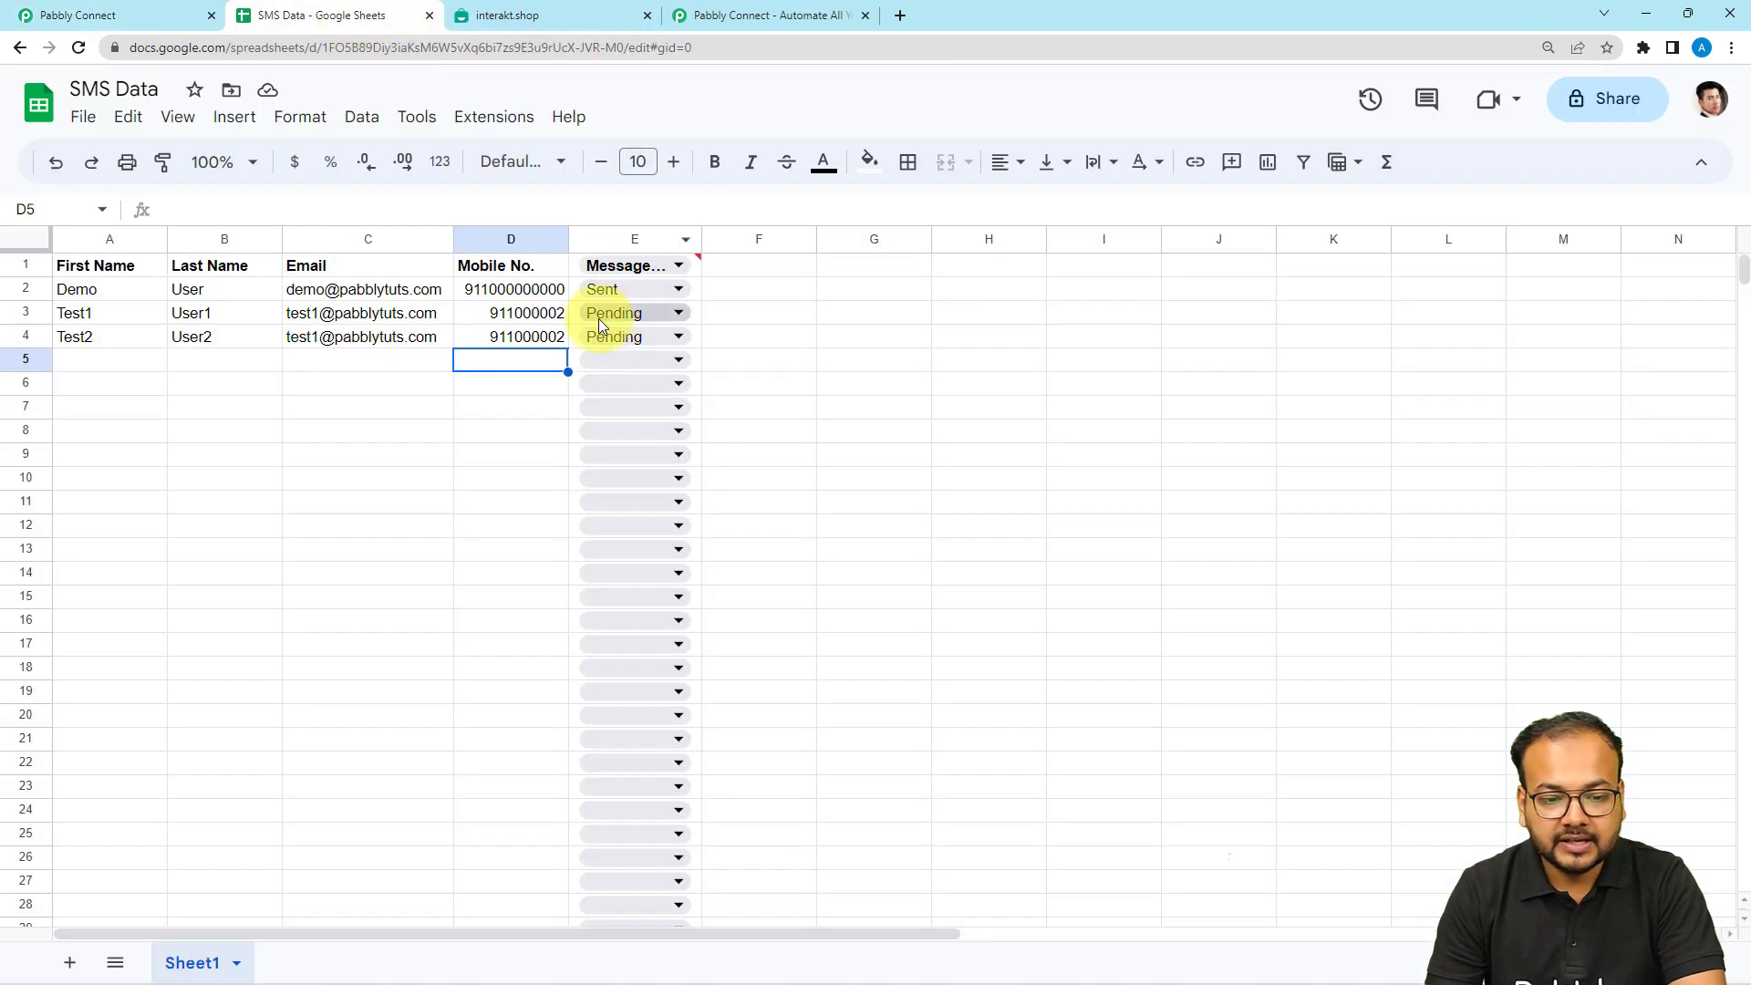
pyautogui.click(638, 321)
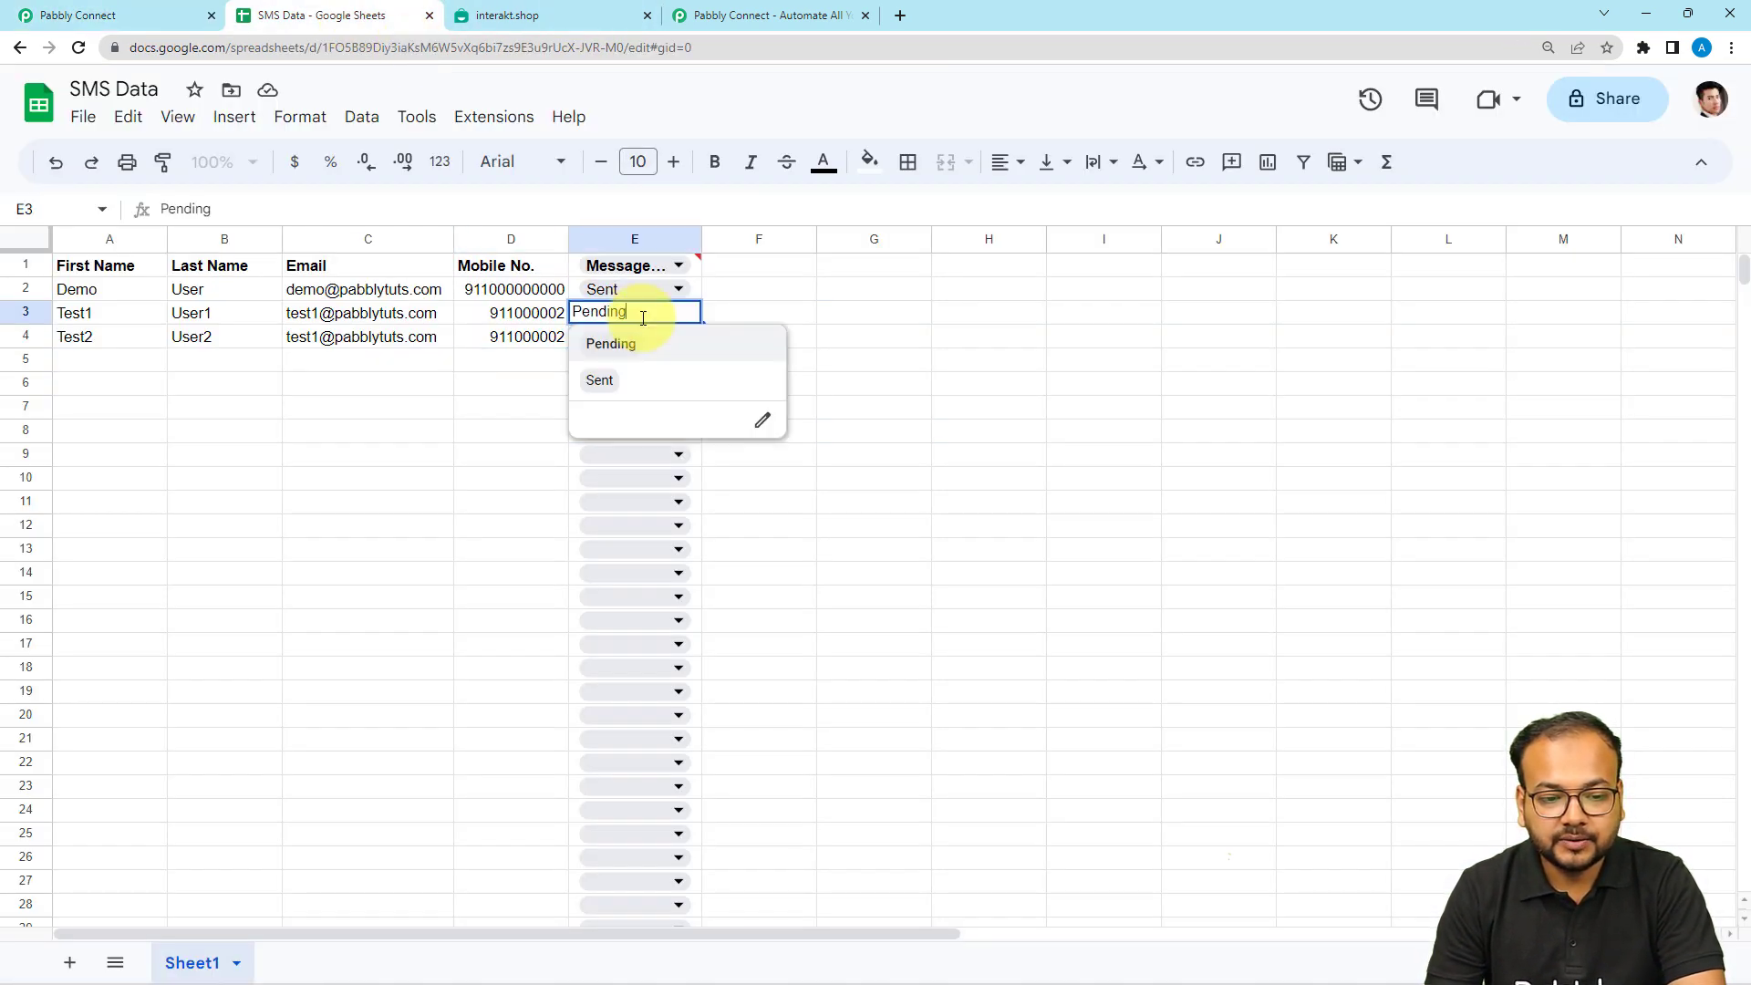
pyautogui.click(554, 380)
pyautogui.click(176, 13)
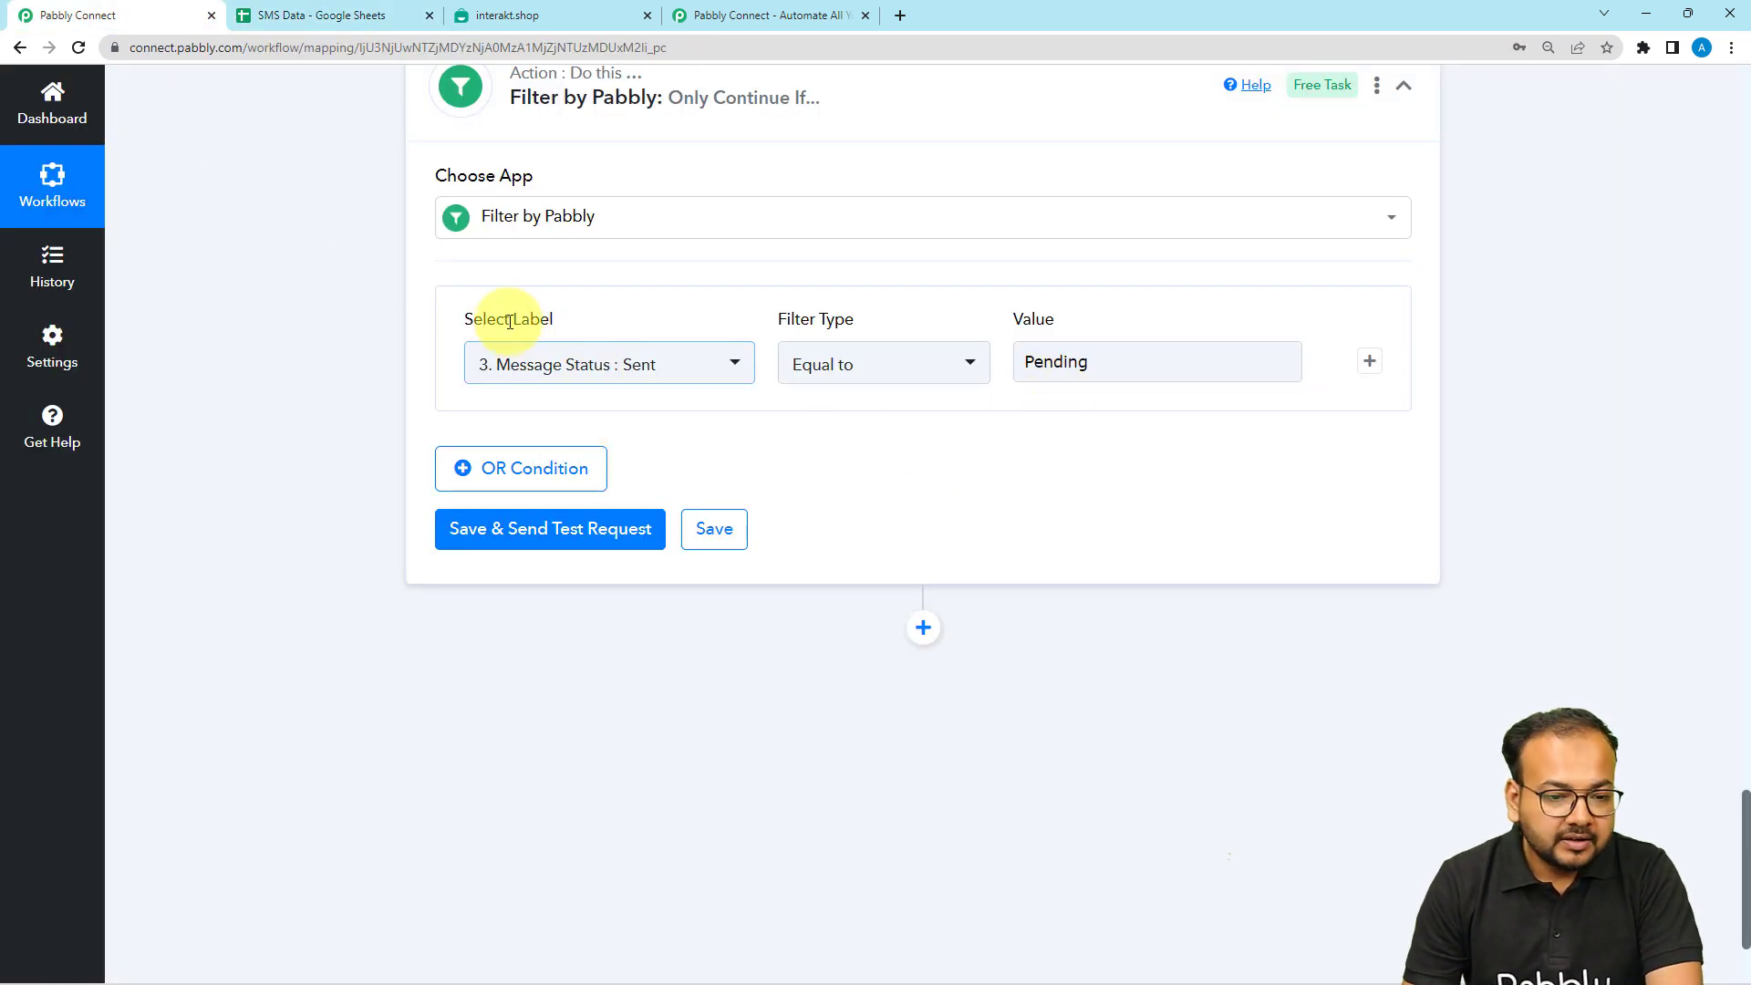
pyautogui.scroll(-2, 498, 254)
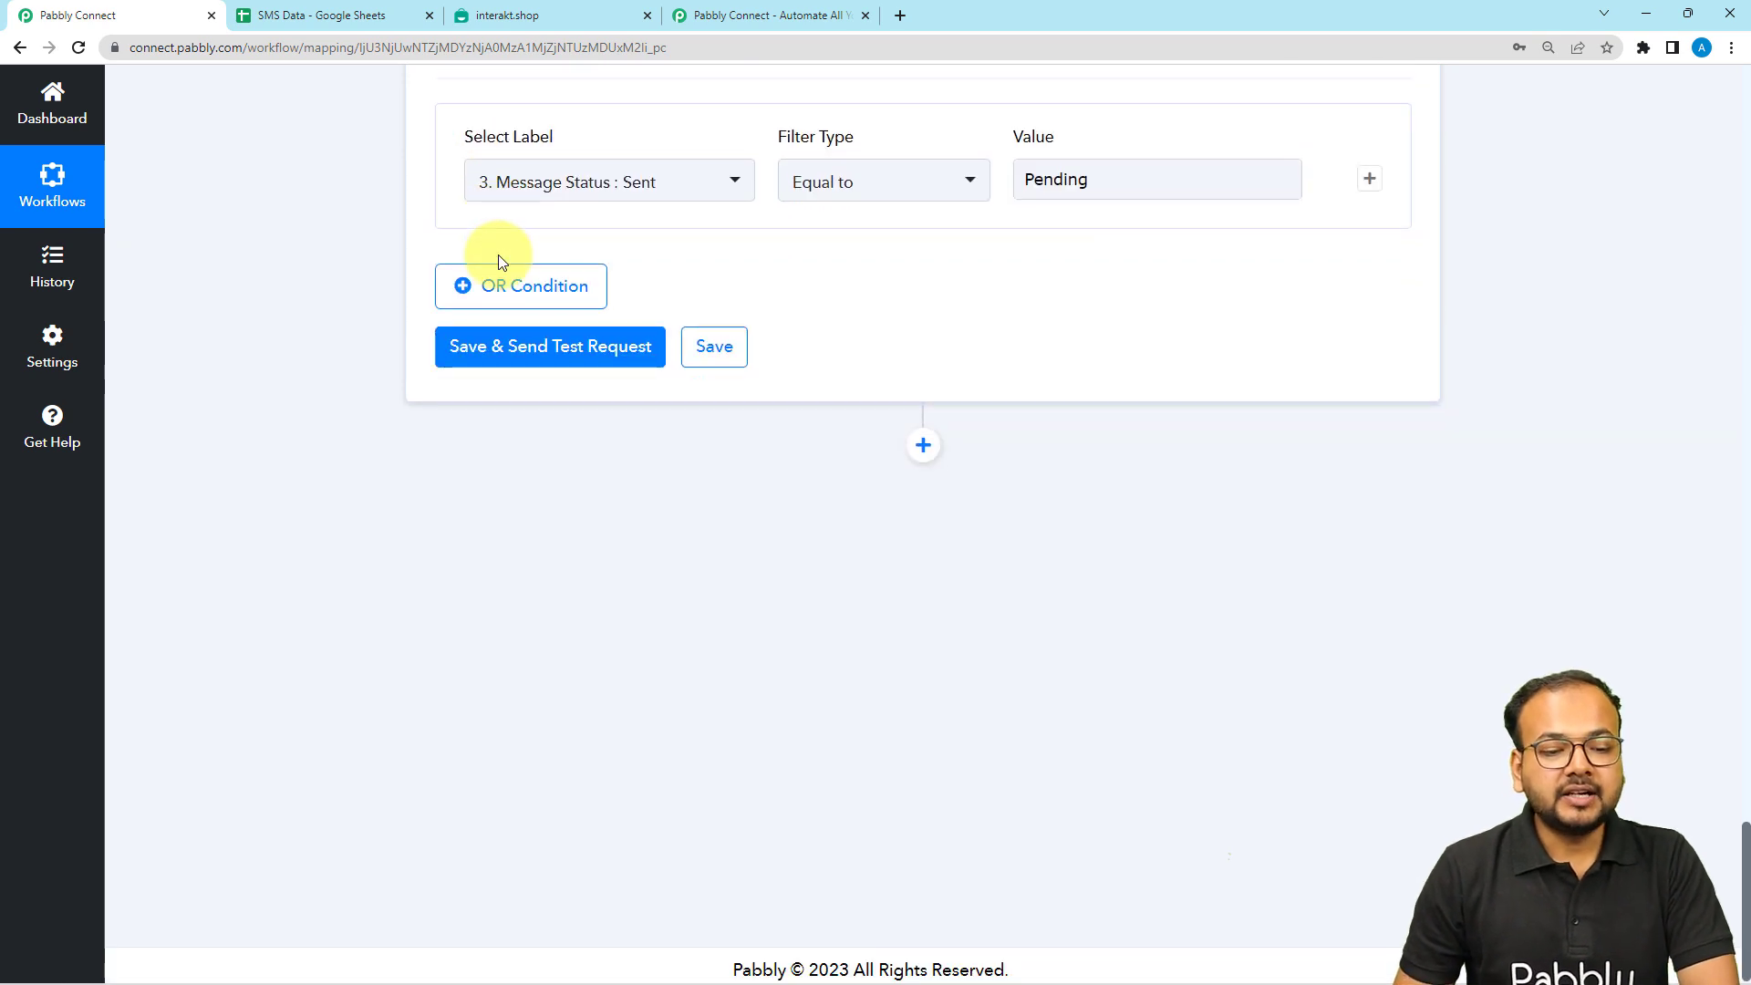
pyautogui.scroll(1, 498, 255)
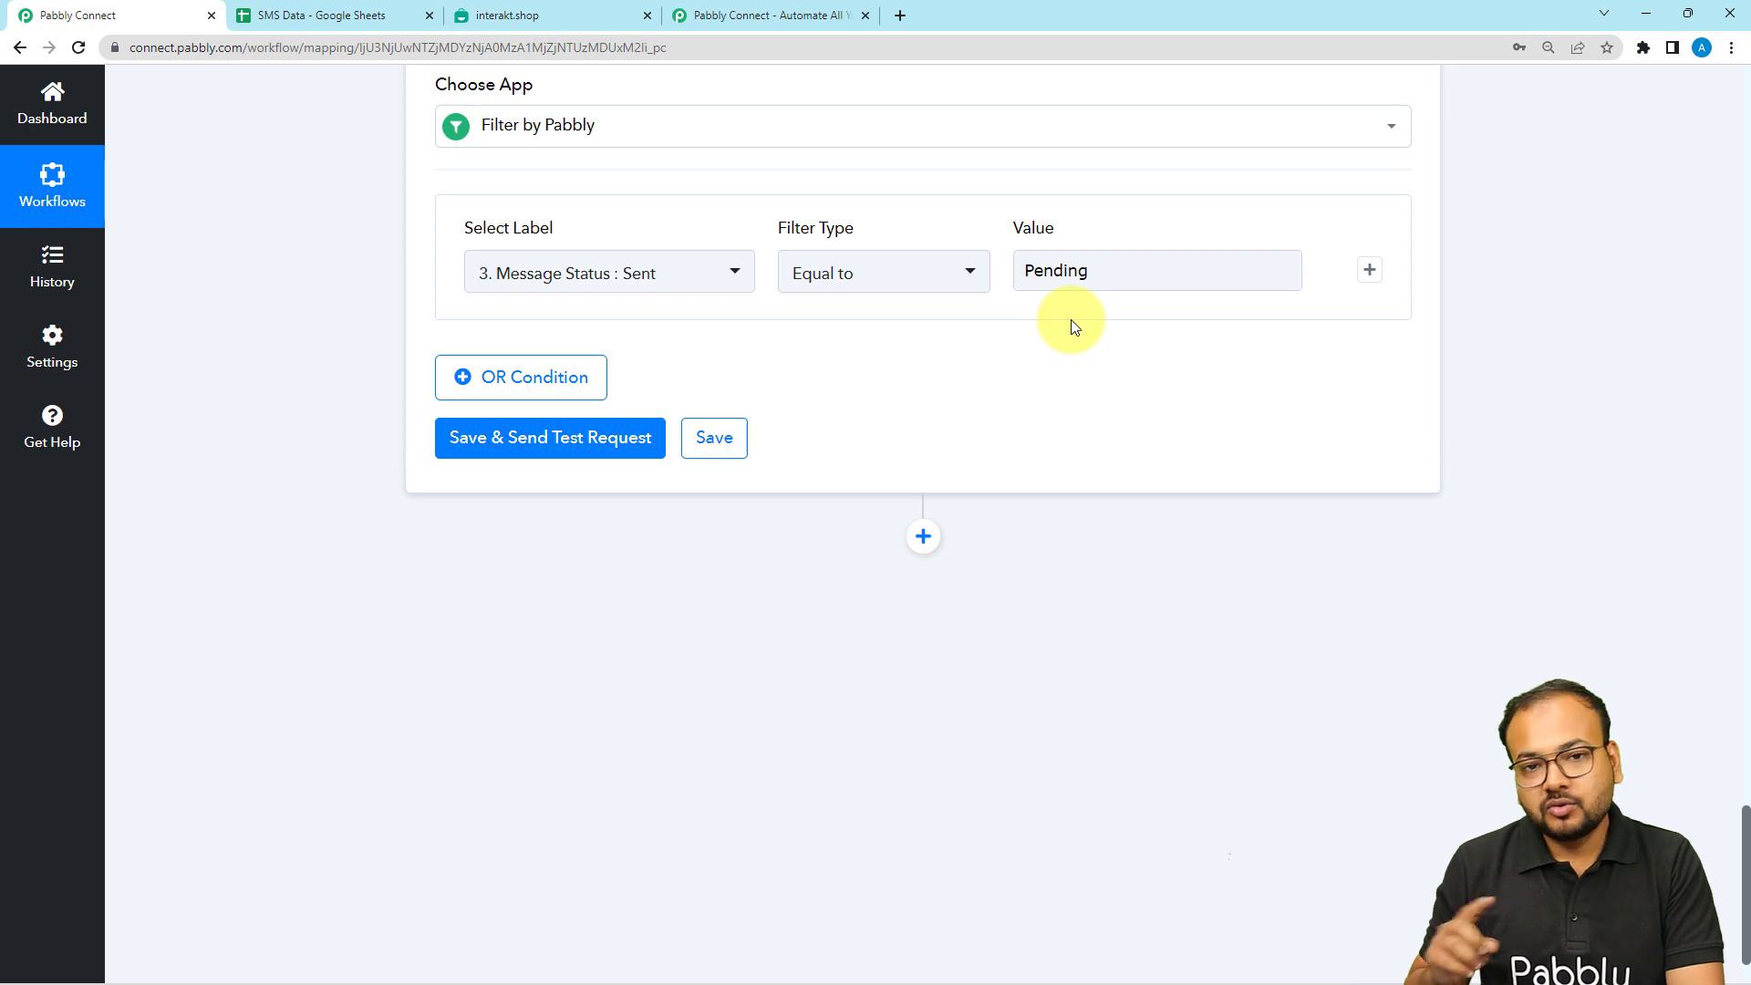
pyautogui.click(566, 445)
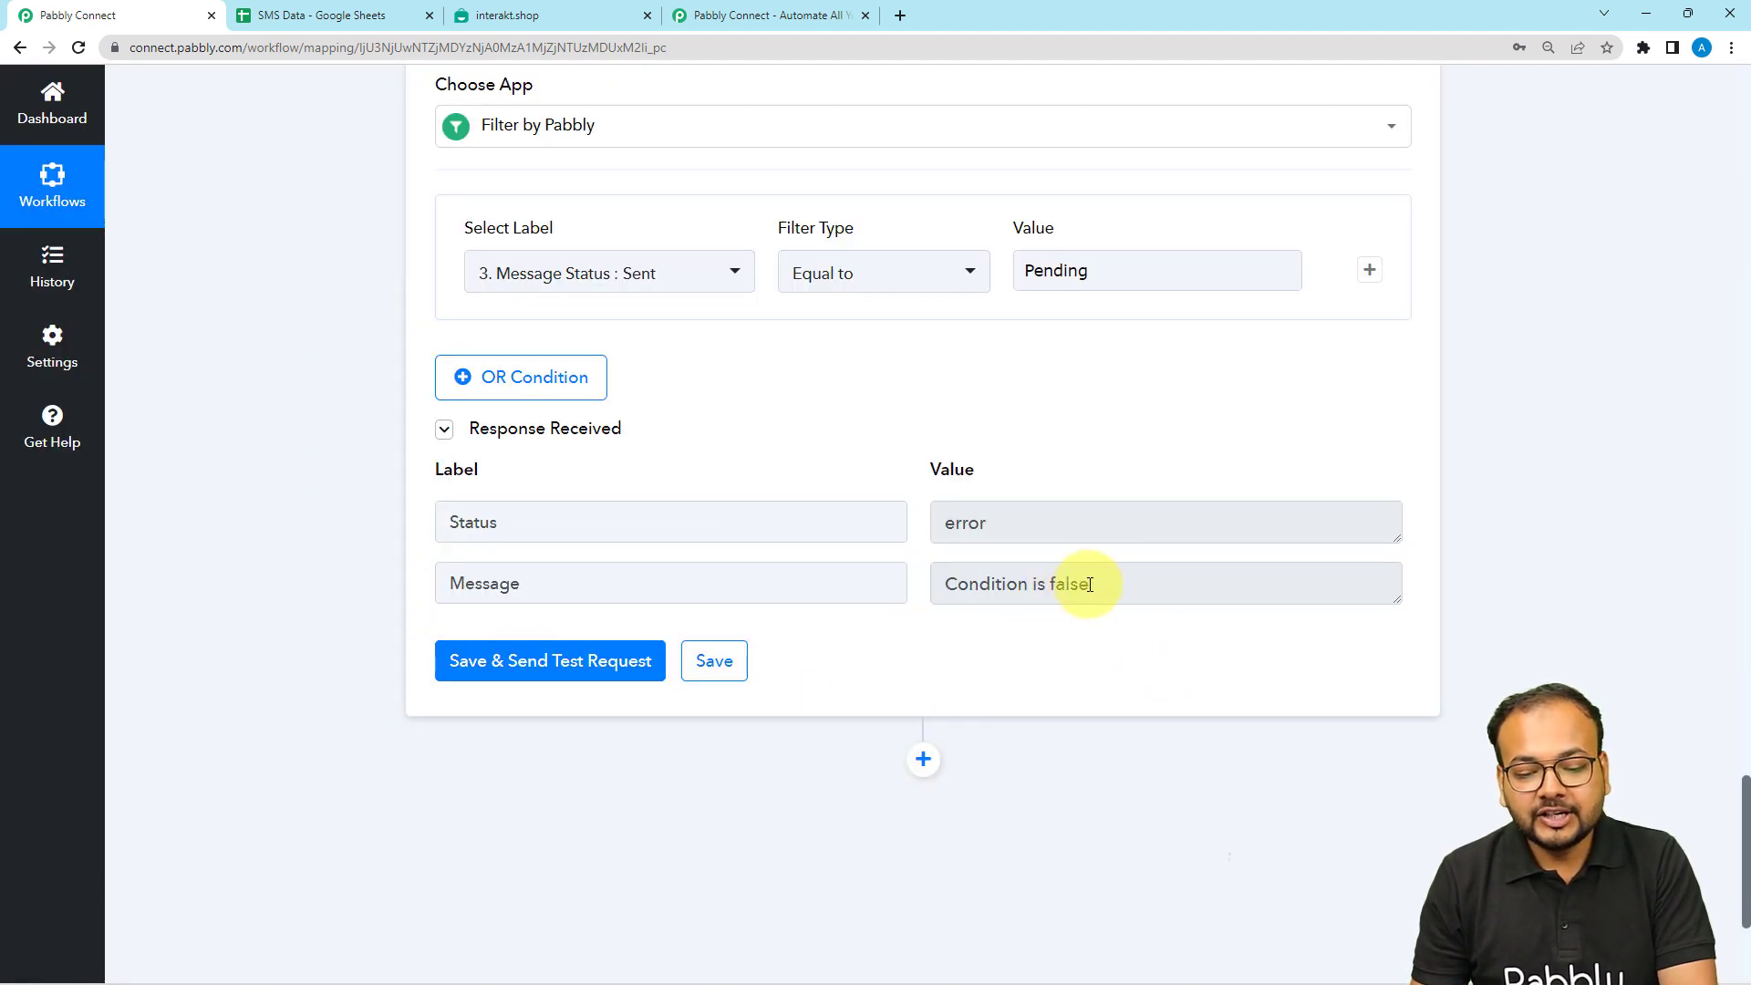
pyautogui.moveTo(1090, 585); pyautogui.dragTo(1037, 588)
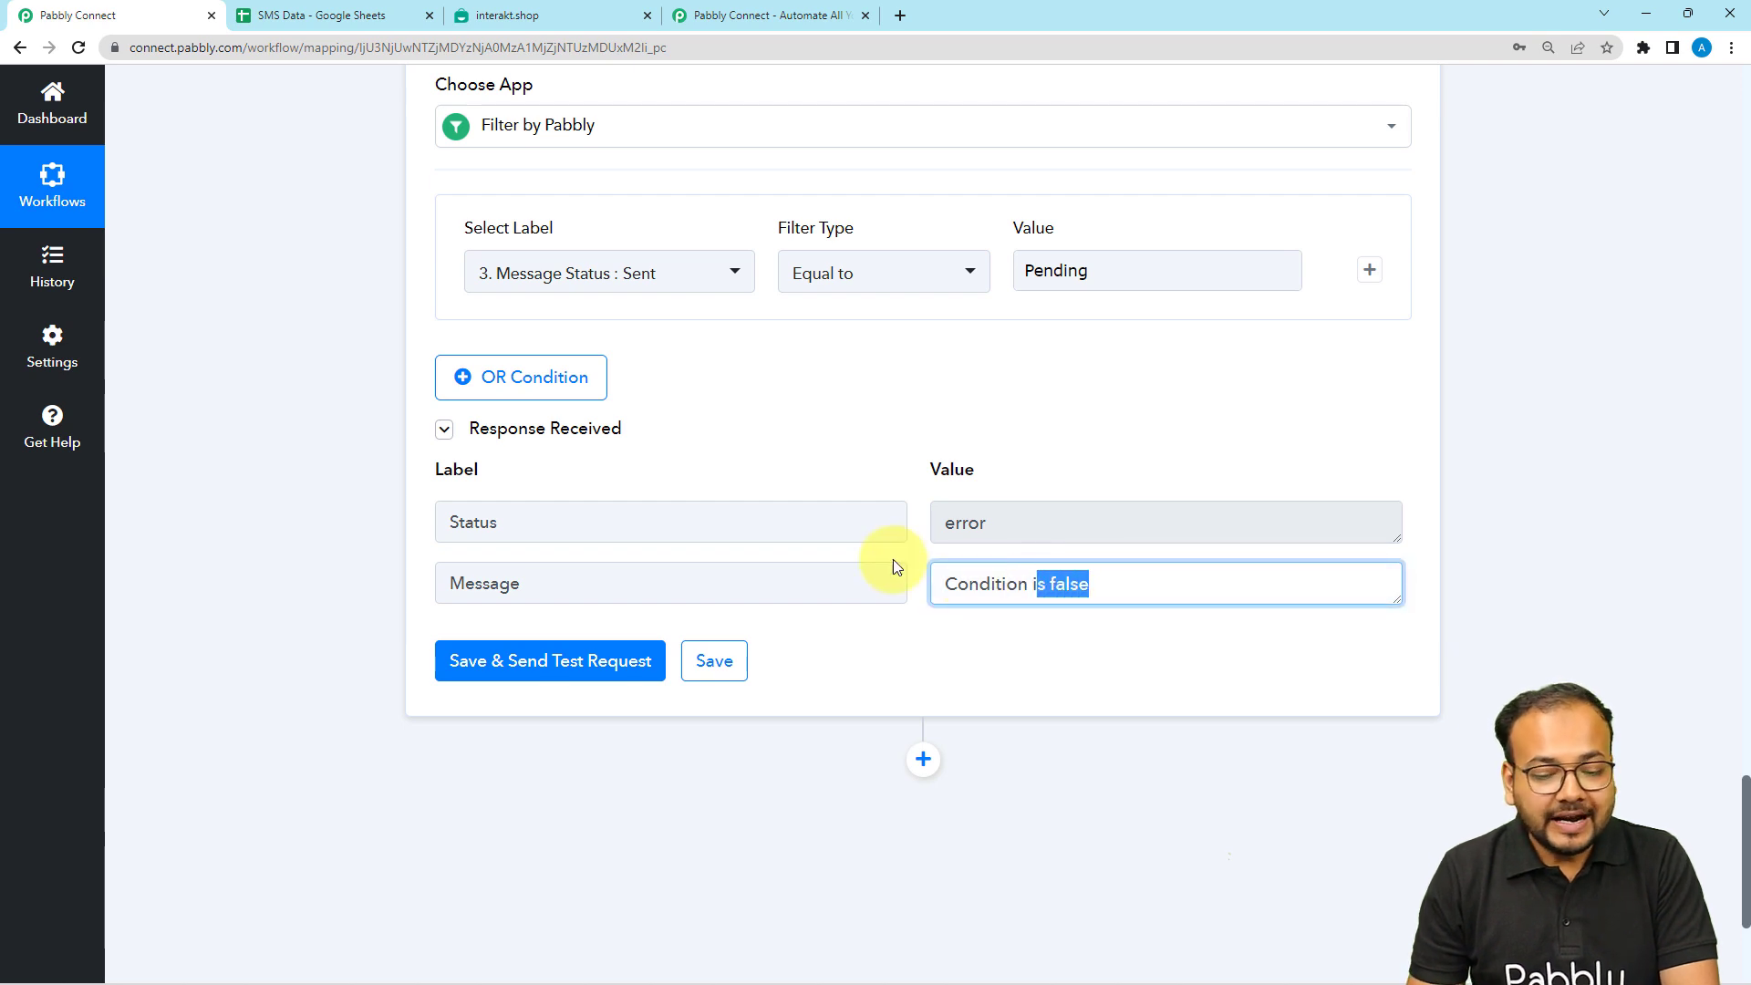
pyautogui.scroll(2, 875, 254)
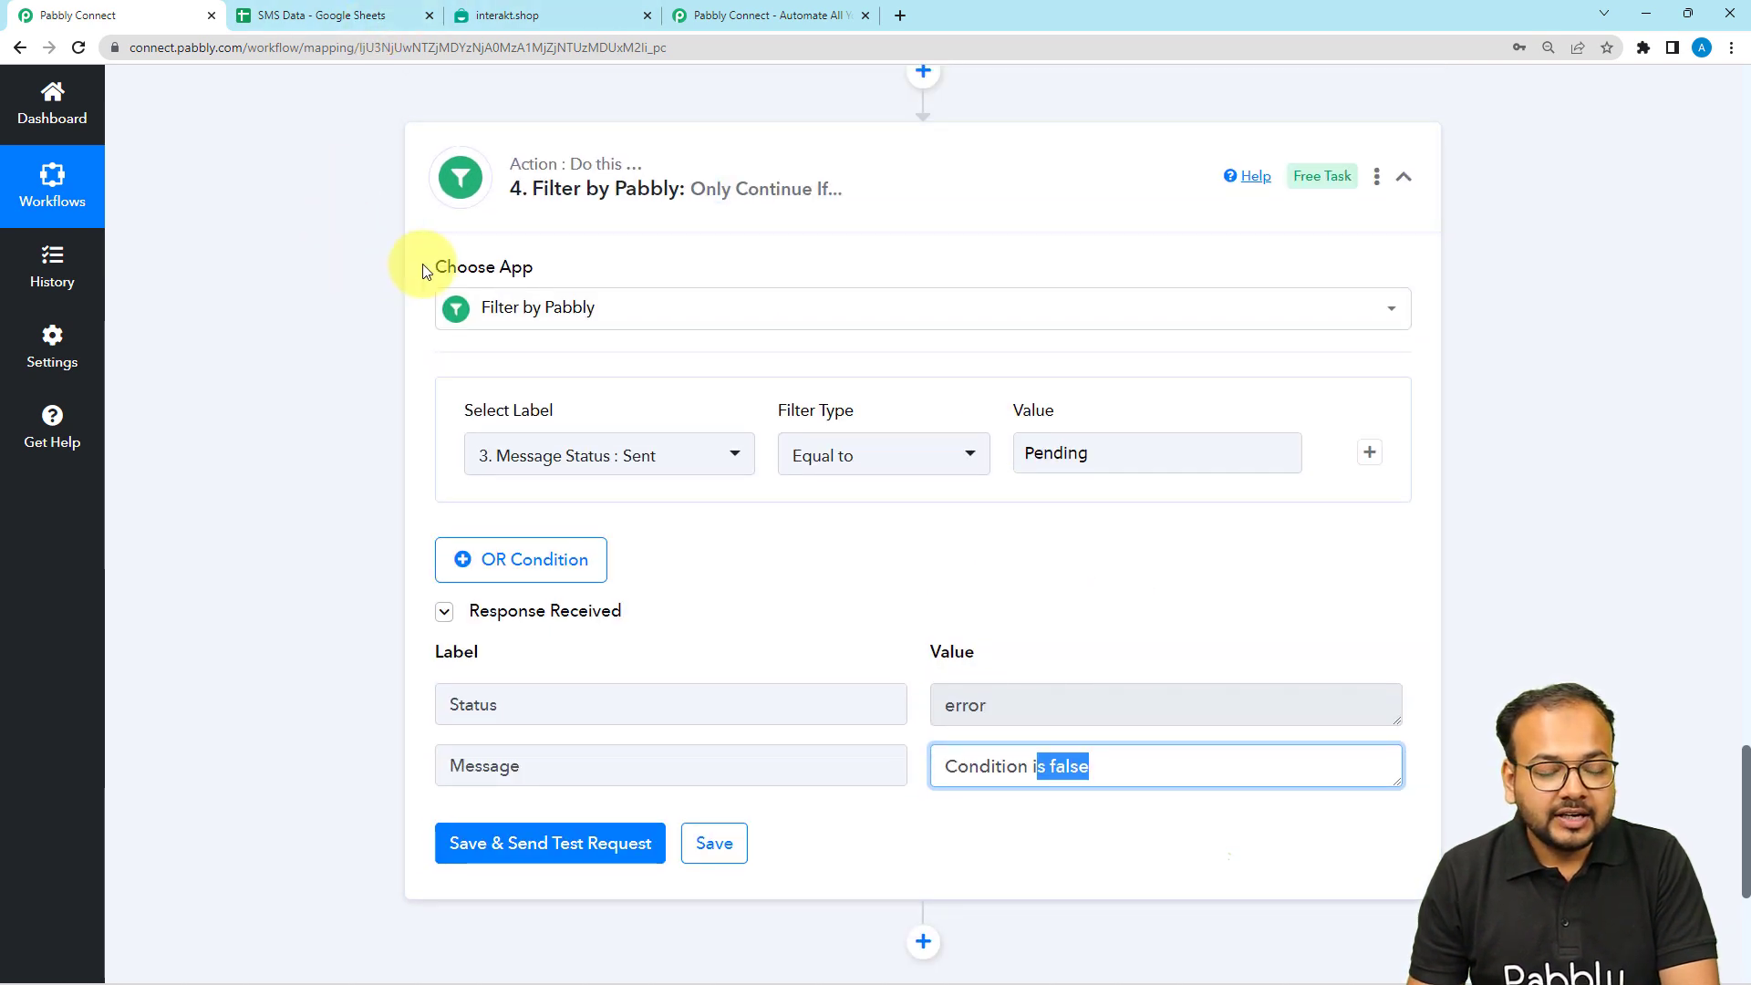
# Compare the Message Status in the Iterator by Pabbly response with the Filter step's condition and test response
pyautogui.scroll(7, 233, 310)
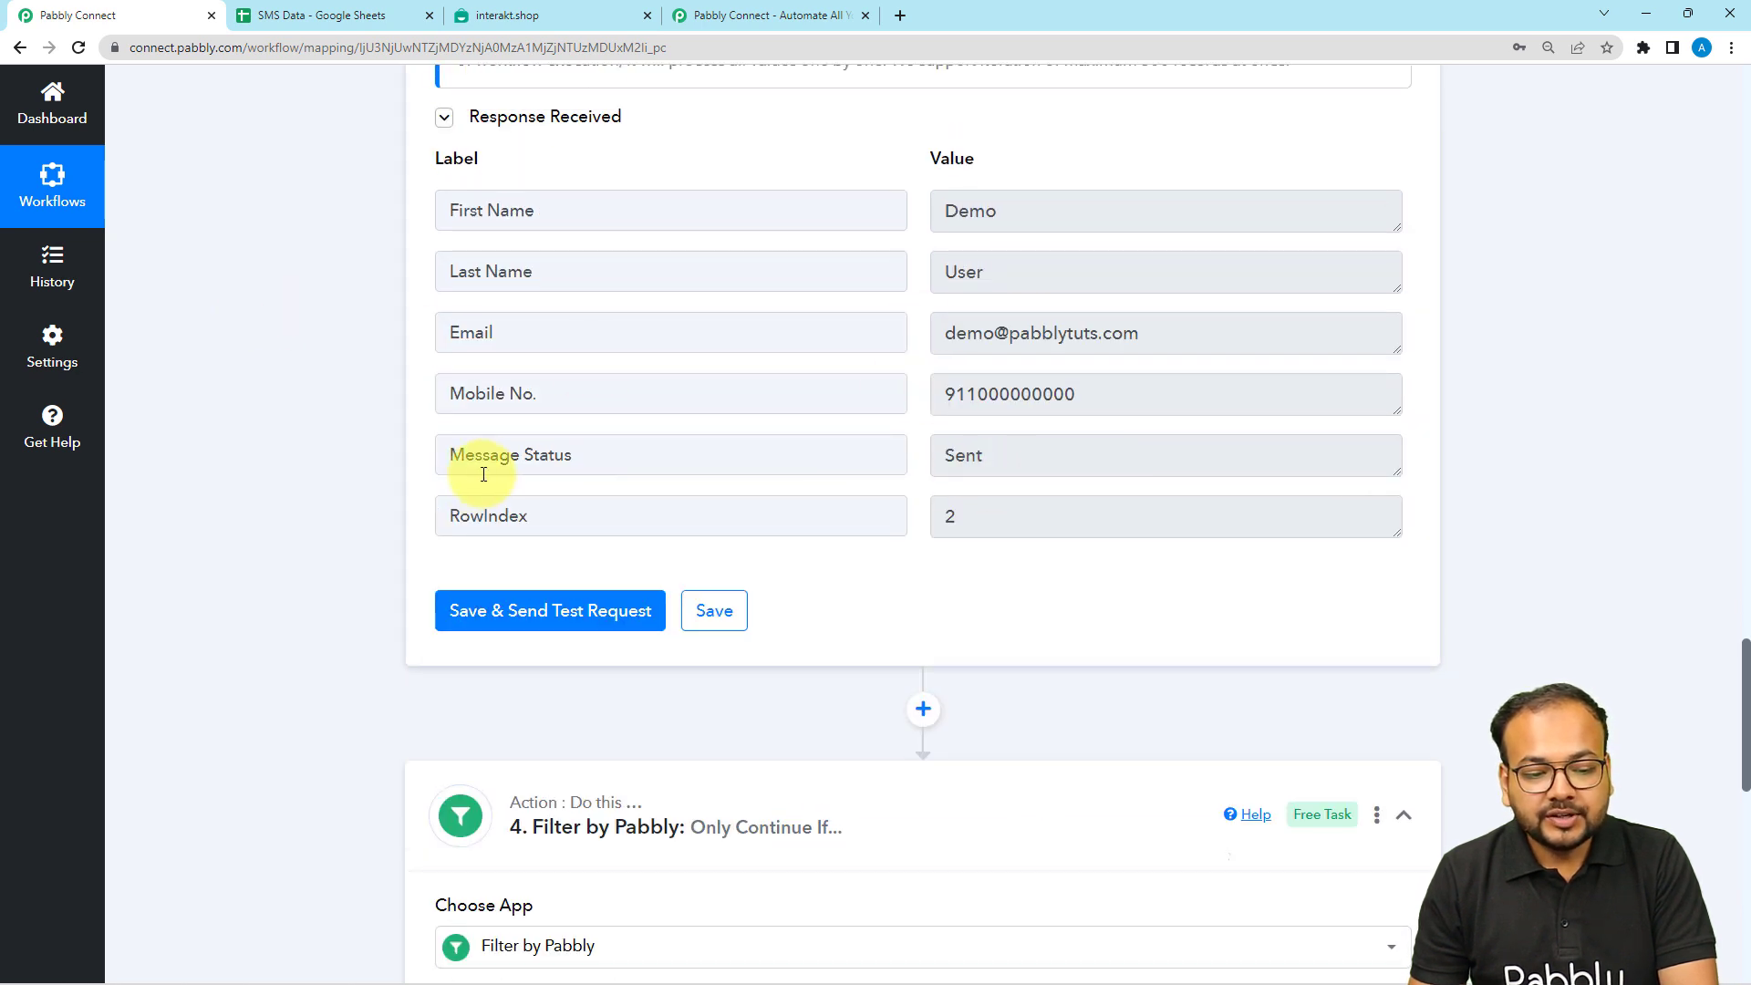
pyautogui.moveTo(992, 453); pyautogui.dragTo(936, 455)
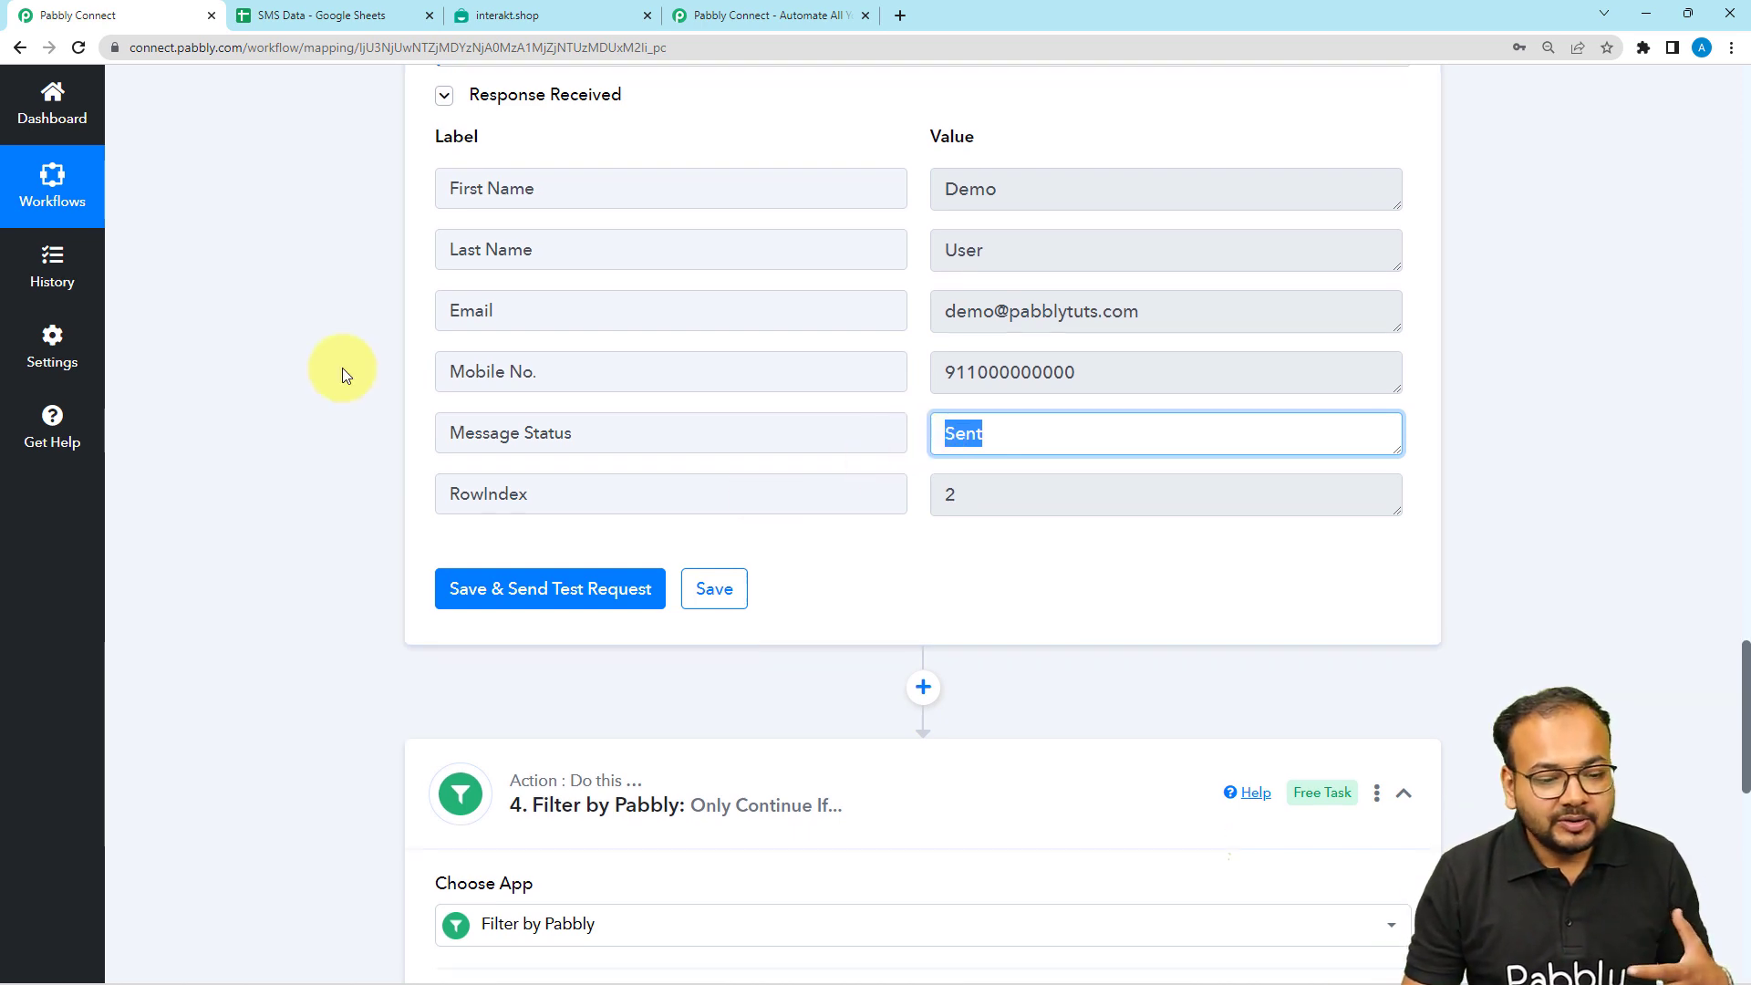
pyautogui.scroll(-7, 342, 371)
pyautogui.scroll(-2, 342, 374)
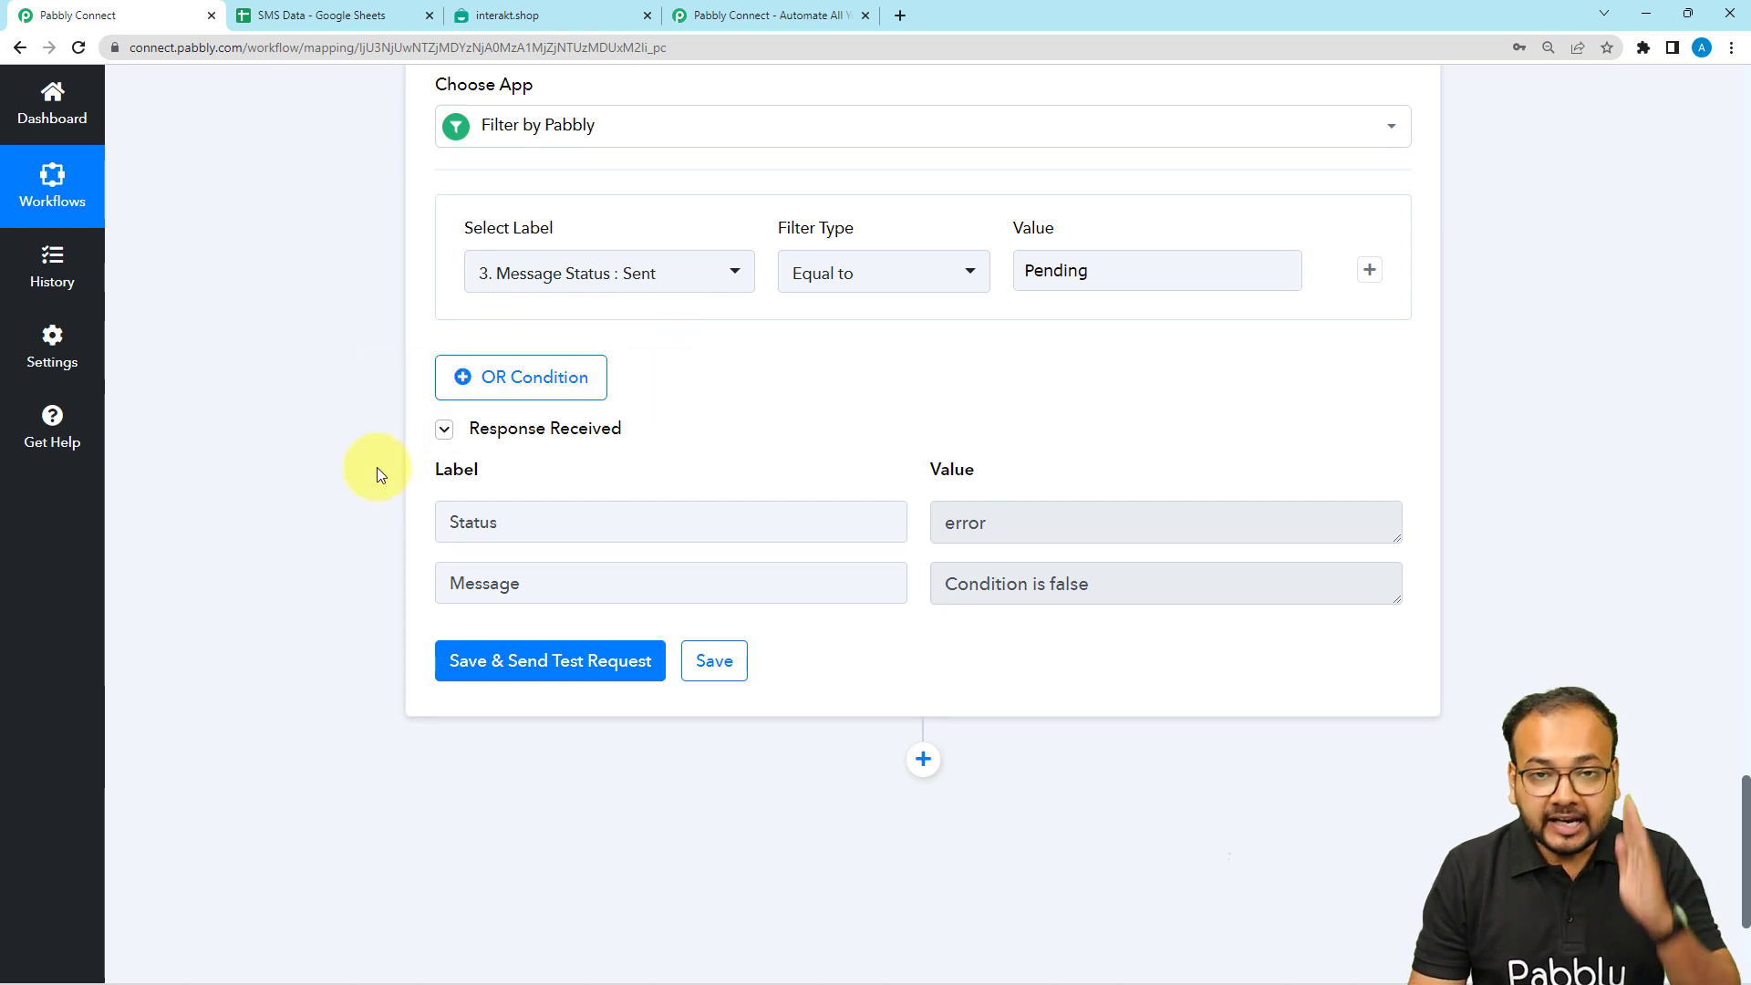
pyautogui.scroll(1, 379, 474)
pyautogui.scroll(5, 872, 188)
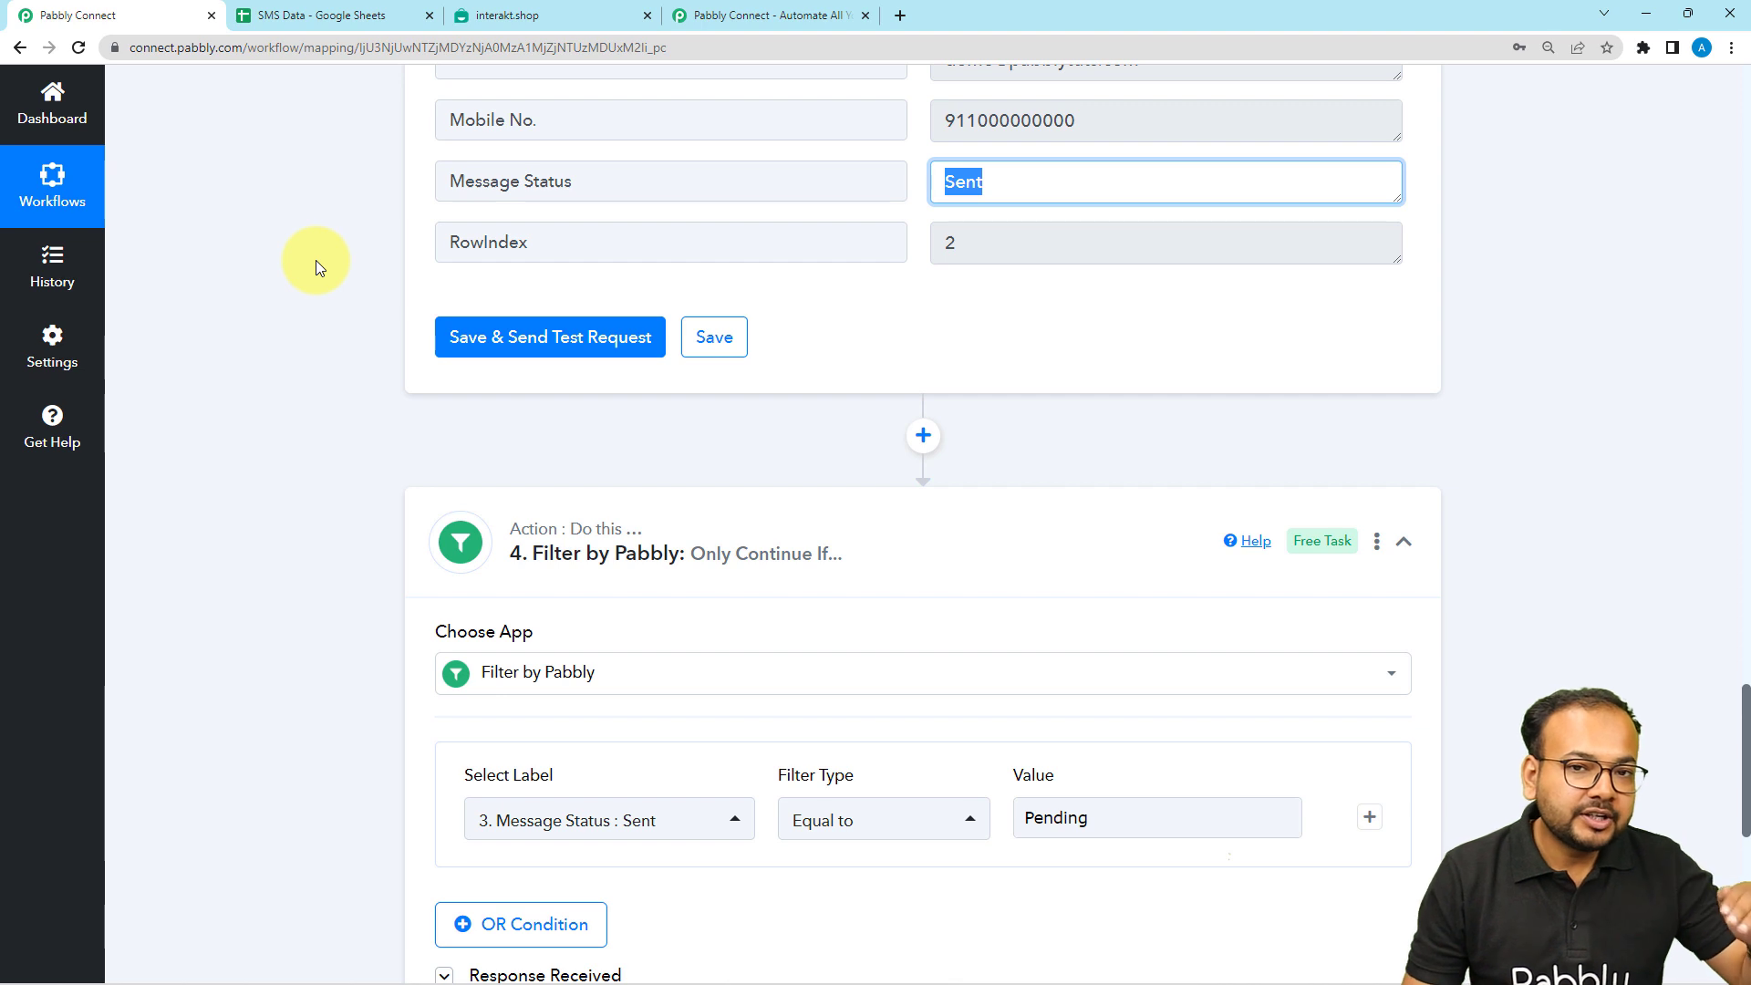
pyautogui.scroll(-2, 315, 263)
pyautogui.scroll(-8, 315, 259)
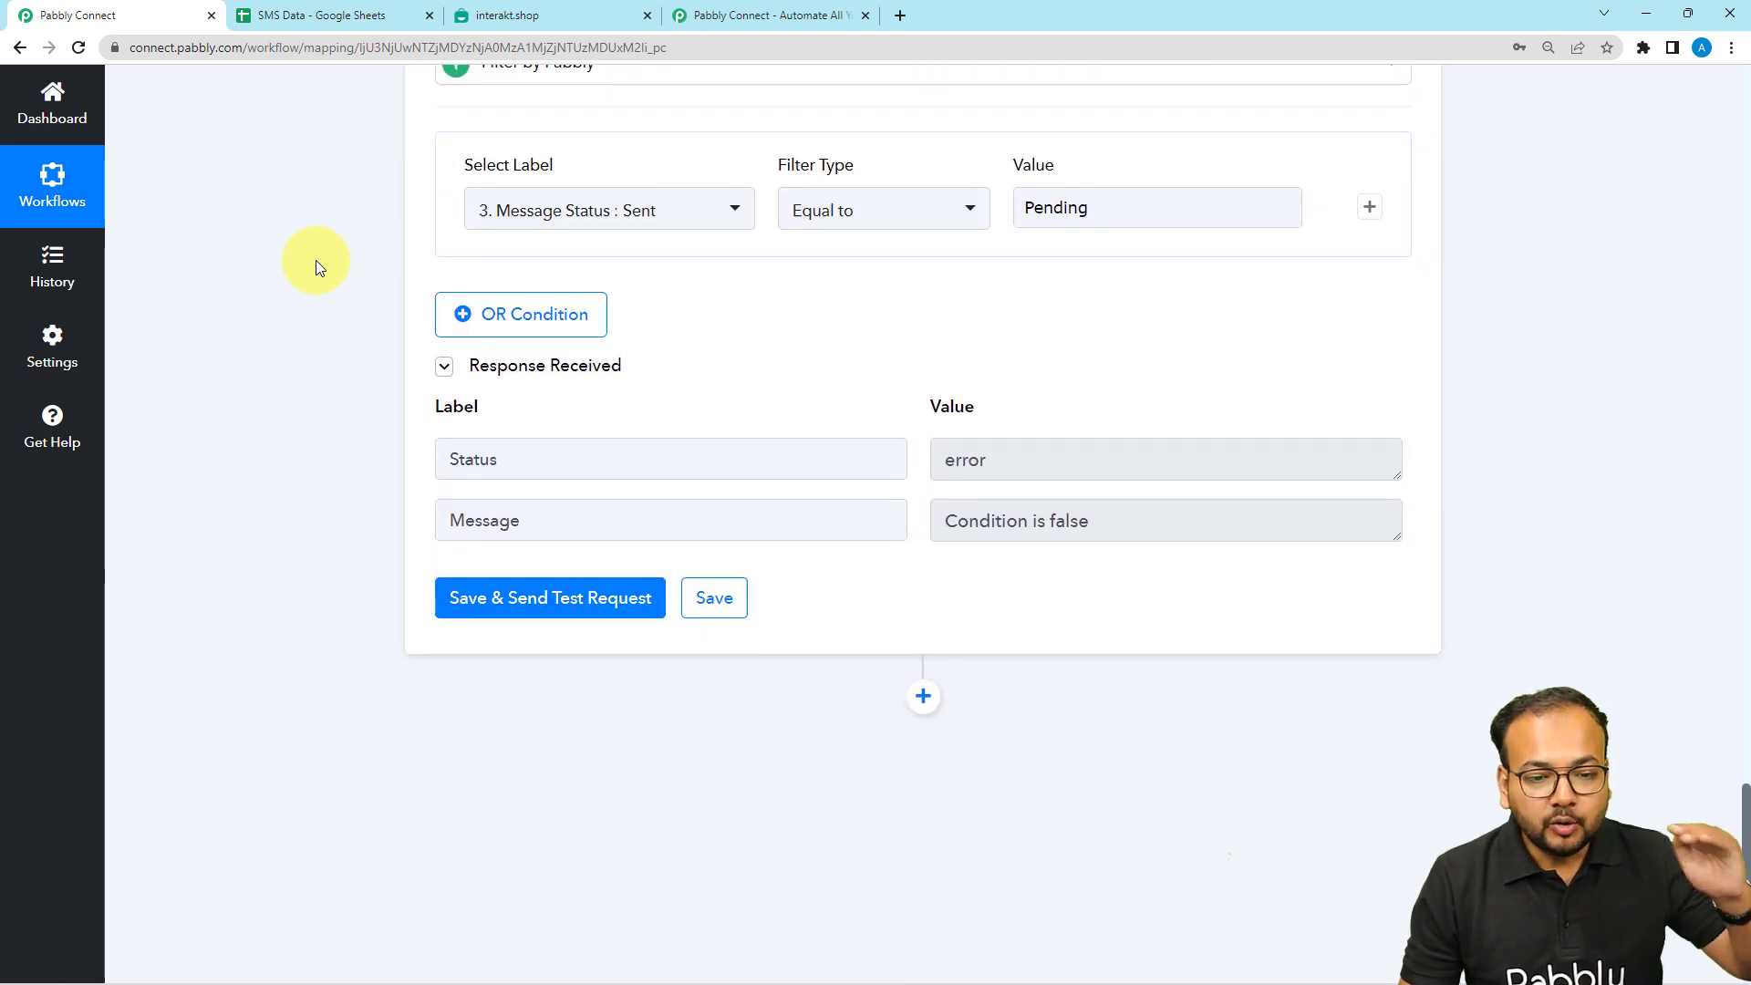
# Add an Interakt action after the Filter step with Send WhatsApp Template Message as the action event
pyautogui.click(923, 435)
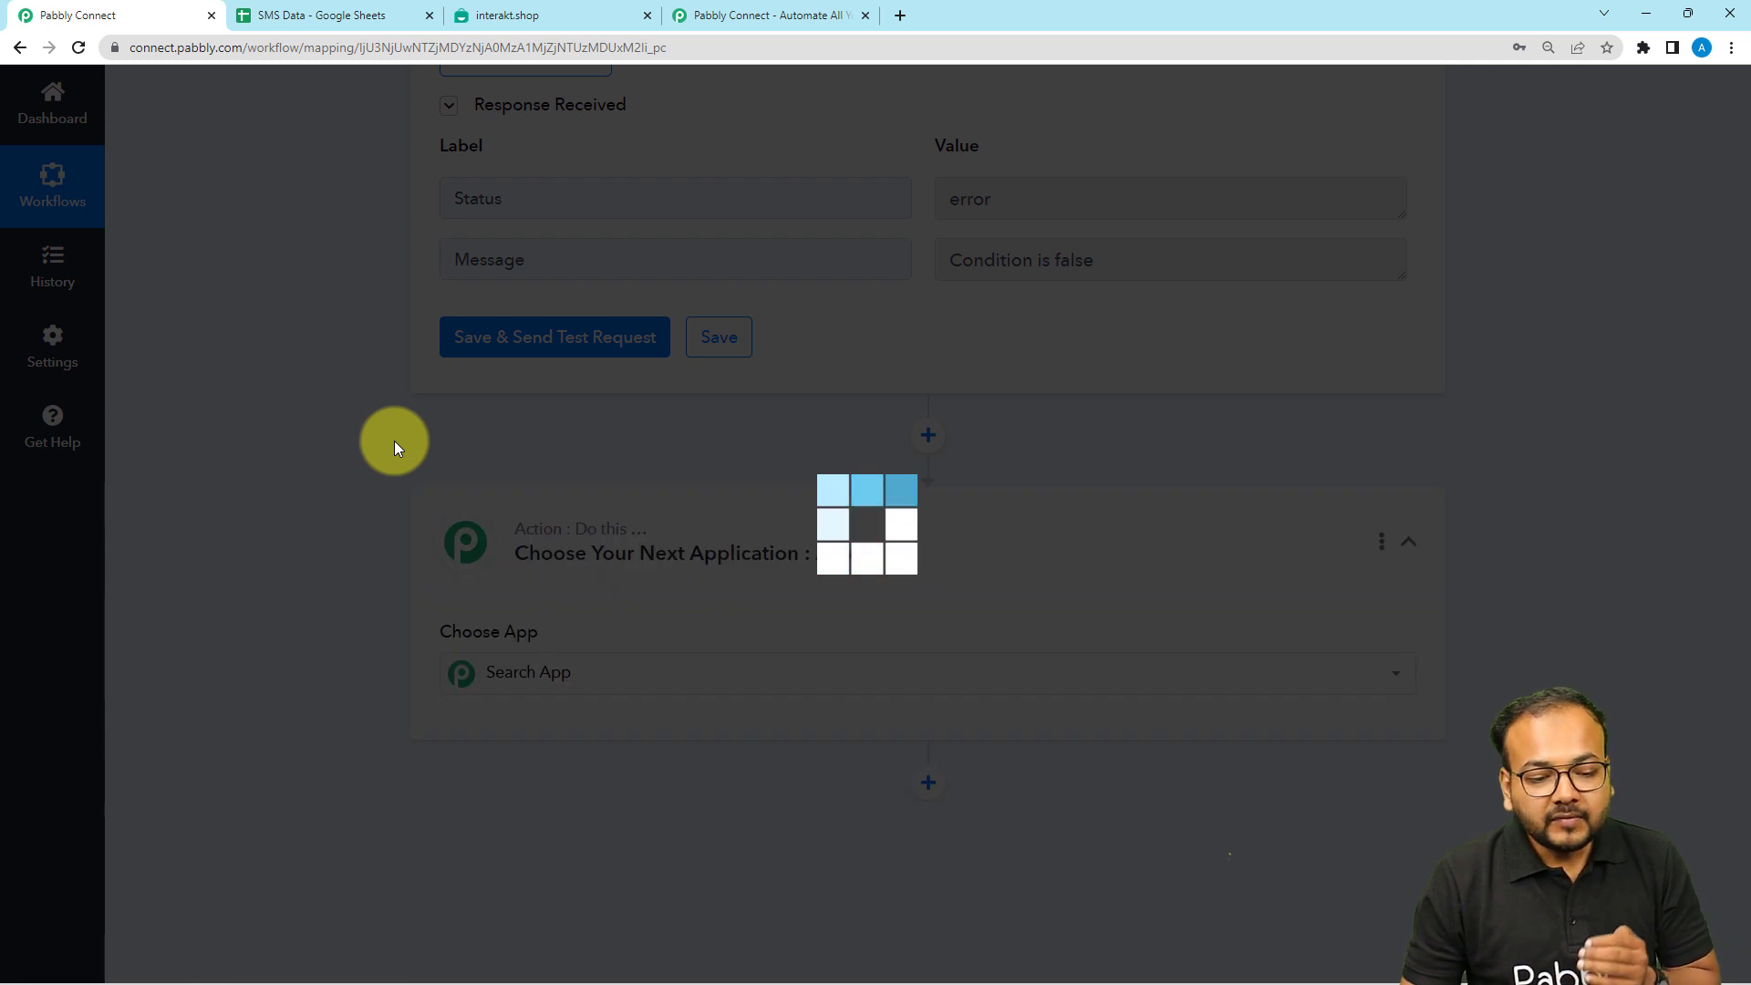
pyautogui.scroll(-3, 394, 442)
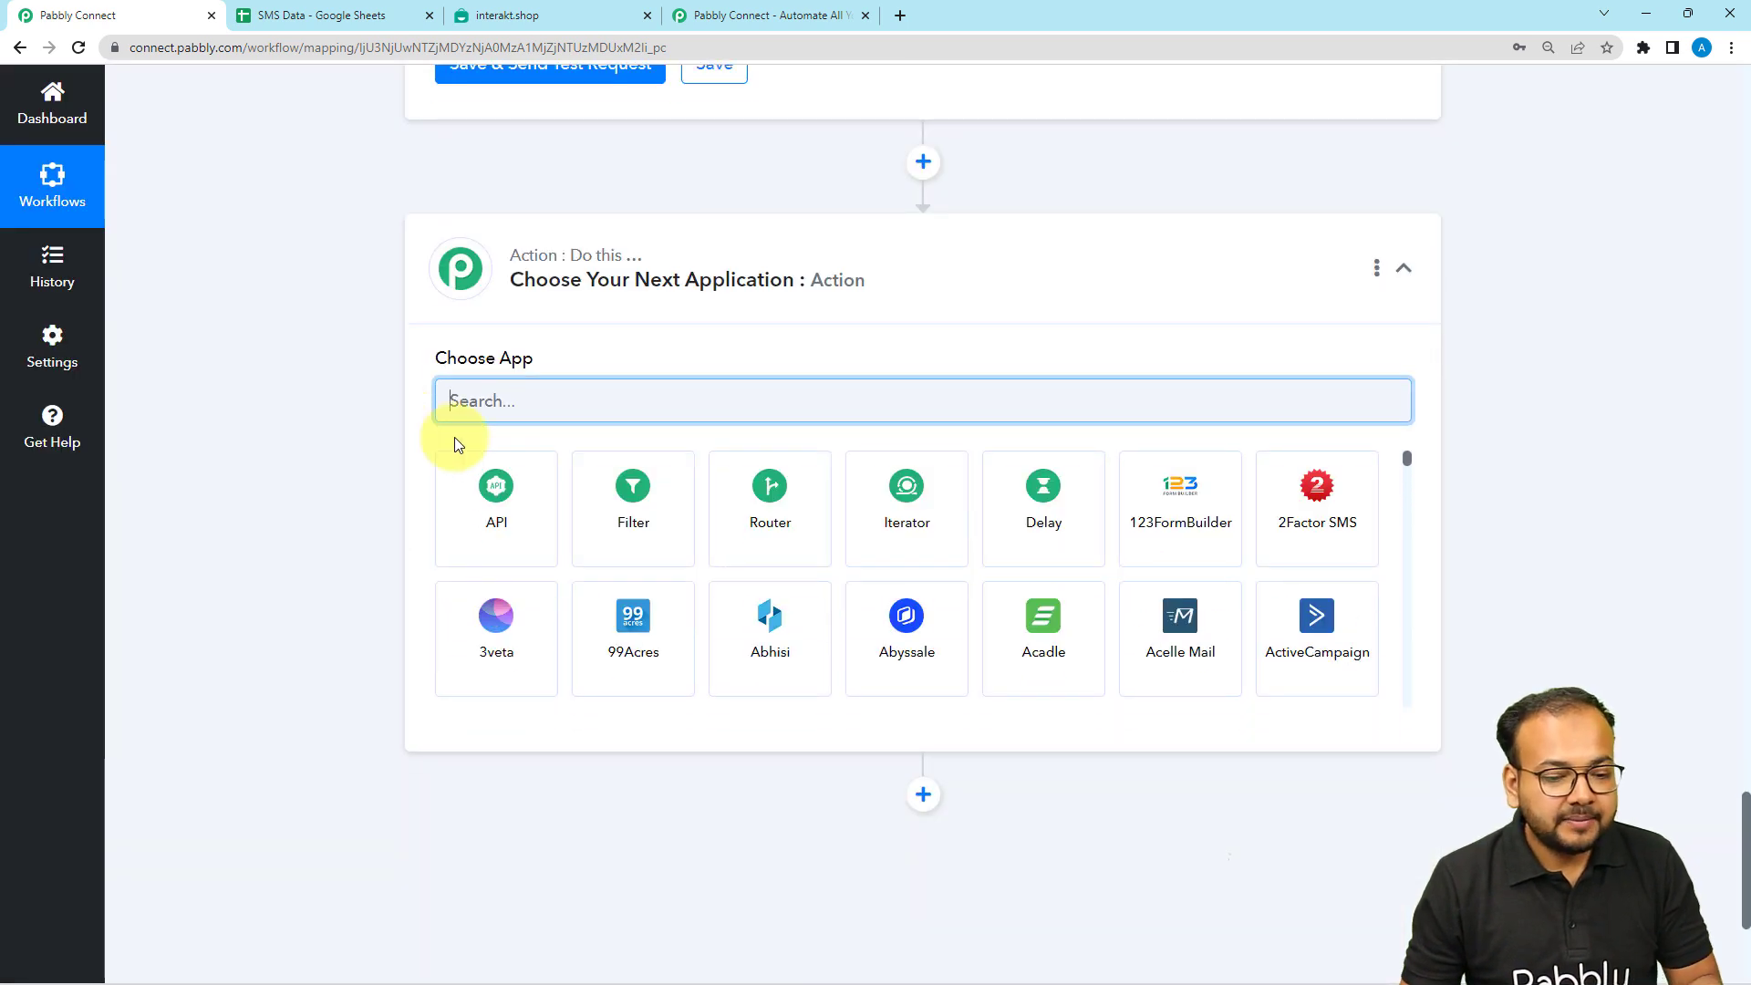
pyautogui.write('inter')
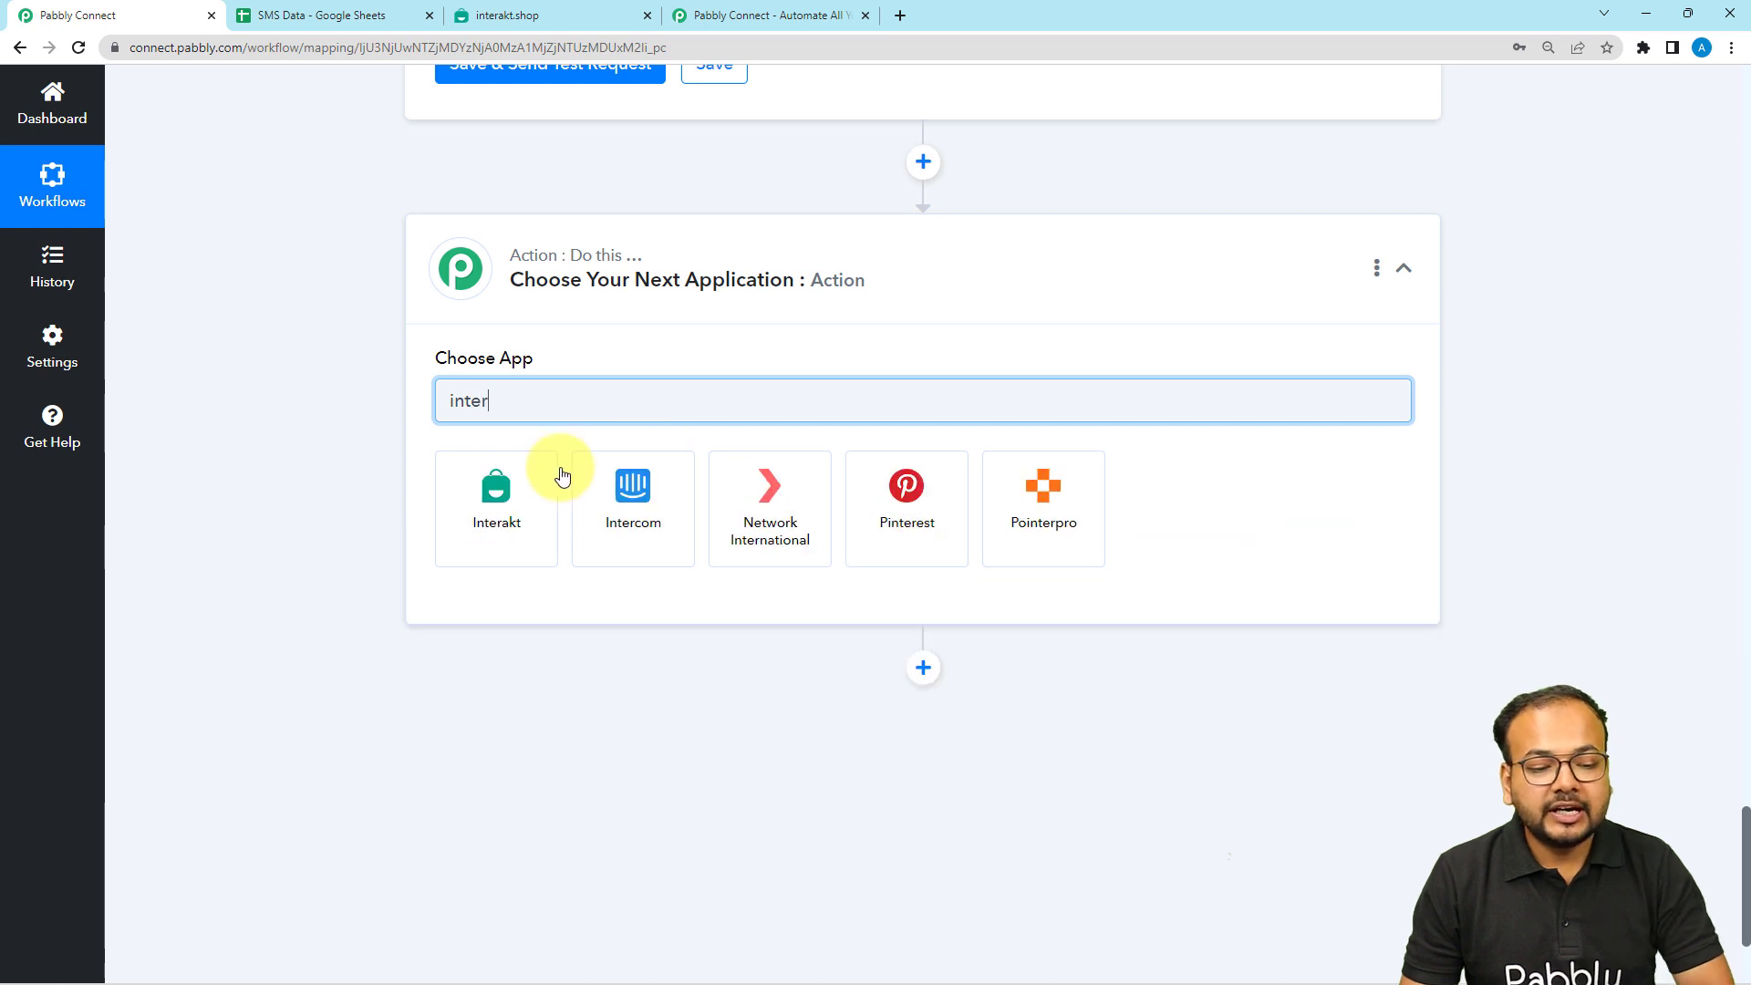
pyautogui.click(509, 500)
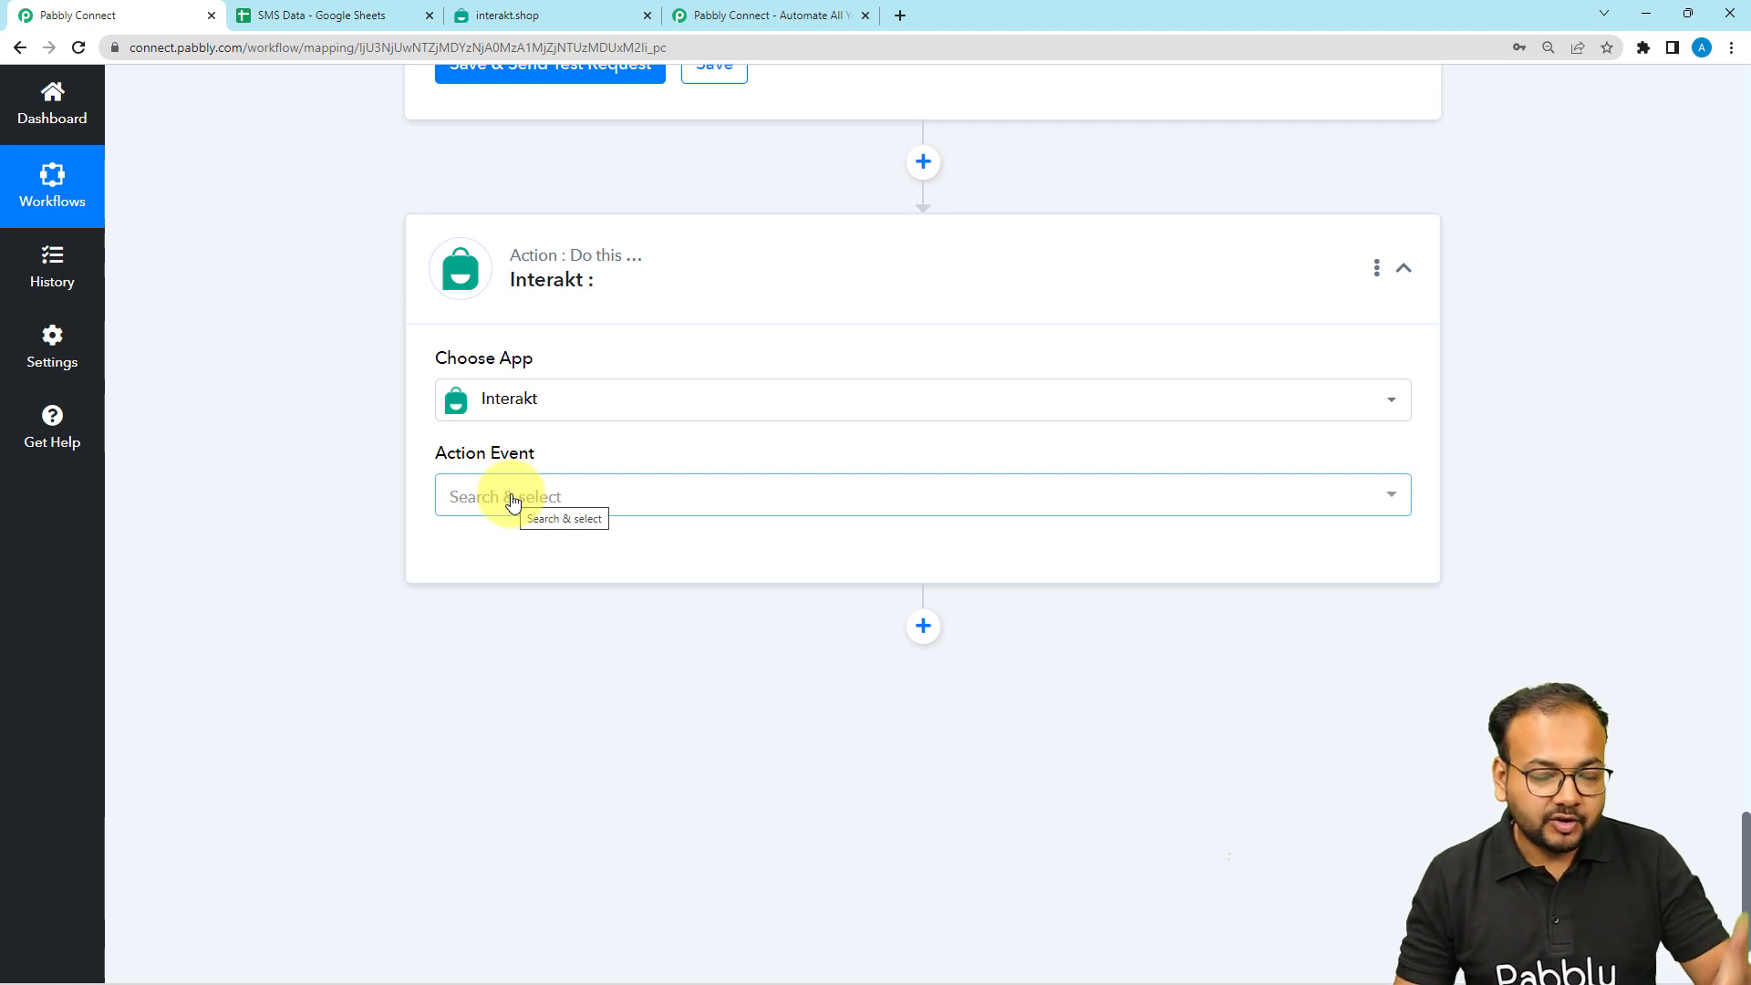
pyautogui.click(512, 503)
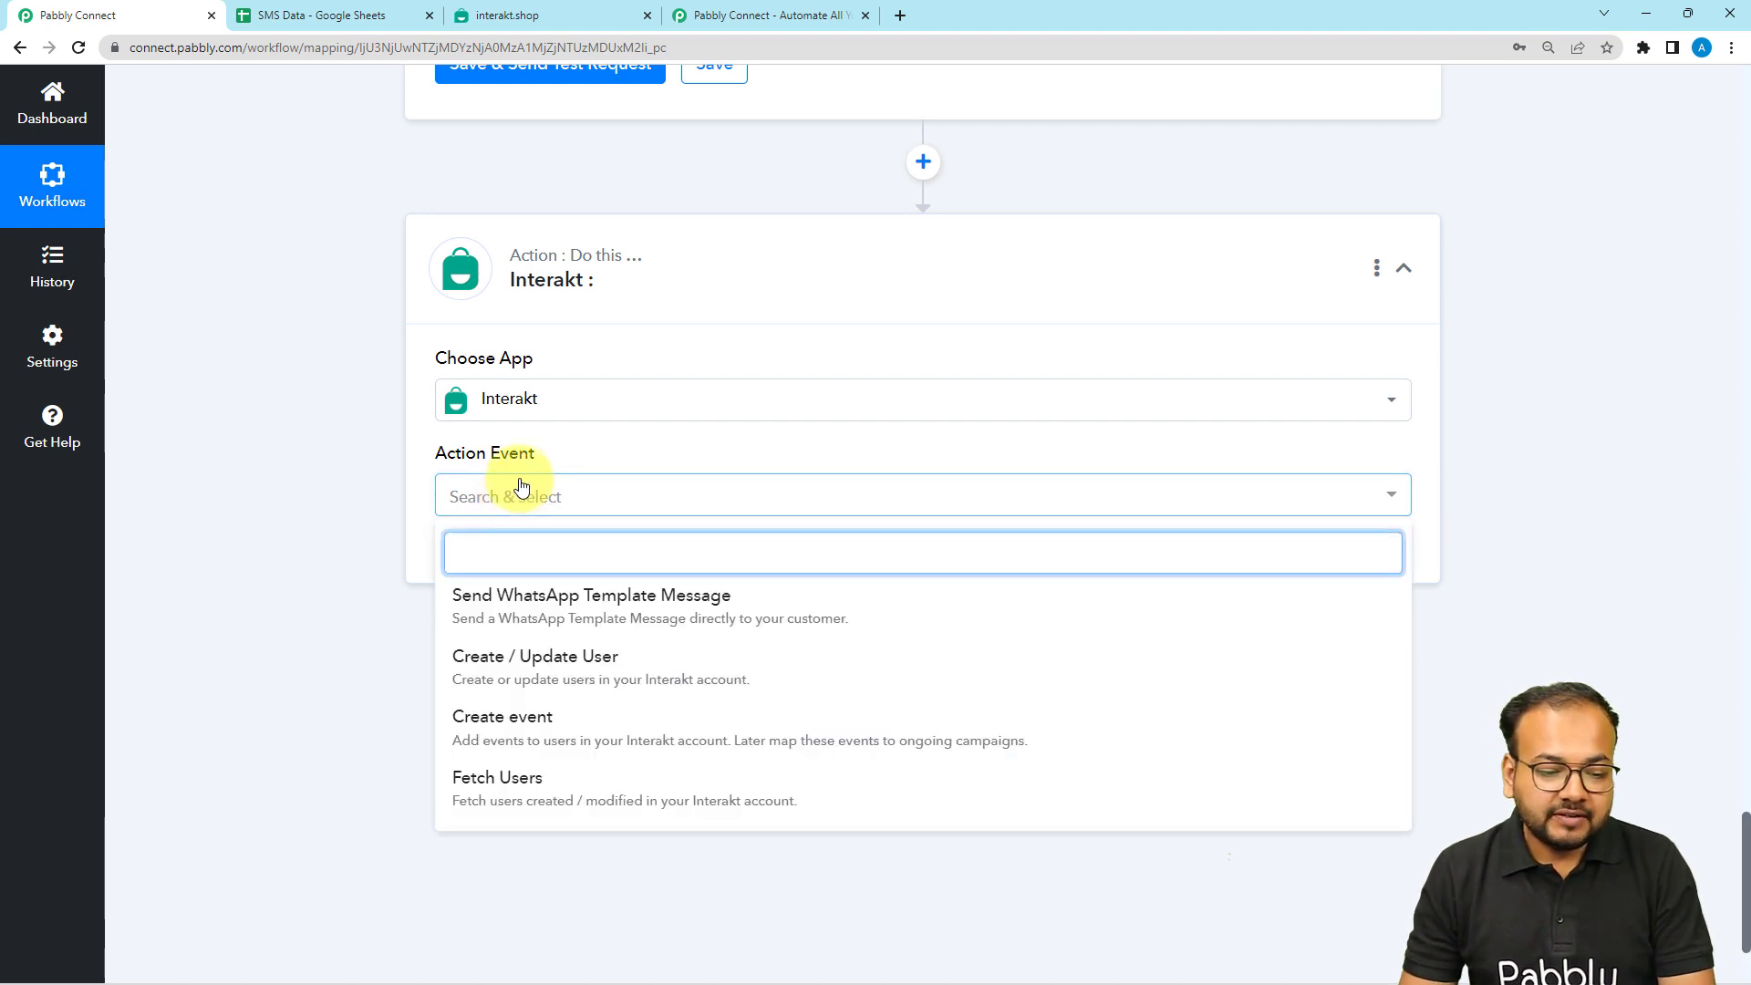
pyautogui.click(554, 618)
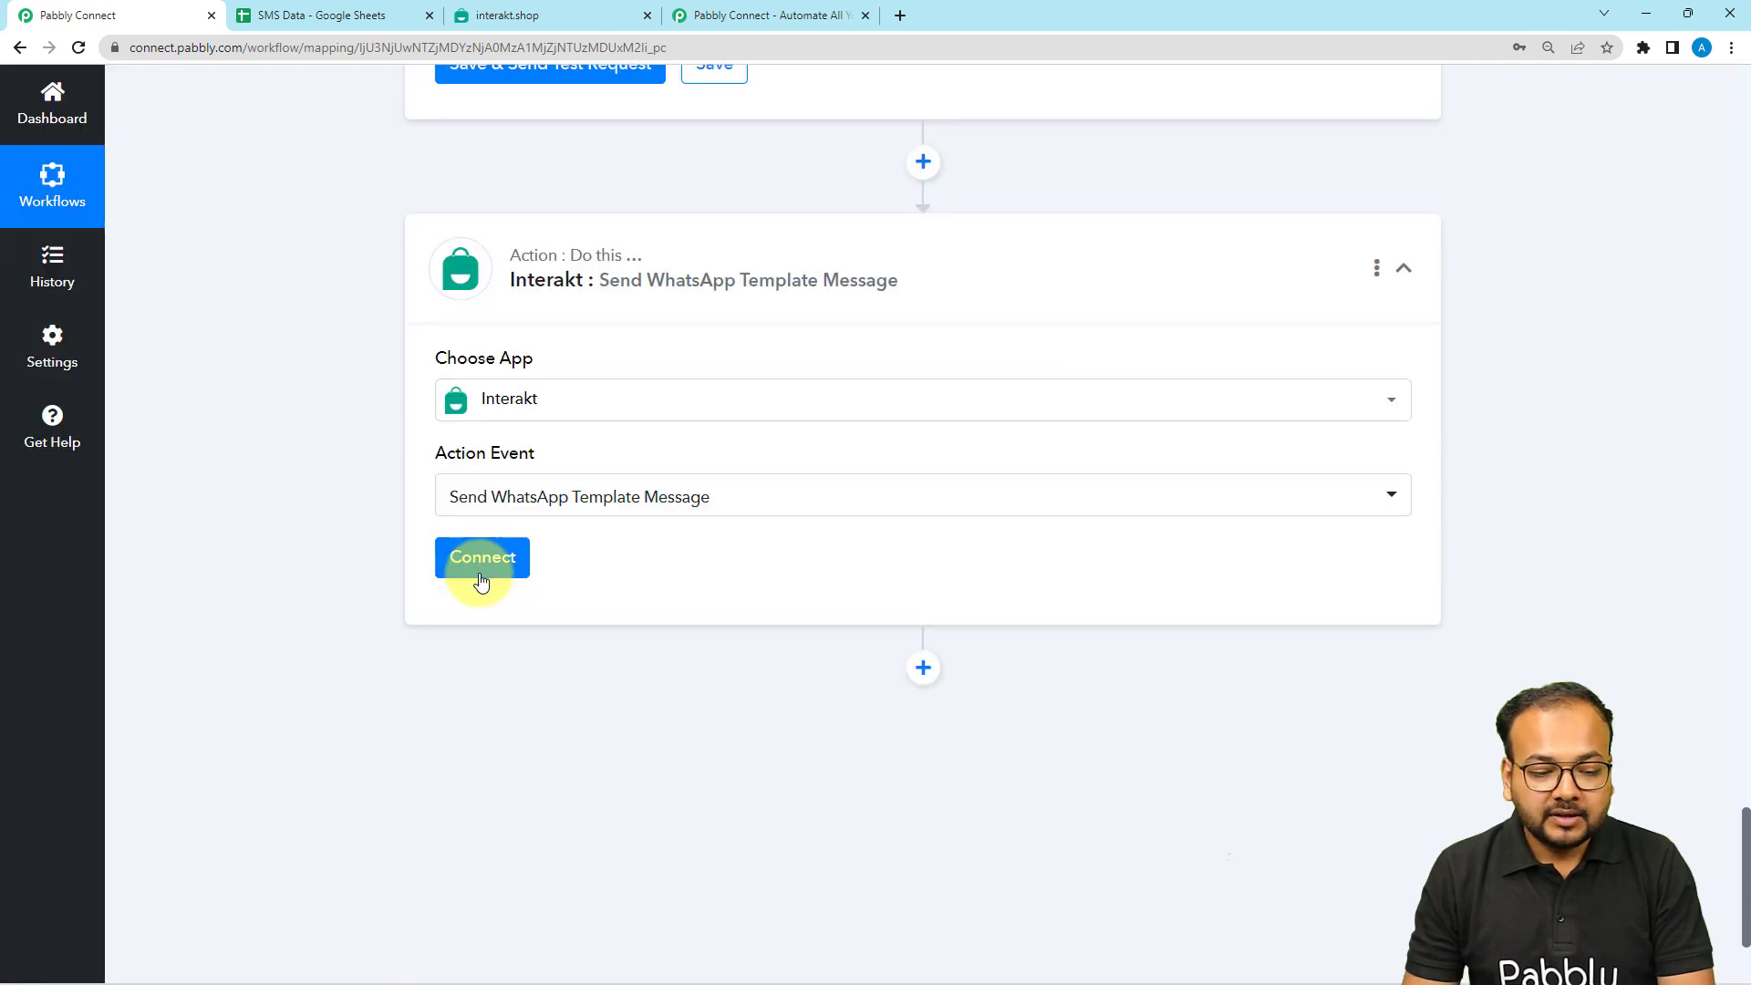
# Start adding a new Interakt connection and read where its Secret Key can be found
pyautogui.click(481, 577)
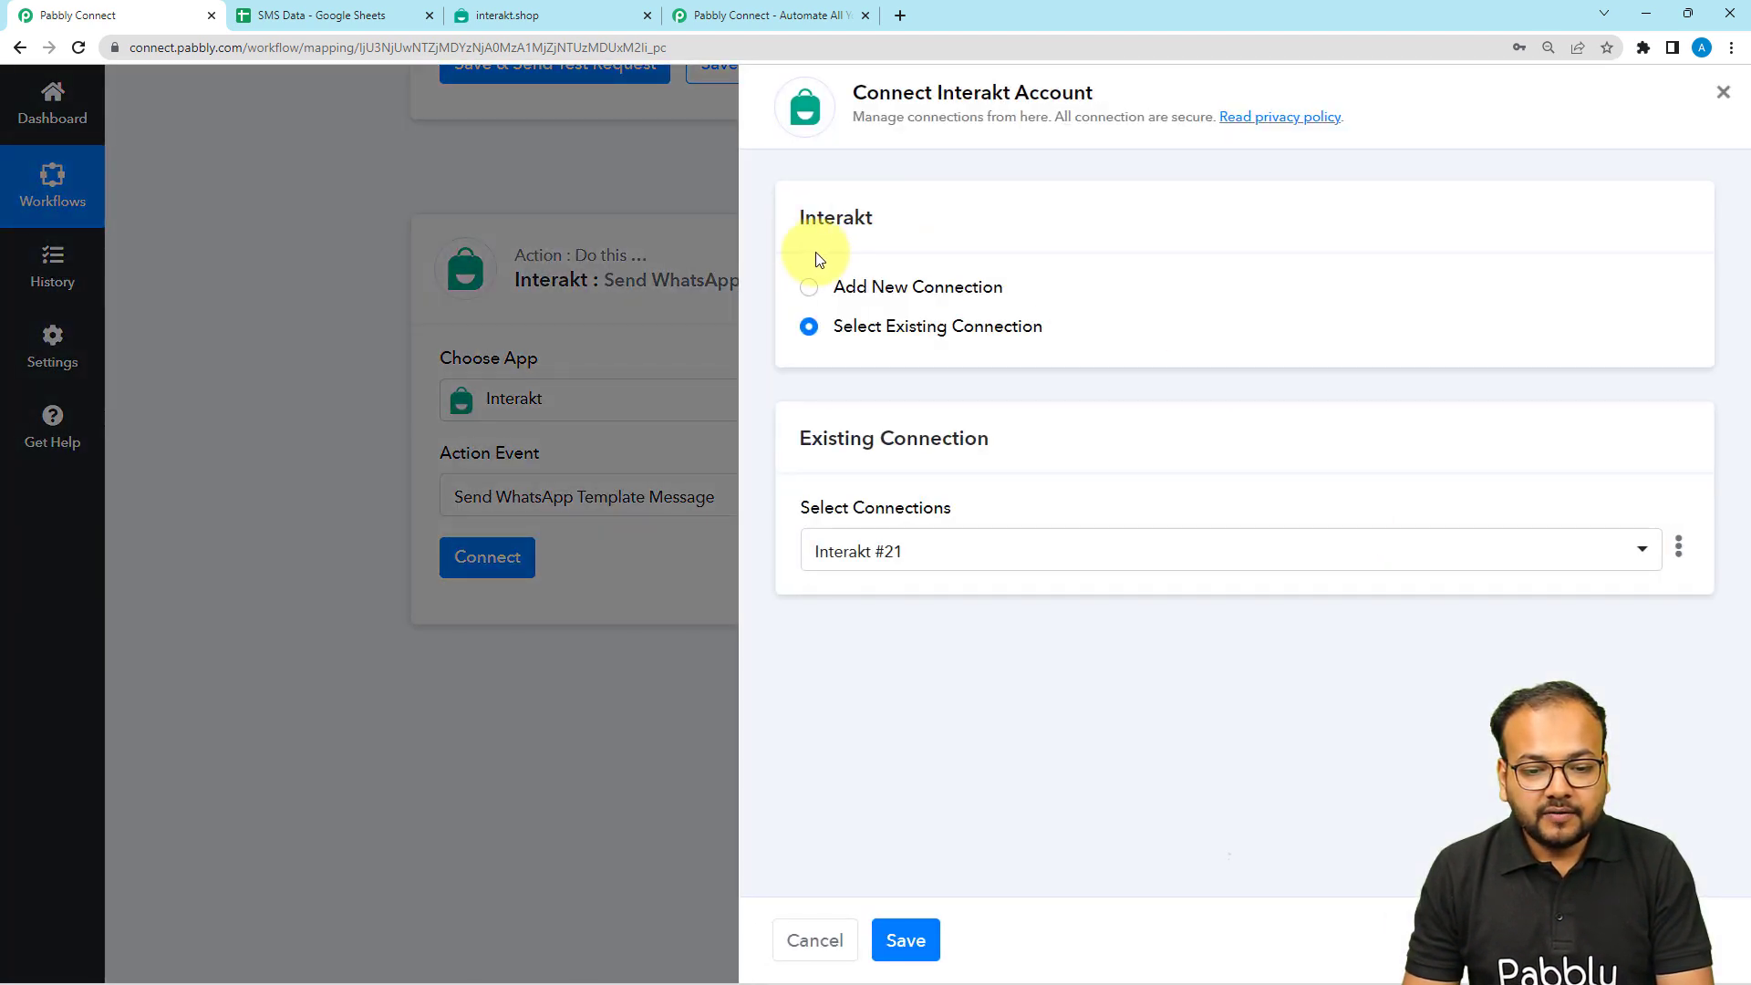
pyautogui.click(808, 288)
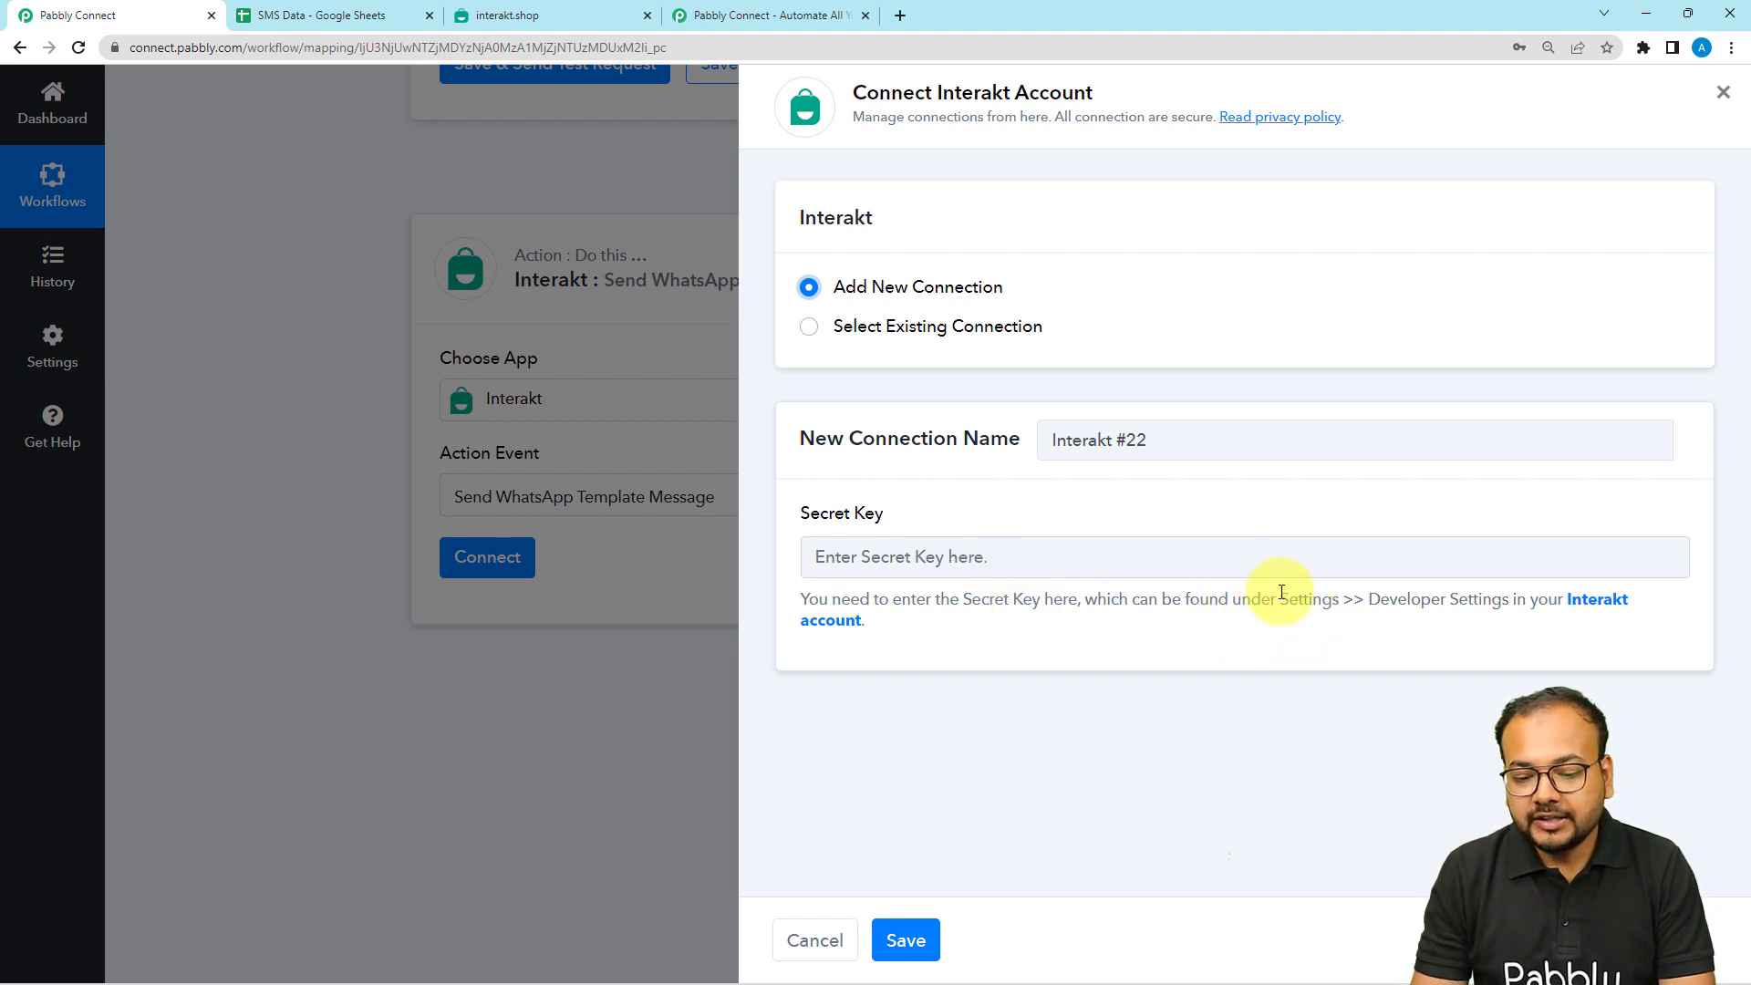
pyautogui.moveTo(1281, 594); pyautogui.dragTo(1541, 612)
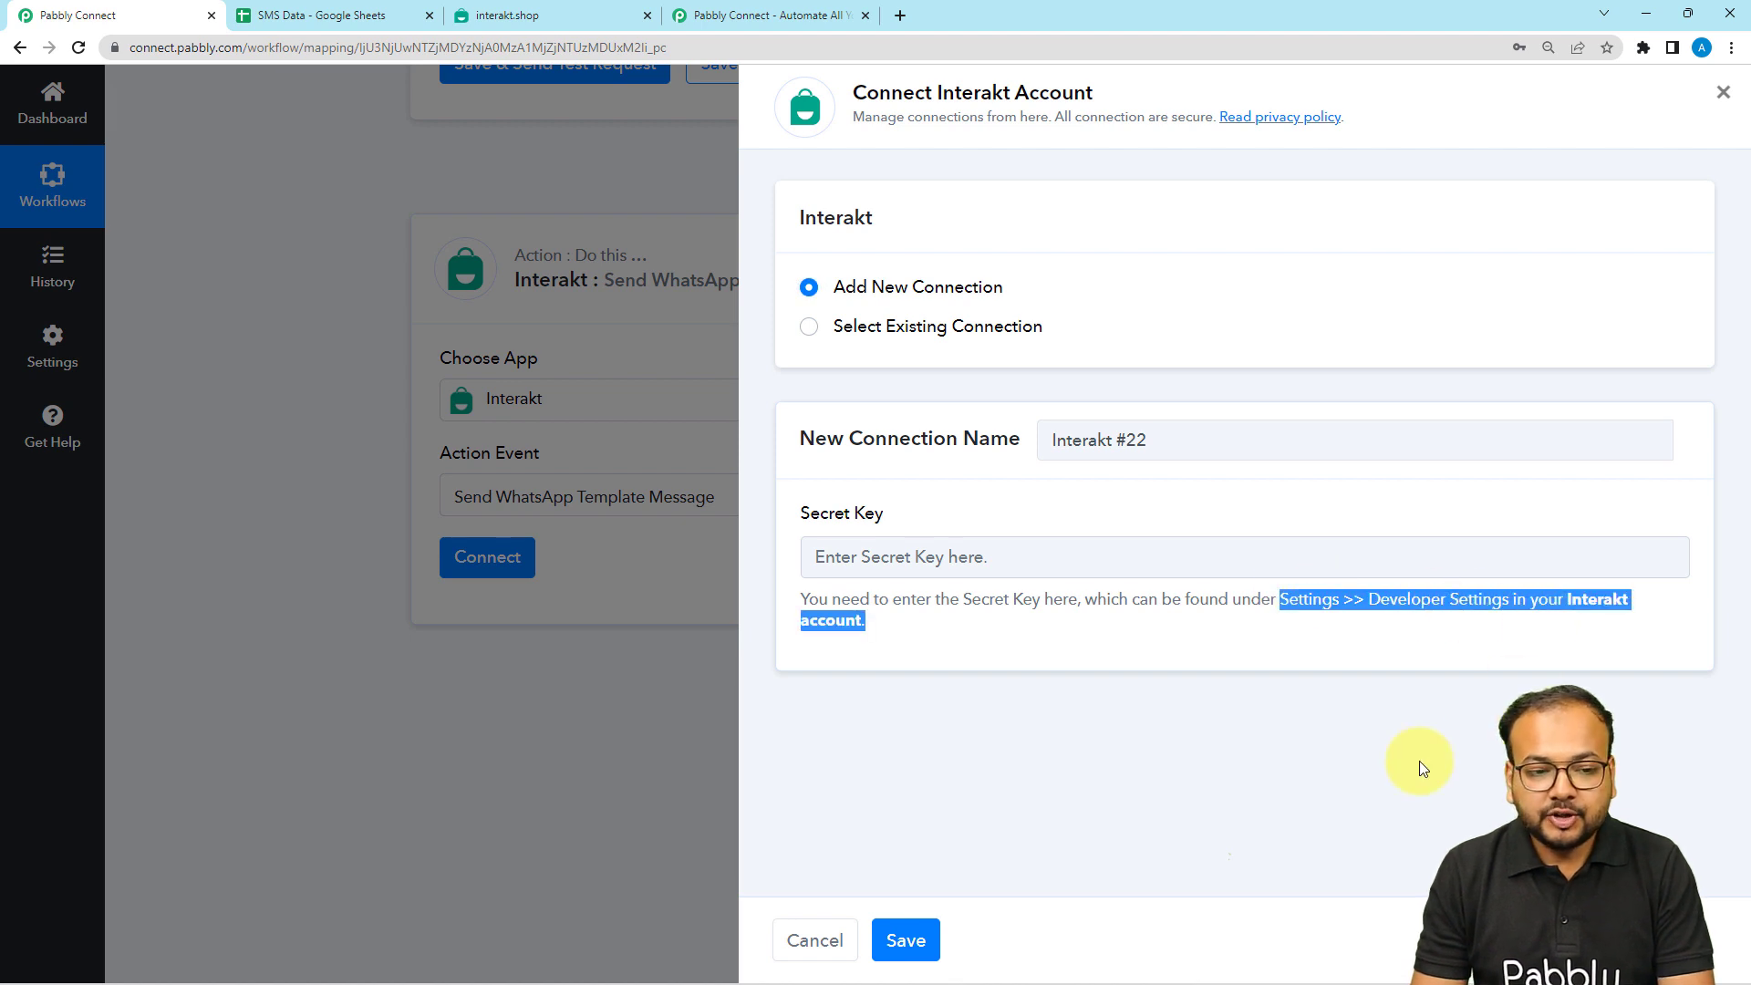
# Switch to Interakt and copy the account's Secret Key from the Developer Settings
pyautogui.click(562, 12)
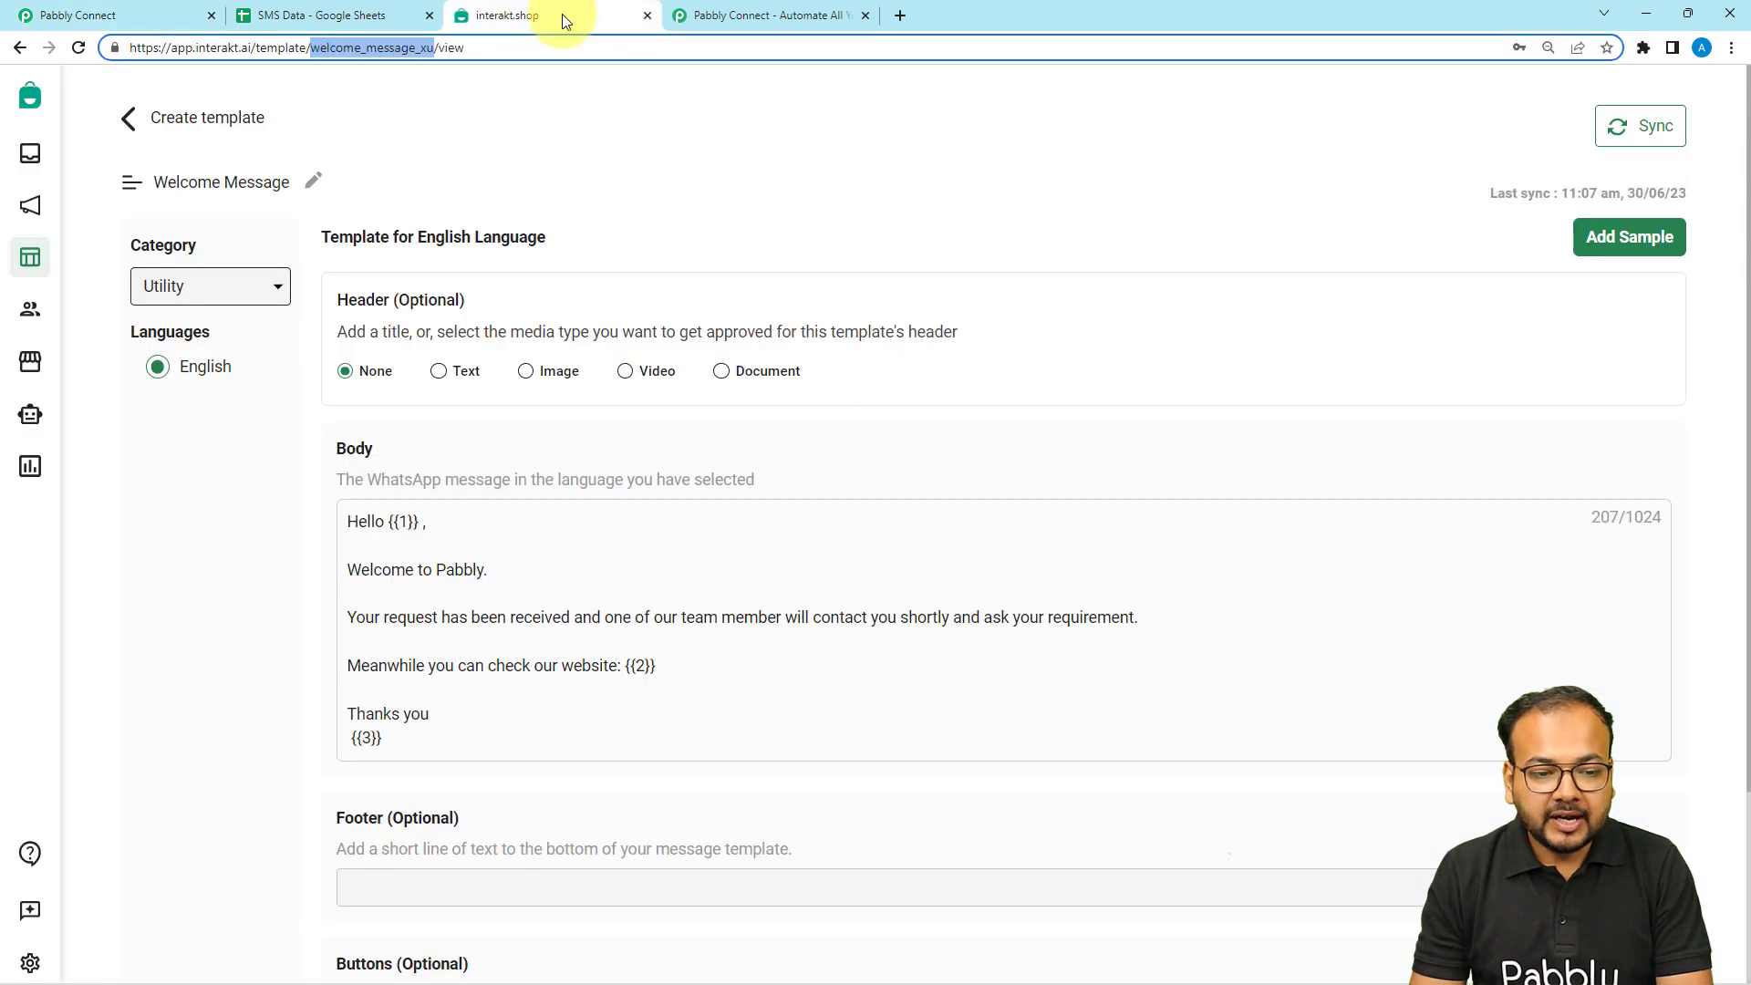
pyautogui.click(131, 119)
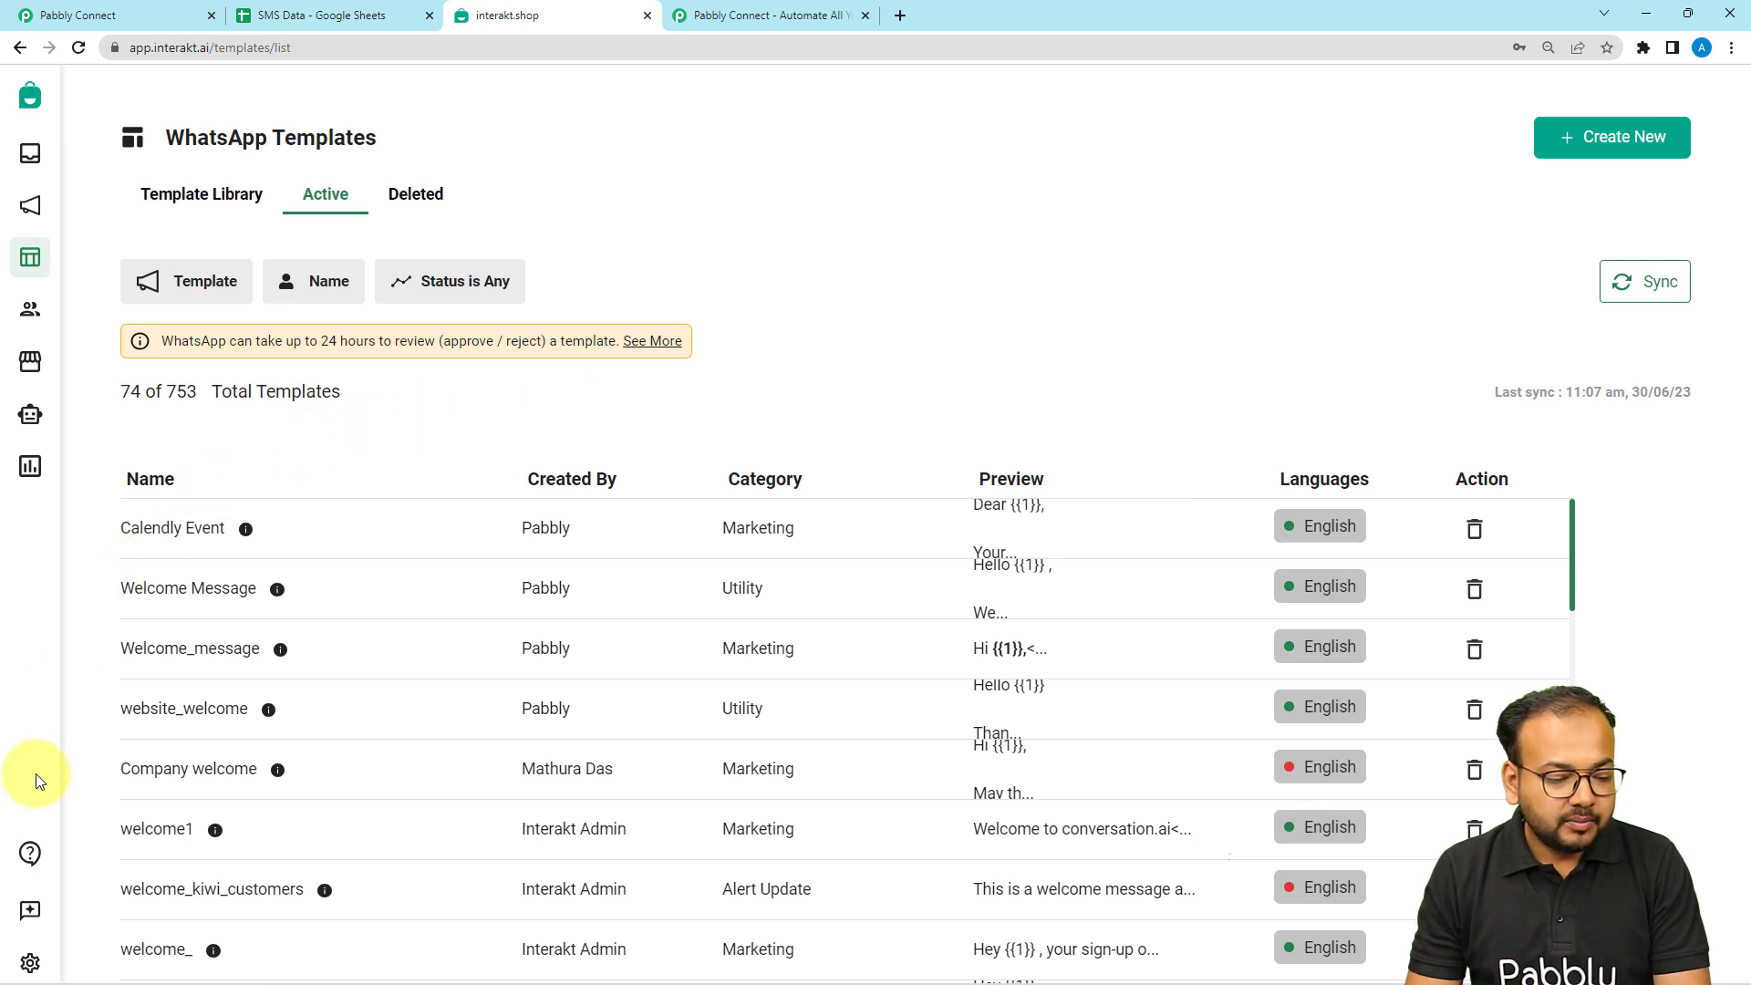
pyautogui.click(33, 965)
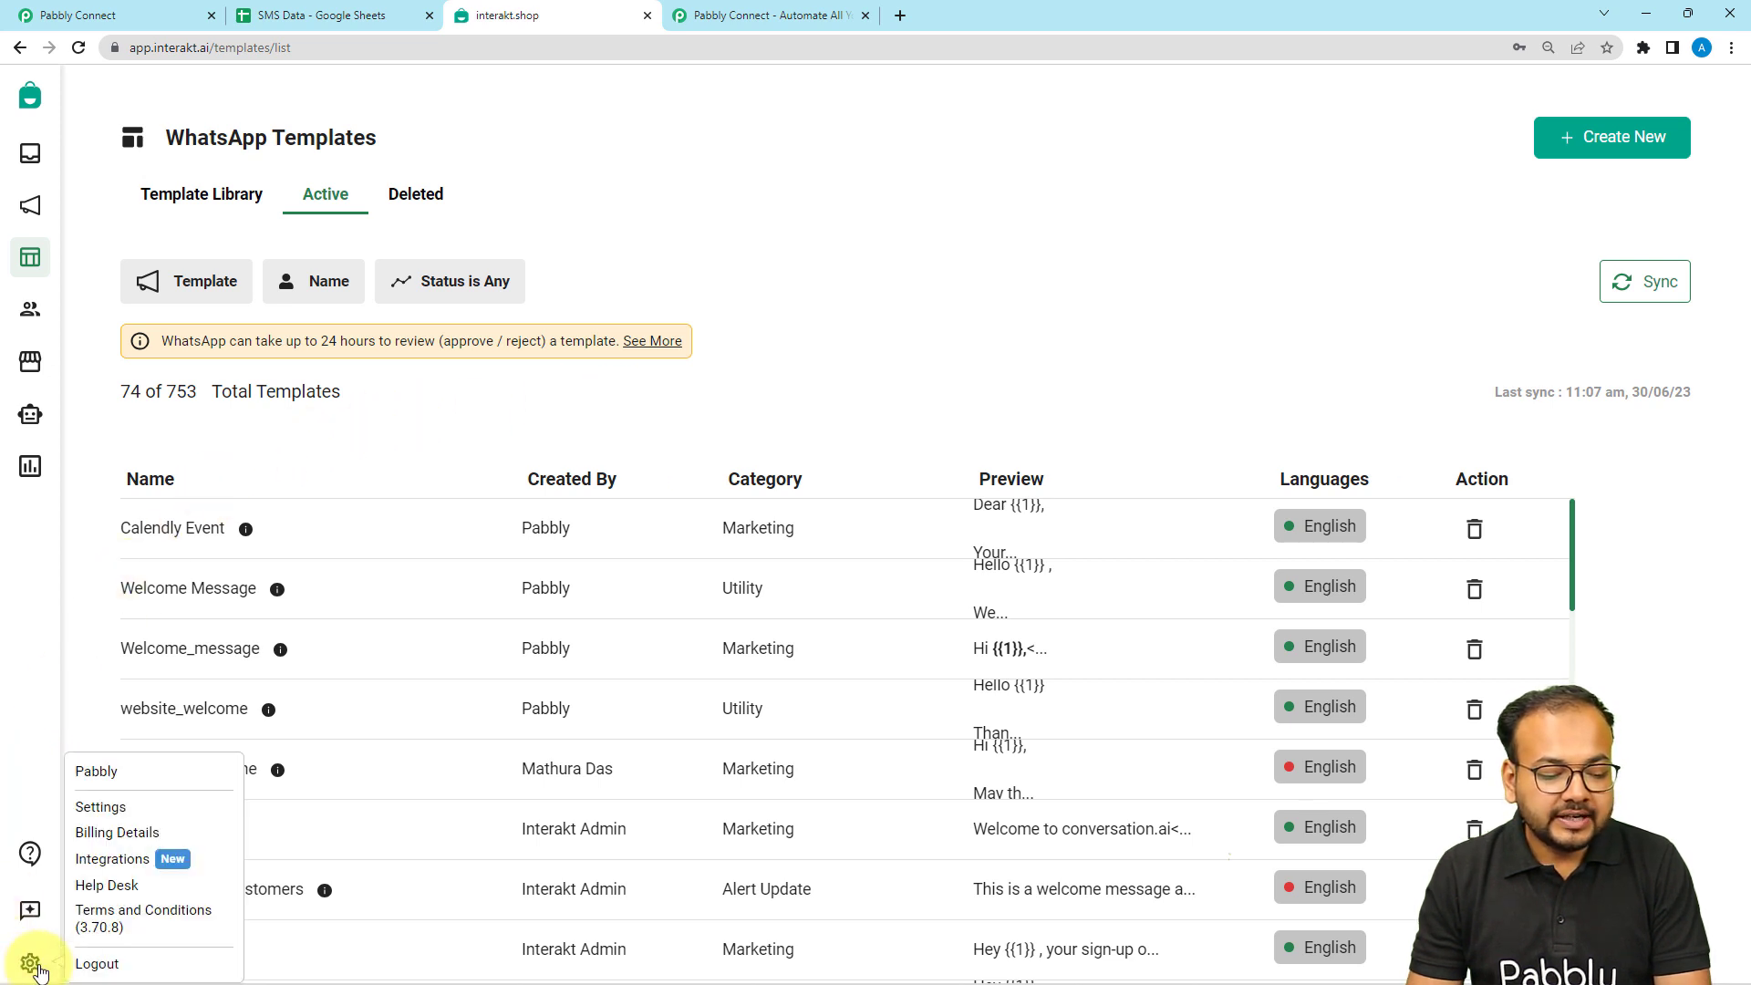
pyautogui.click(98, 808)
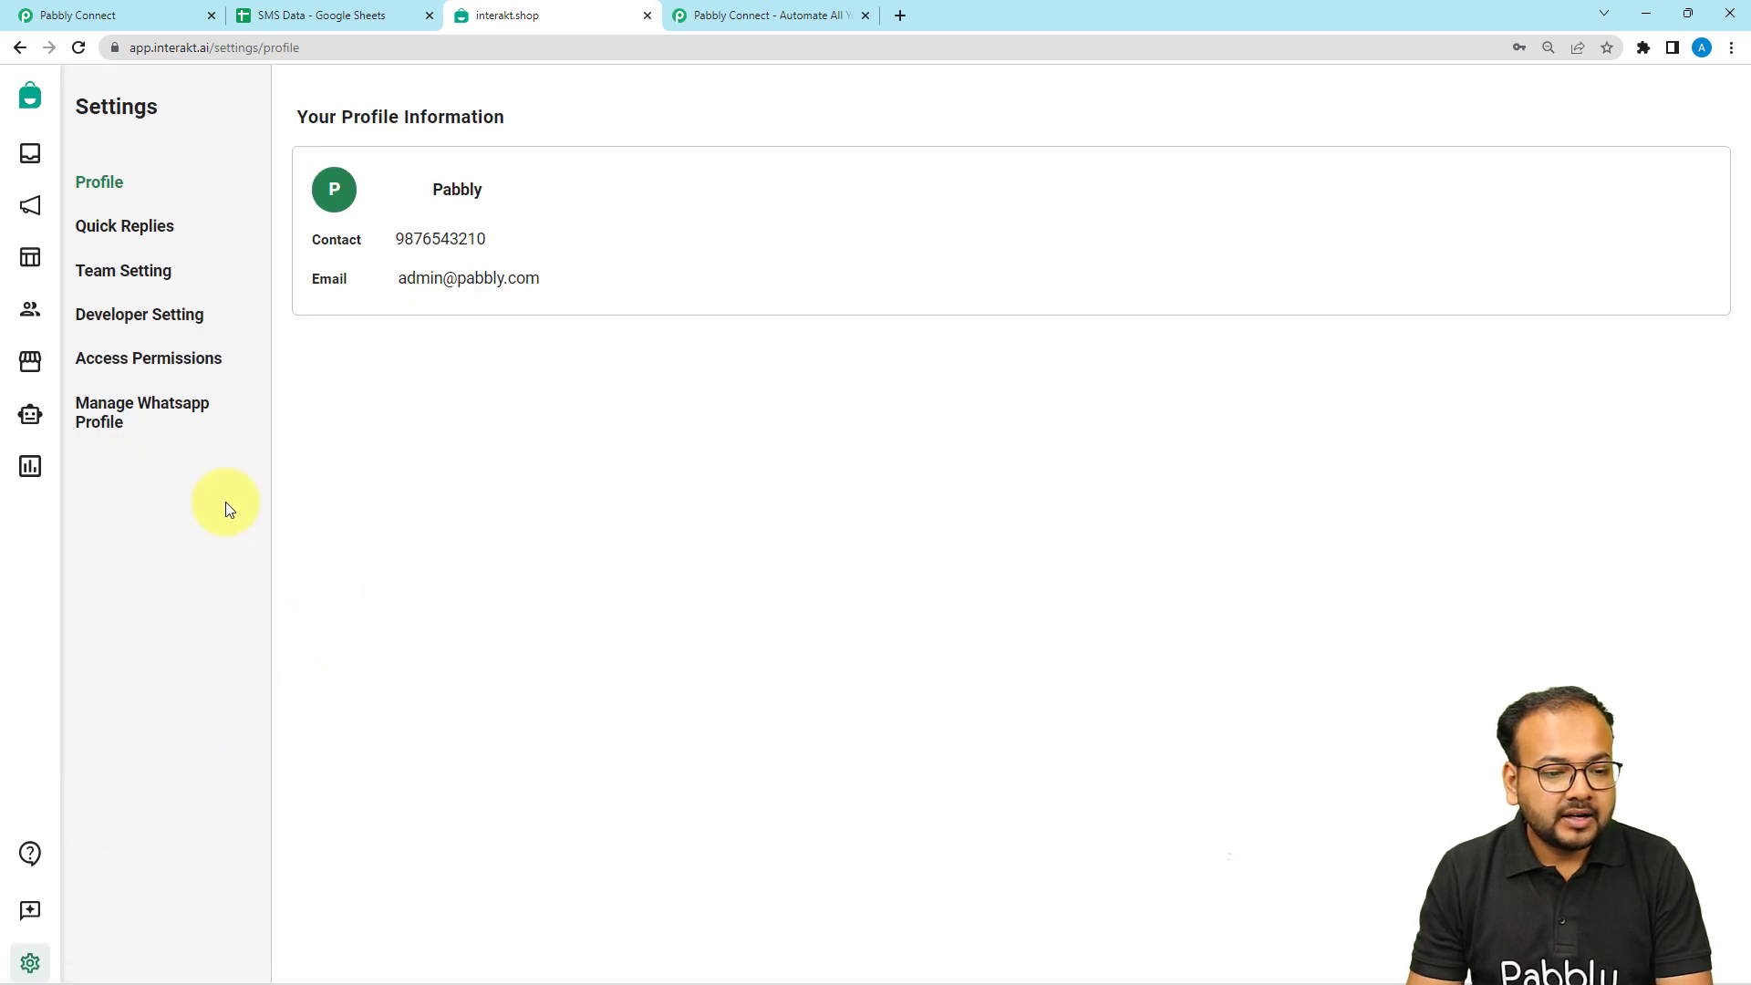
pyautogui.click(142, 314)
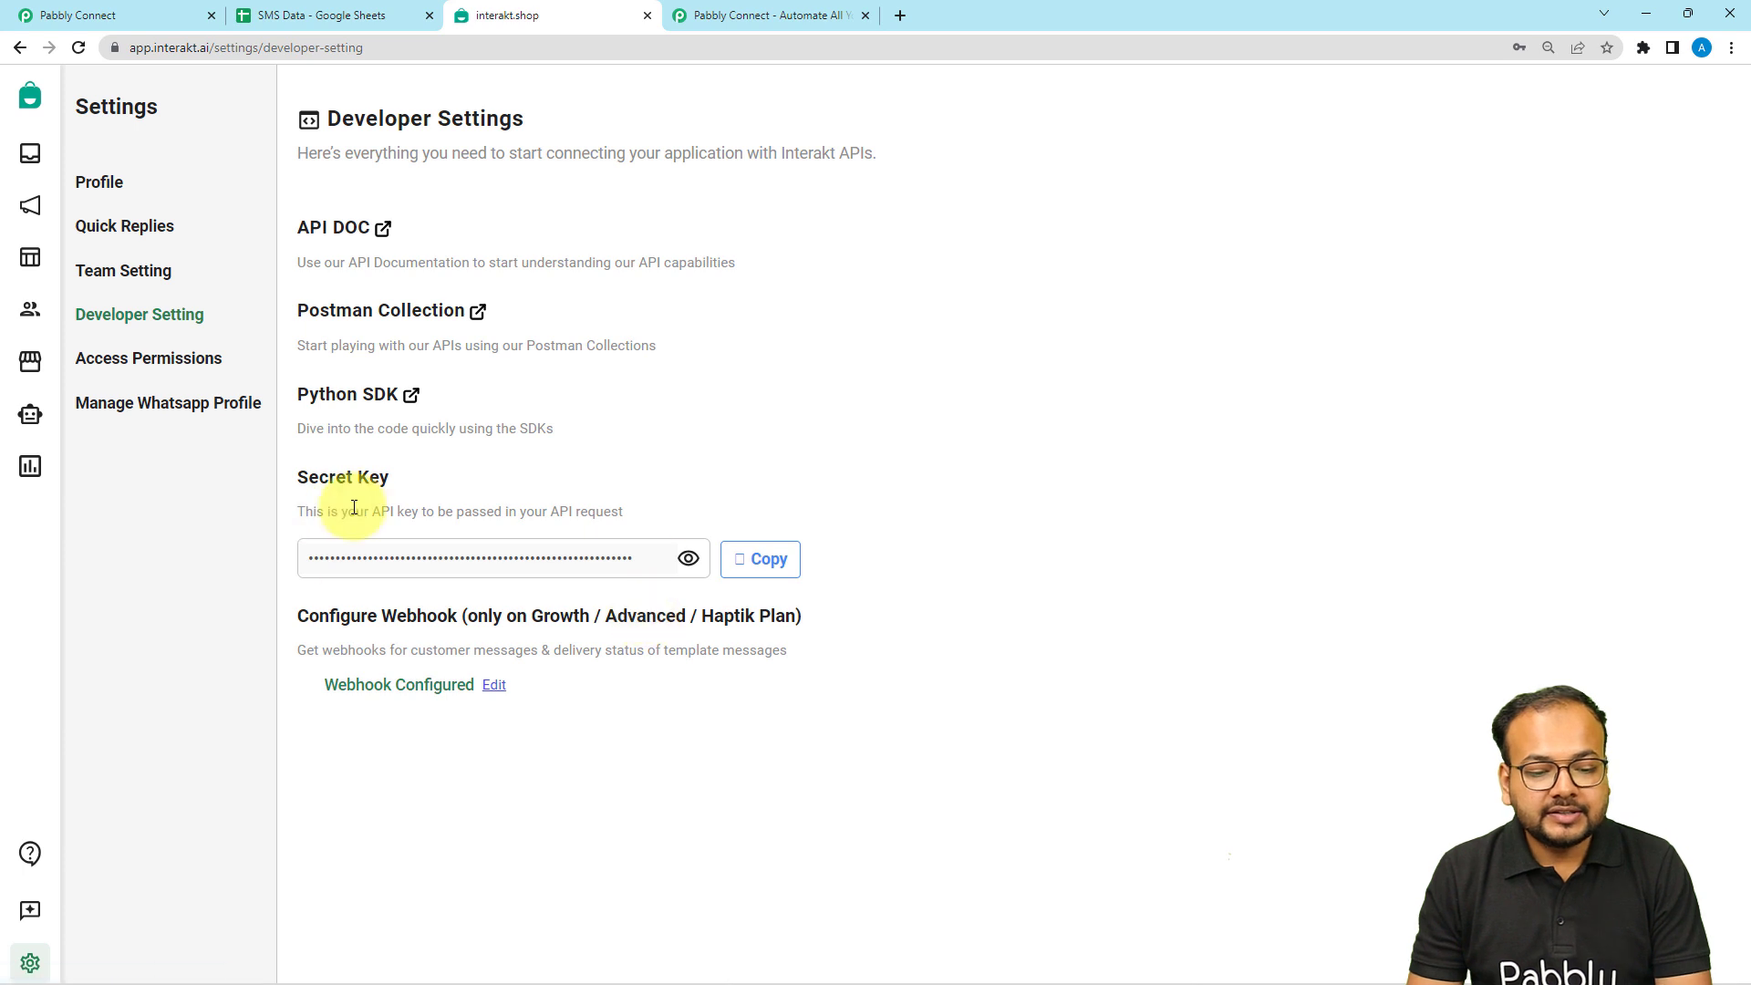
pyautogui.click(758, 562)
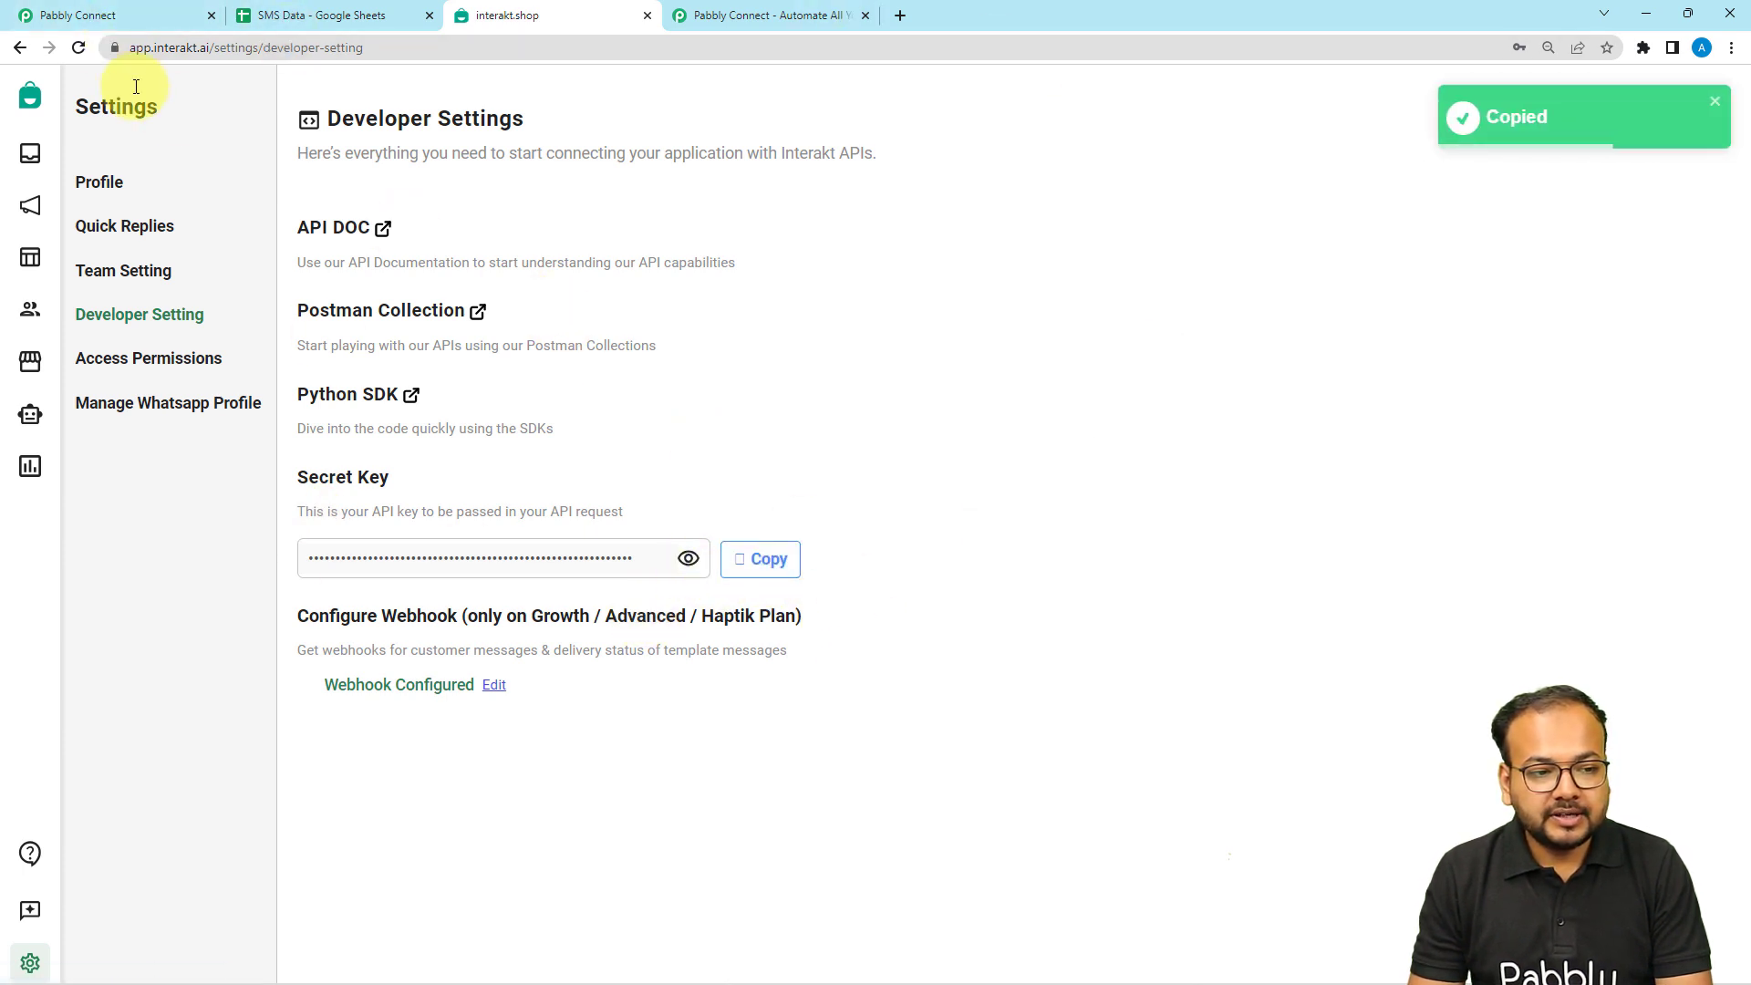
# Return to Pabbly Connect, paste the Secret Key into the new Interakt connection and save it
pyautogui.click(84, 15)
pyautogui.rightClick(906, 558)
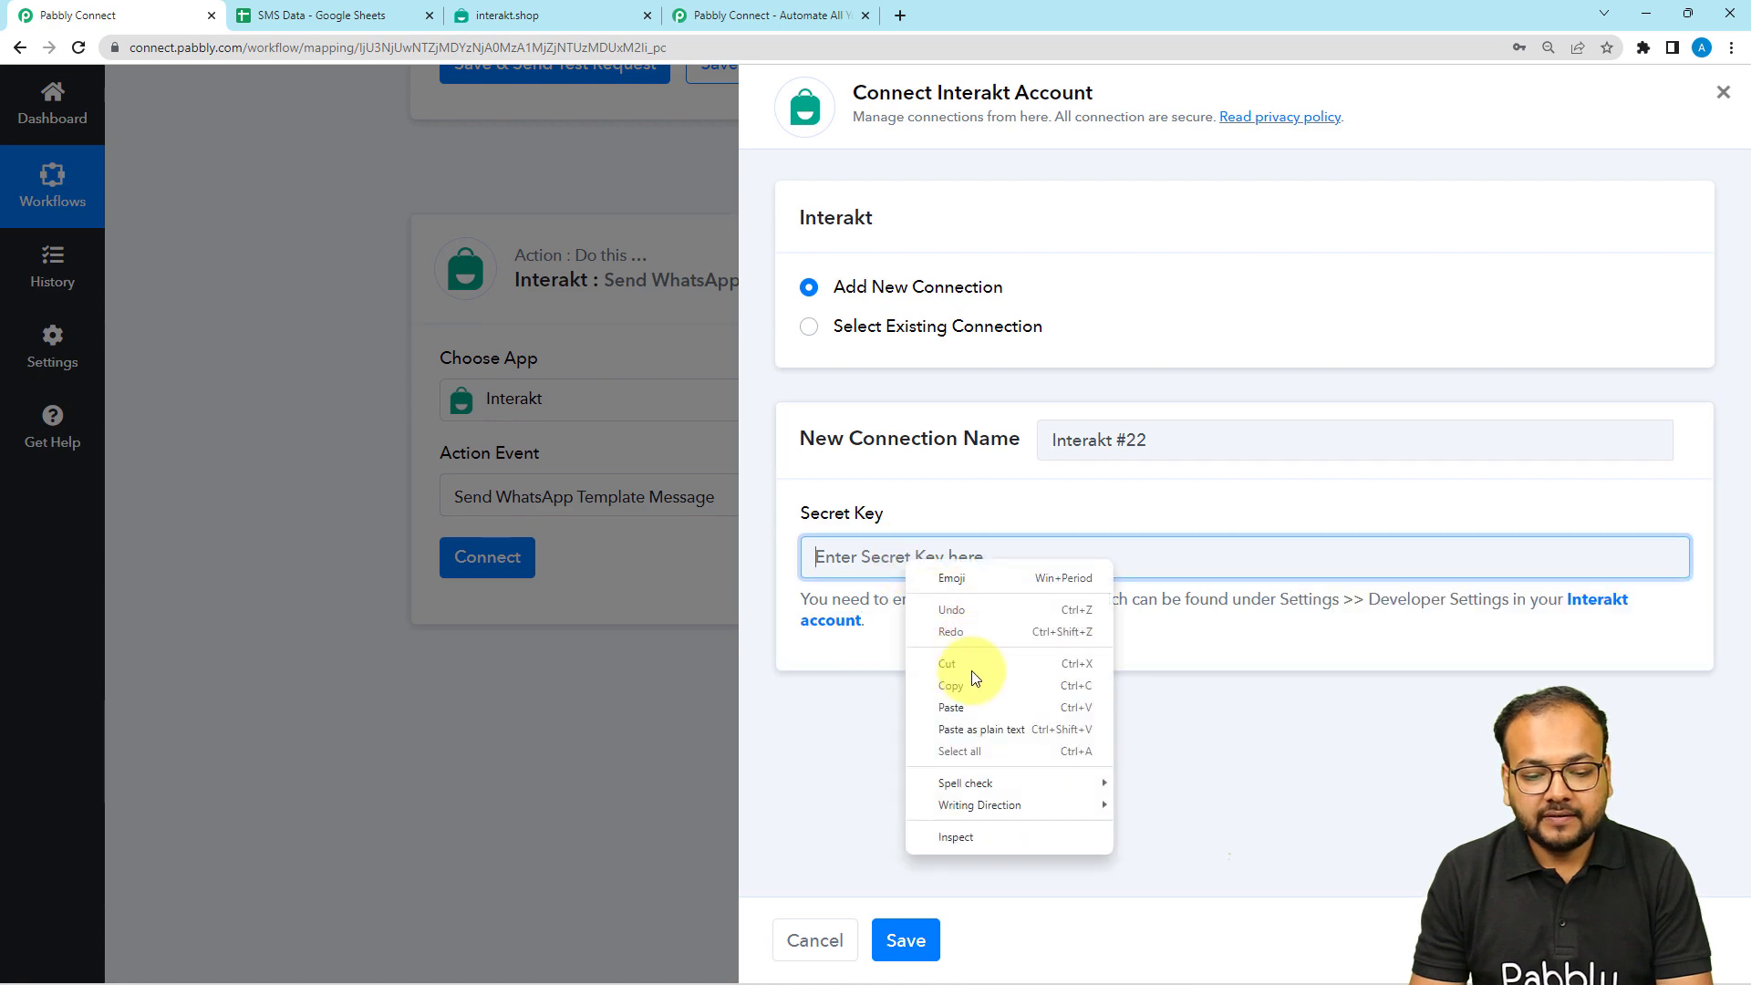
pyautogui.click(967, 727)
pyautogui.click(907, 939)
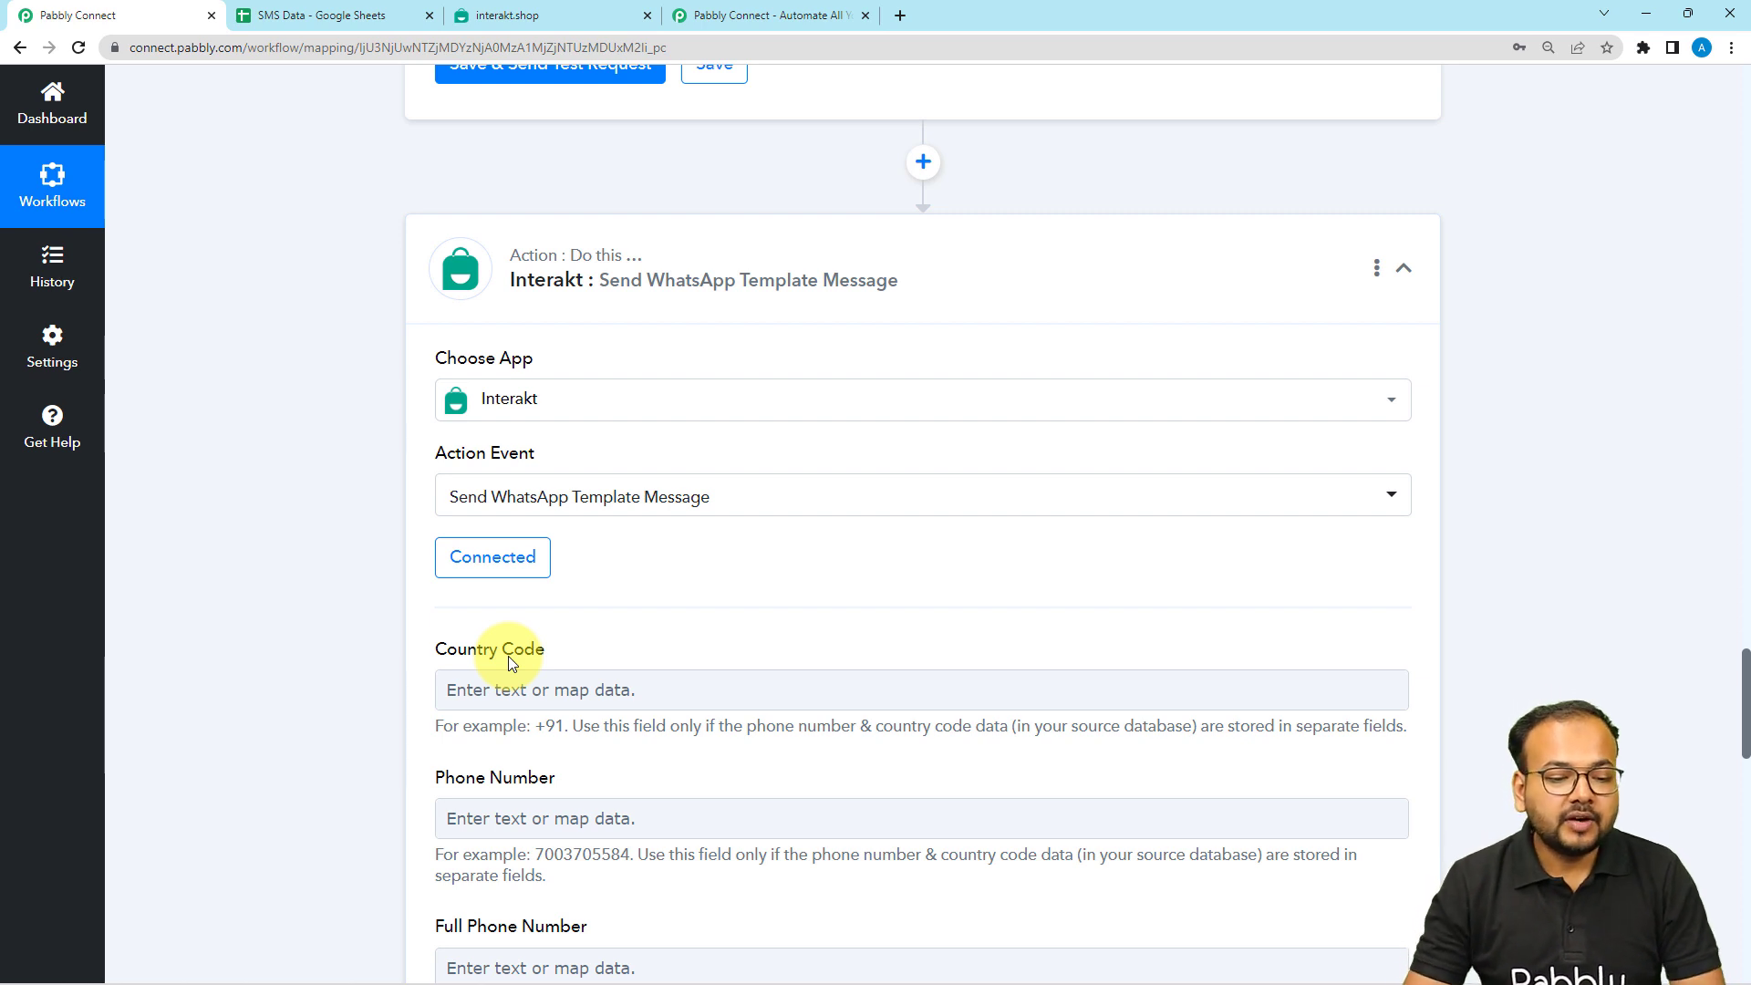
# Review the Interakt step's phone number fields against the Mobile No. data in the SMS Data sheet and the Iterator response
pyautogui.scroll(-3, 507, 655)
pyautogui.click(465, 417)
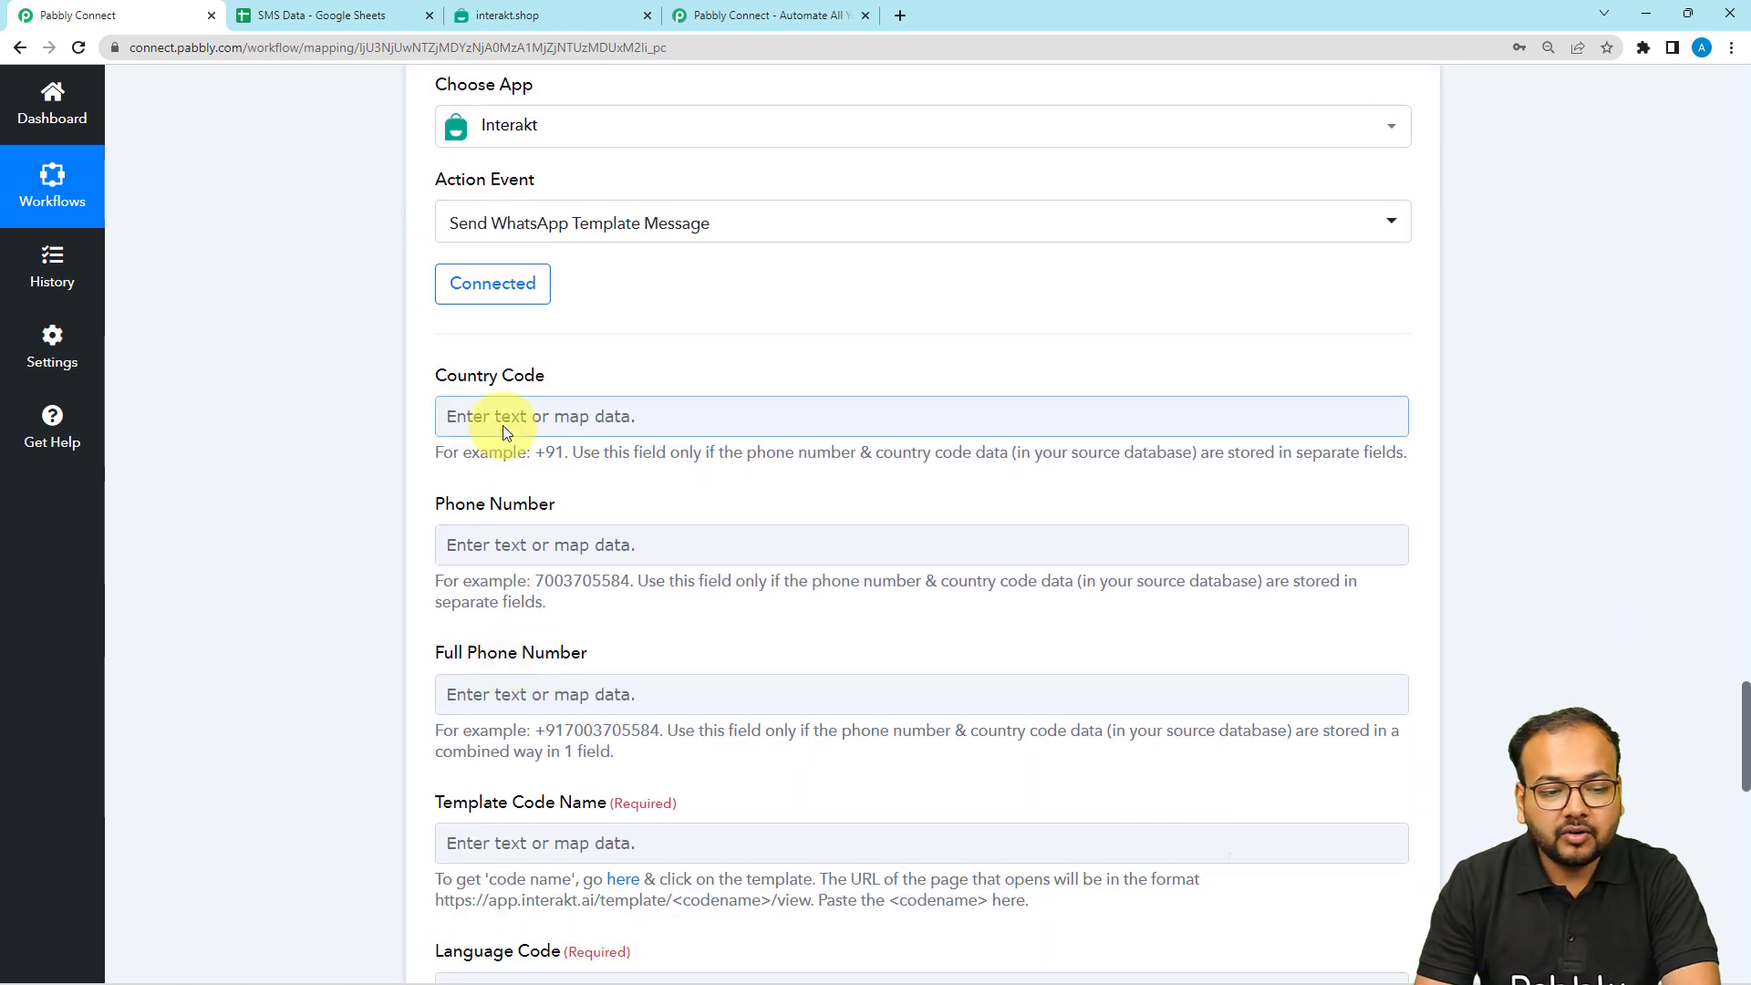
pyautogui.scroll(-1, 505, 428)
pyautogui.click(511, 454)
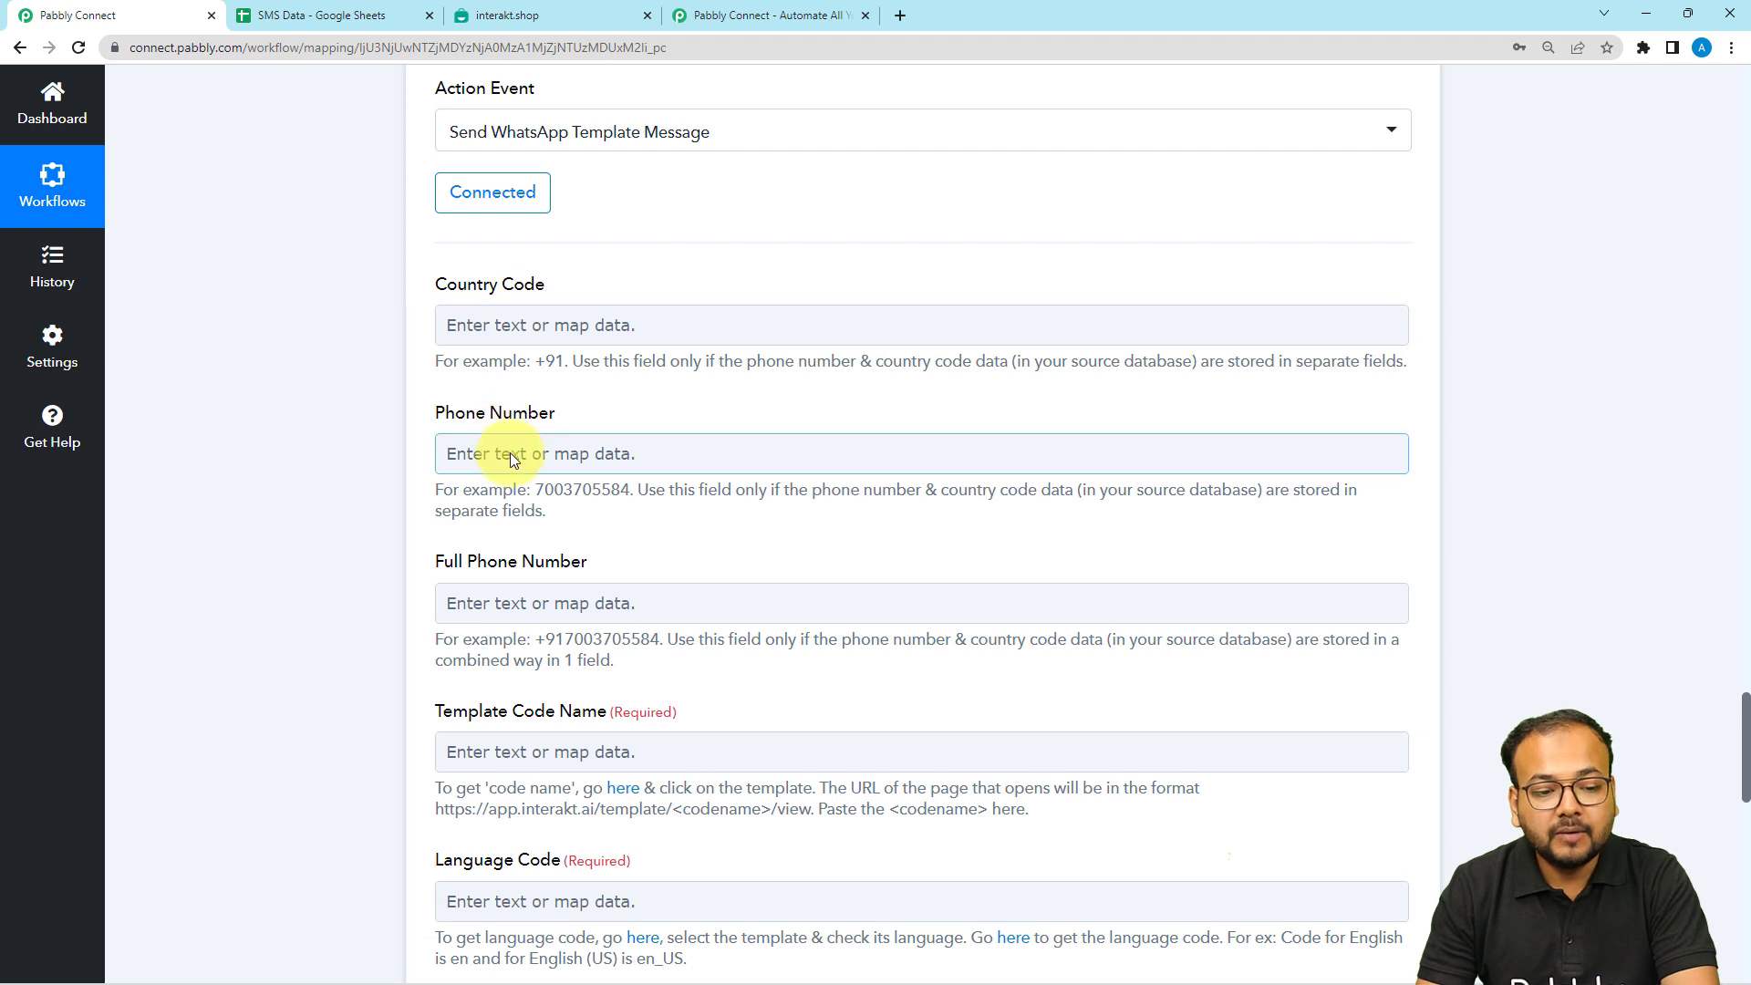
pyautogui.scroll(-1, 510, 457)
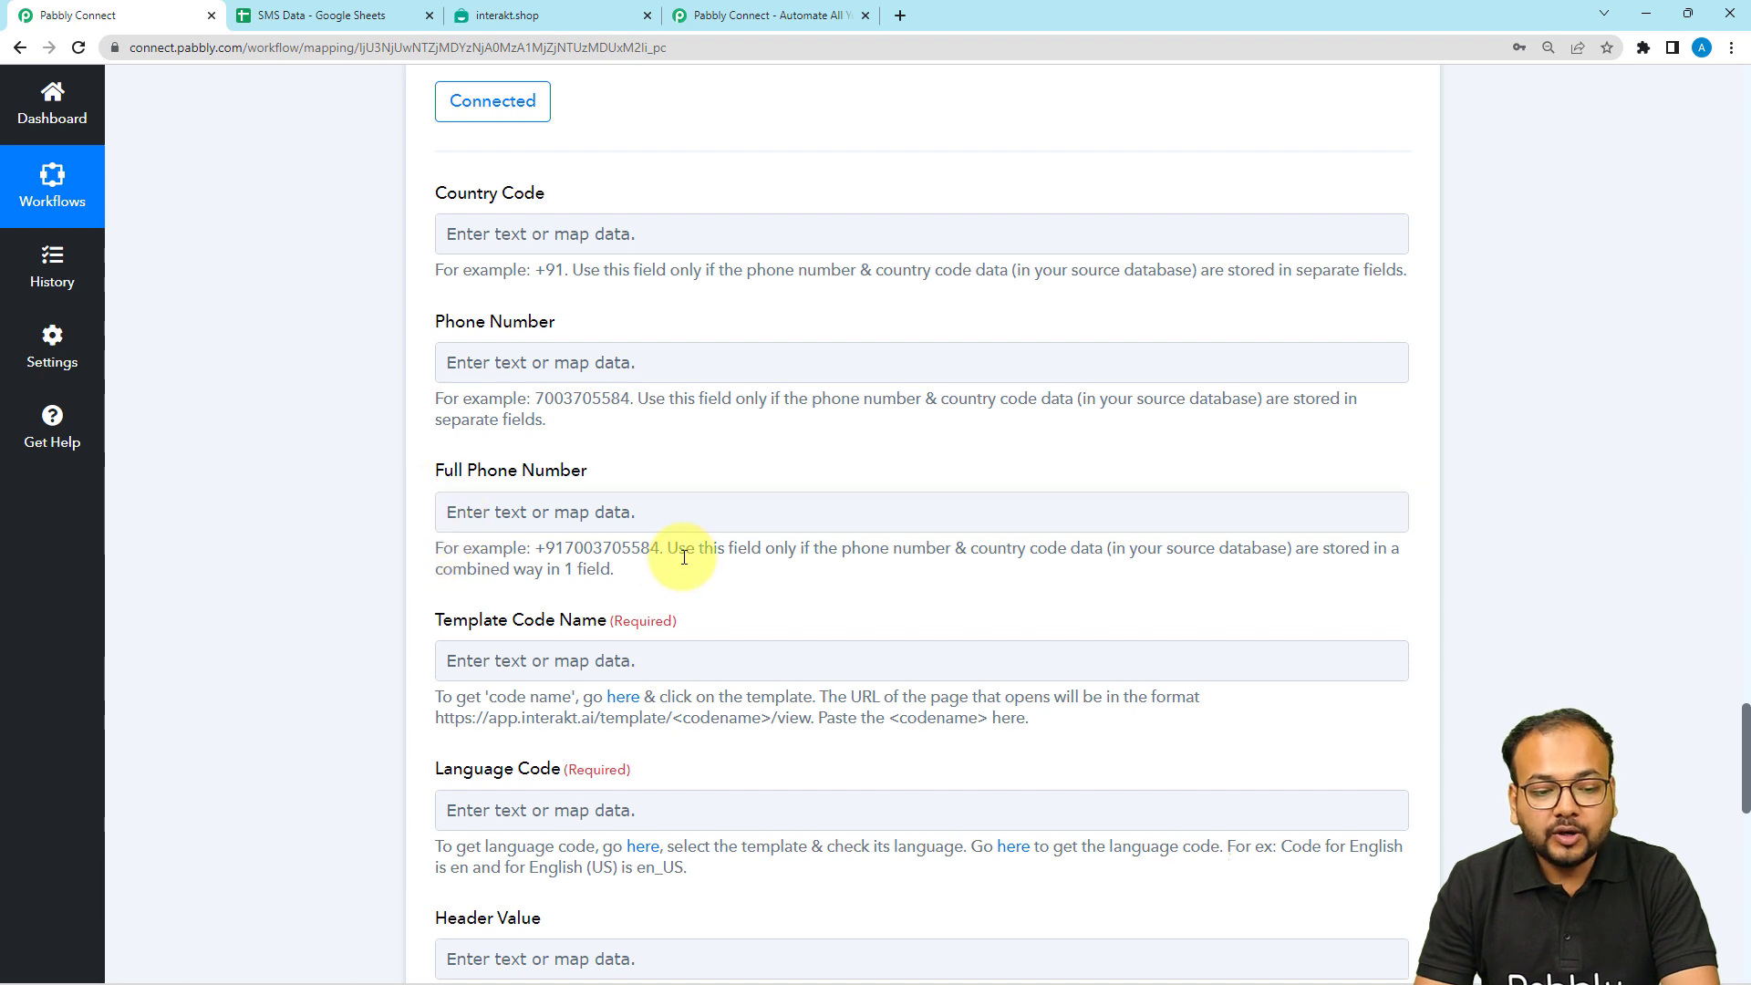
pyautogui.click(461, 520)
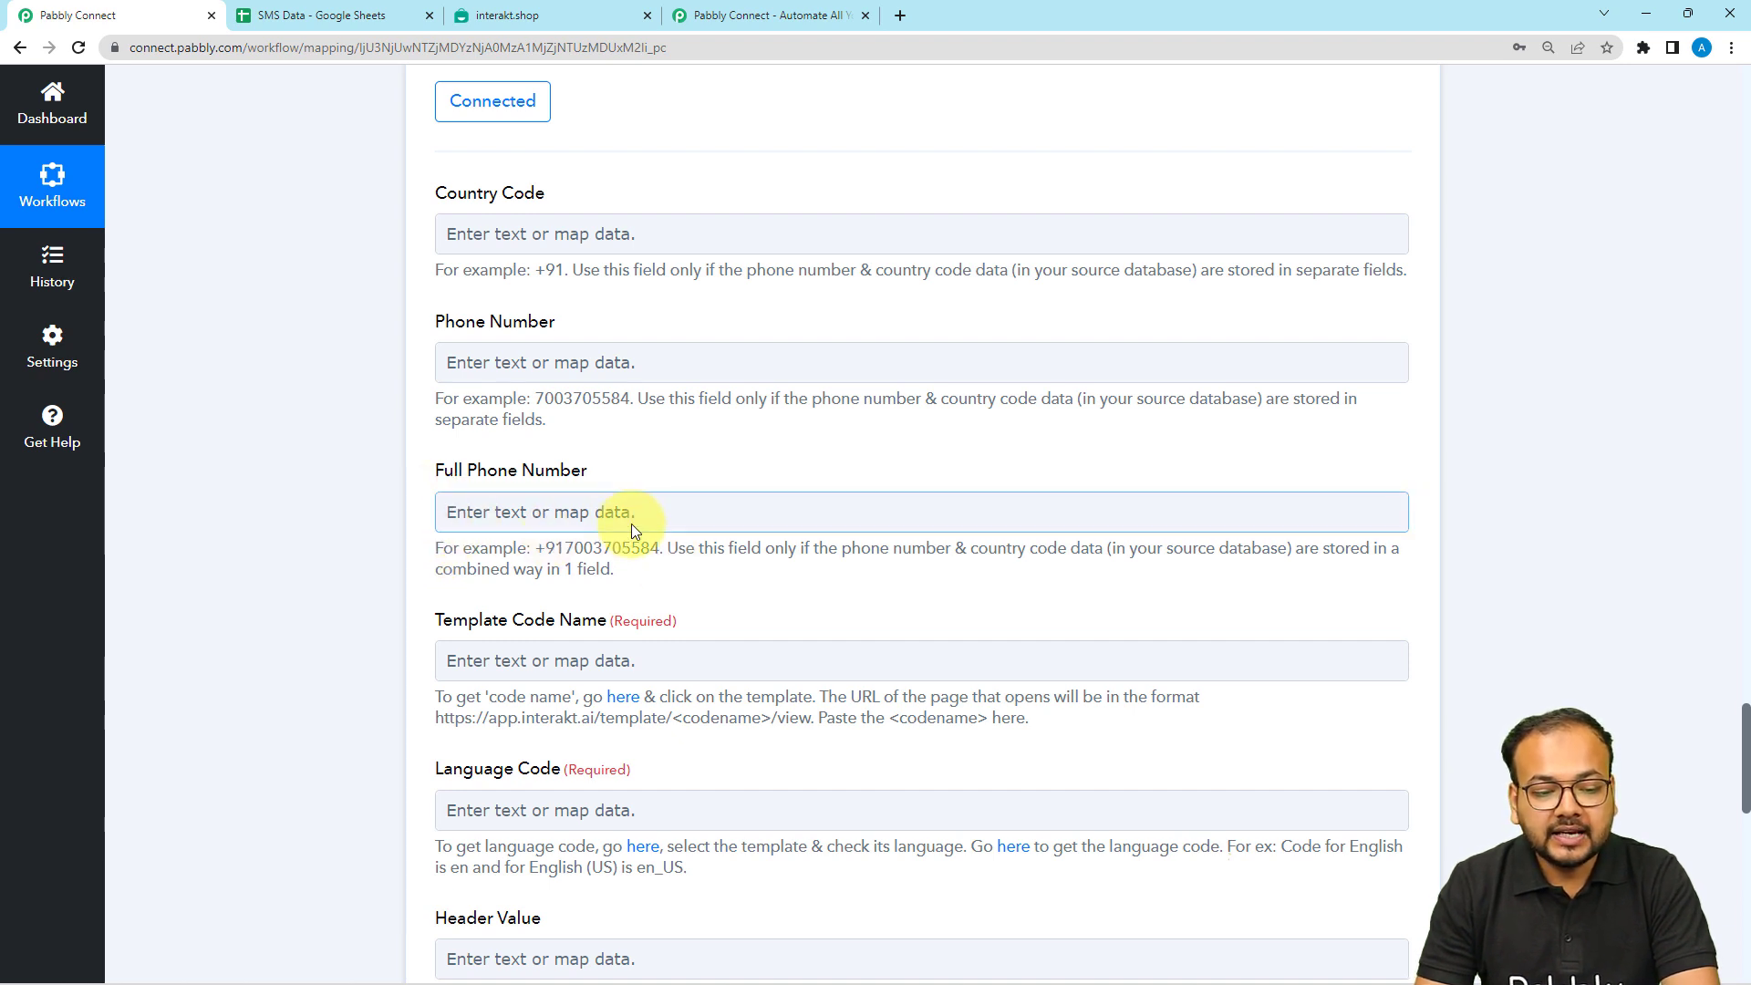
pyautogui.scroll(2, 337, 434)
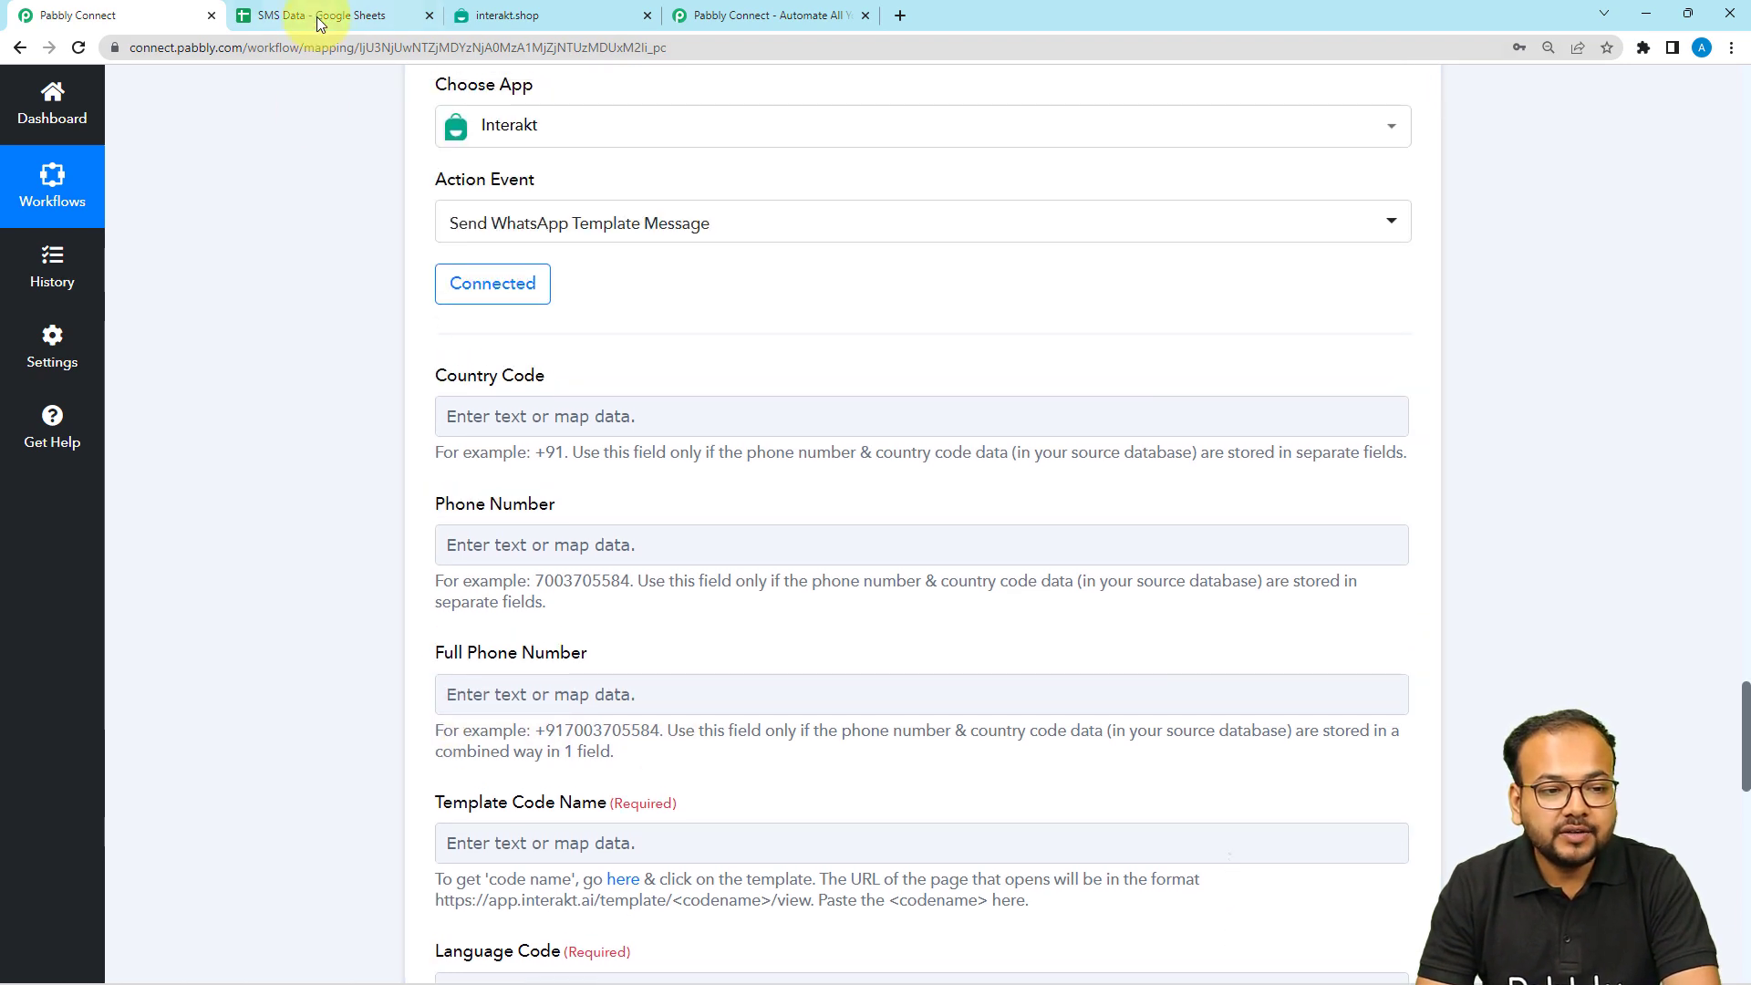
pyautogui.click(316, 16)
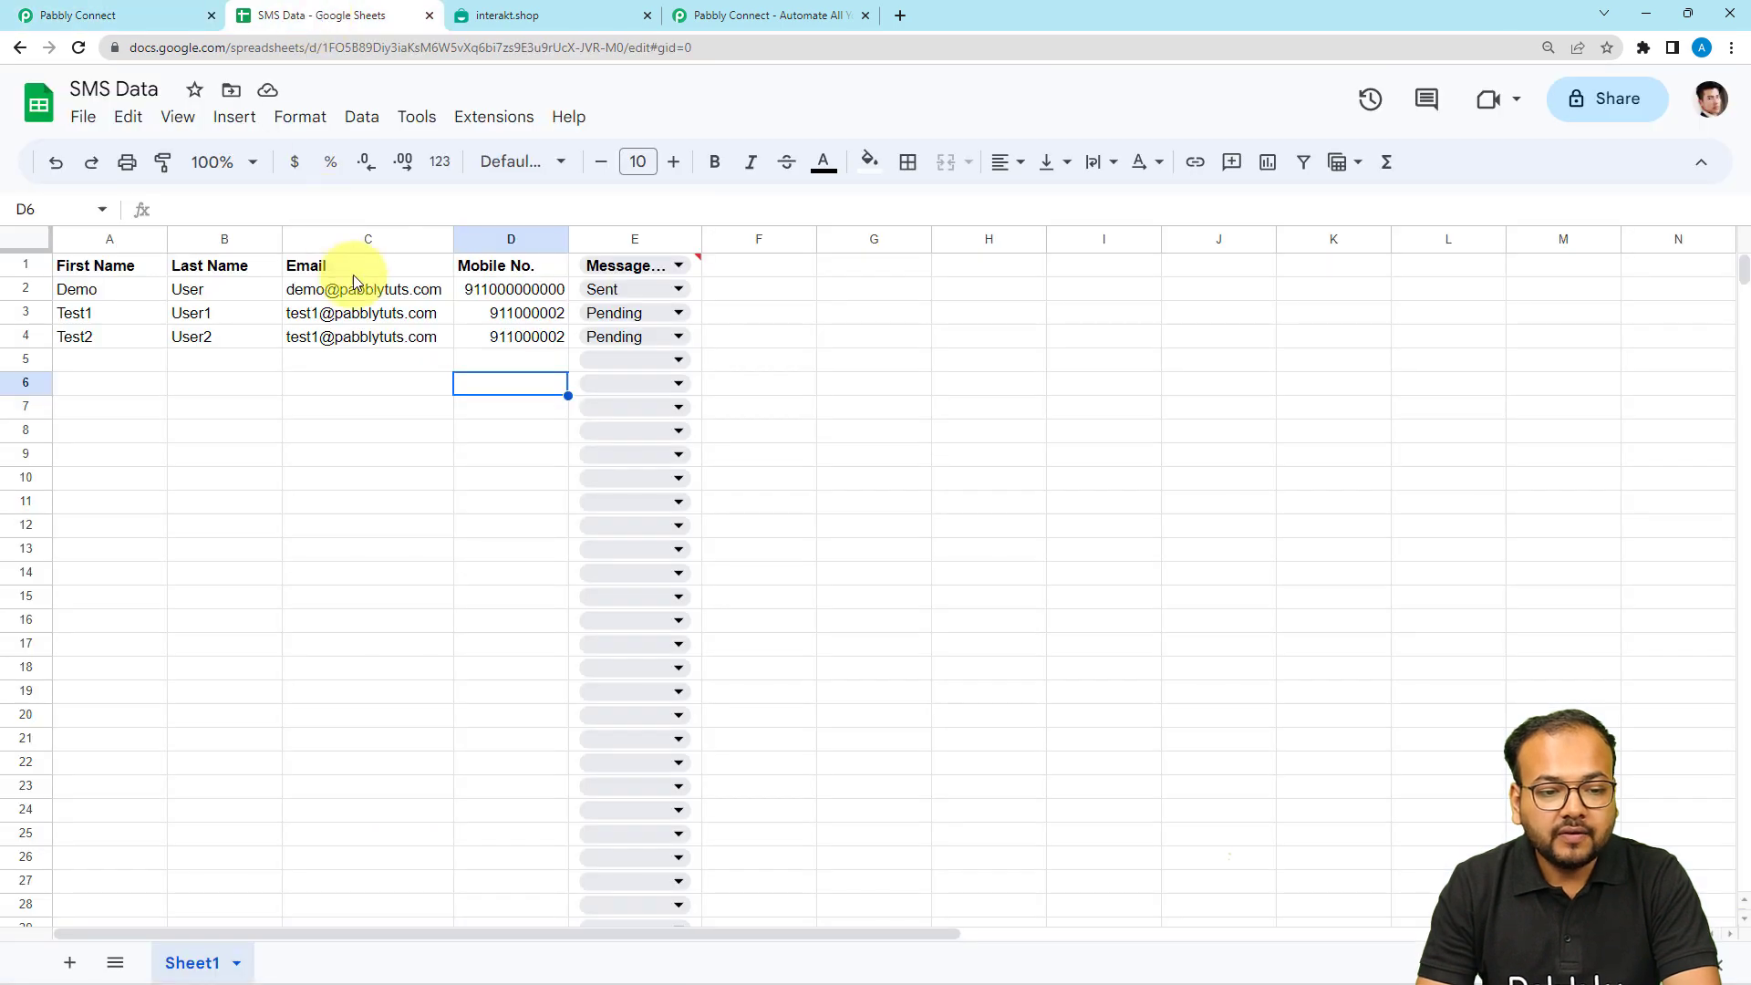
pyautogui.click(127, 13)
pyautogui.scroll(10, 293, 274)
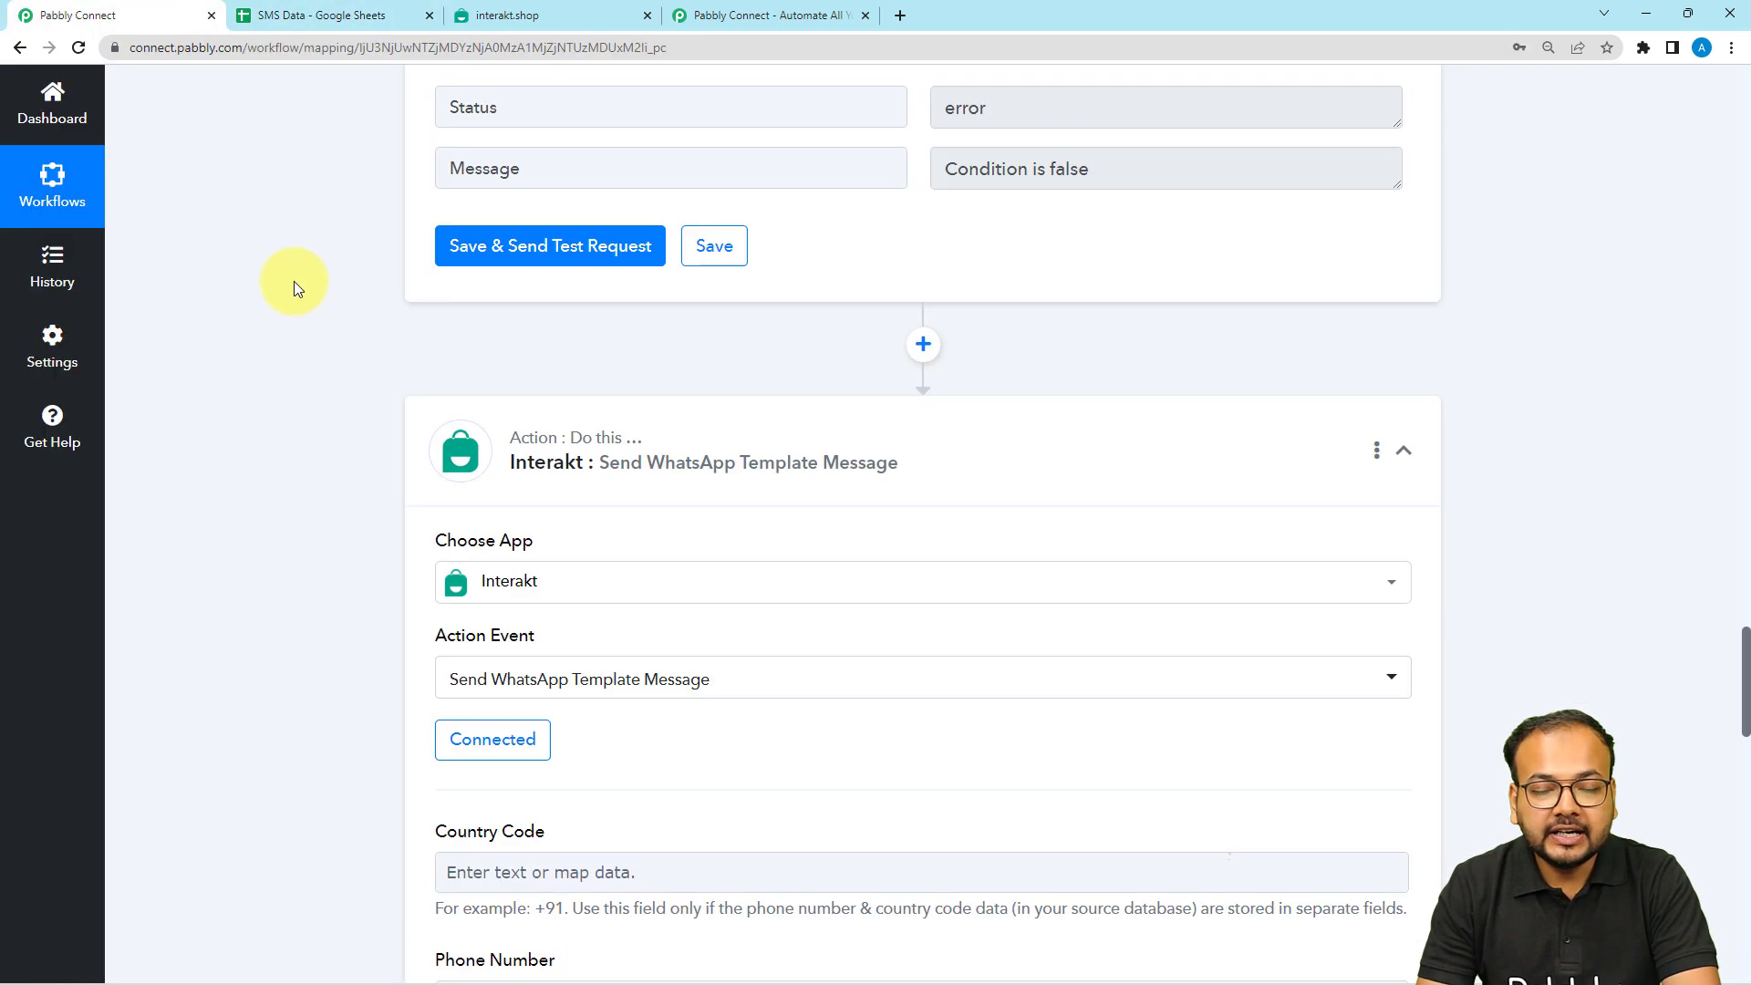
pyautogui.scroll(20, 295, 281)
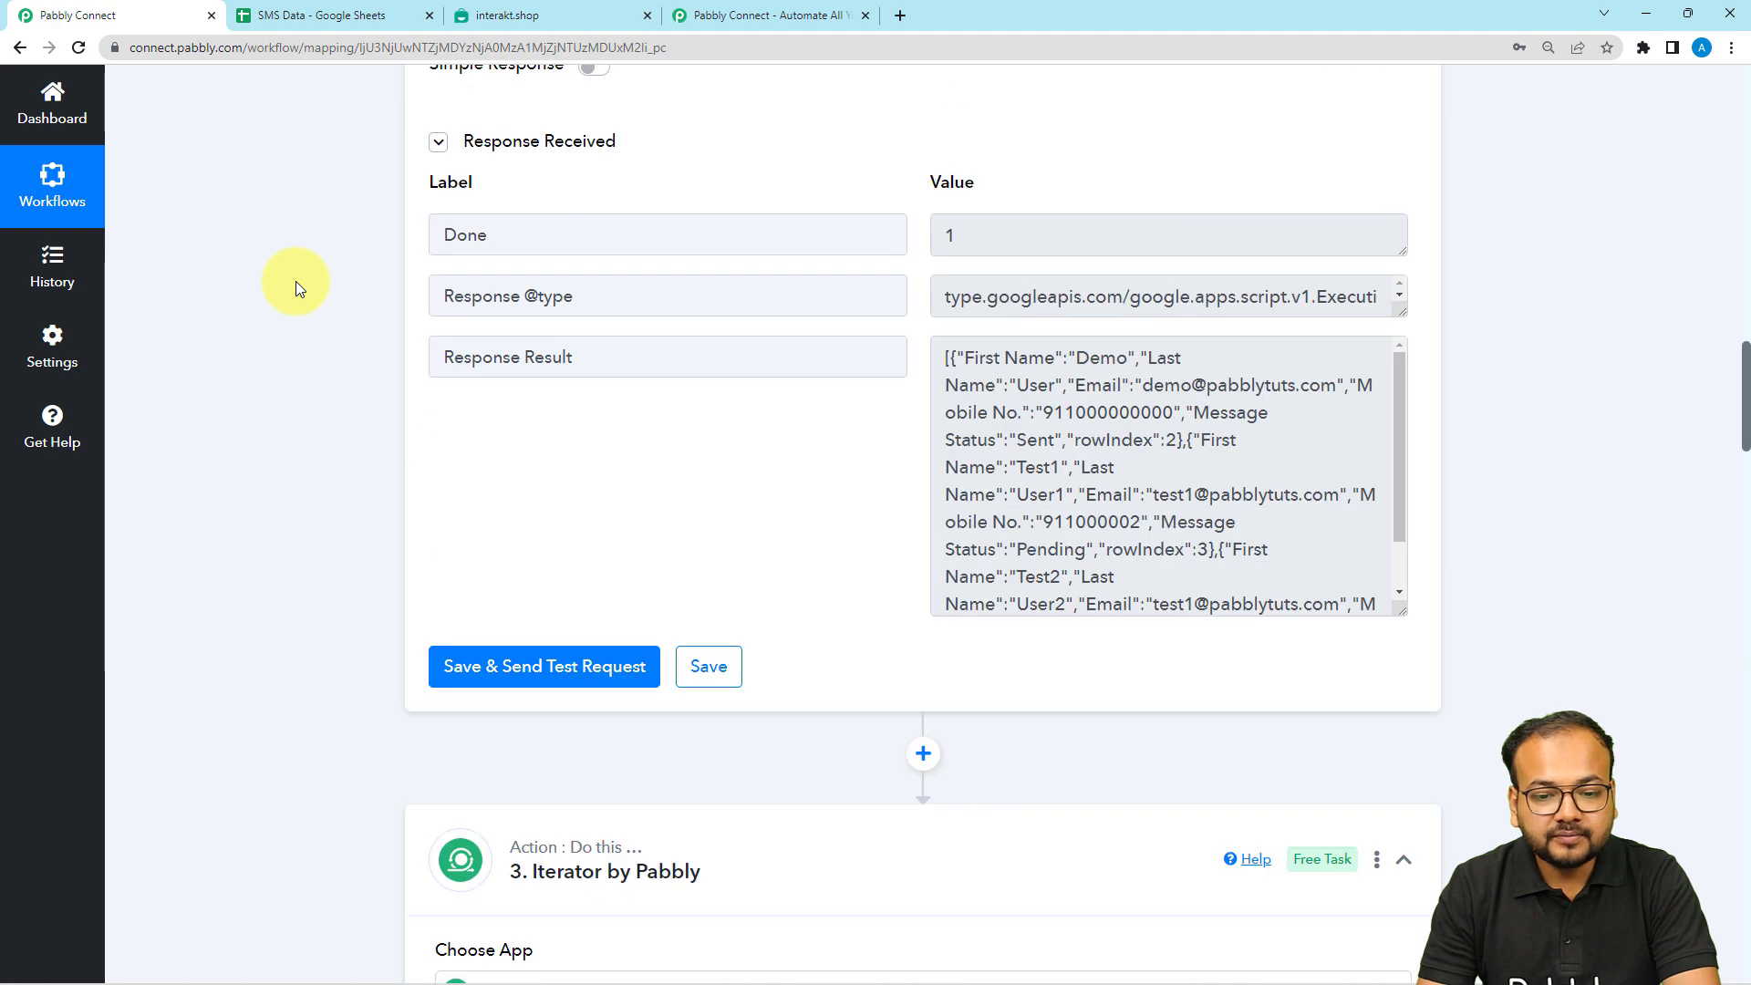
pyautogui.scroll(-5, 296, 281)
pyautogui.scroll(-6, 295, 288)
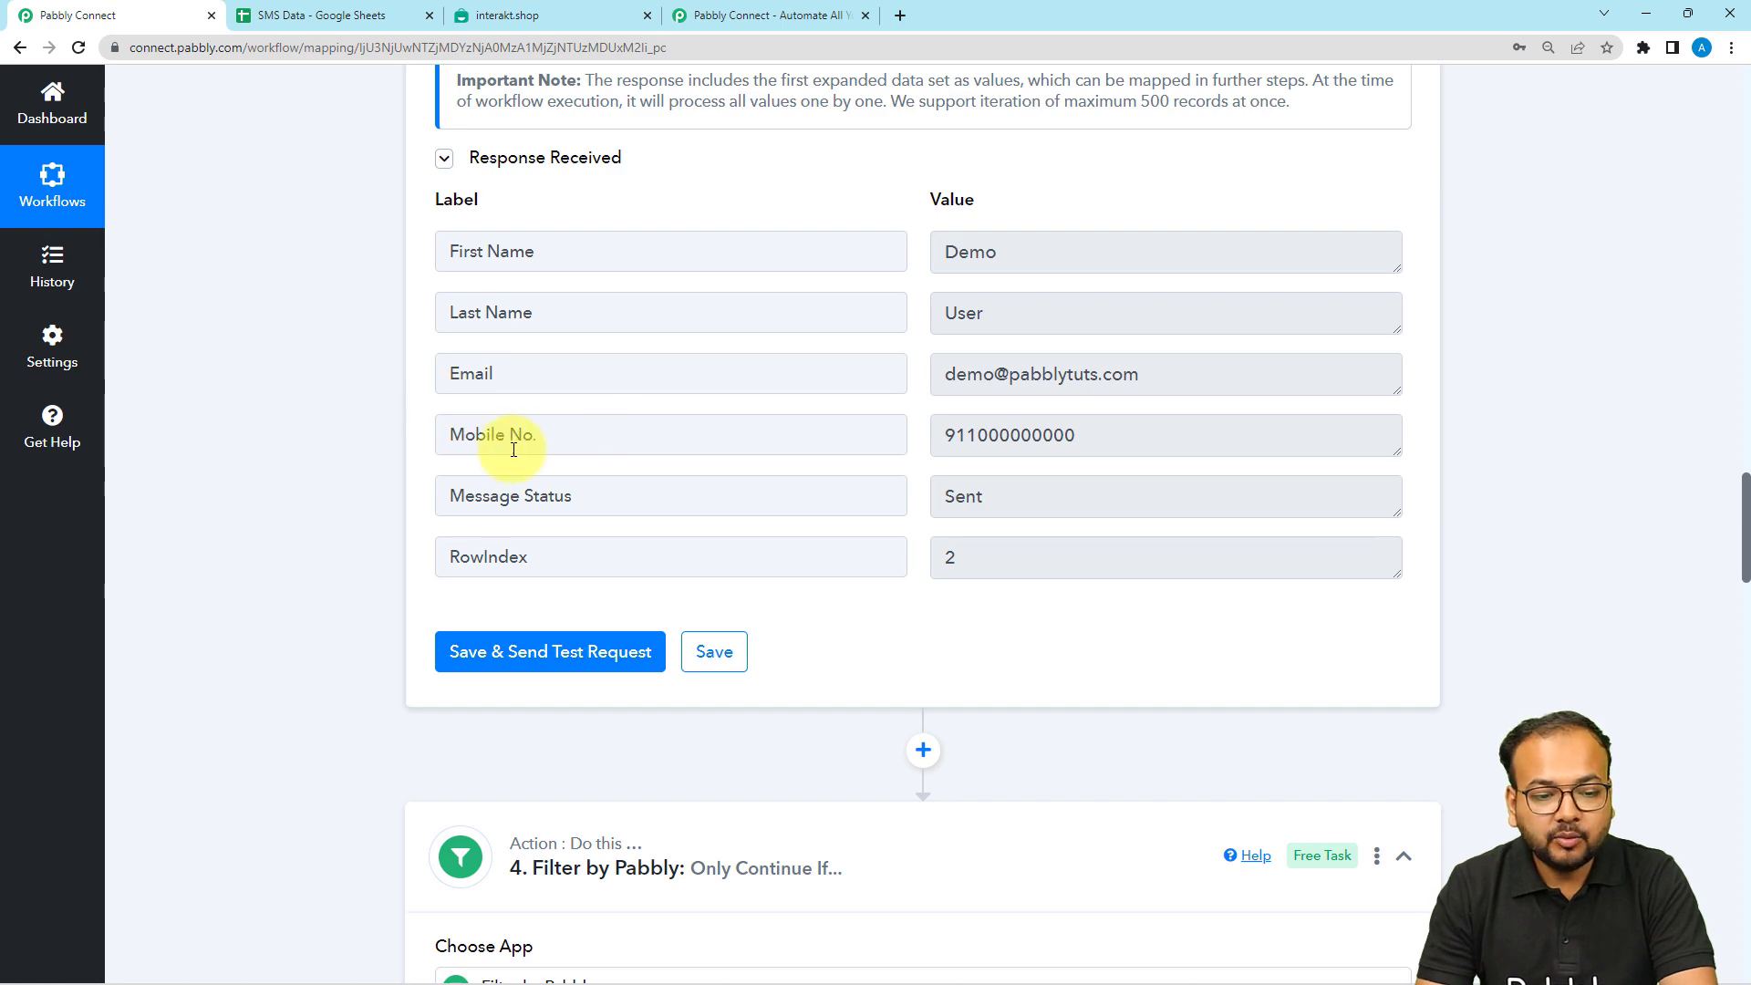
pyautogui.moveTo(559, 436); pyautogui.dragTo(403, 431)
pyautogui.scroll(-20, 405, 438)
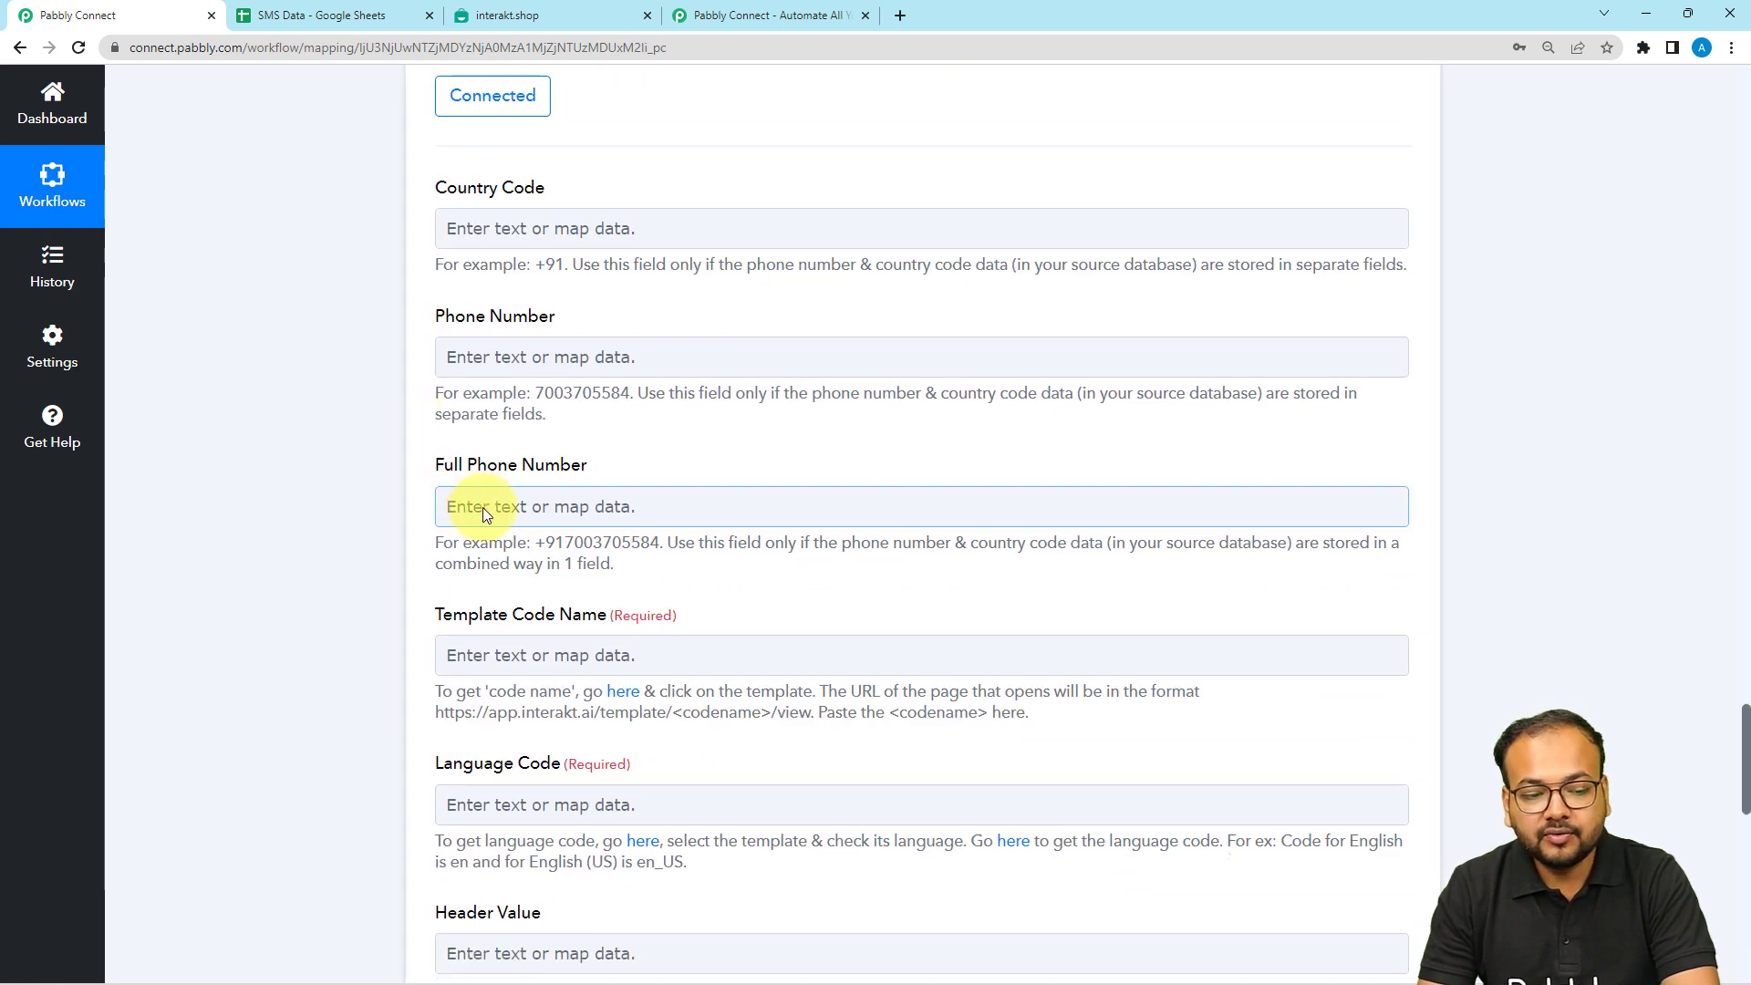
# Map the Interakt step's Full Phone Number to Mobile No. from the Iterator by Pabbly step
pyautogui.scroll(-3, 483, 507)
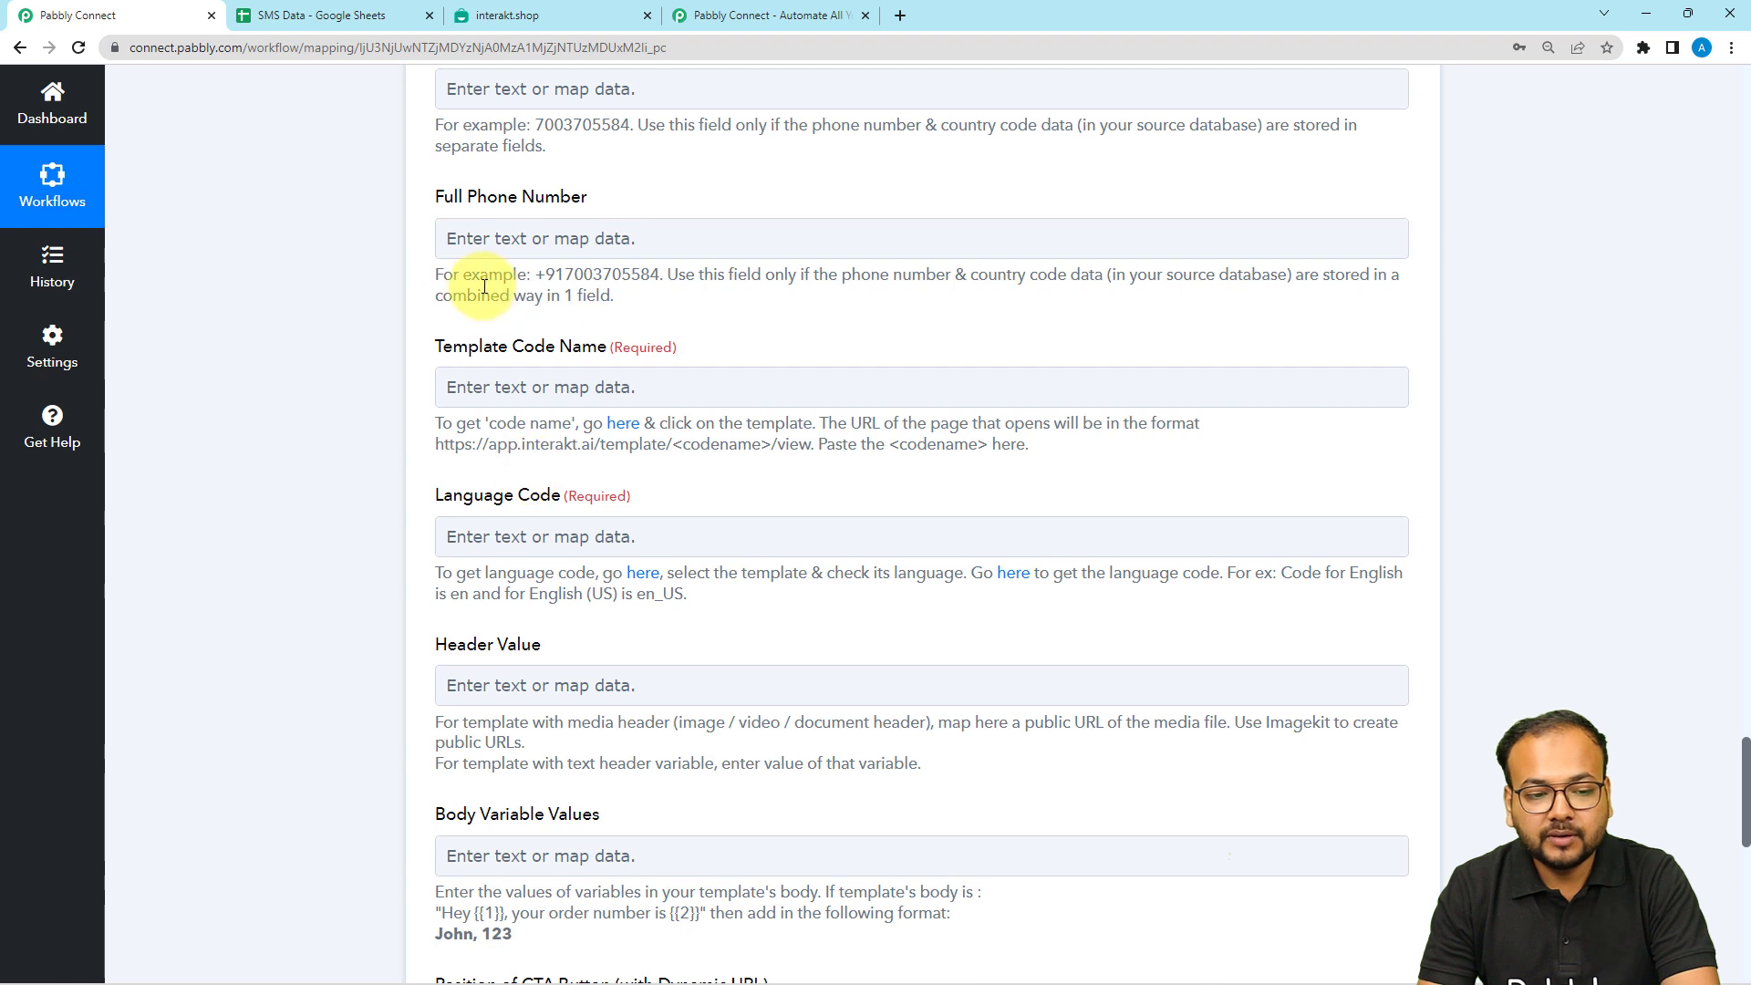
pyautogui.click(522, 243)
pyautogui.click(570, 567)
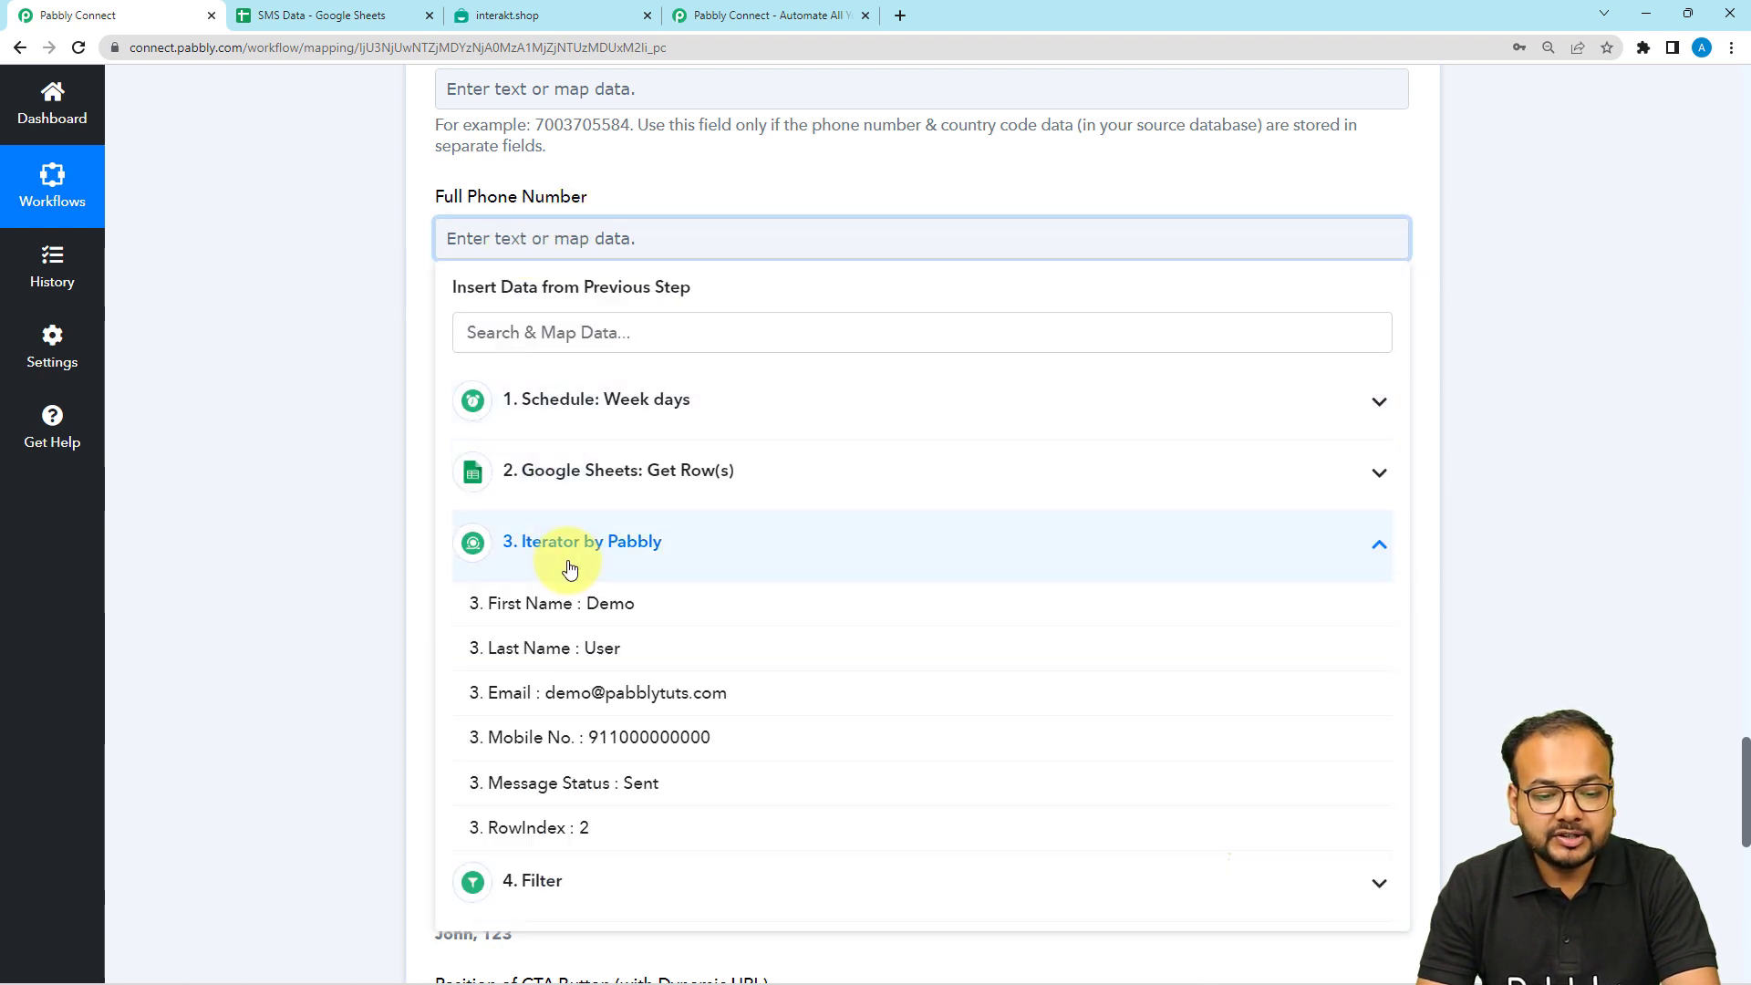
pyautogui.click(559, 746)
pyautogui.click(365, 402)
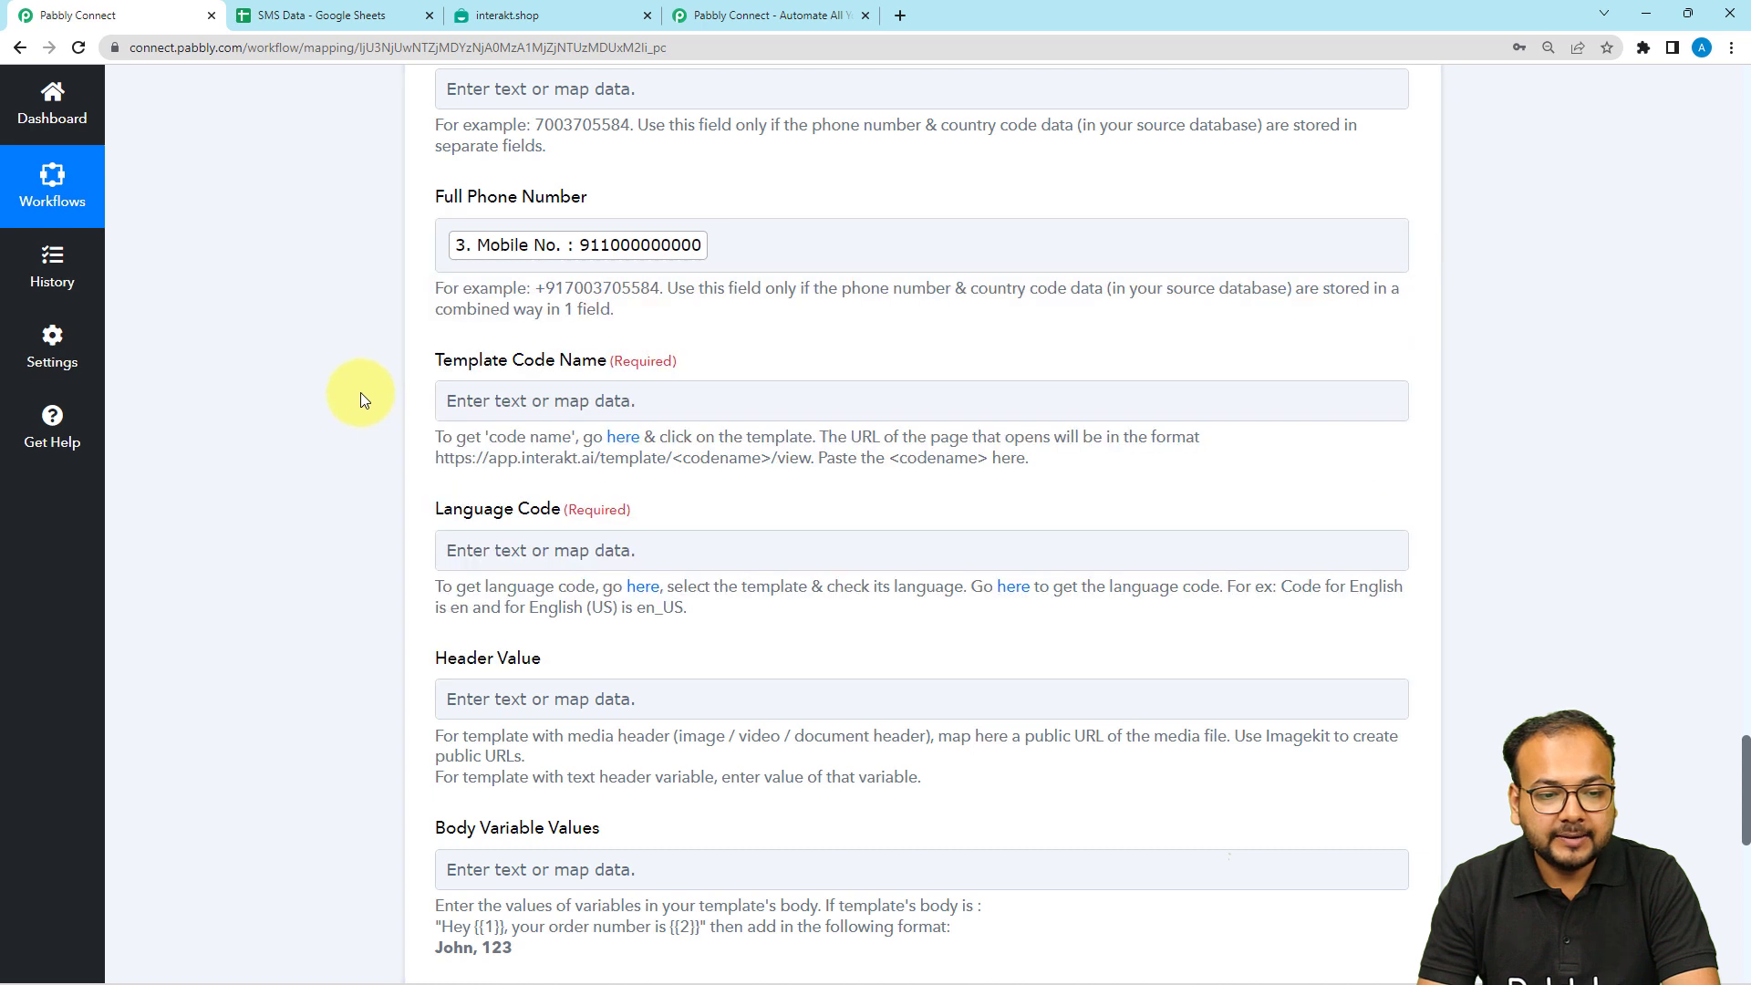
# Prefix the mapped Mobile No. in the Interakt step's Full Phone Number with a plus sign
pyautogui.click(447, 248)
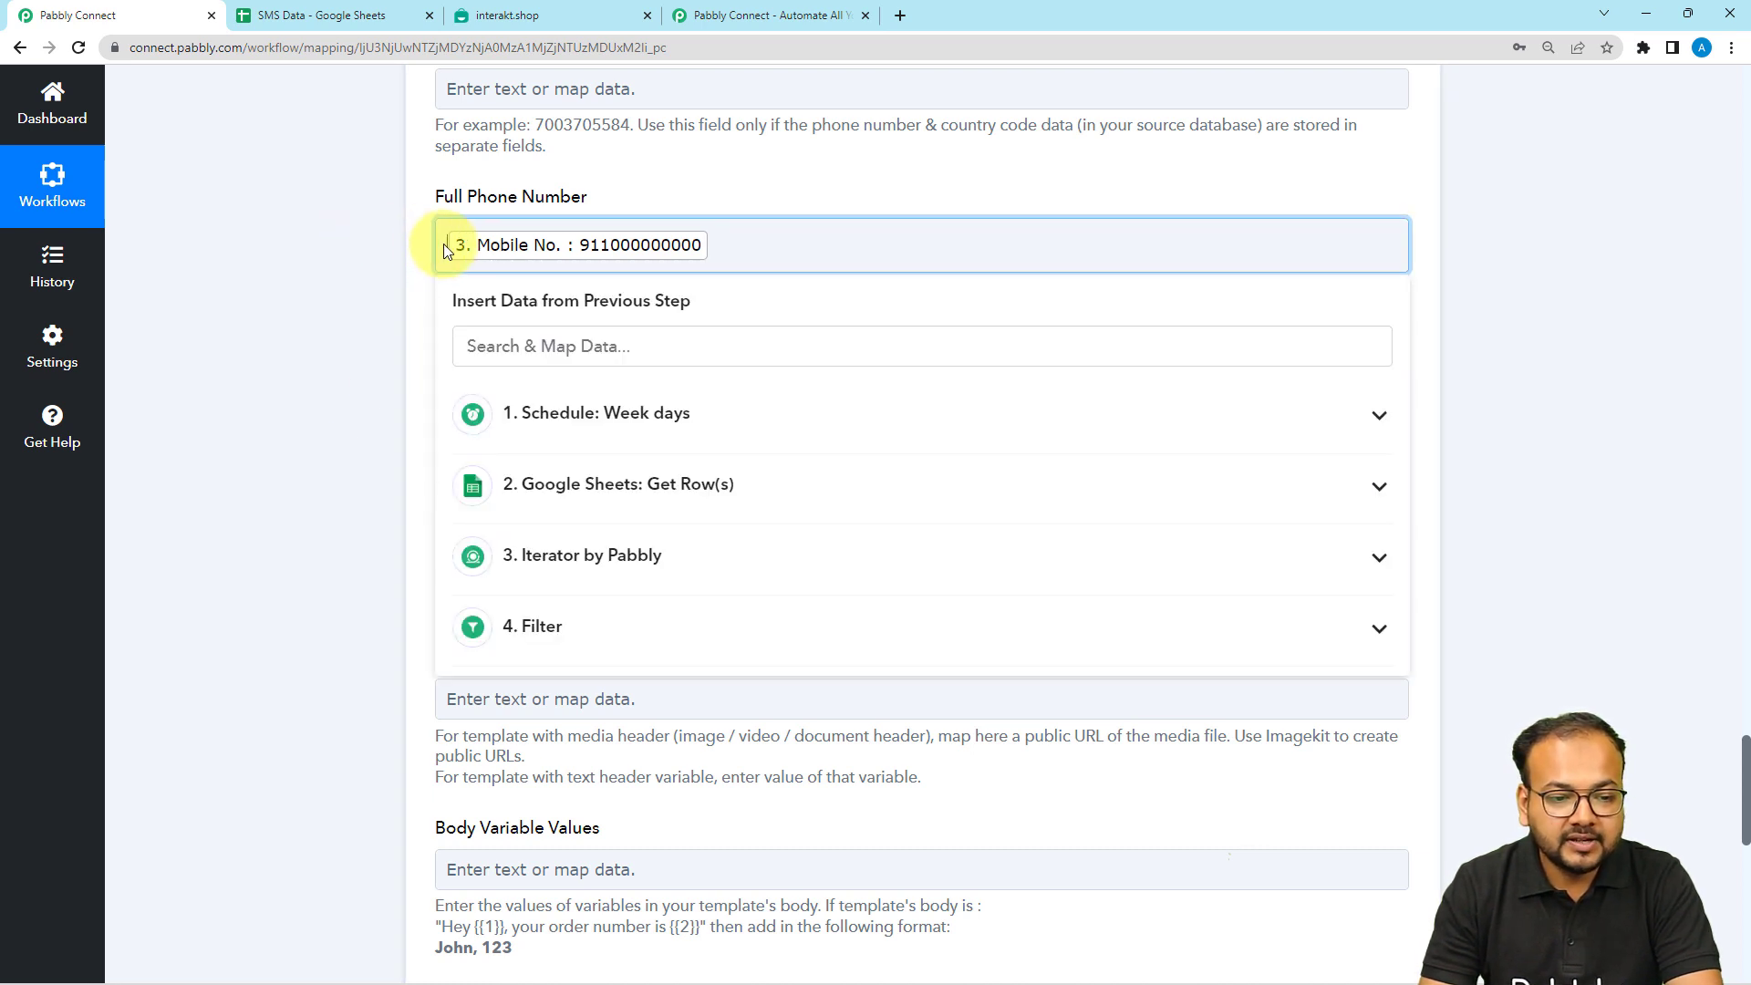
pyautogui.write('+')
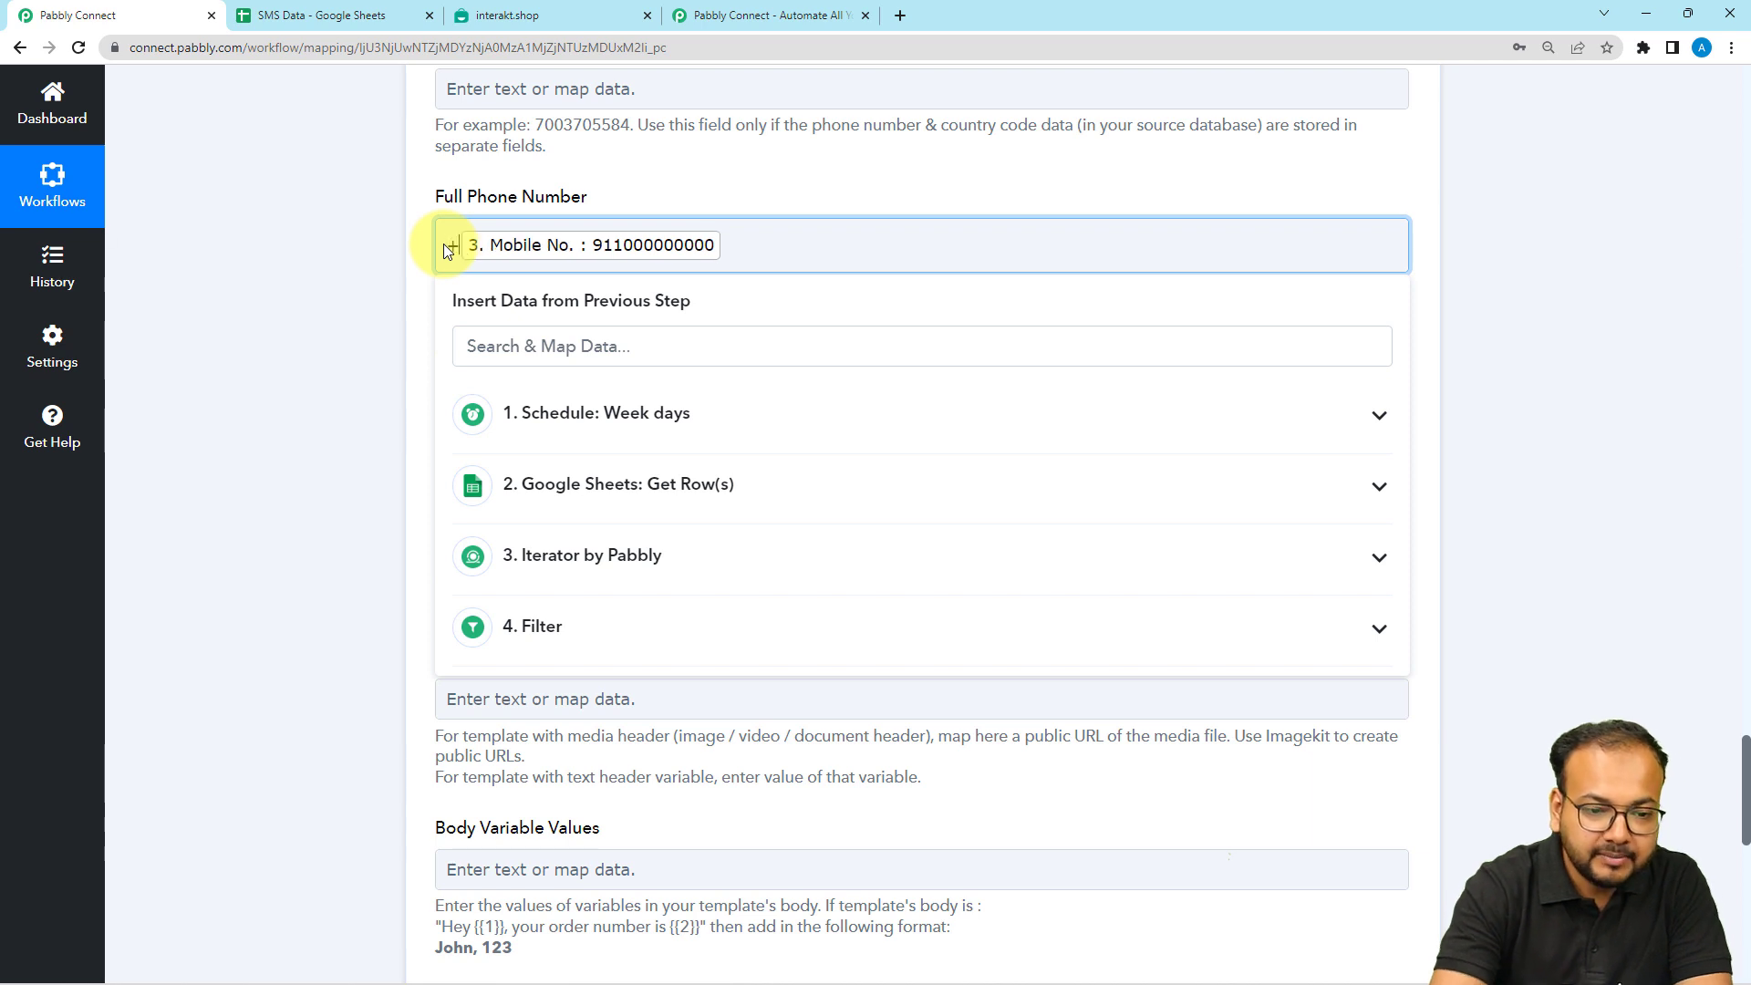
pyautogui.click(425, 267)
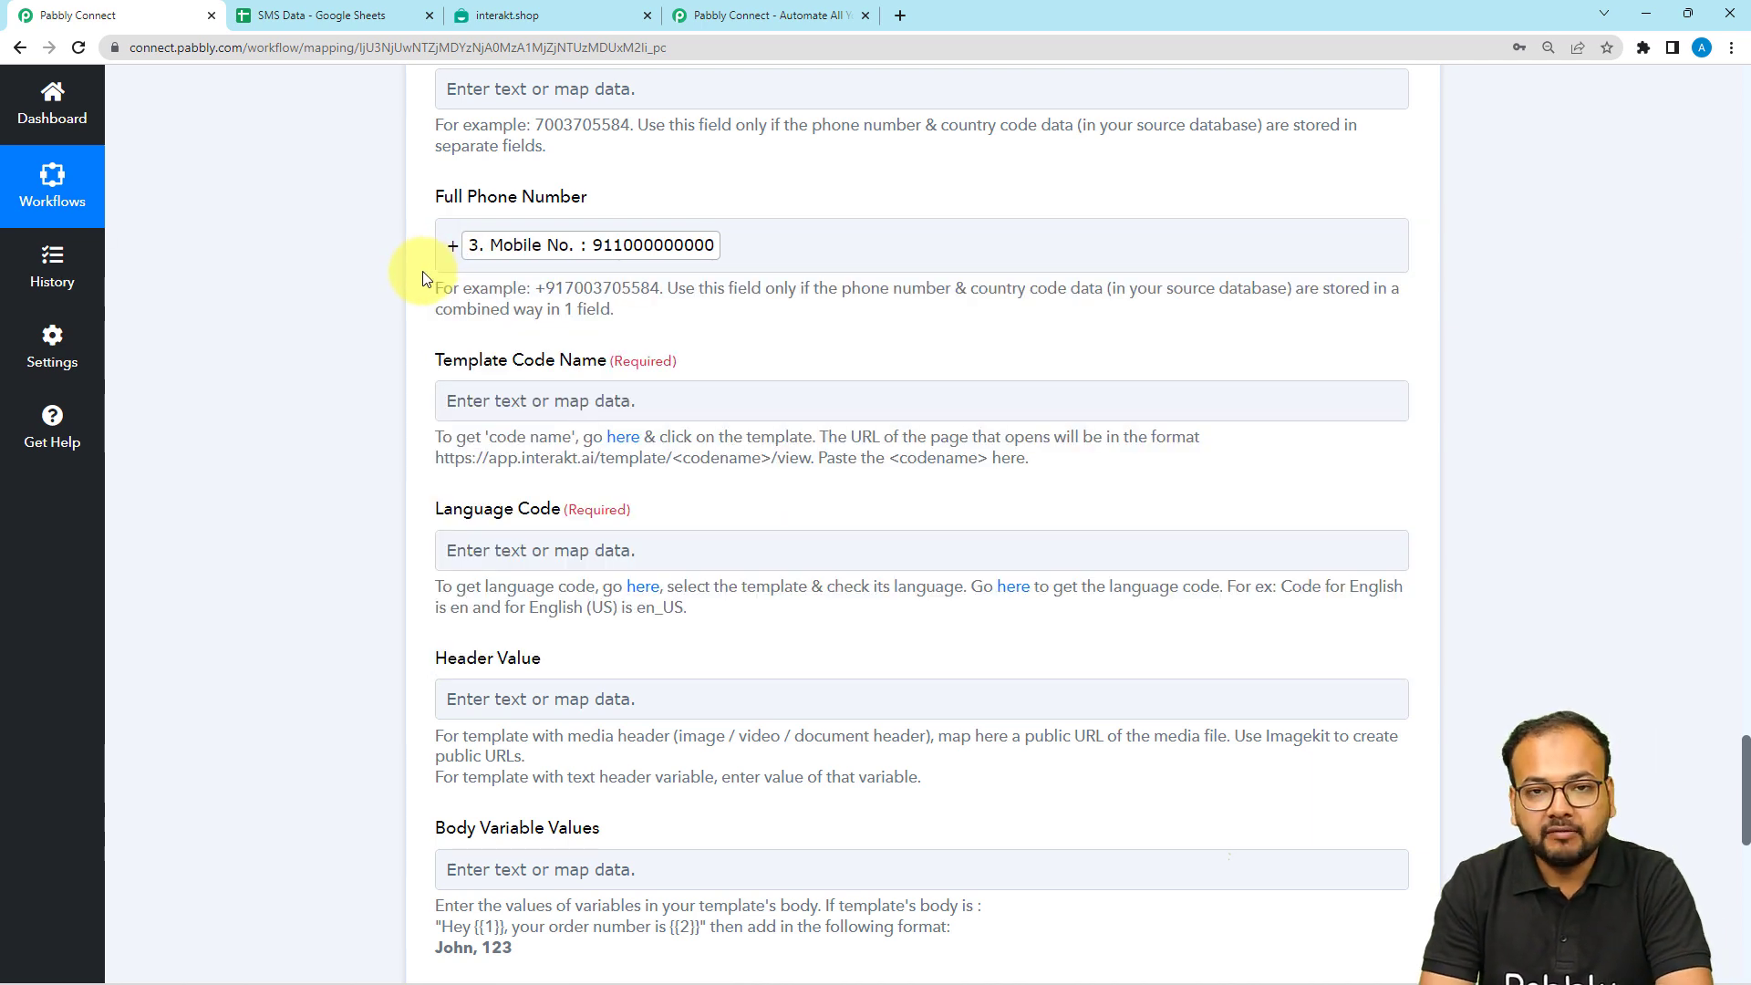
# Switch to Interakt, open the Welcome Message template from the WhatsApp Templates list and review its header, body, footer and button settings
pyautogui.scroll(-1, 424, 271)
pyautogui.click(485, 311)
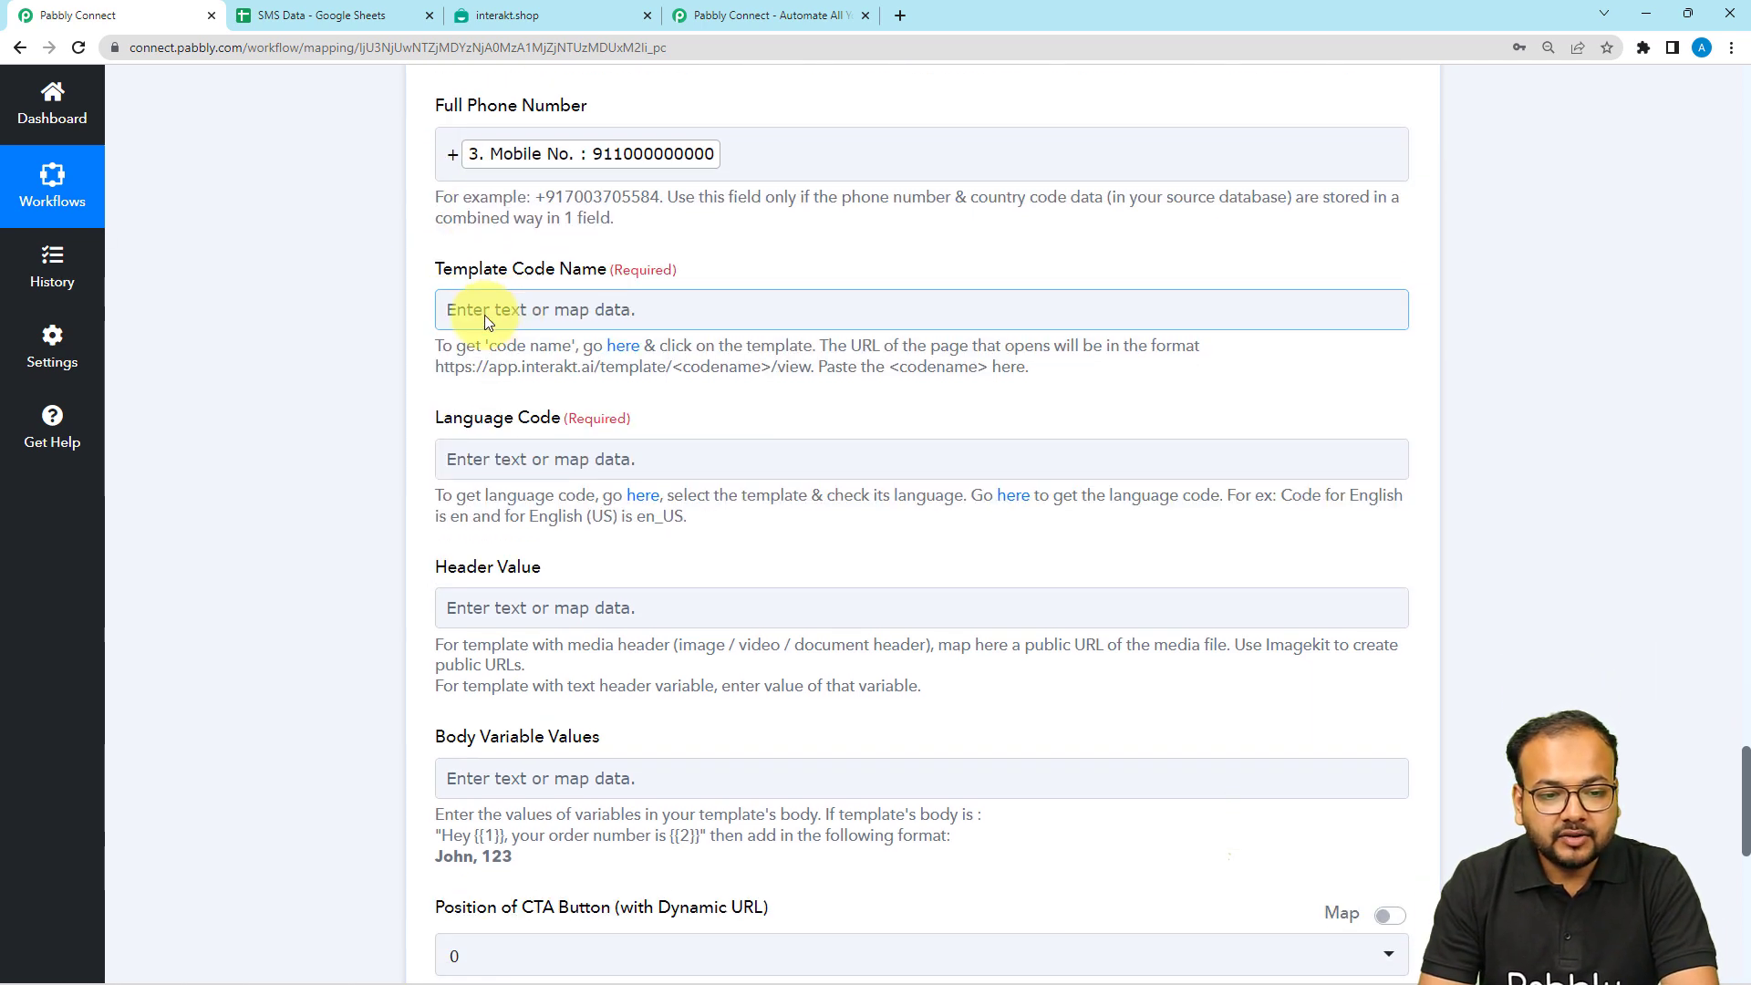
pyautogui.scroll(-1, 484, 315)
pyautogui.scroll(-1, 484, 321)
pyautogui.click(350, 310)
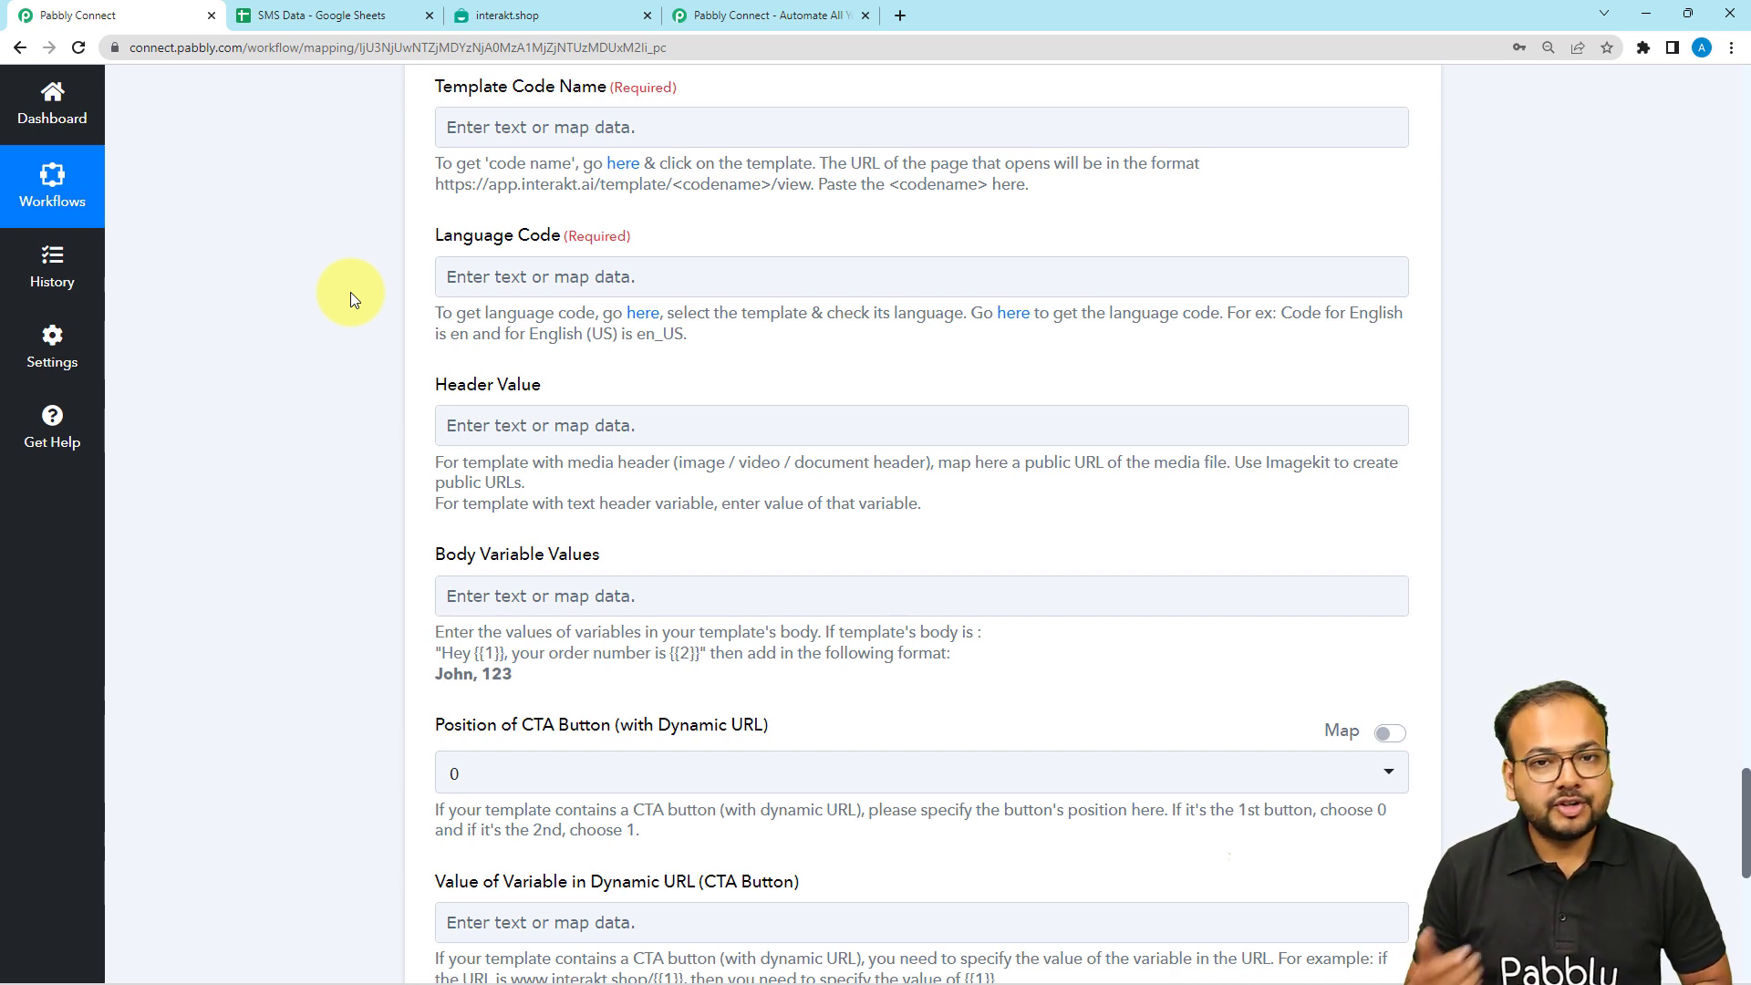
pyautogui.click(492, 15)
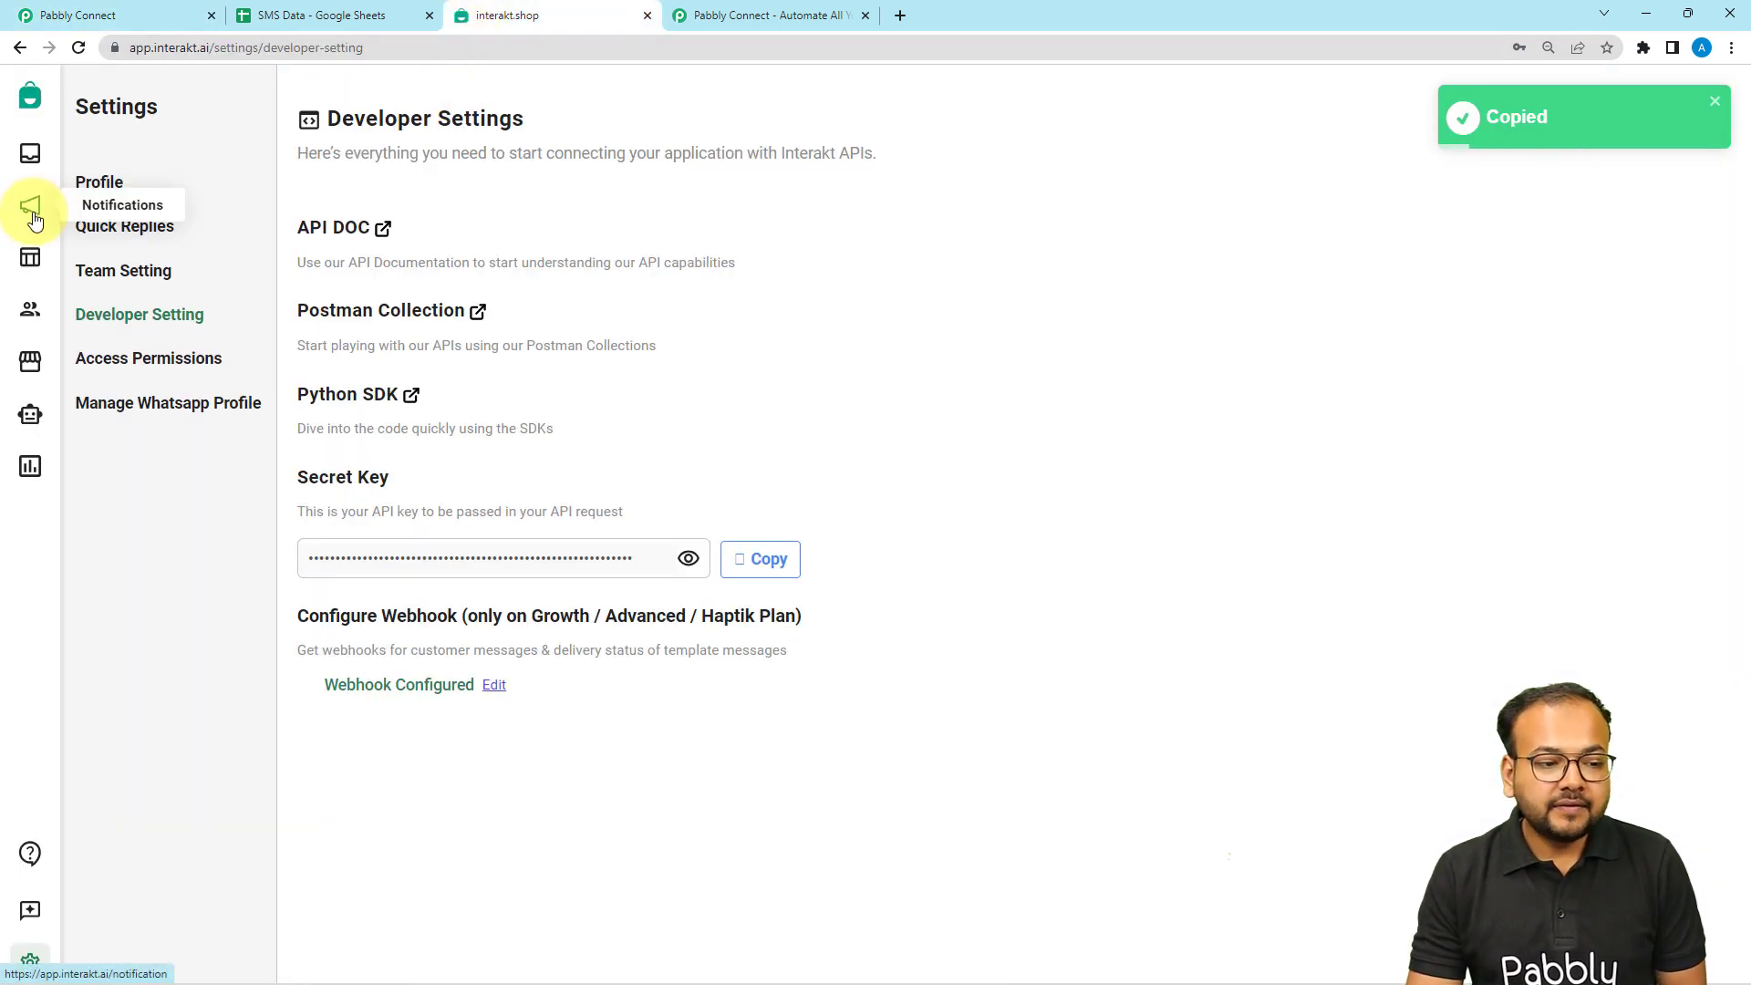
pyautogui.click(25, 261)
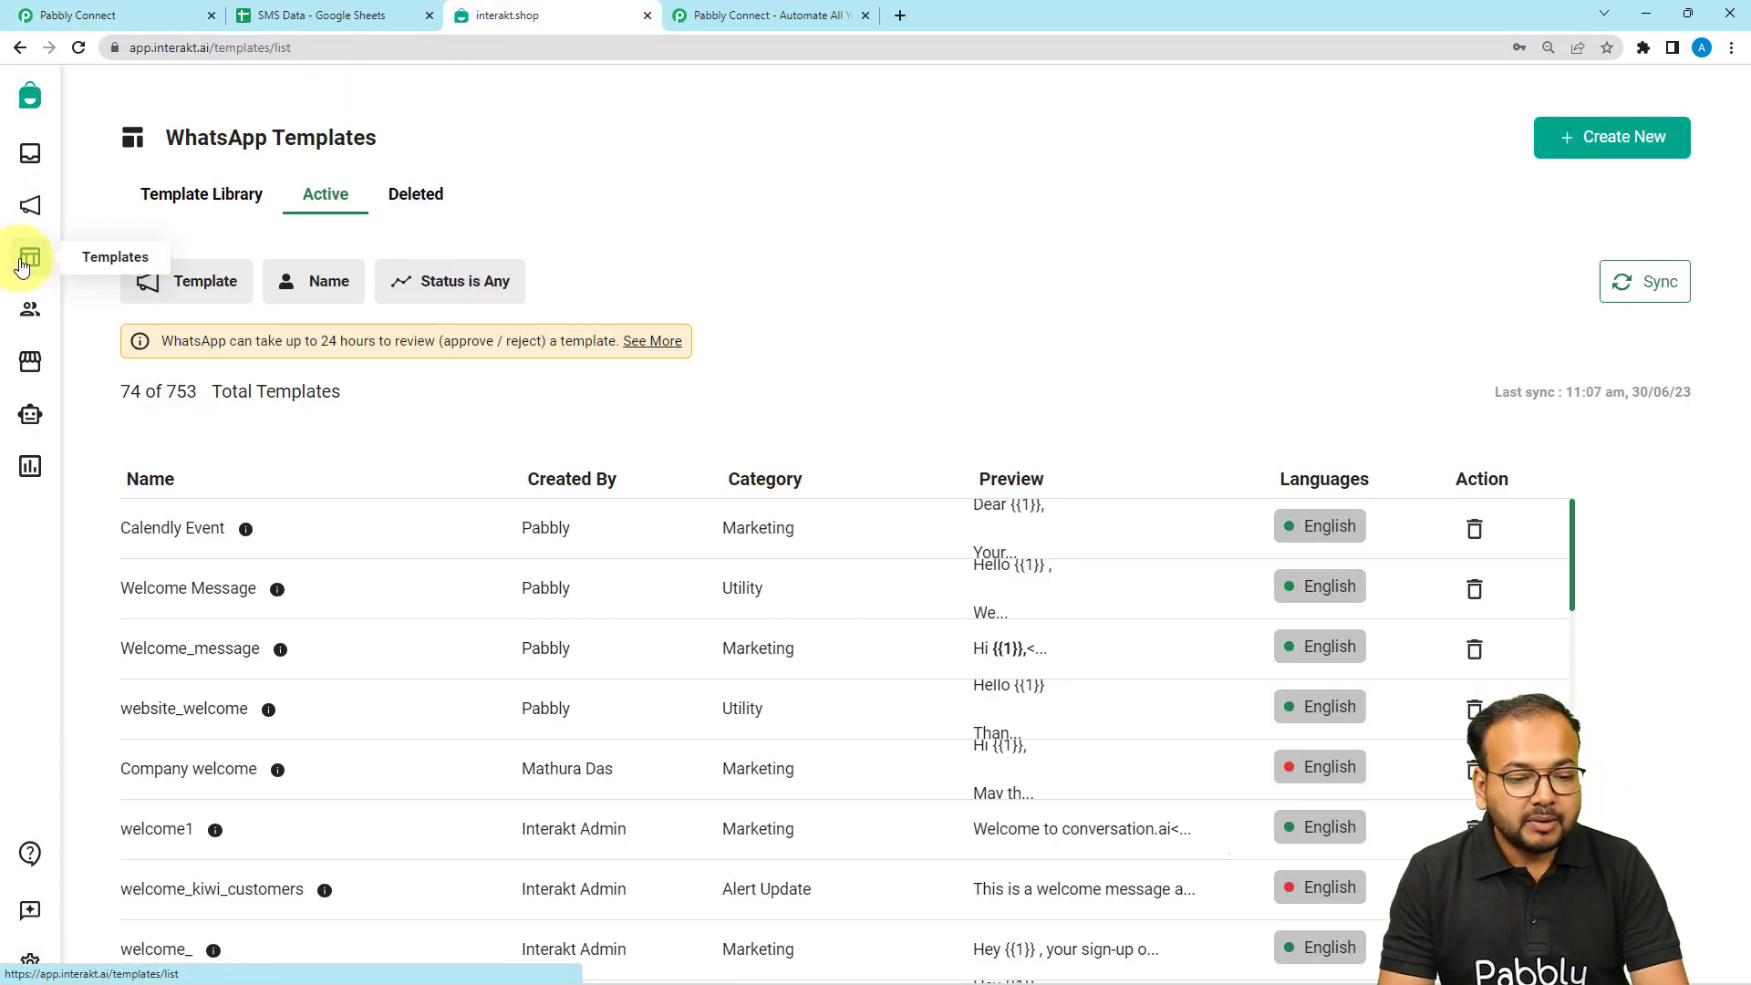
pyautogui.scroll(-3, 333, 351)
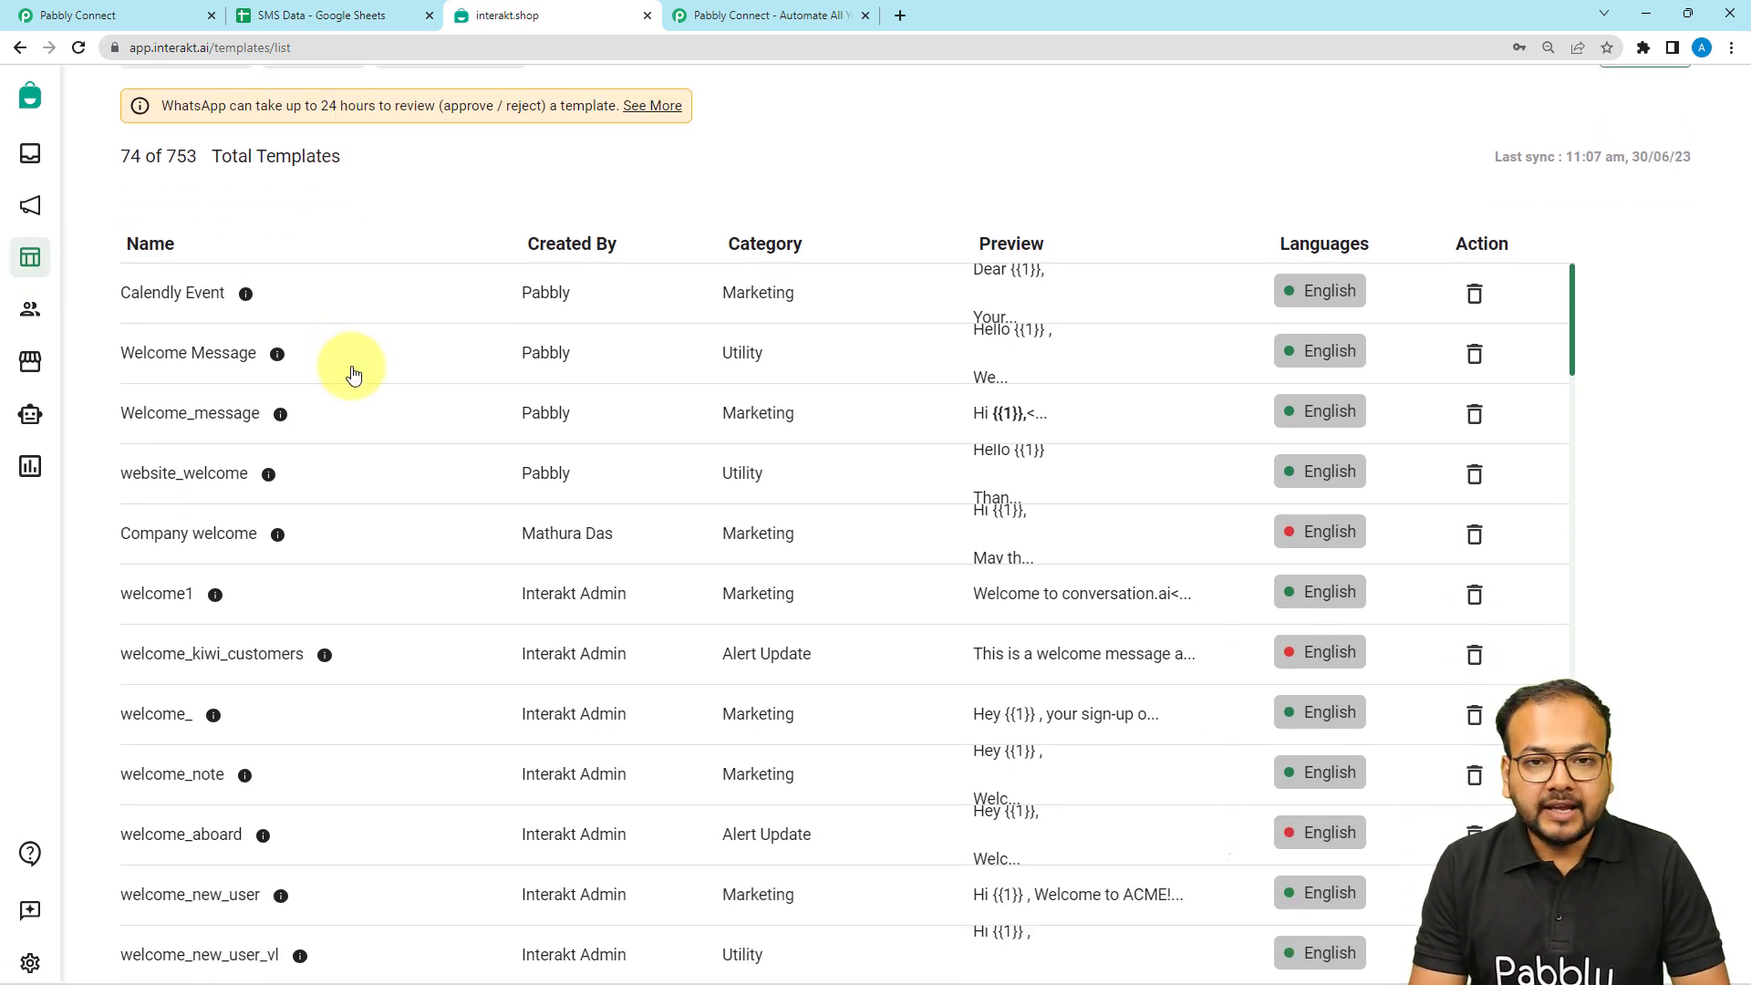
pyautogui.click(210, 363)
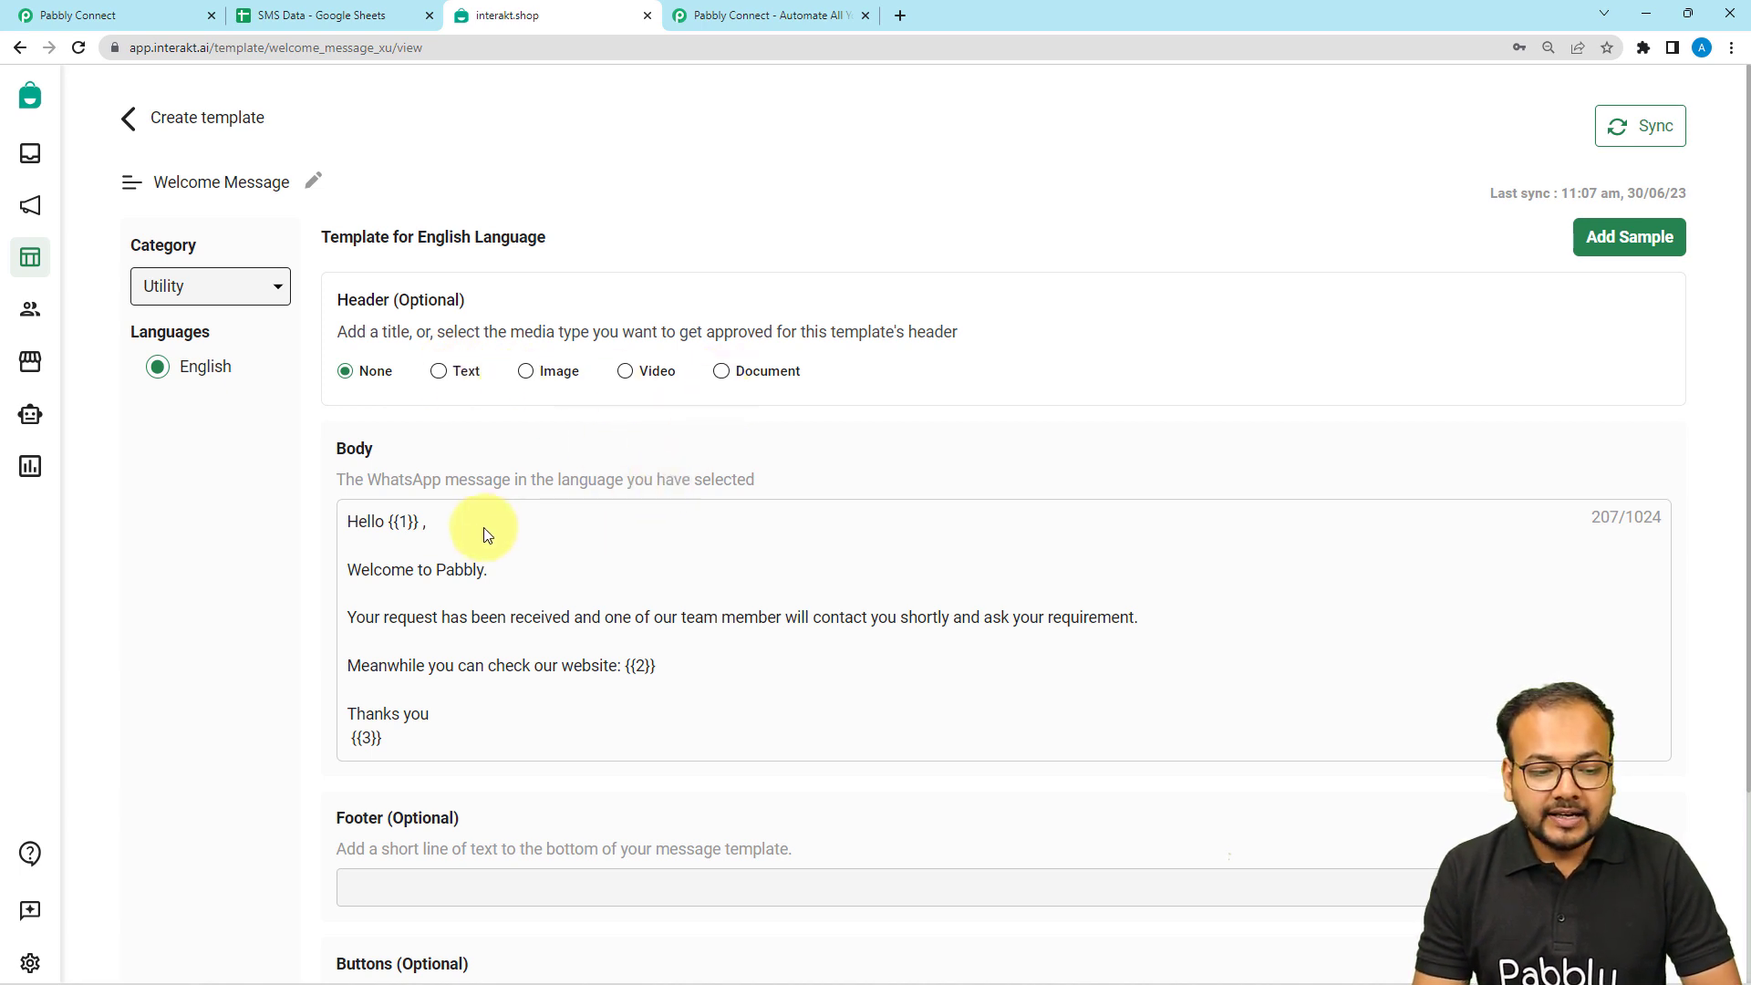
pyautogui.scroll(-1, 483, 535)
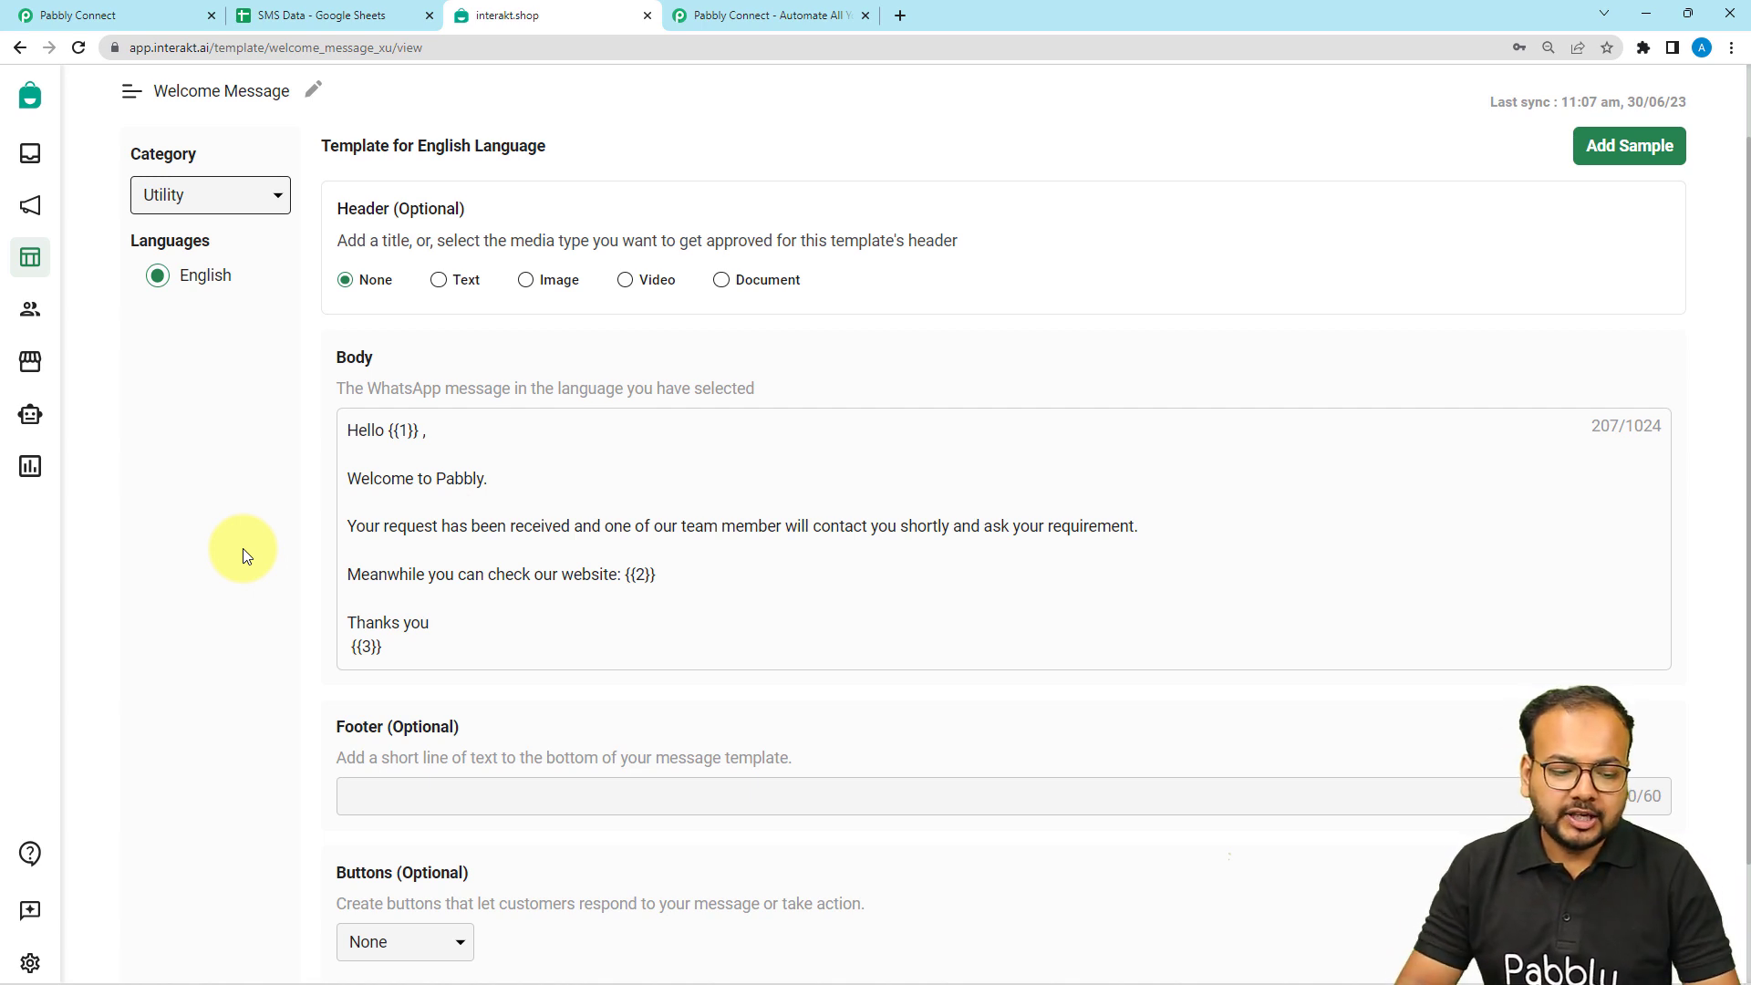
pyautogui.scroll(-2, 243, 549)
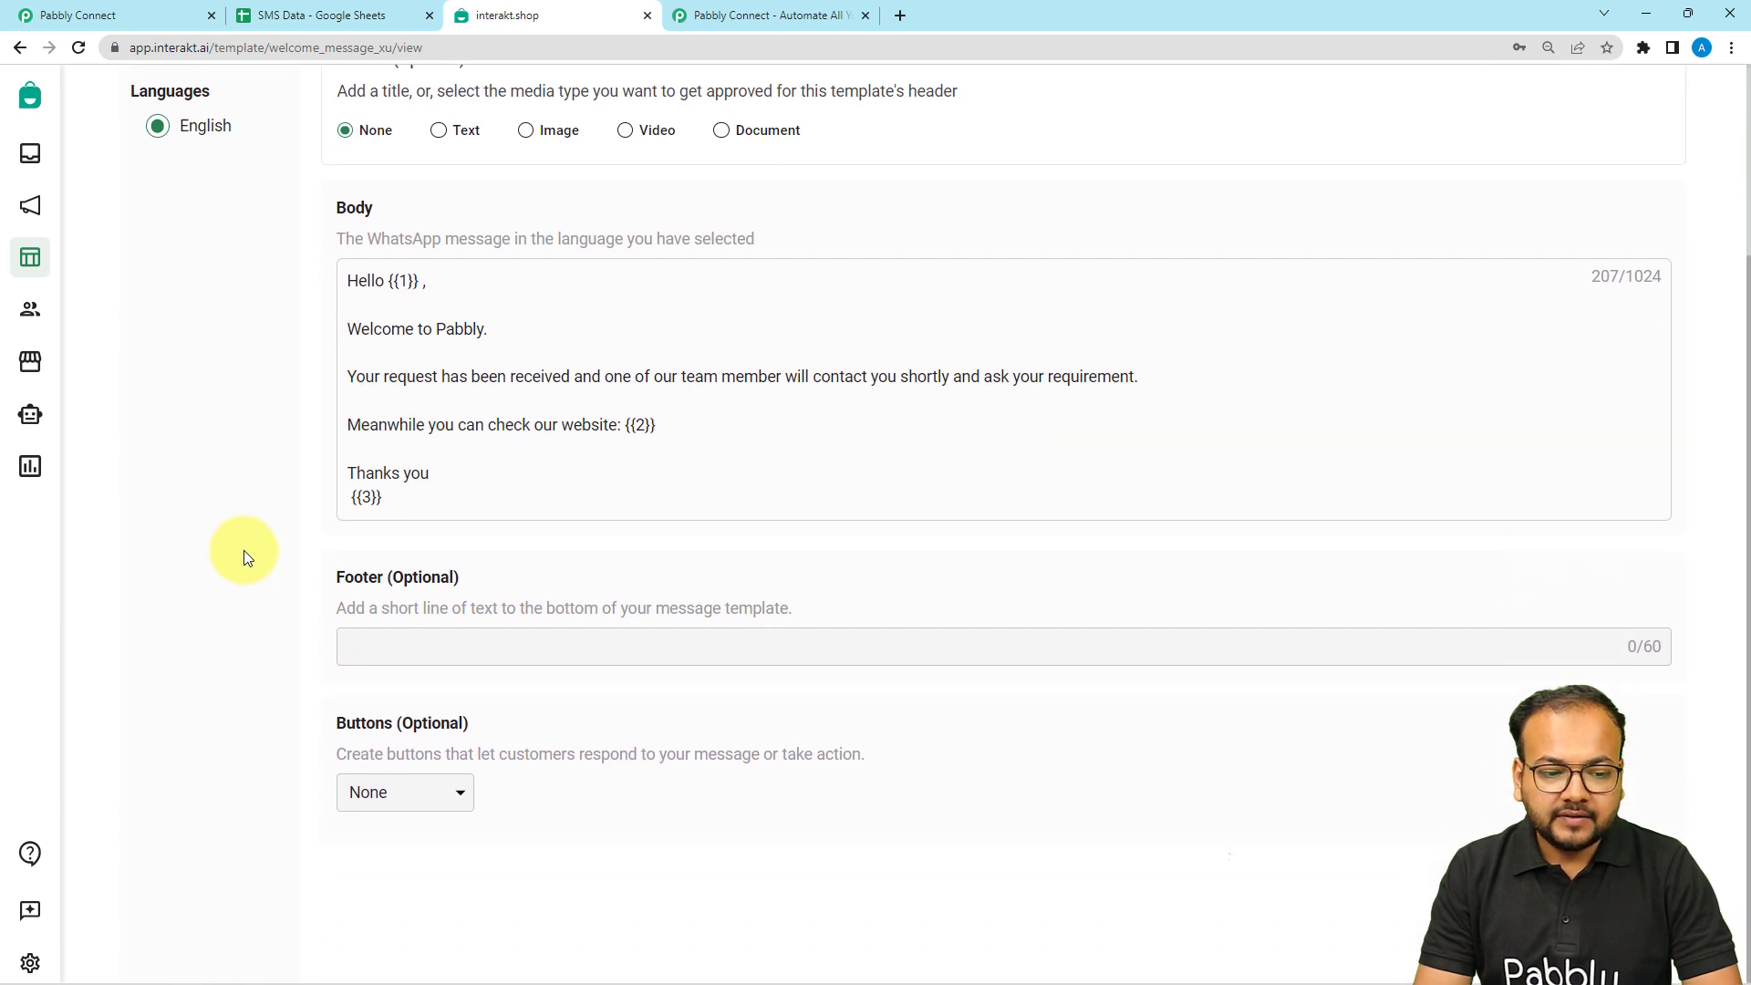
pyautogui.scroll(2, 244, 550)
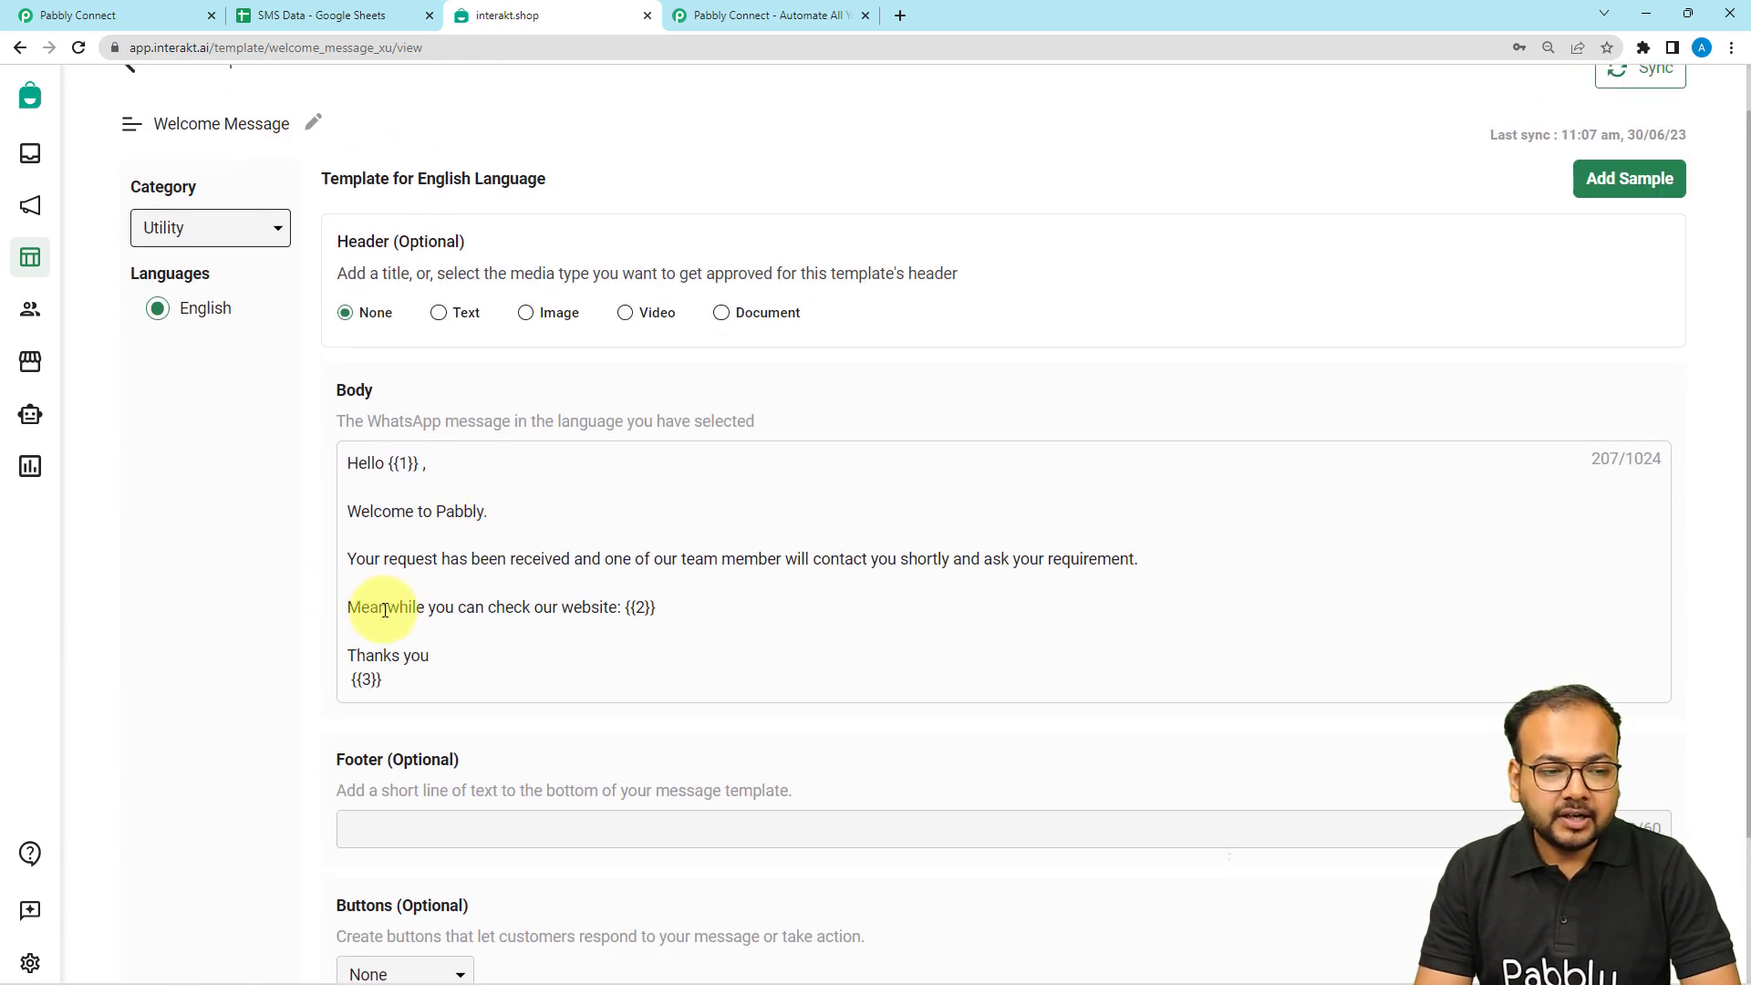
# Copy the code name welcome_message_xu from the Interakt template's URL and enter it as Template Code Name in the Pabbly Connect Interakt step
pyautogui.click(73, 20)
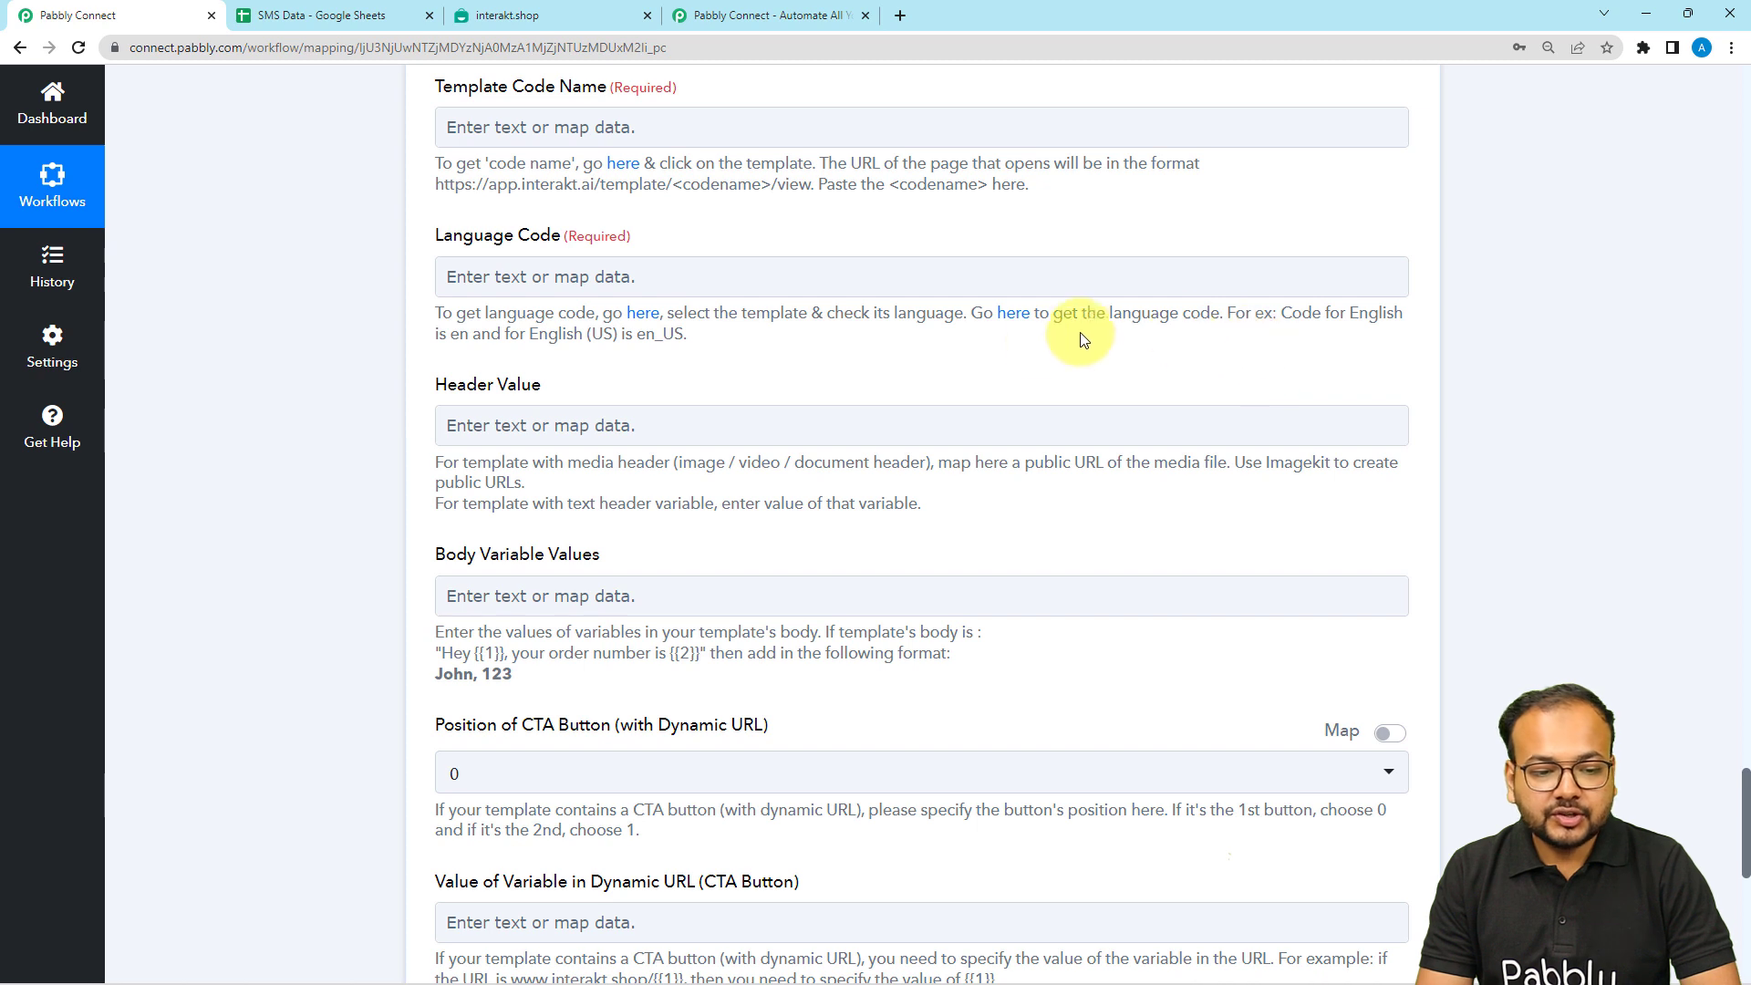
pyautogui.scroll(2, 629, 239)
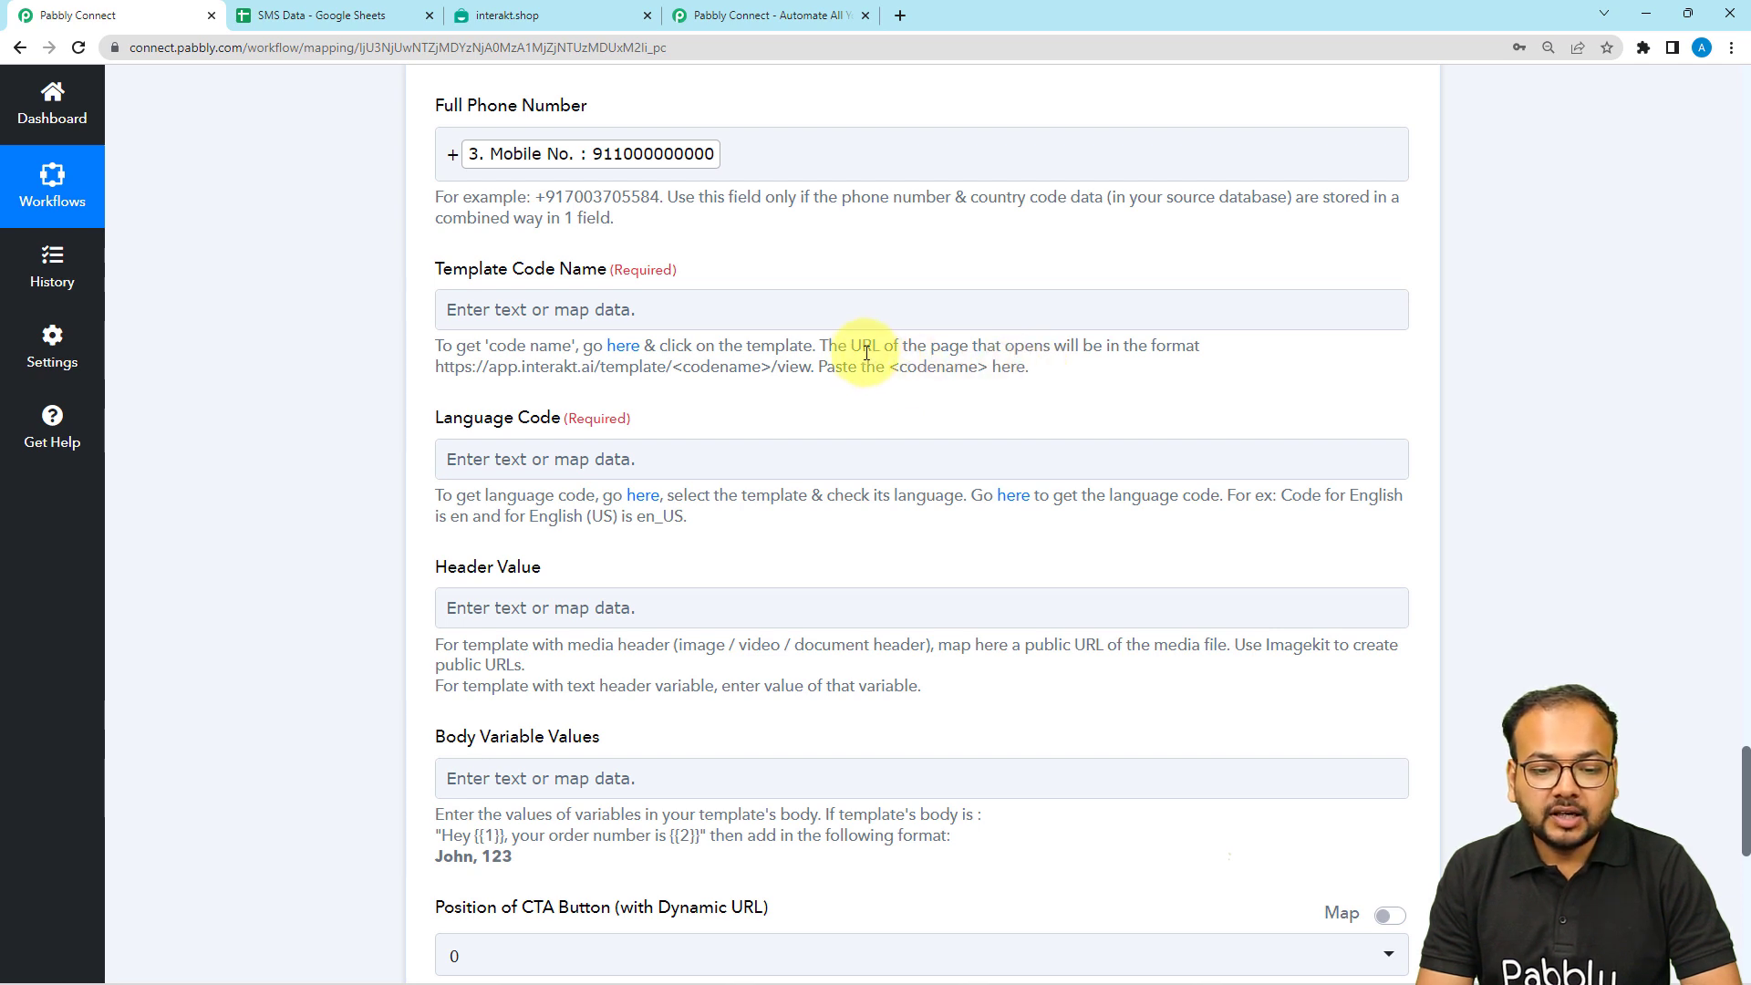
pyautogui.moveTo(861, 347); pyautogui.dragTo(962, 354)
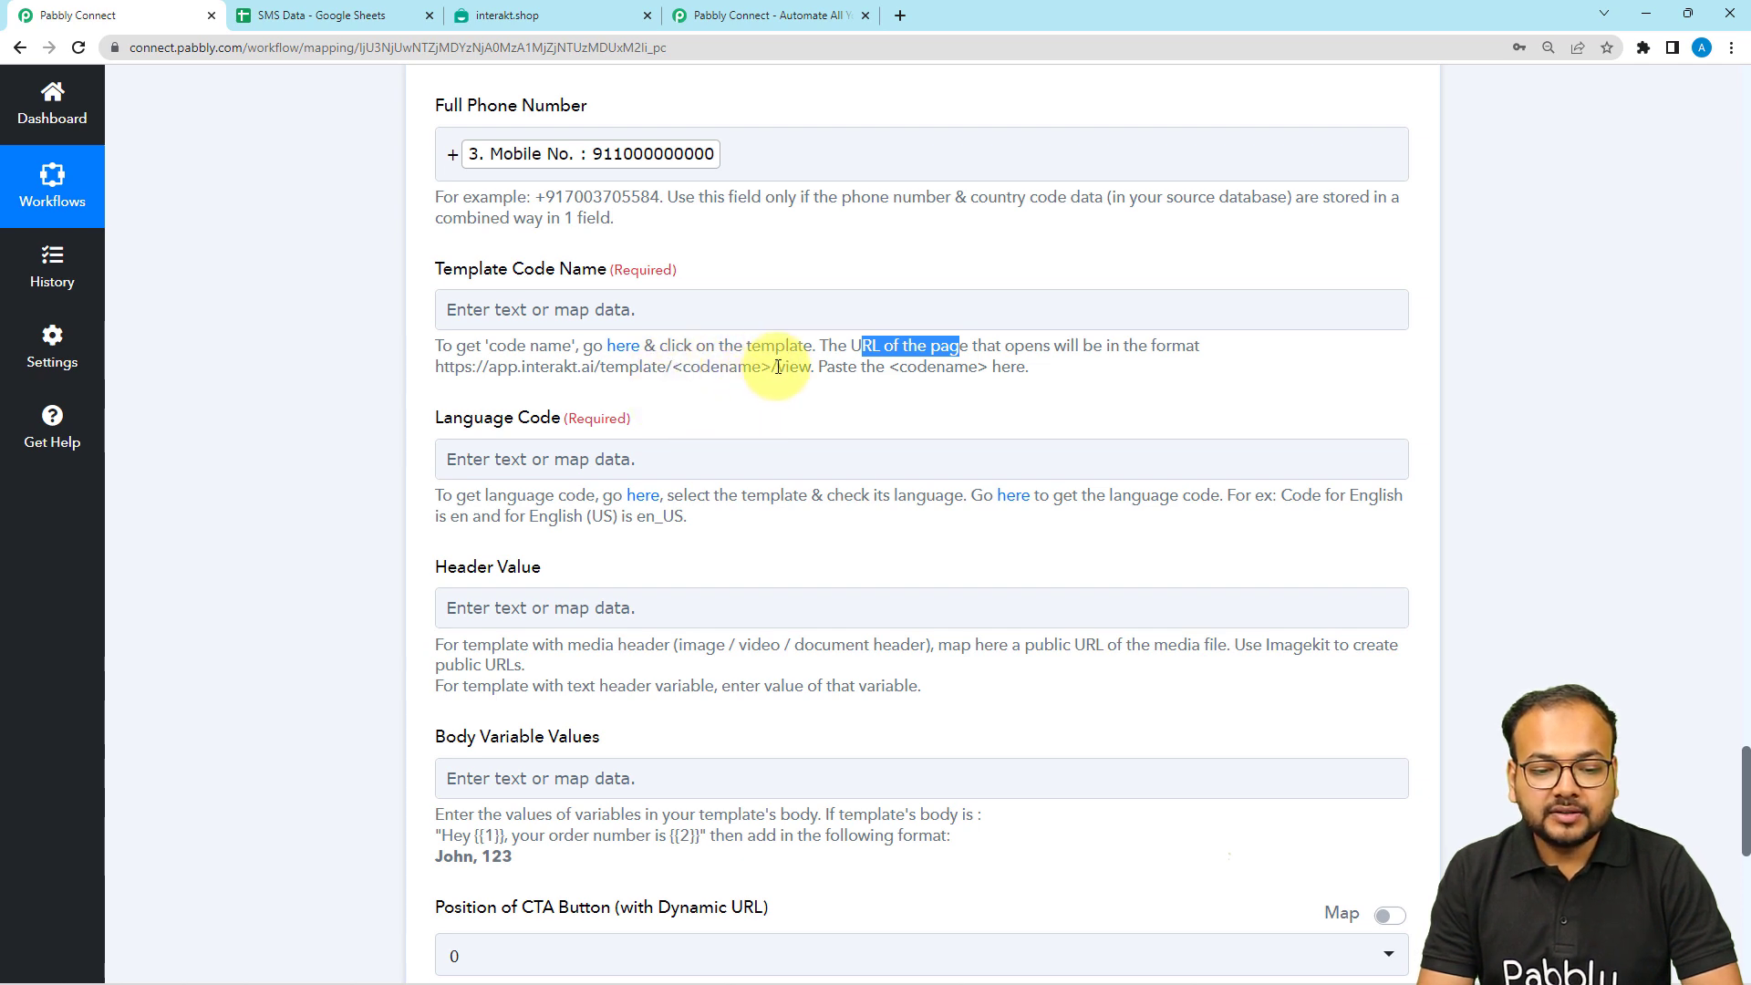
pyautogui.click(594, 11)
pyautogui.scroll(1, 227, 243)
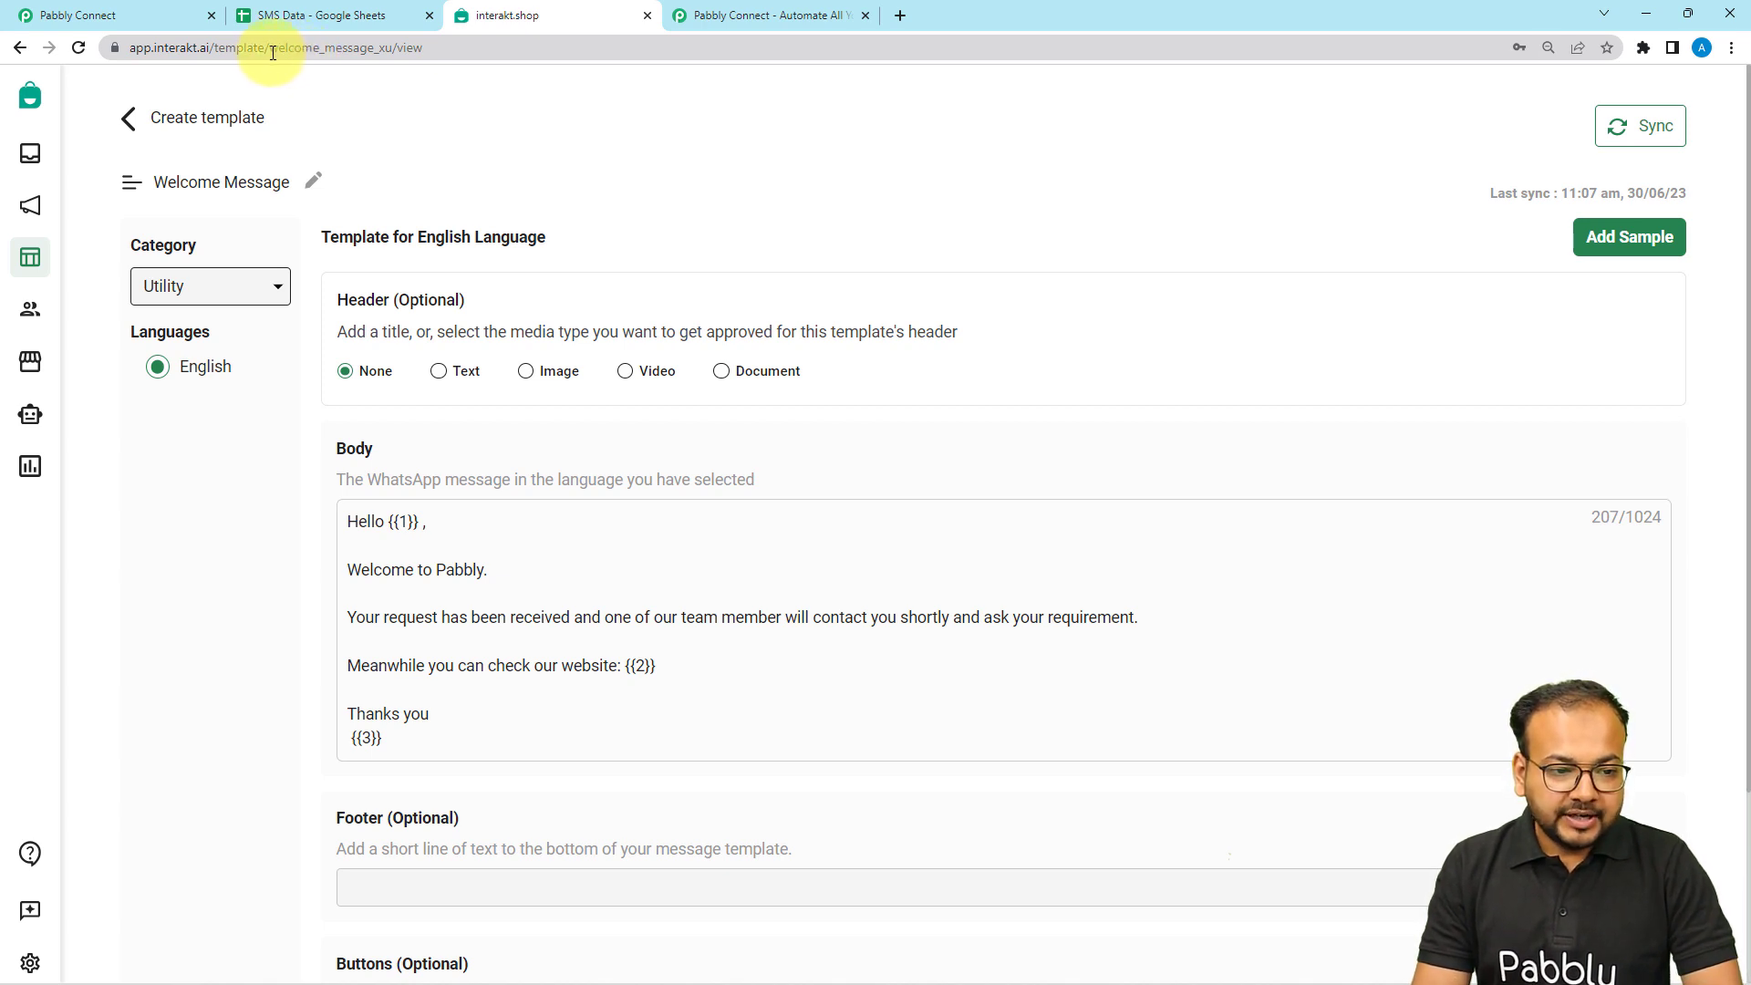
pyautogui.doubleClick(366, 46)
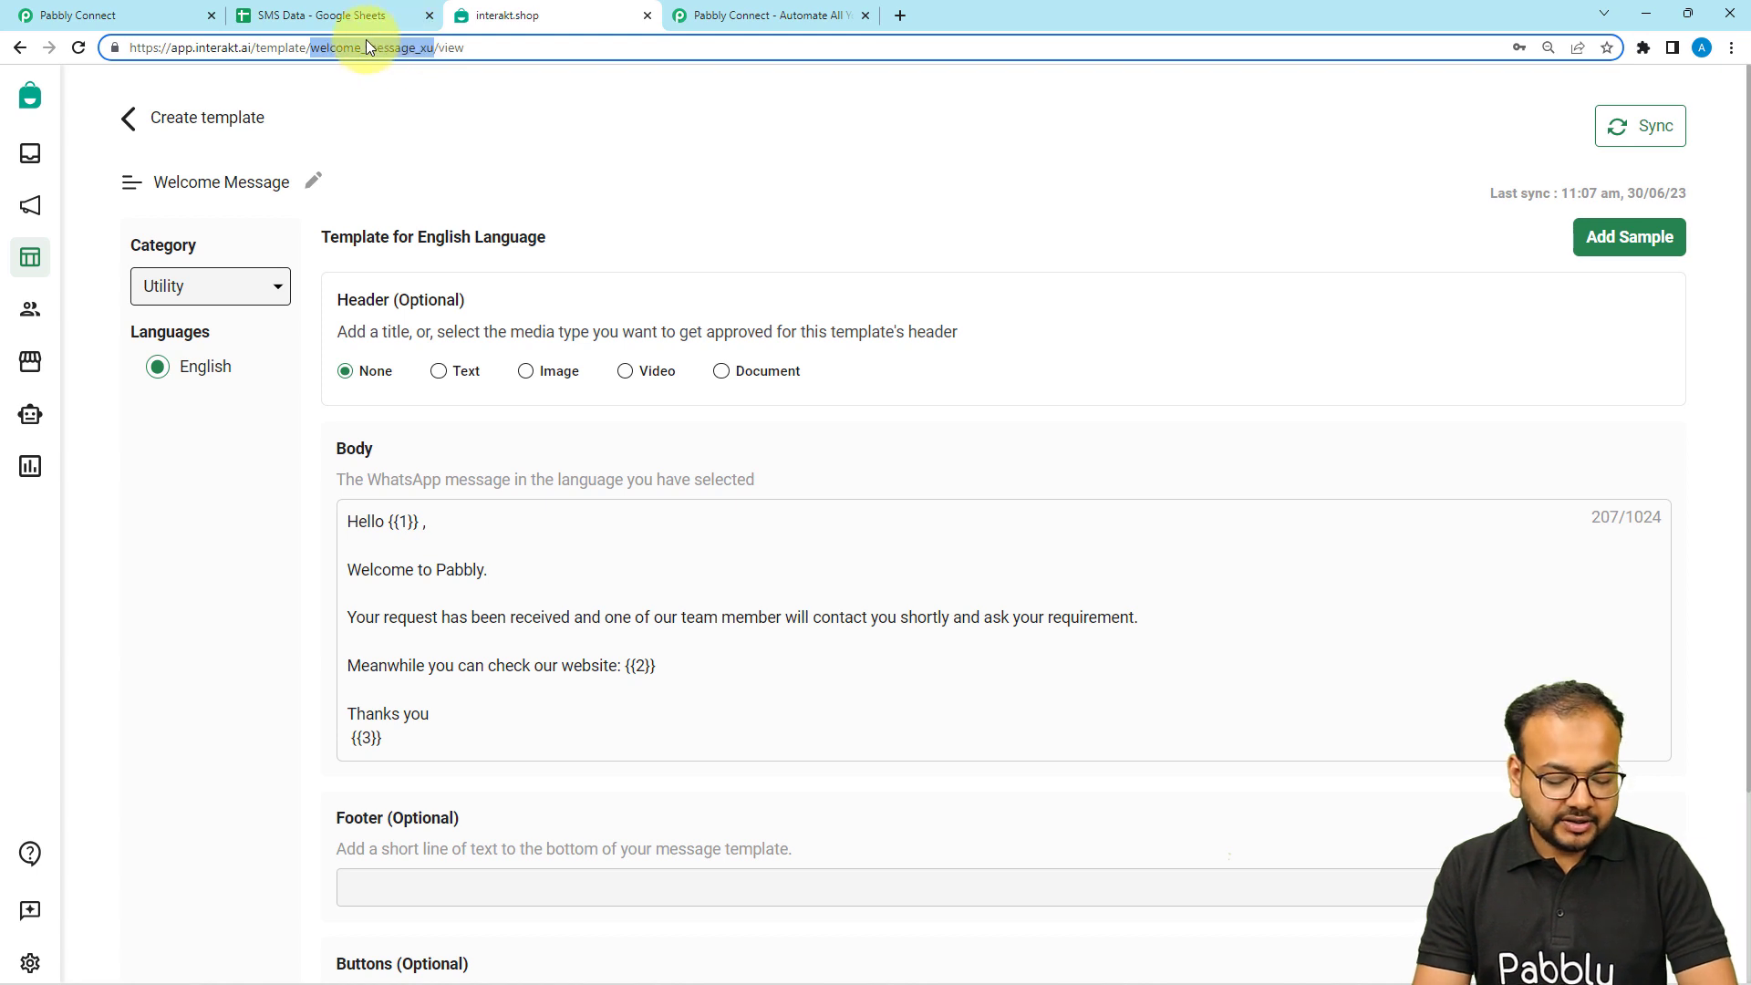
pyautogui.click(144, 20)
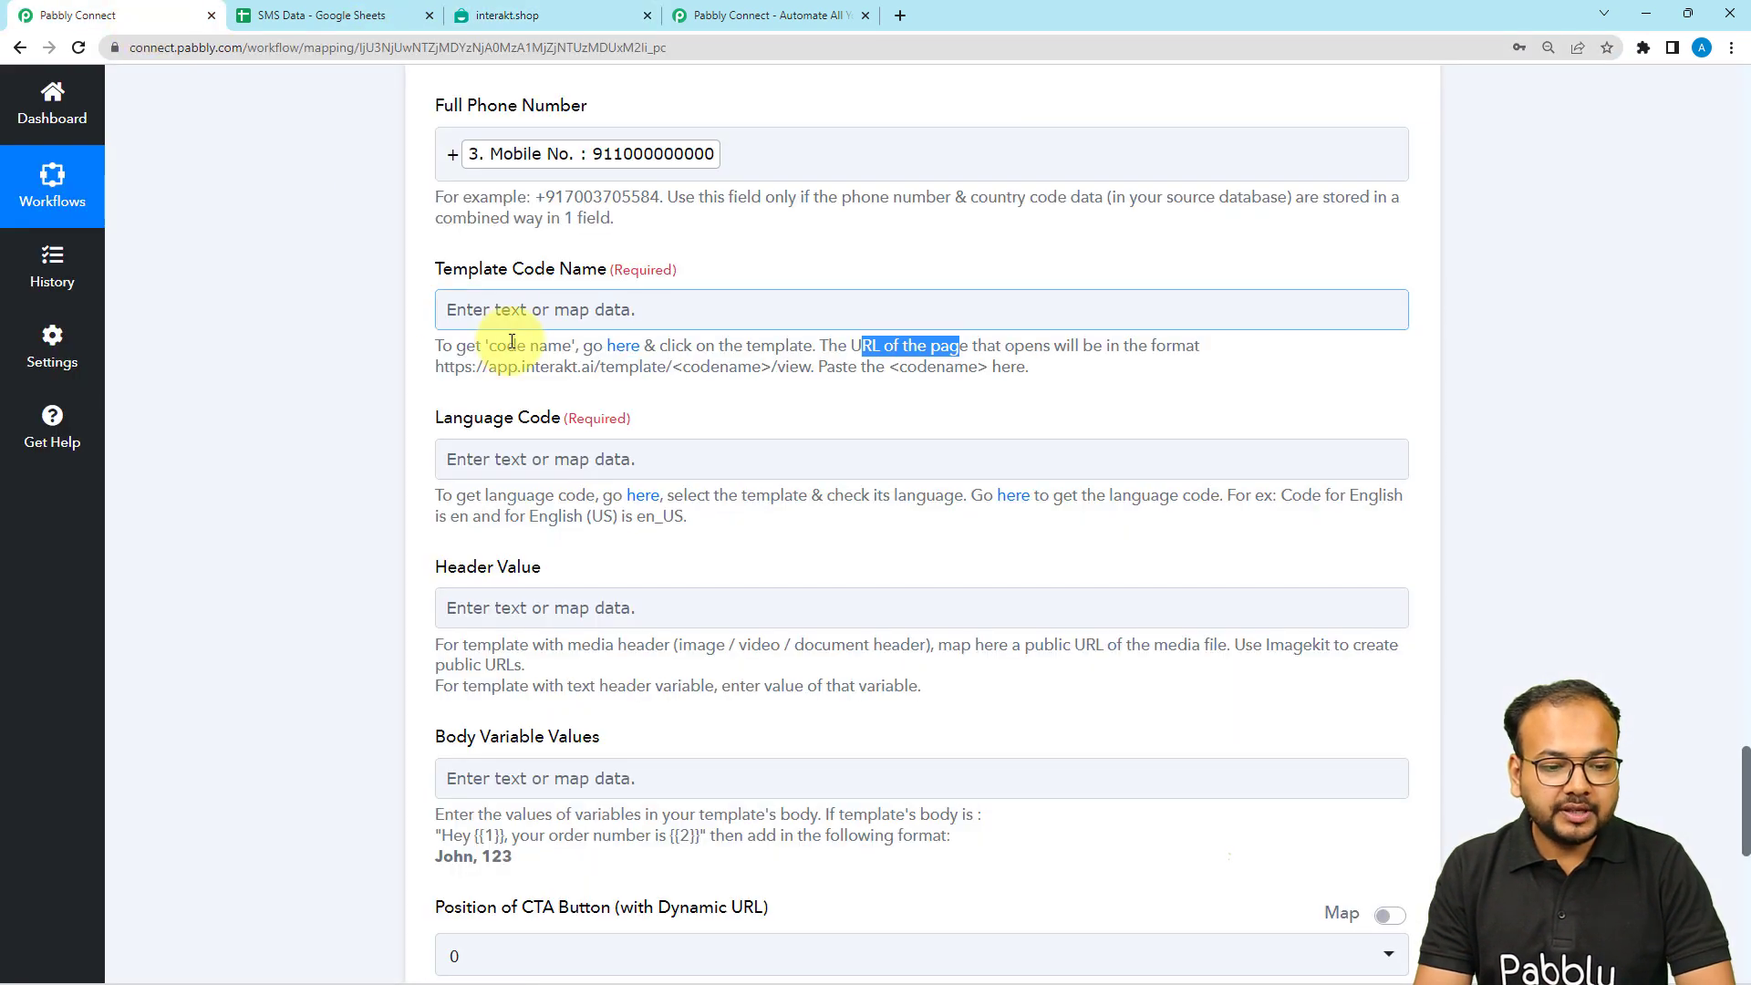
pyautogui.click(497, 309)
pyautogui.hotkey('ctrl', 'v')
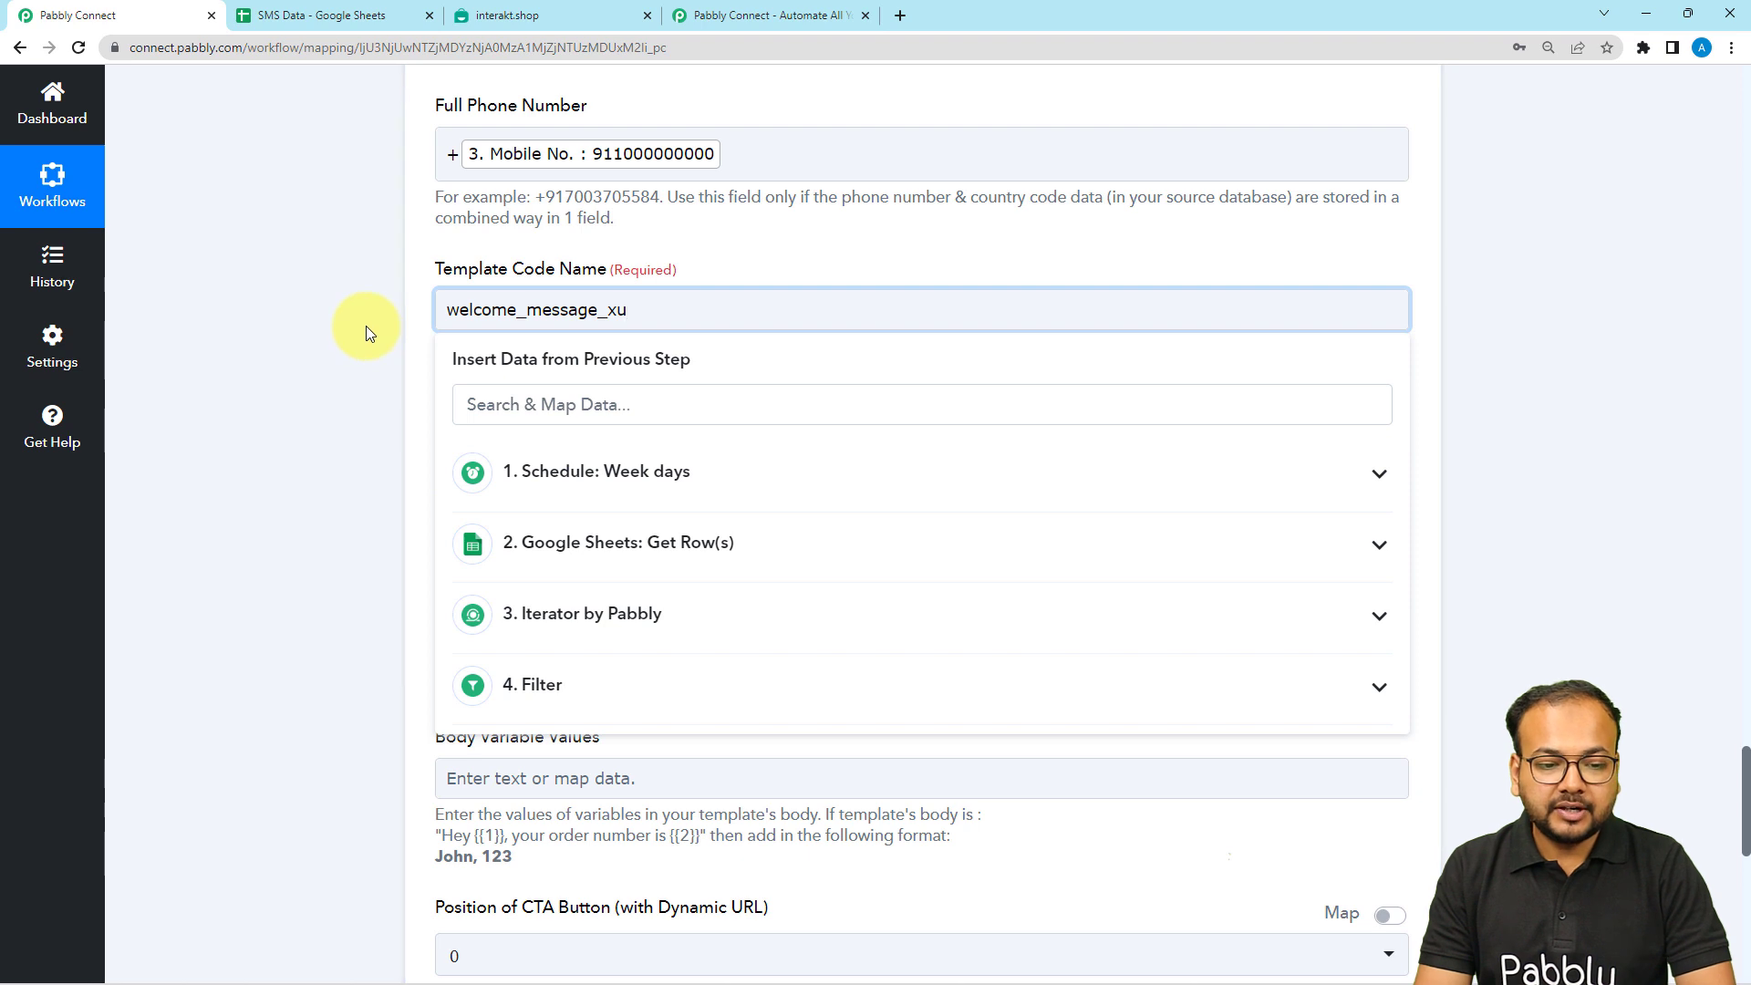
pyautogui.click(365, 325)
# Check the template's language in Interakt, and set the Language Code in Pabbly Connect to en
pyautogui.scroll(-2, 364, 325)
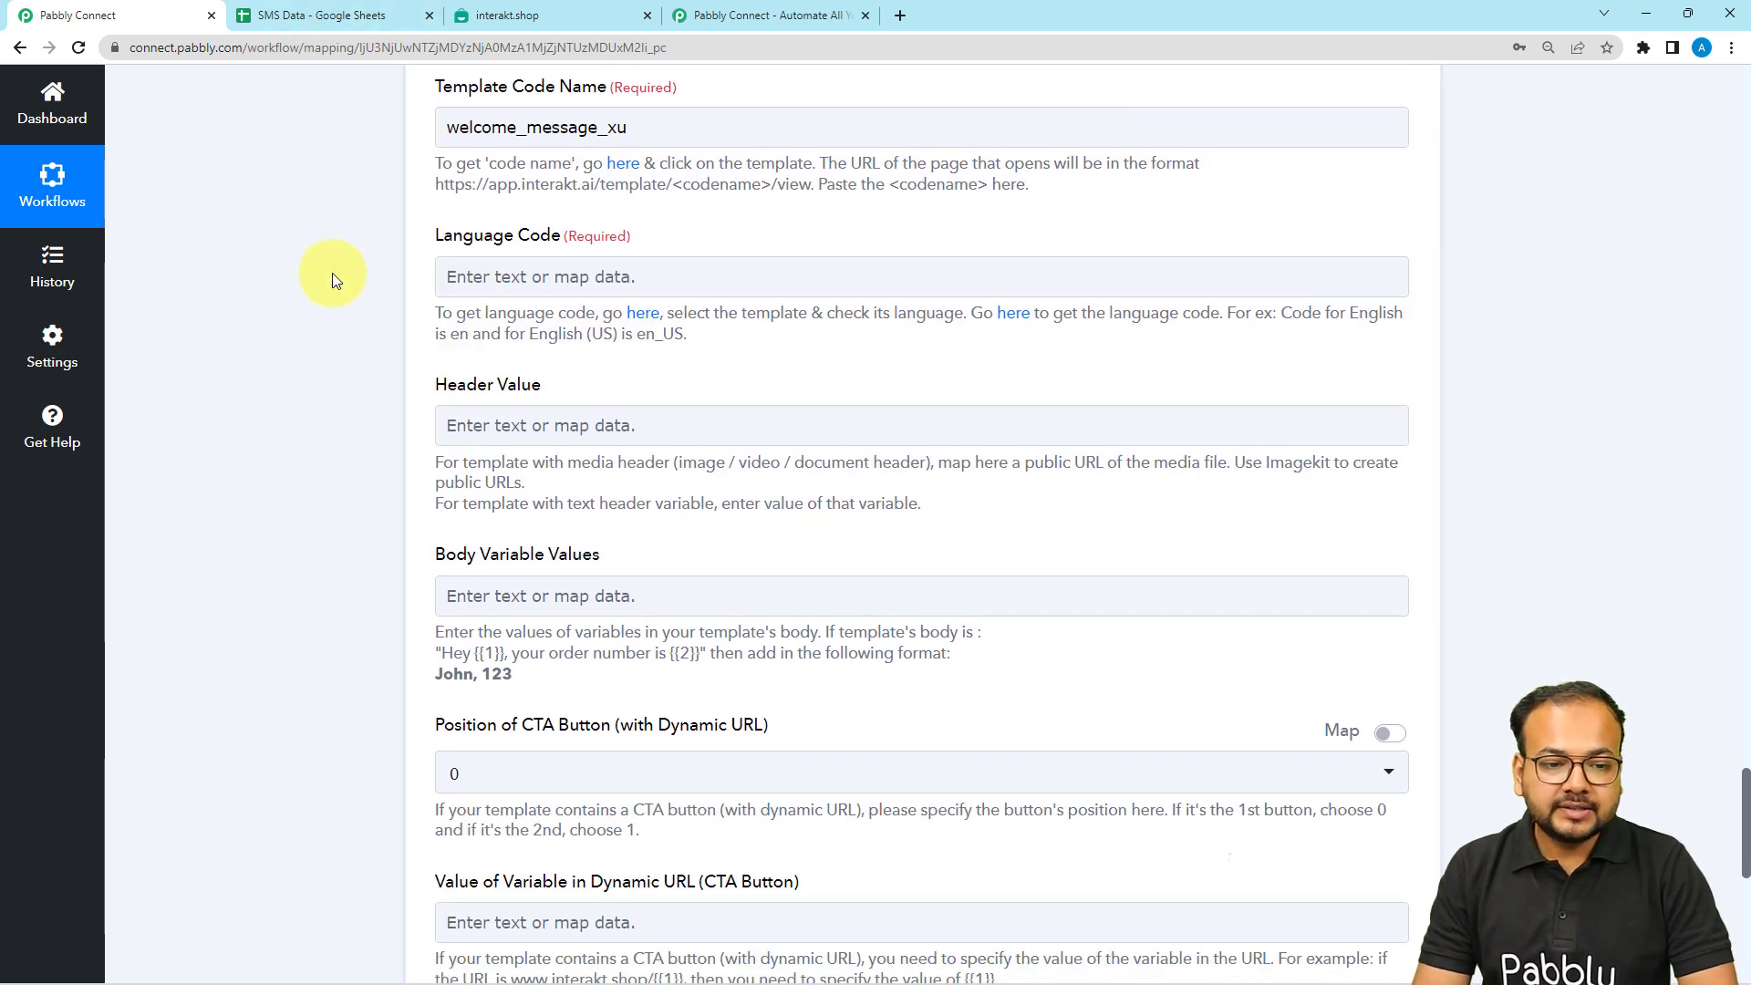
pyautogui.scroll(-1, 331, 272)
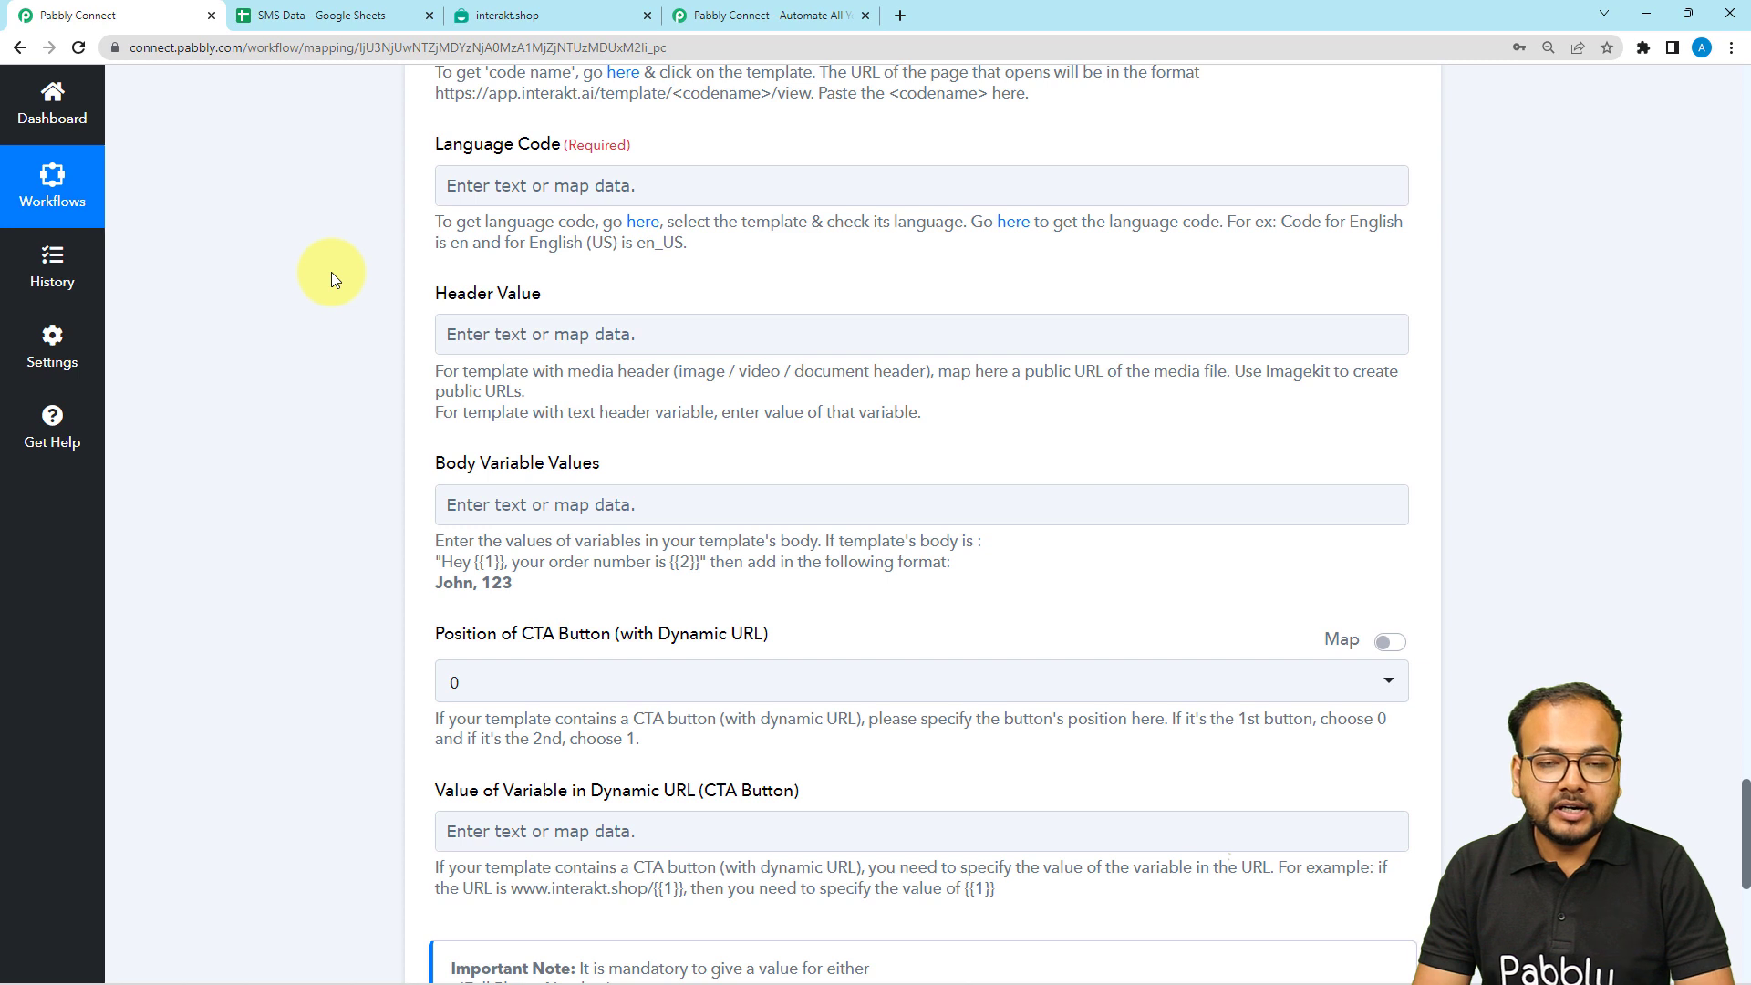
pyautogui.click(502, 16)
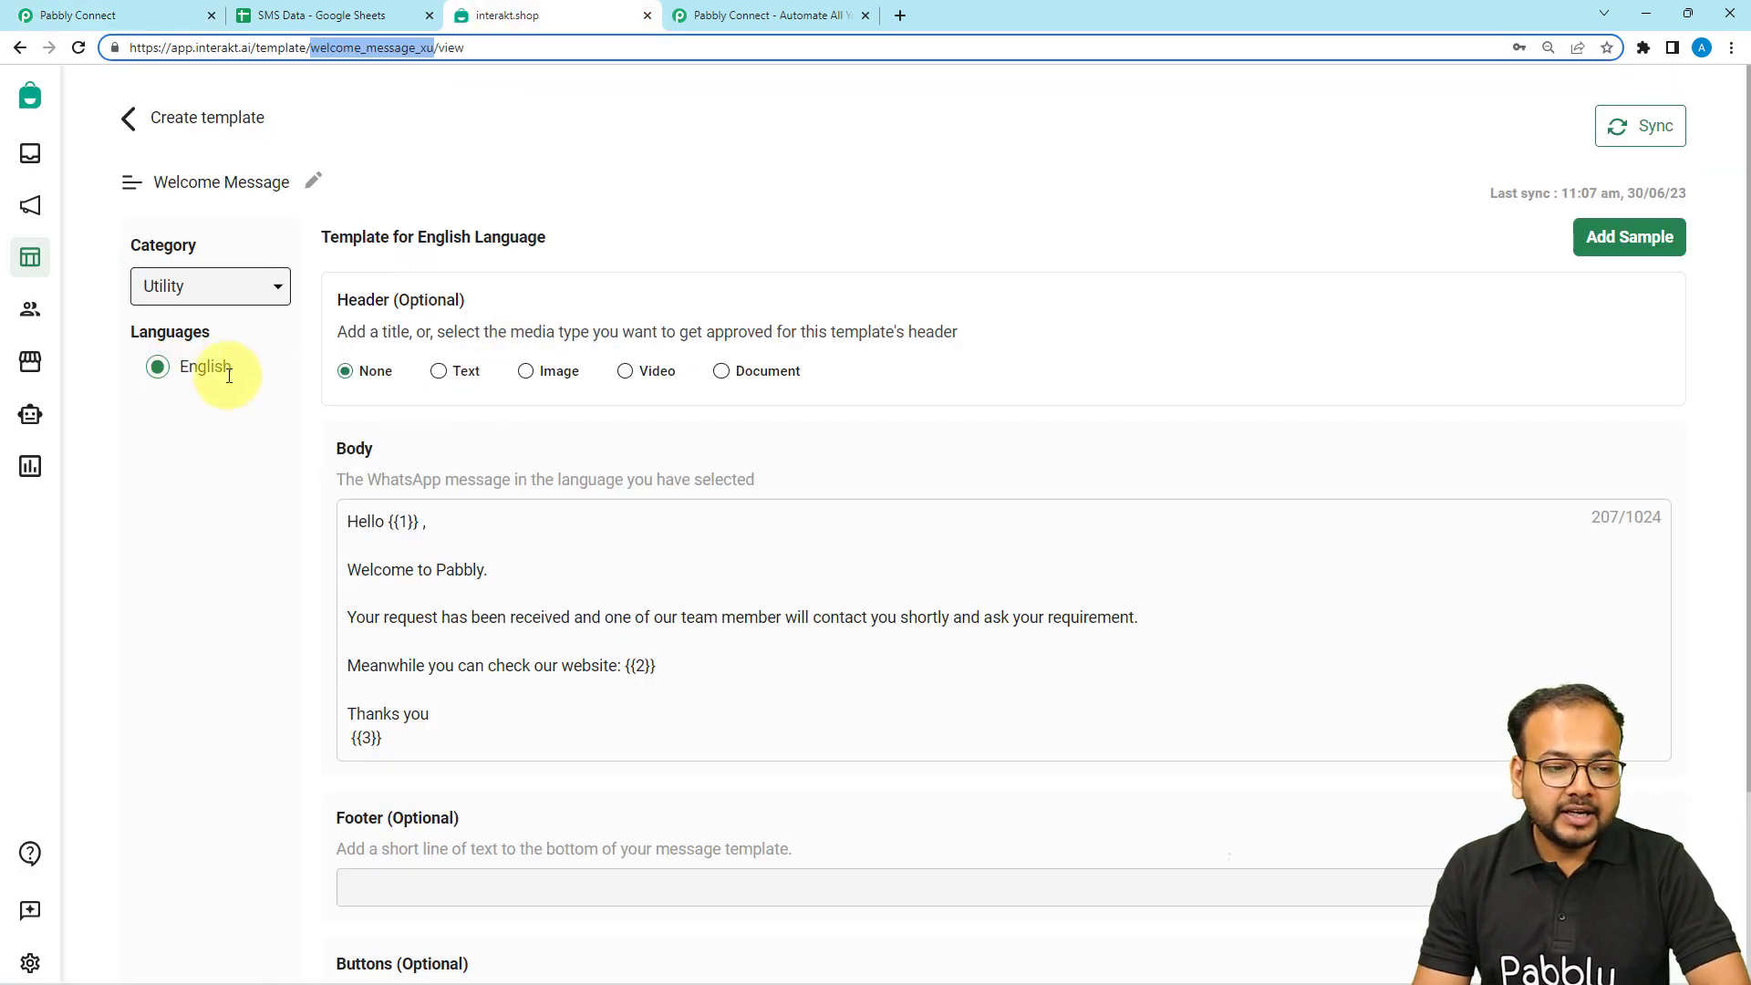
pyautogui.click(164, 16)
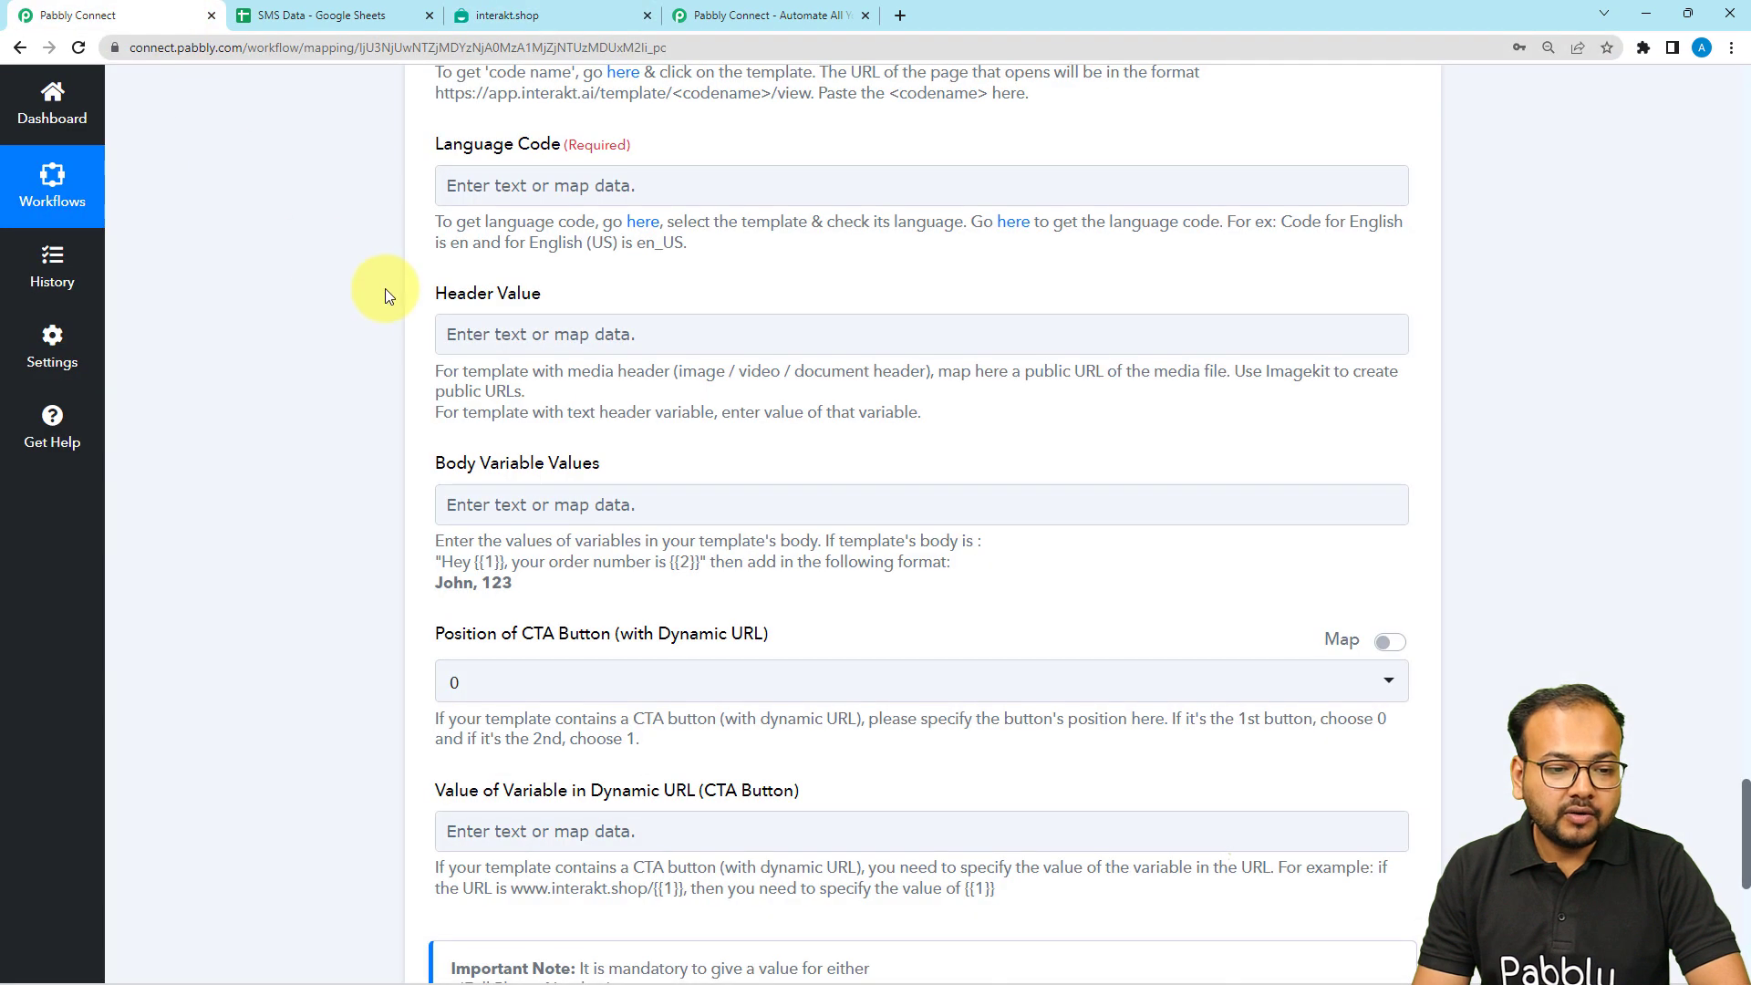
pyautogui.click(532, 193)
pyautogui.write('ebn=')
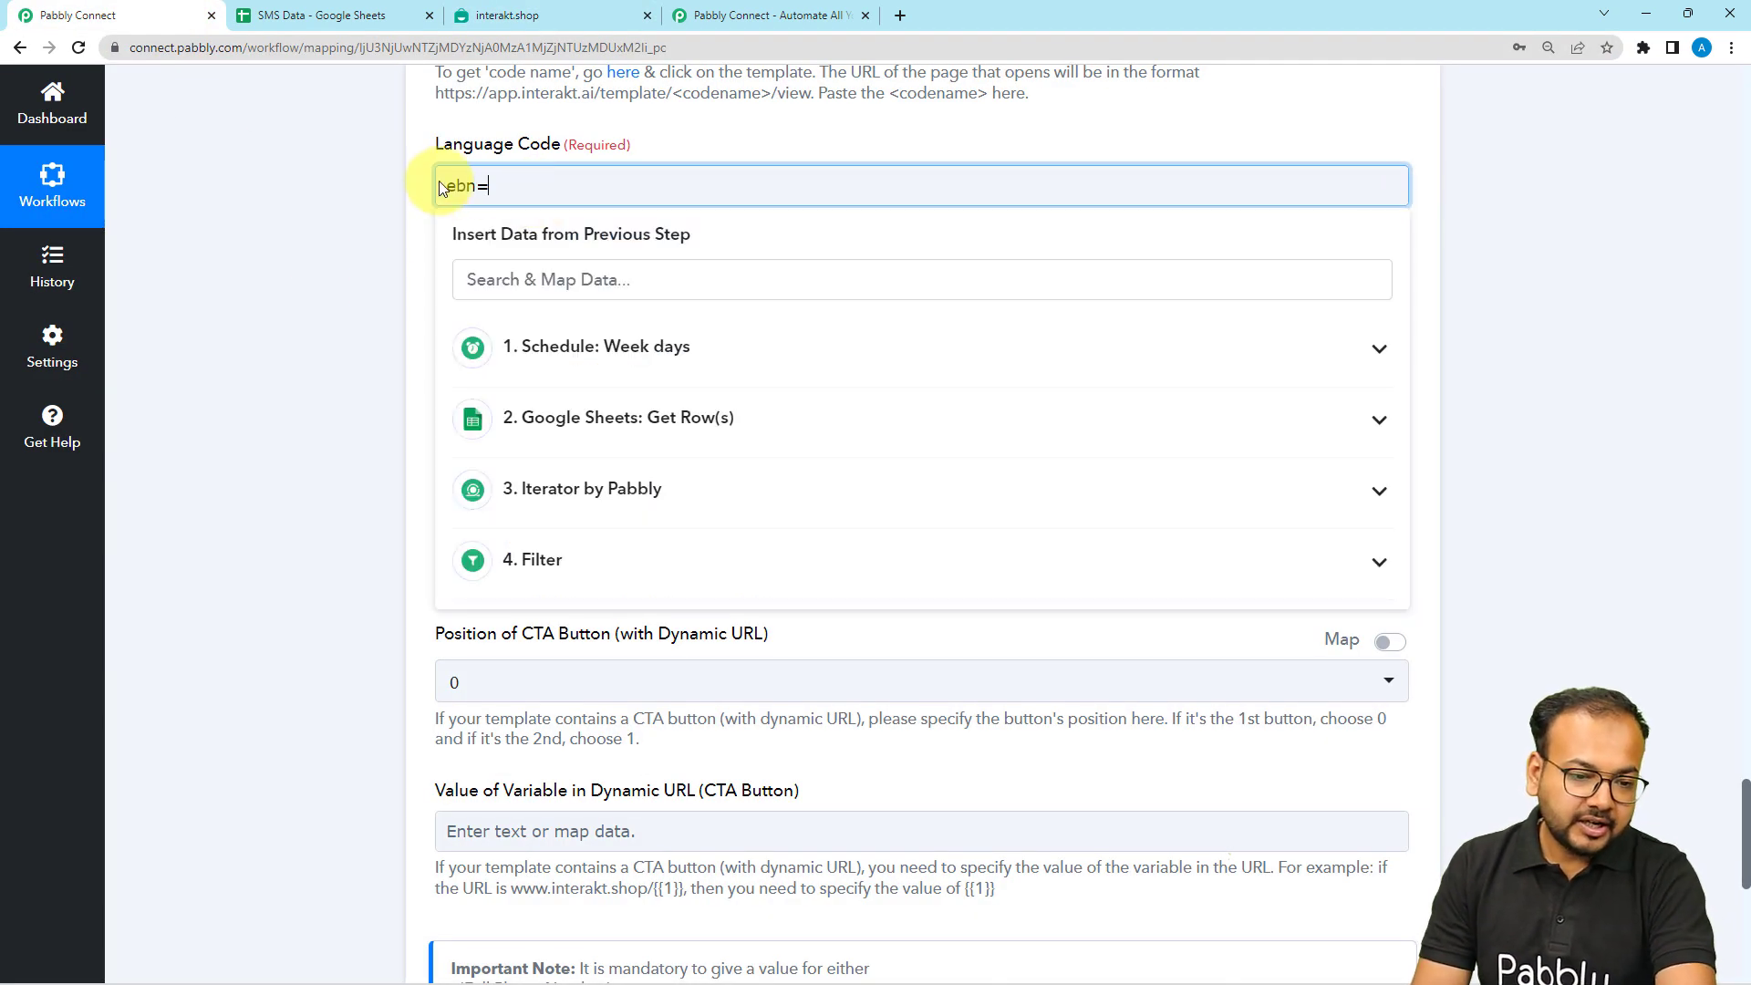
pyautogui.press('BackSpace')
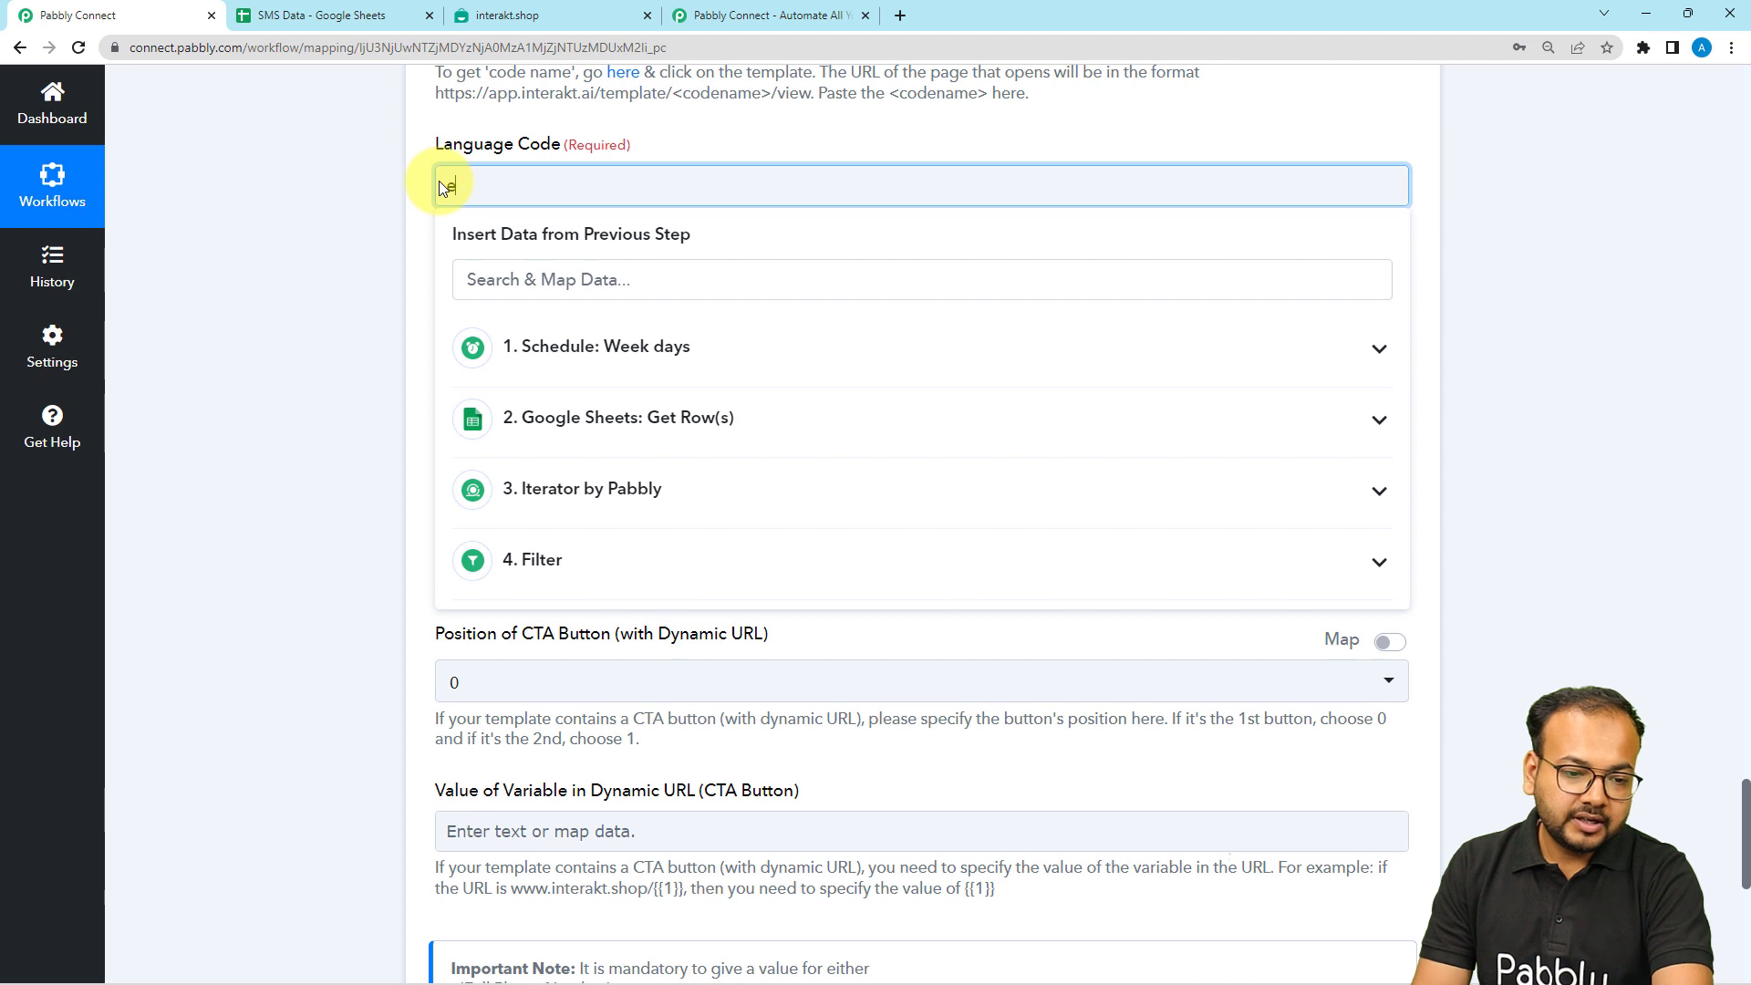
pyautogui.write('n')
pyautogui.click(381, 205)
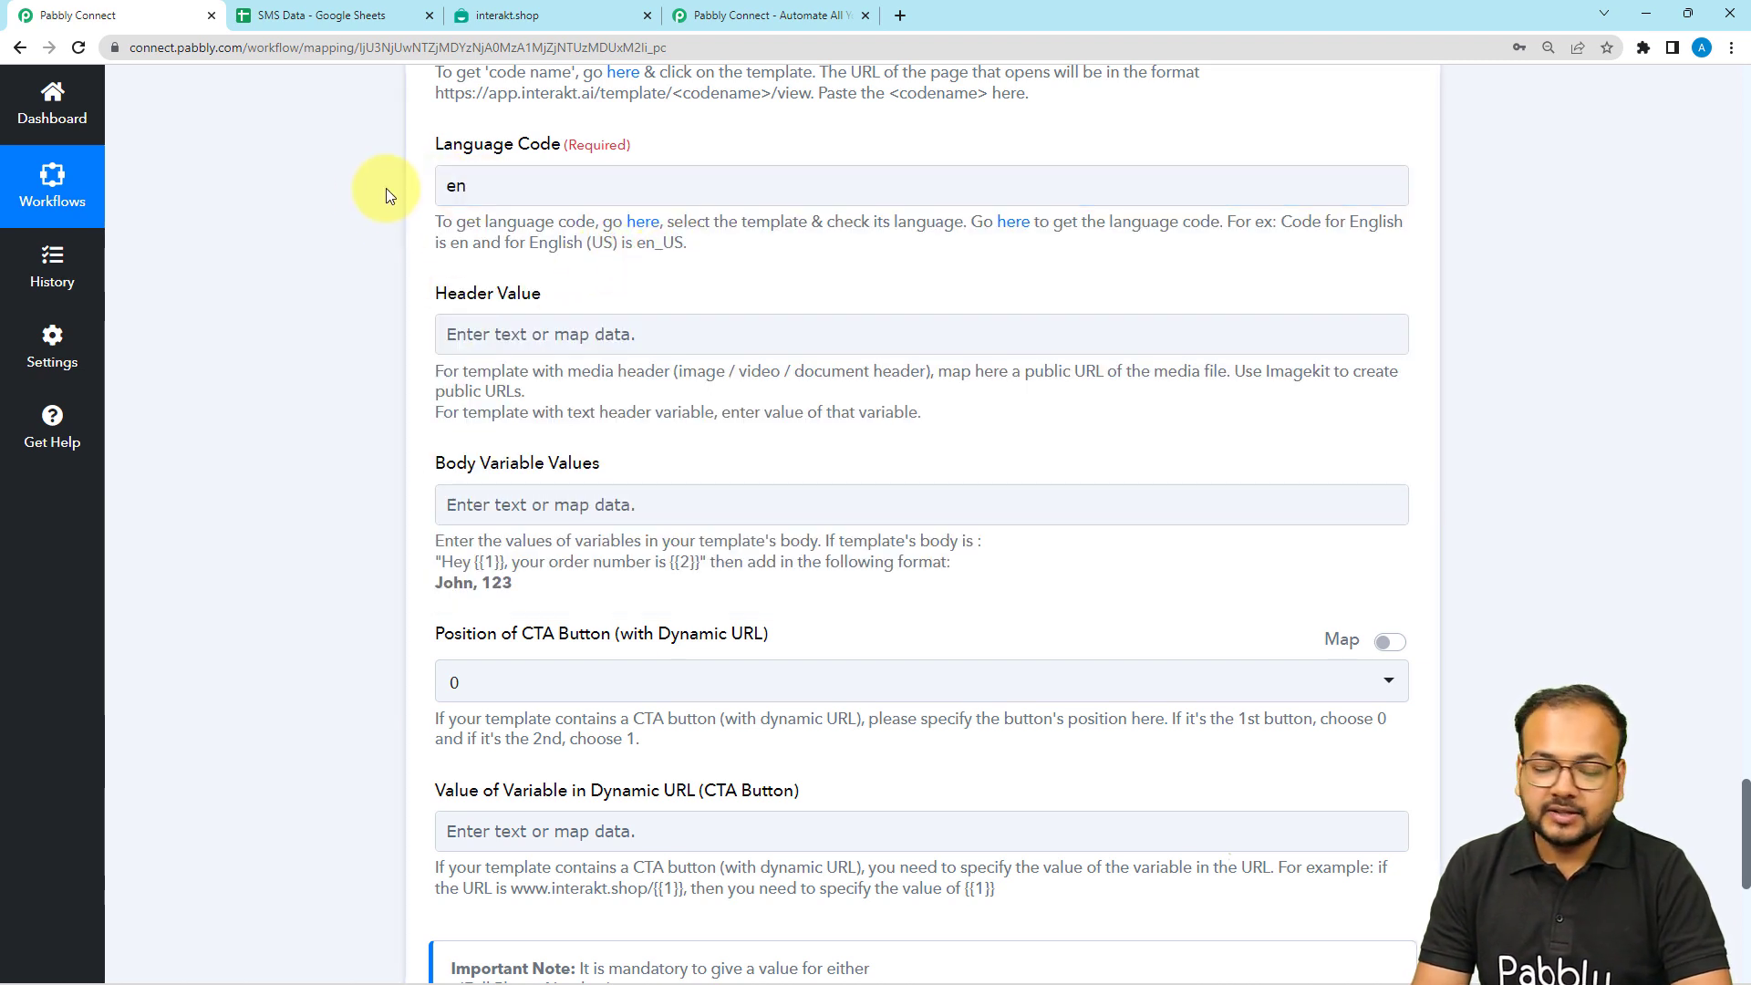
# Examine the Header Value, Body Variable Values and CTA fields against the variables in the Interakt template, and recheck the fields already filled
pyautogui.scroll(-1, 348, 308)
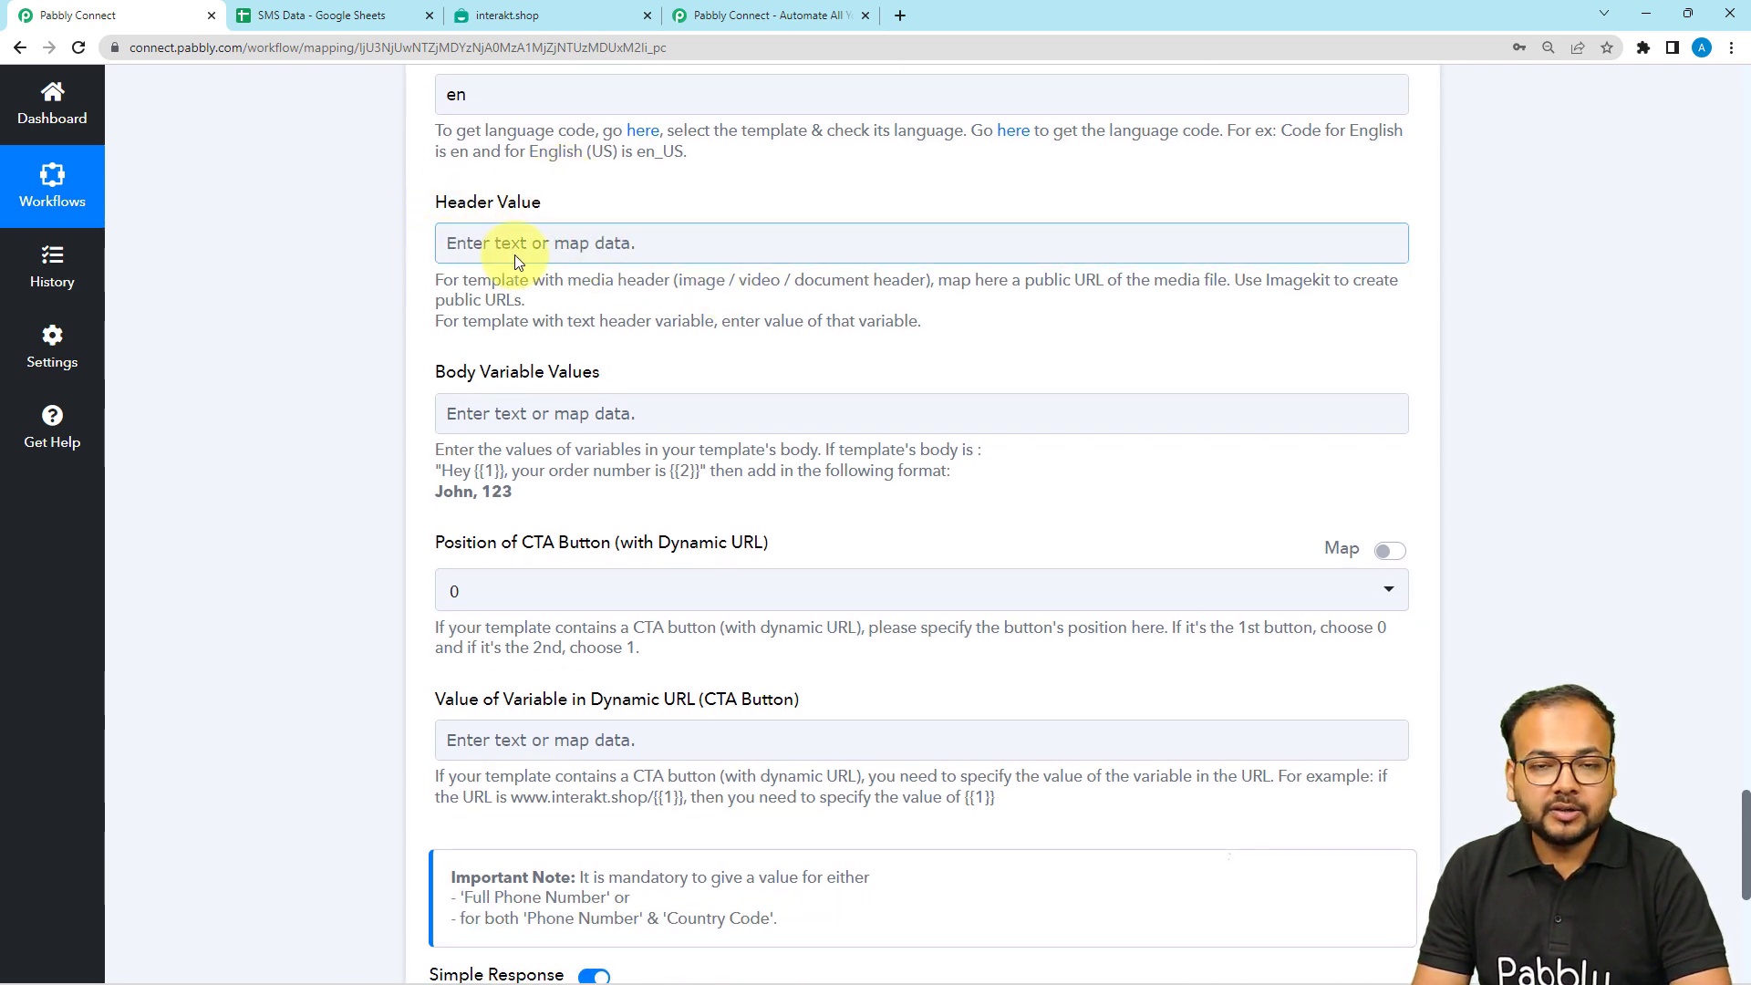
pyautogui.scroll(-2, 288, 358)
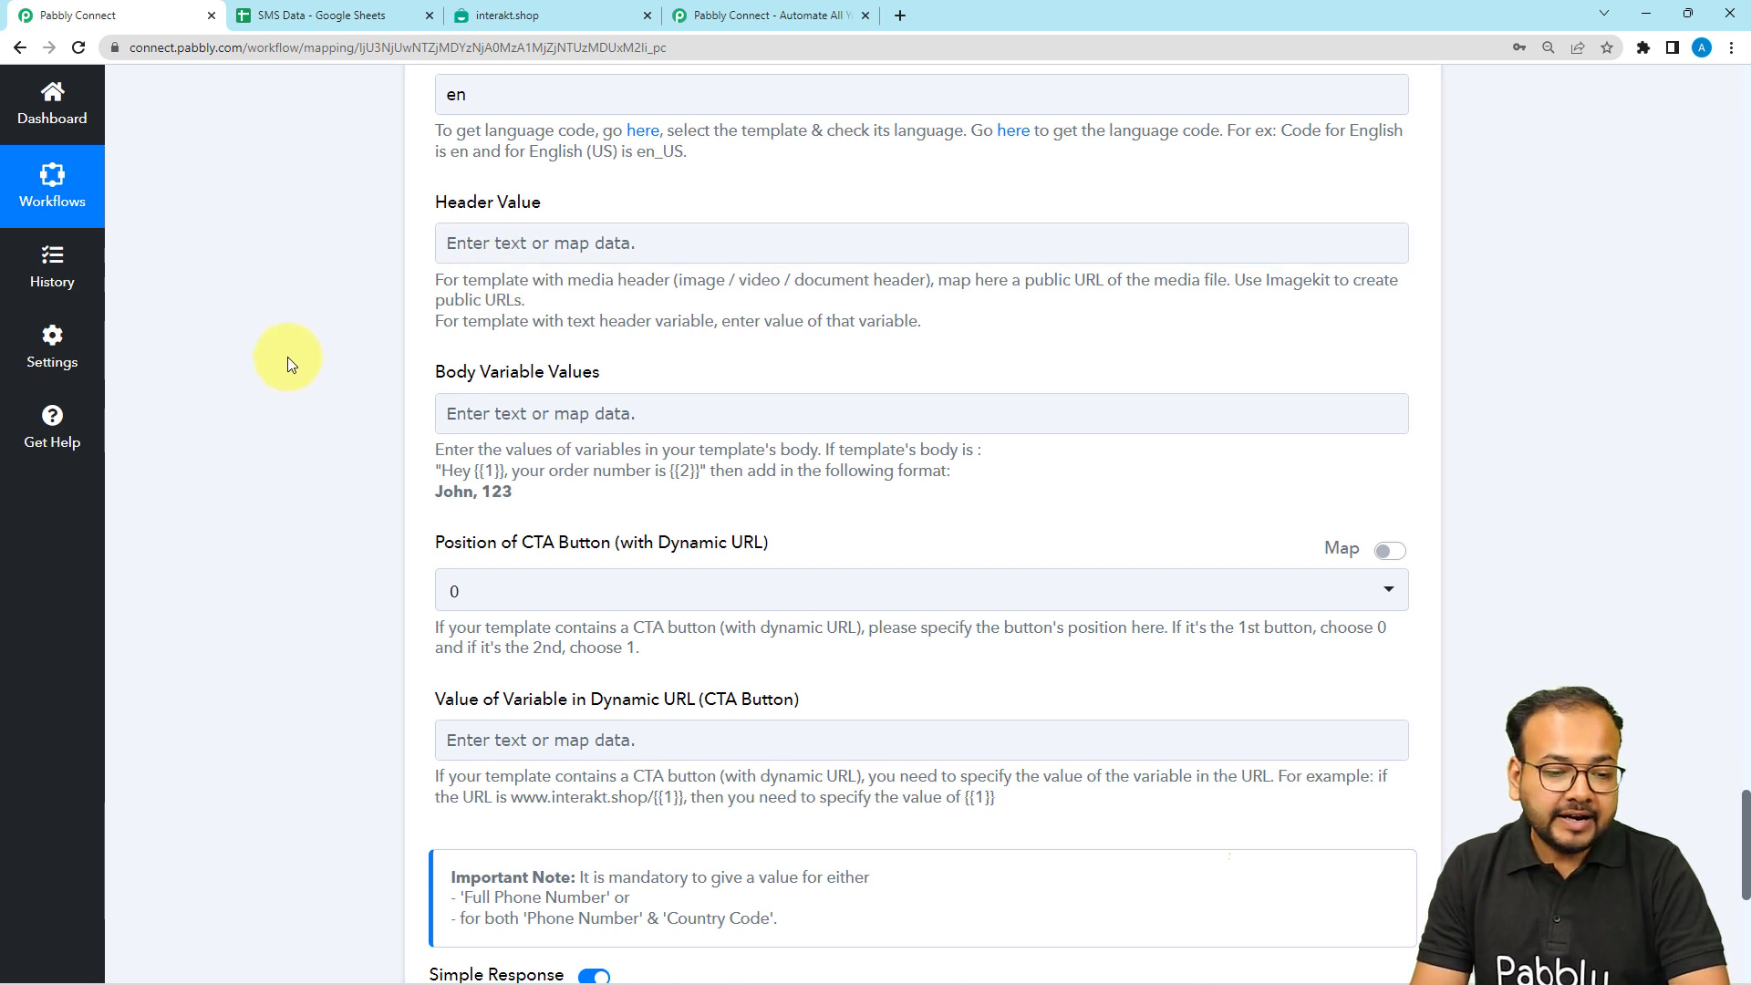
pyautogui.scroll(-1, 287, 357)
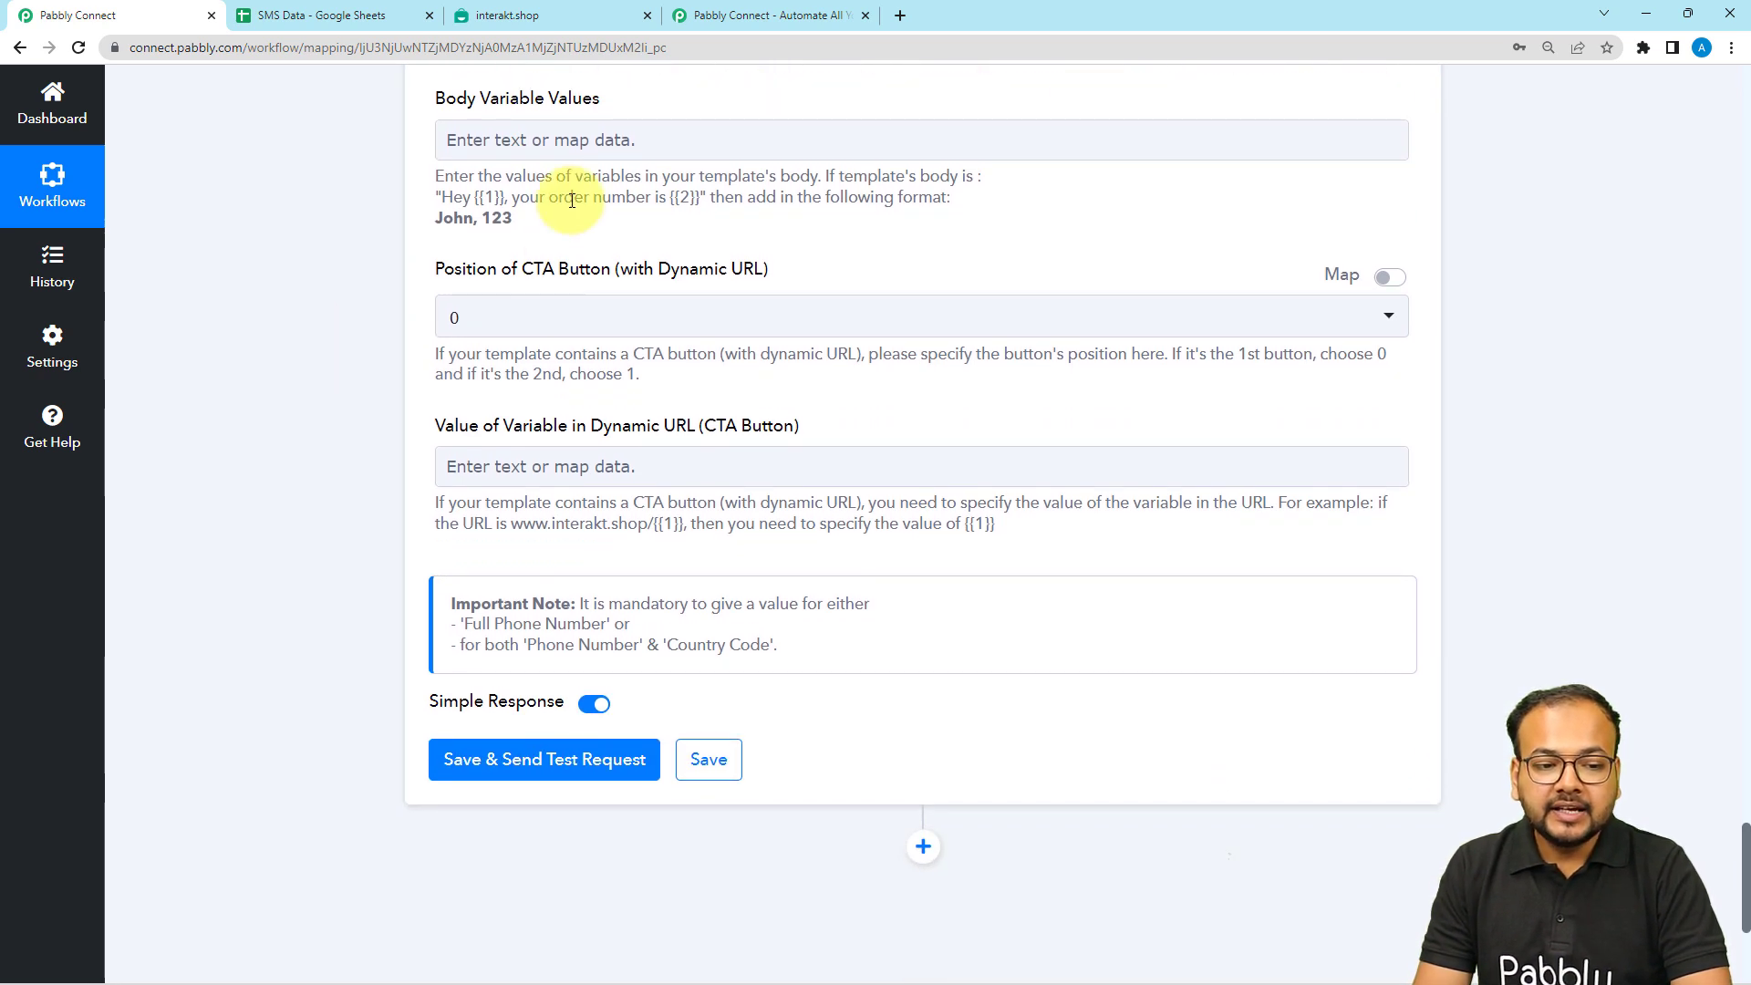
pyautogui.click(678, 142)
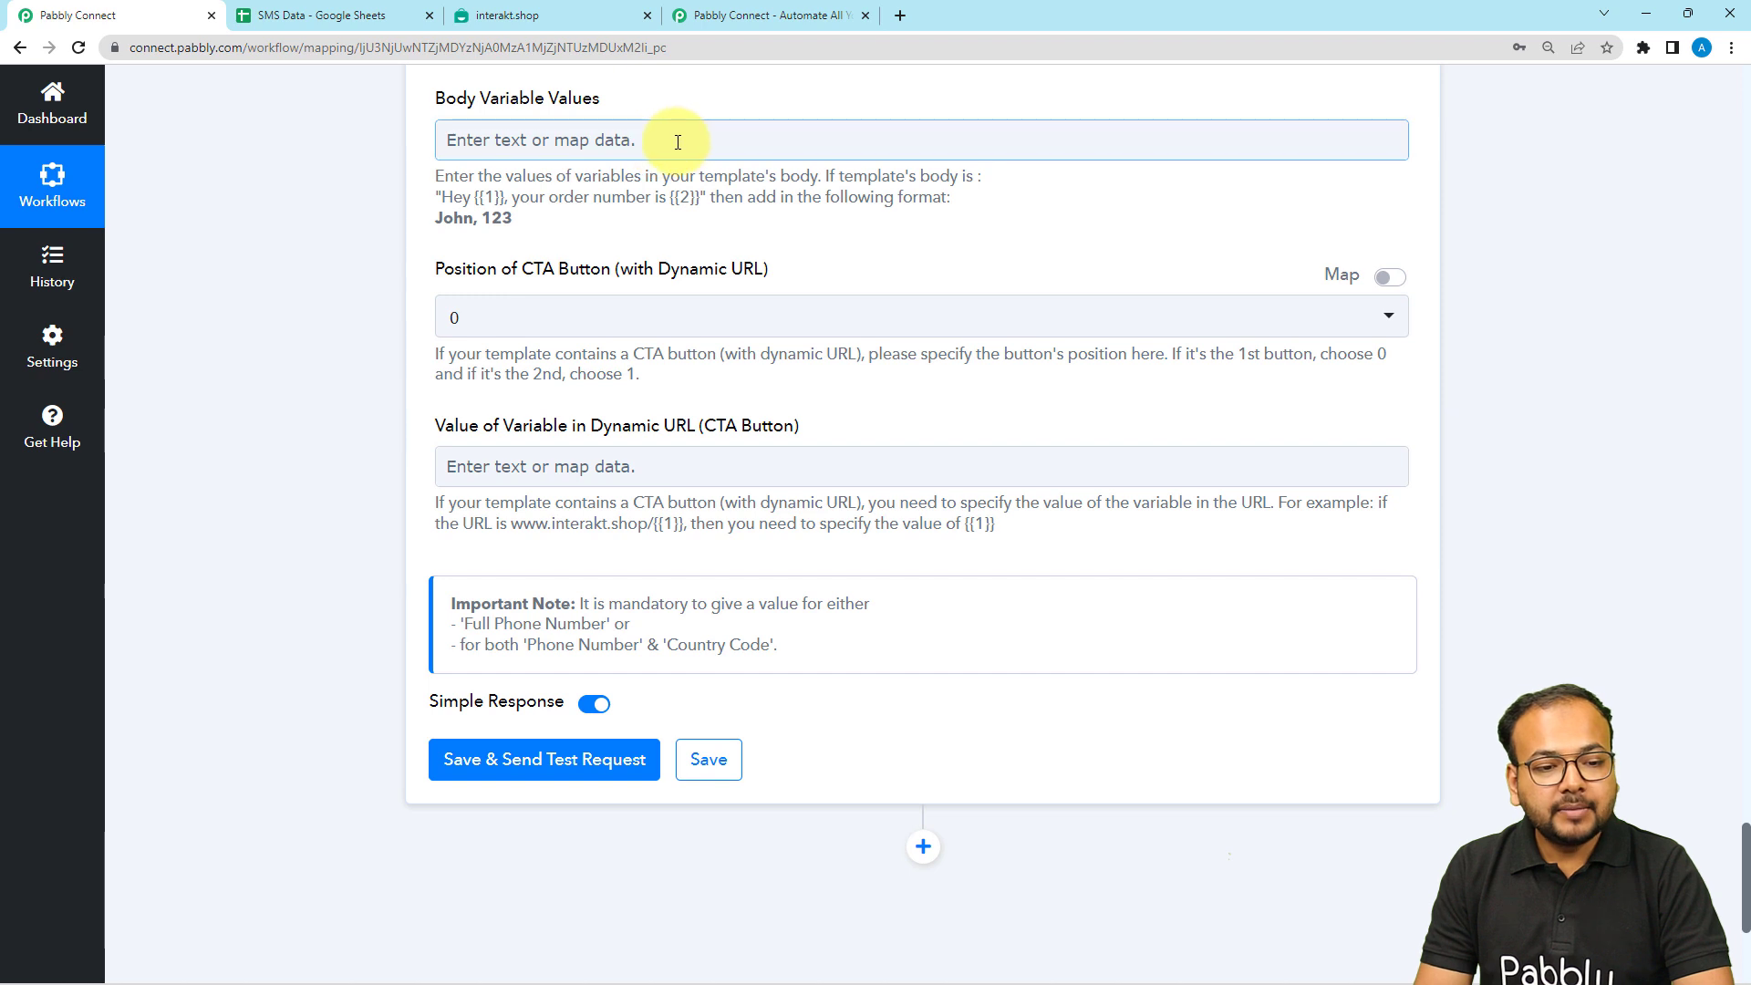
pyautogui.click(611, 22)
pyautogui.scroll(-1, 573, 479)
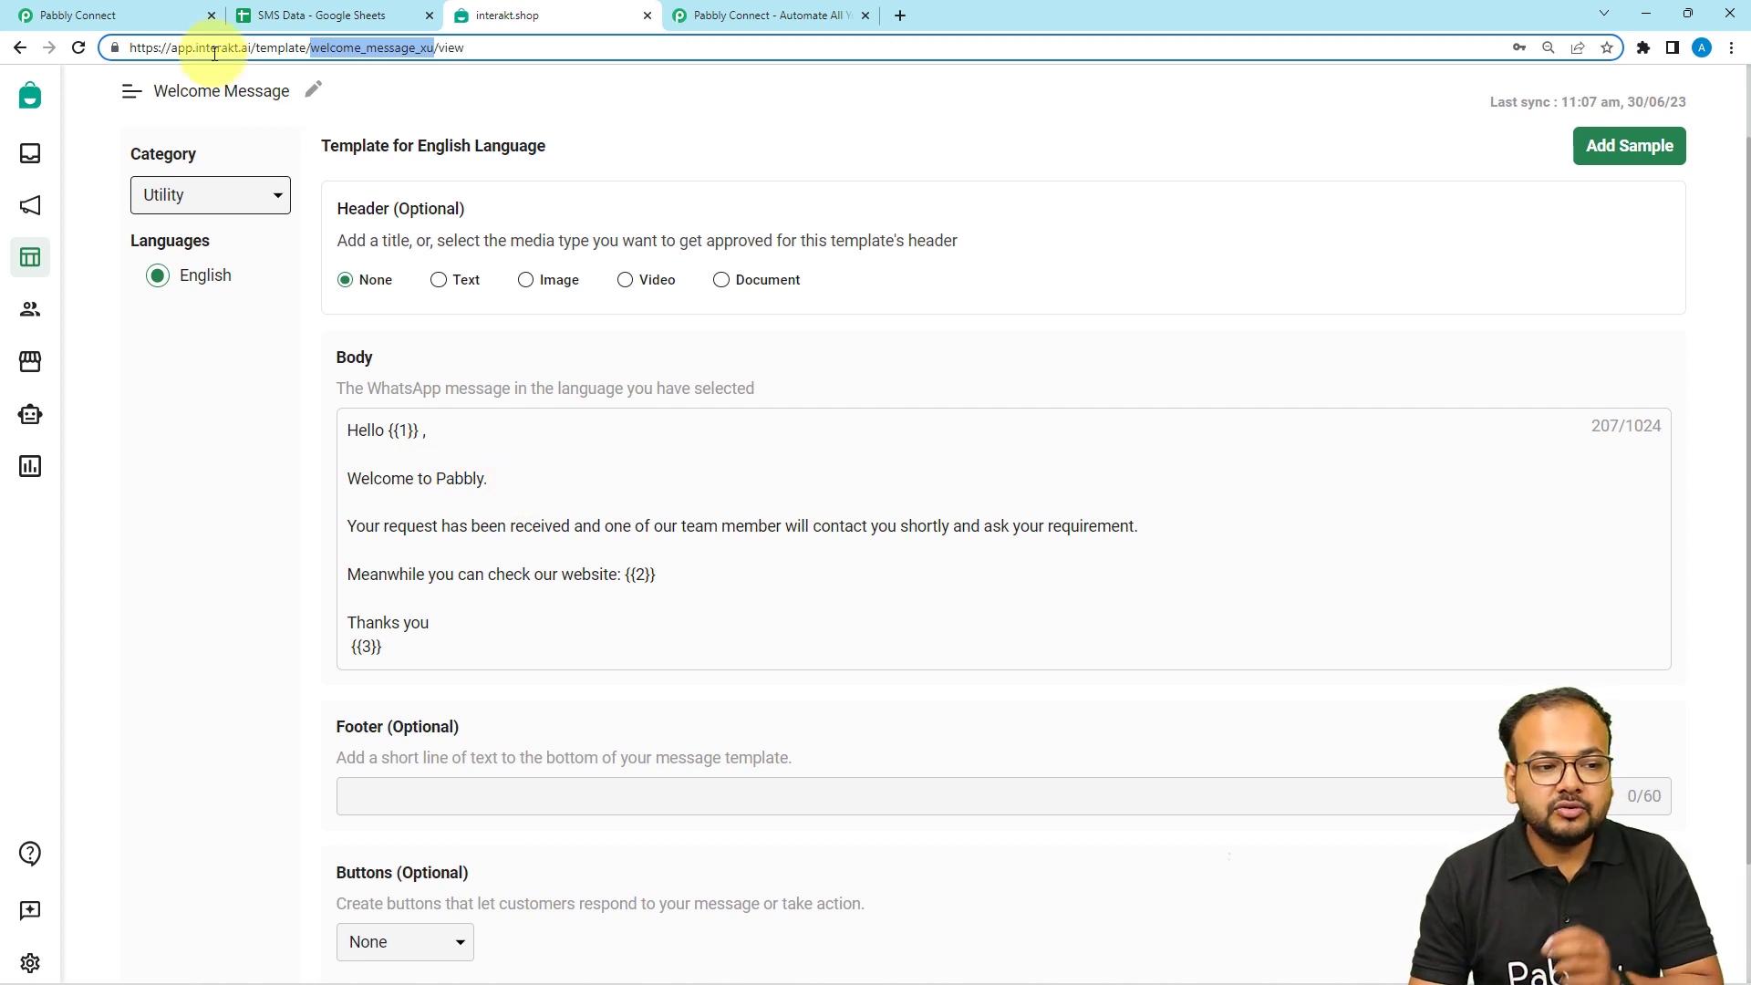
pyautogui.click(162, 18)
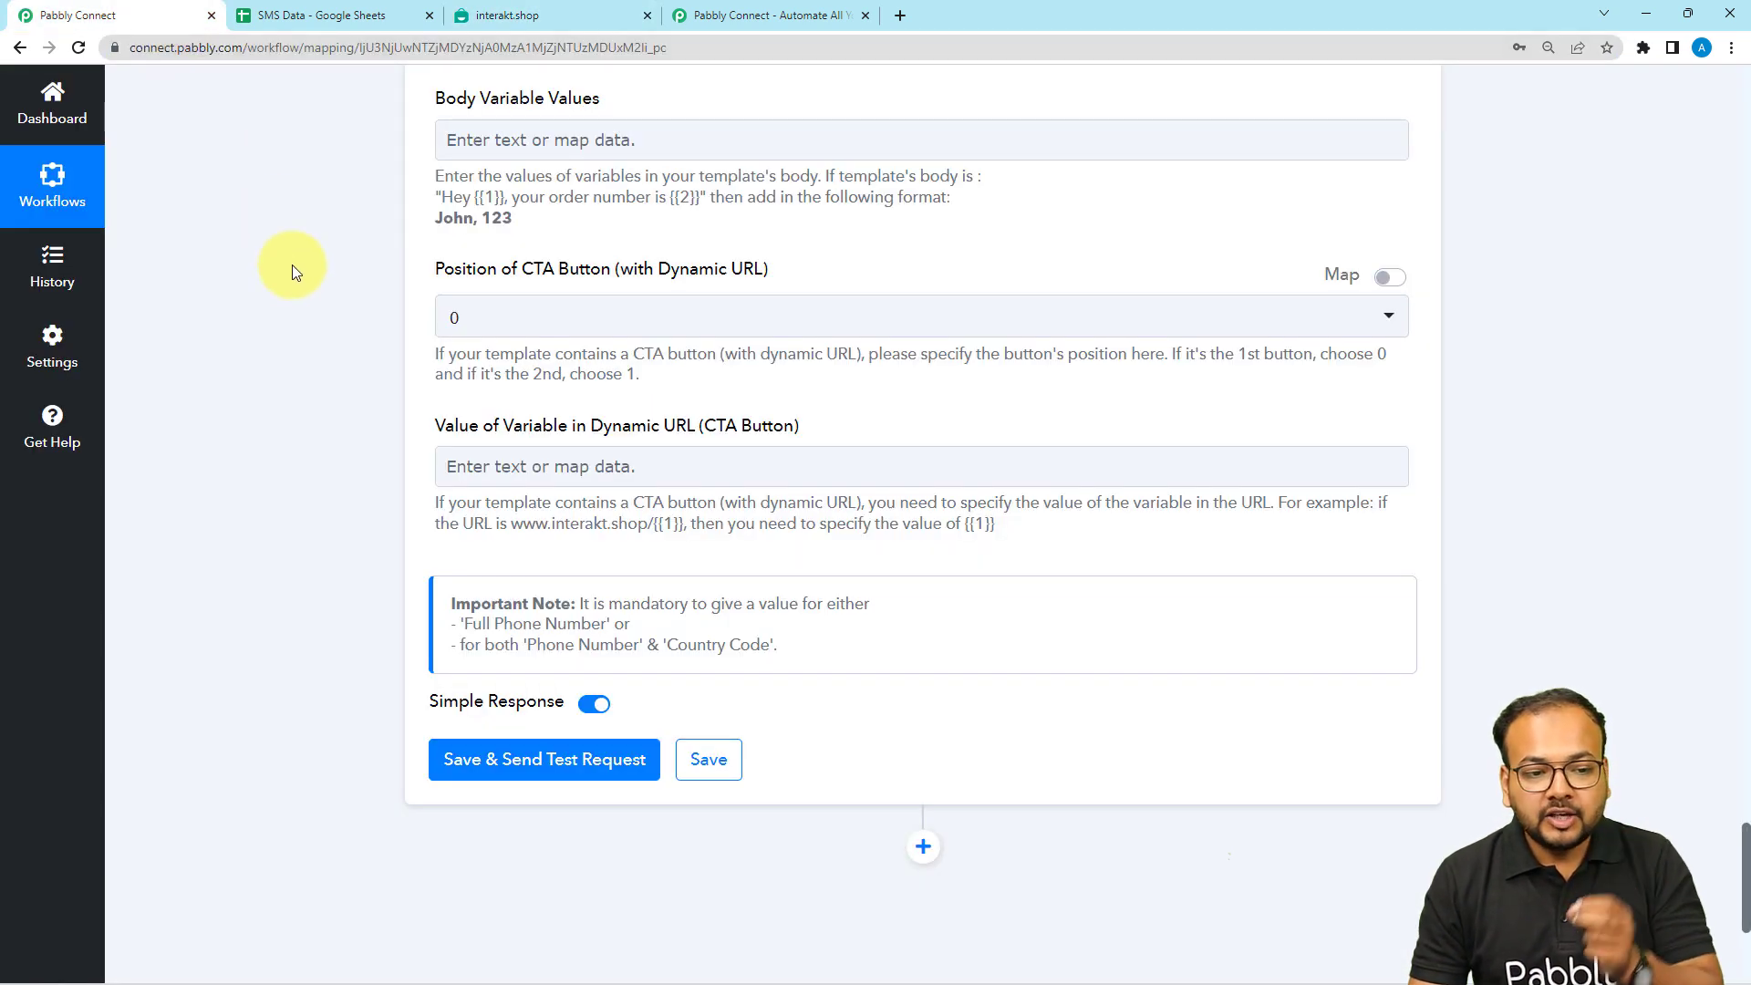
pyautogui.scroll(1, 428, 282)
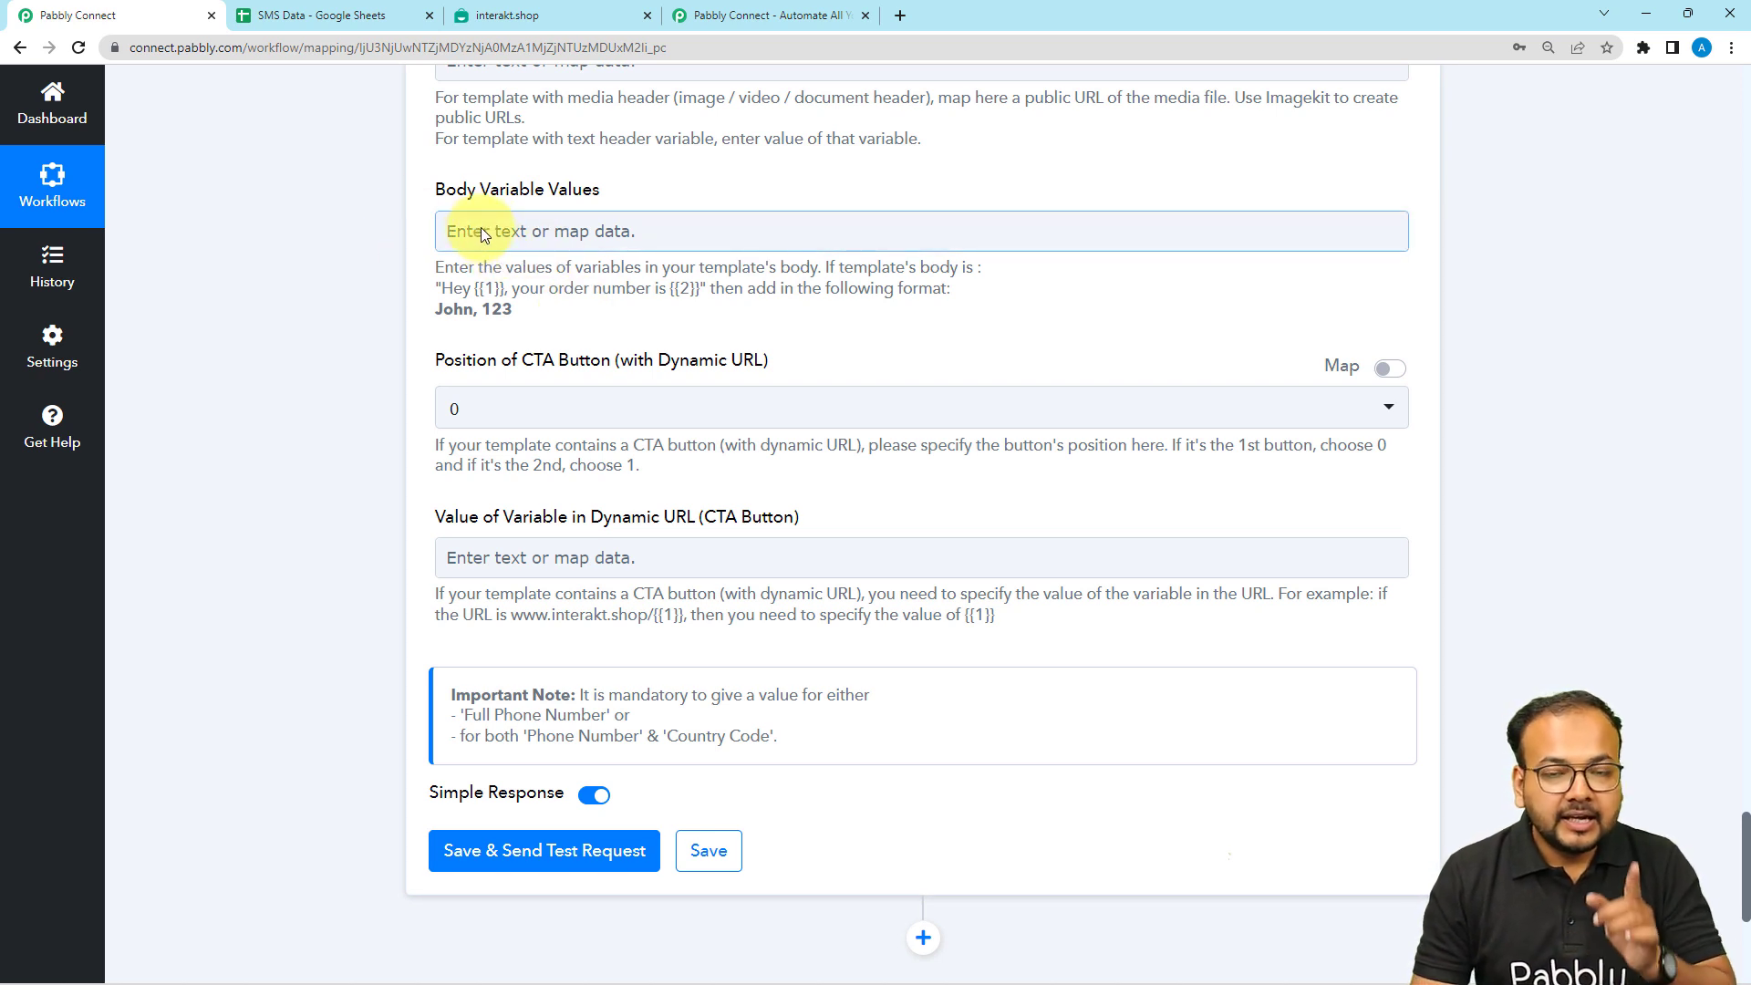
pyautogui.scroll(6, 480, 227)
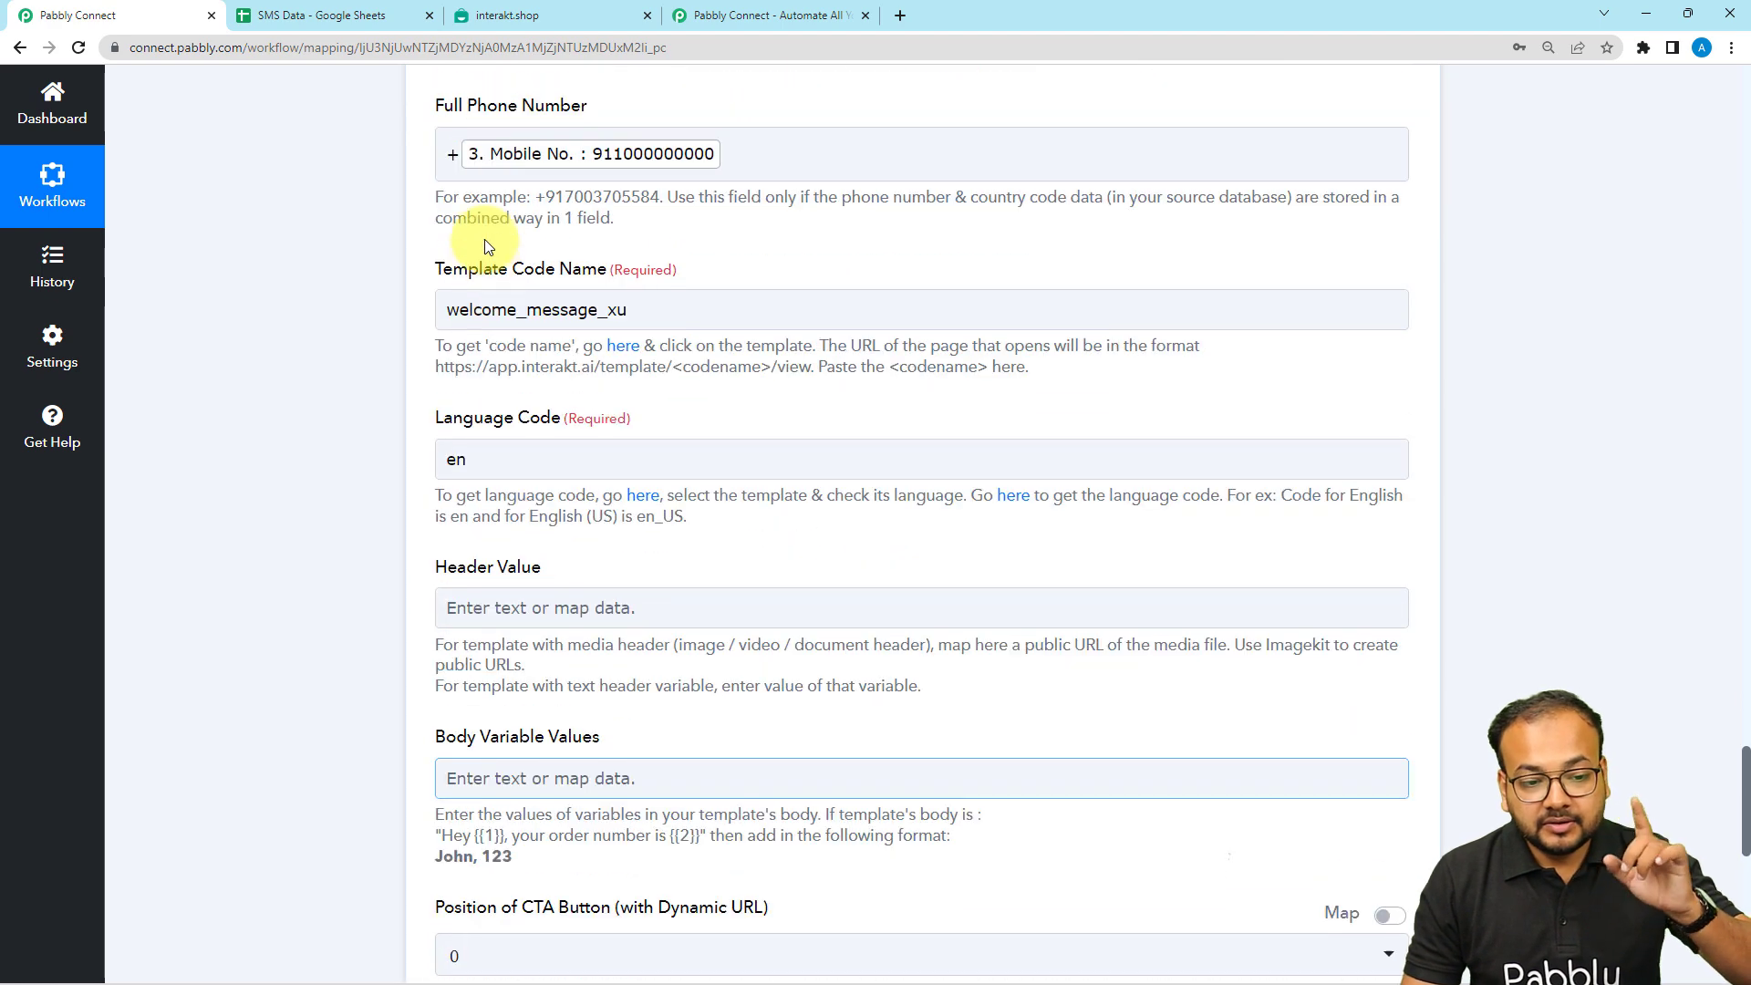
pyautogui.scroll(5, 484, 239)
pyautogui.scroll(-2, 486, 238)
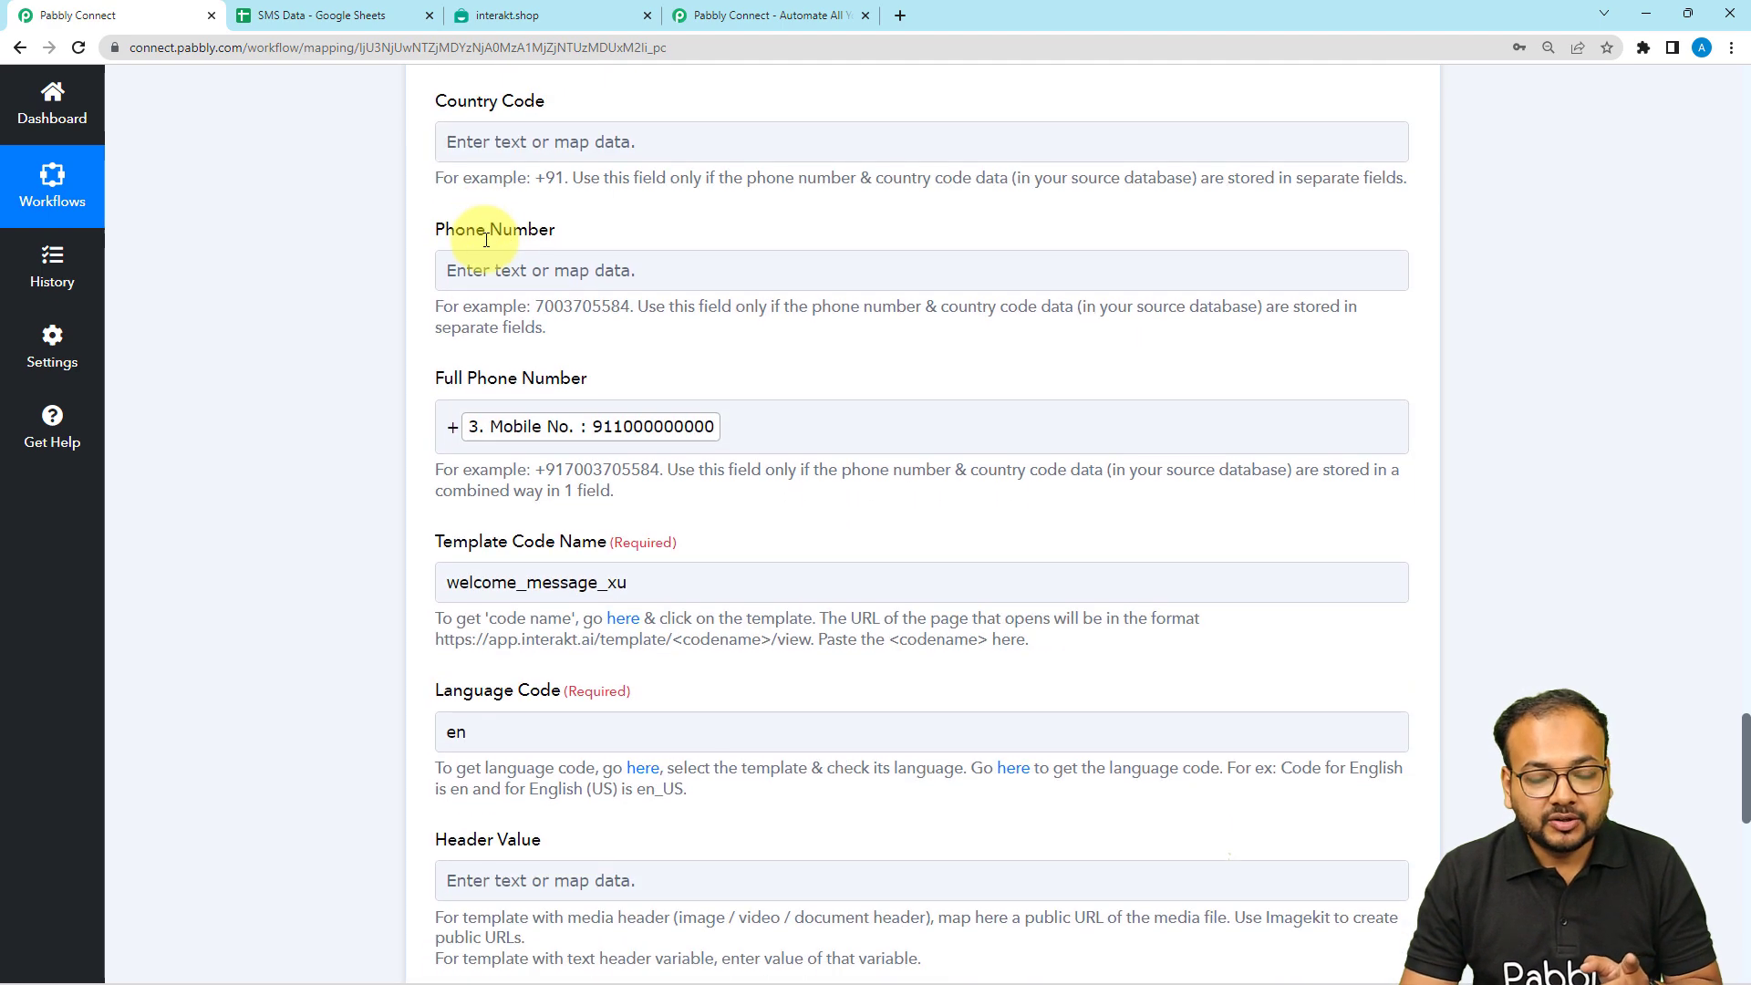
# Check the variables in the Interakt template body, and map the Iterator's First Name as the first Body Variable Value, followed by a comma
pyautogui.scroll(-6, 486, 239)
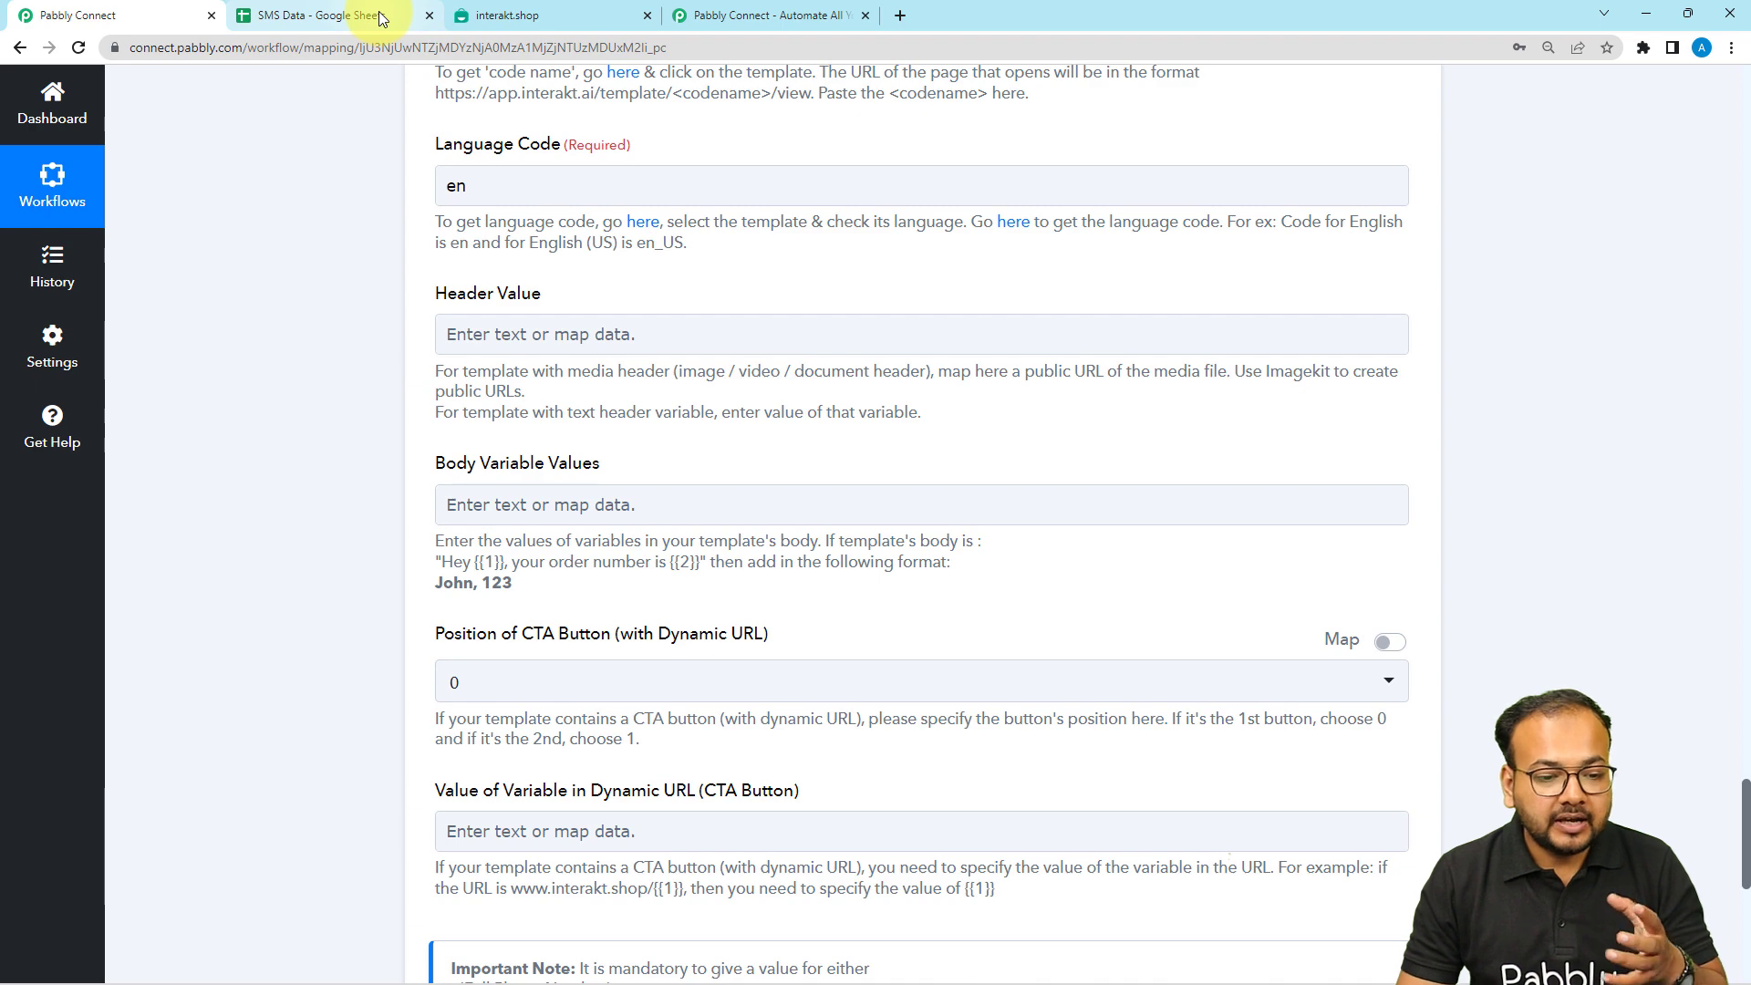
pyautogui.click(382, 19)
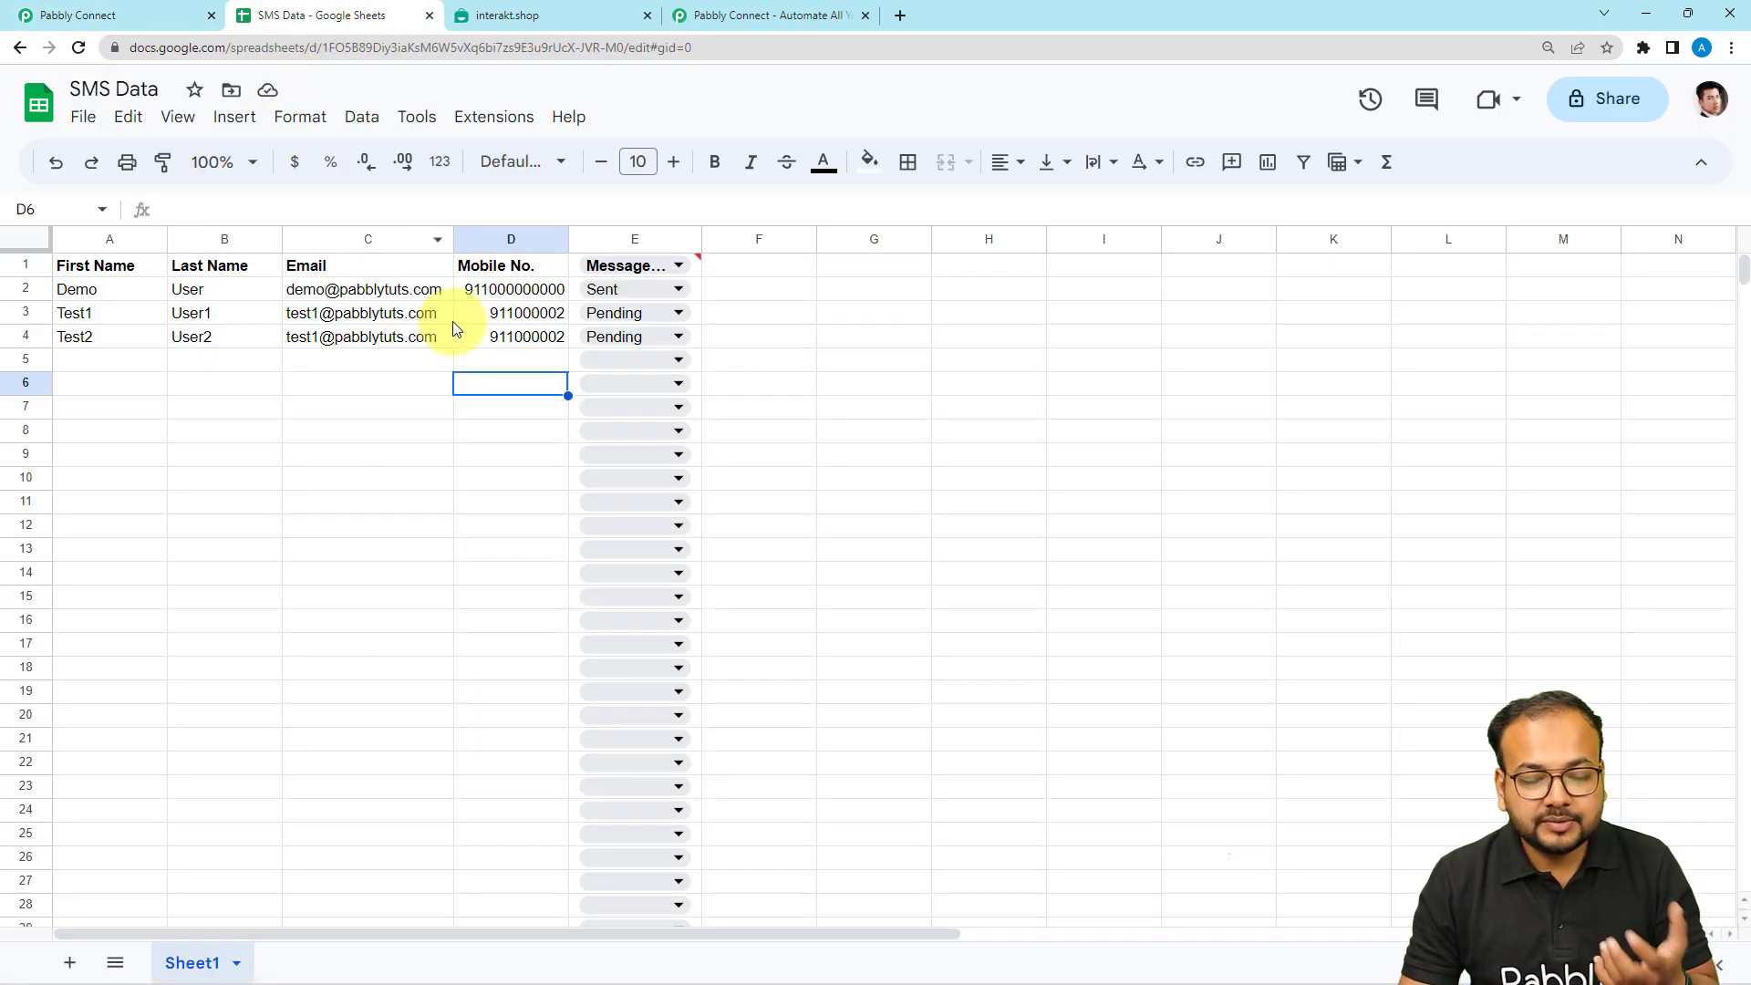
pyautogui.click(118, 24)
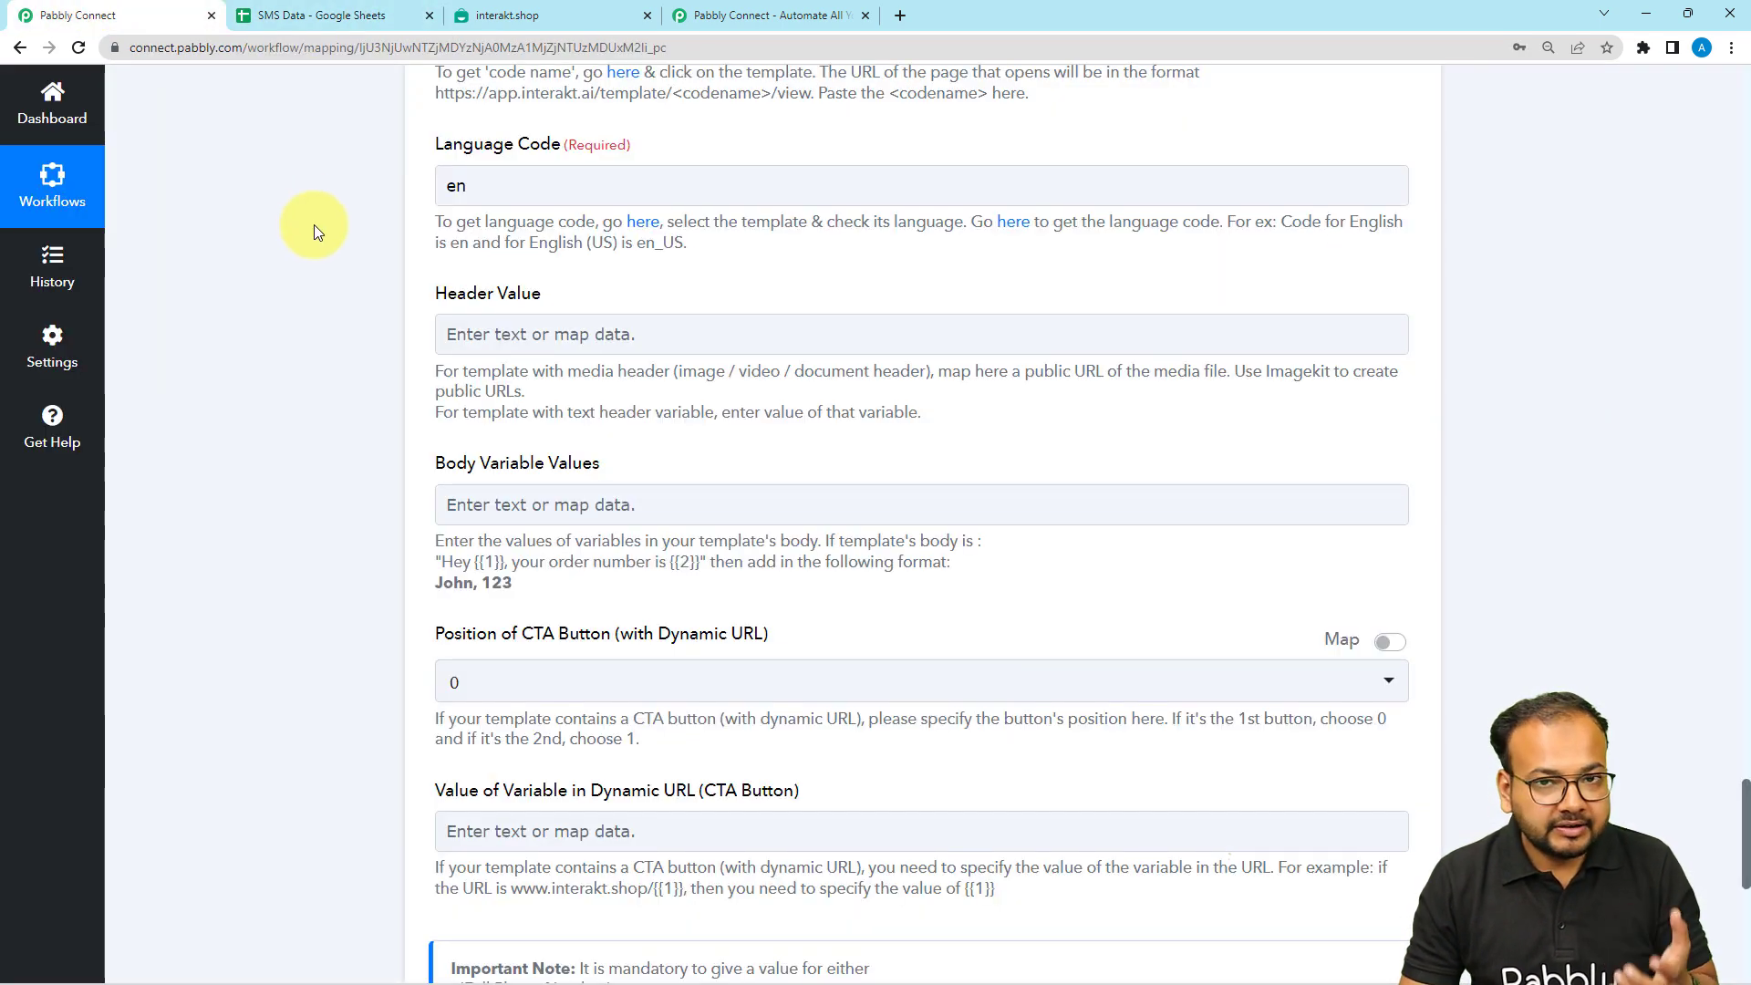
pyautogui.scroll(-4, 314, 224)
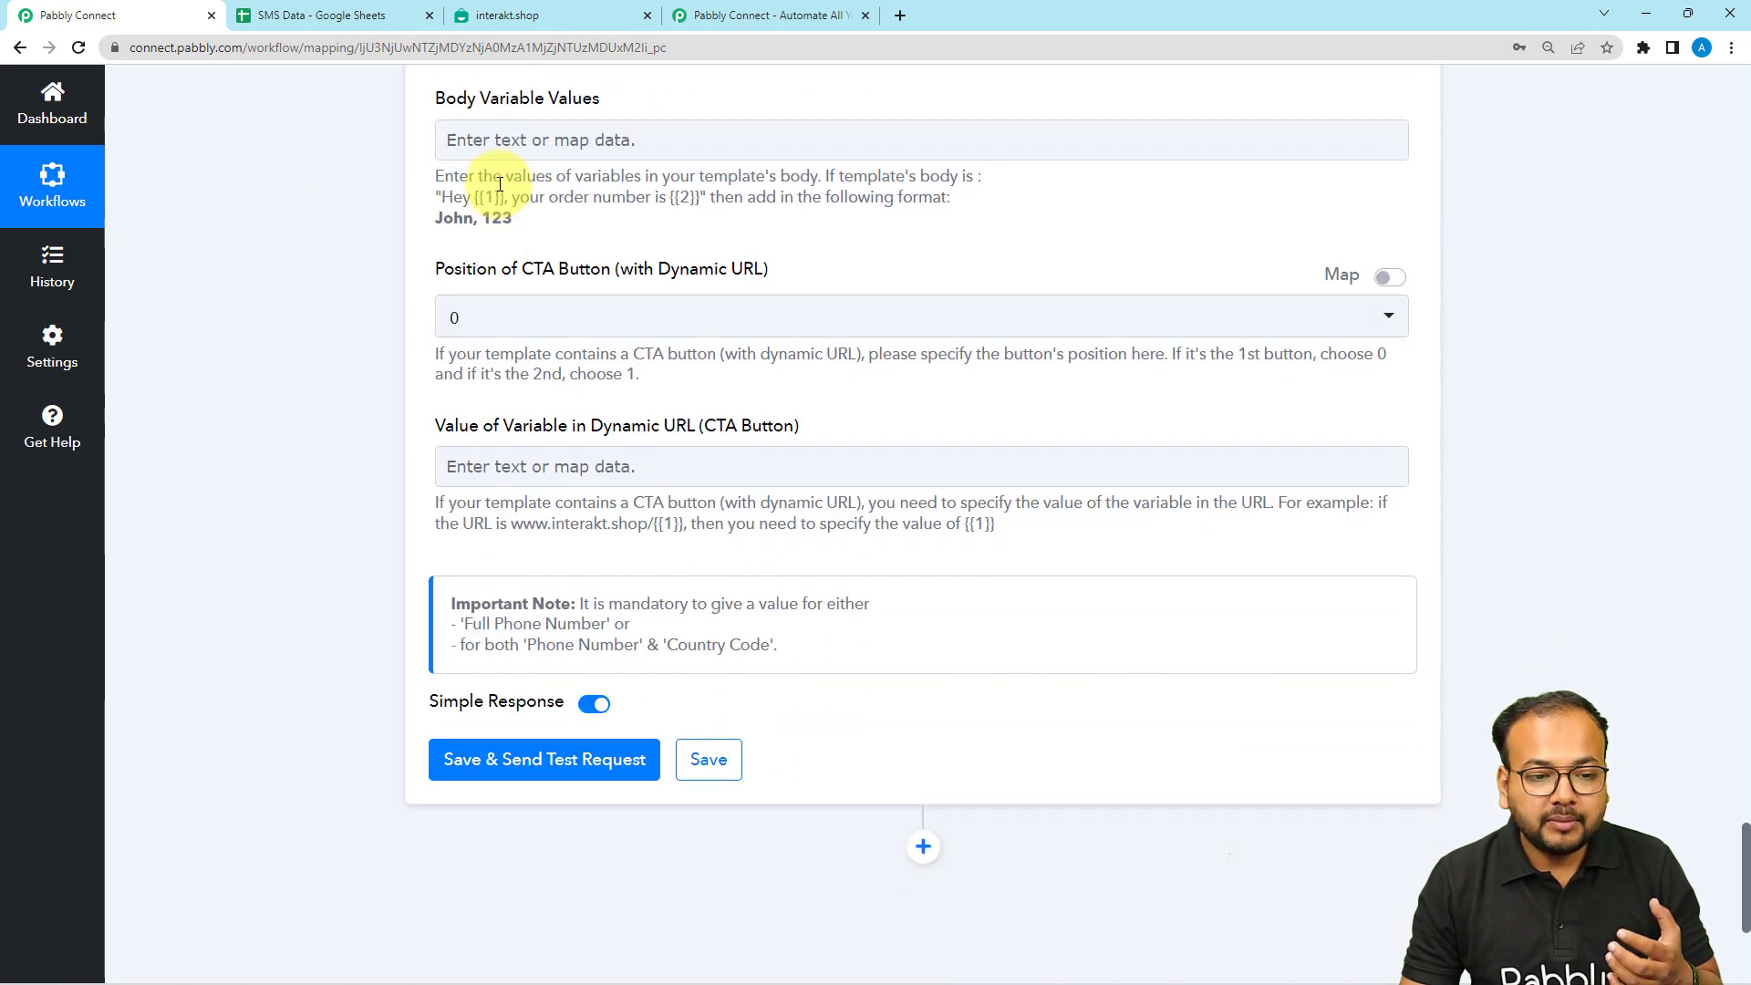
pyautogui.click(600, 15)
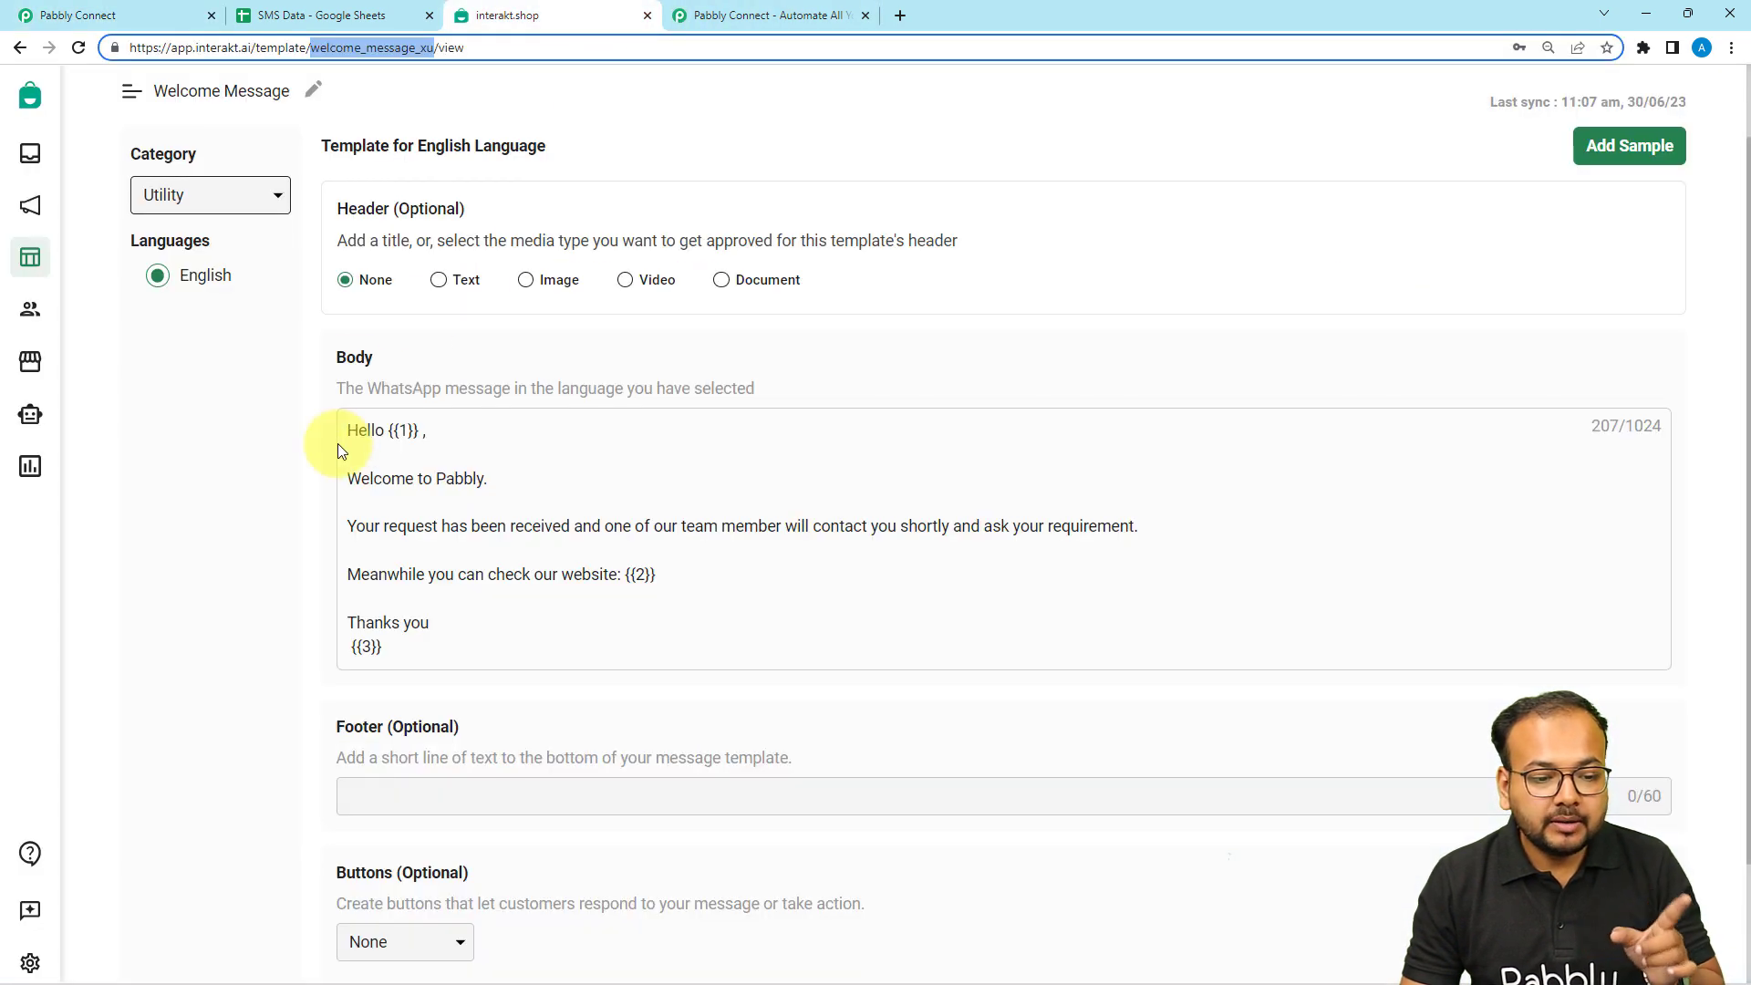
pyautogui.click(152, 20)
pyautogui.click(455, 137)
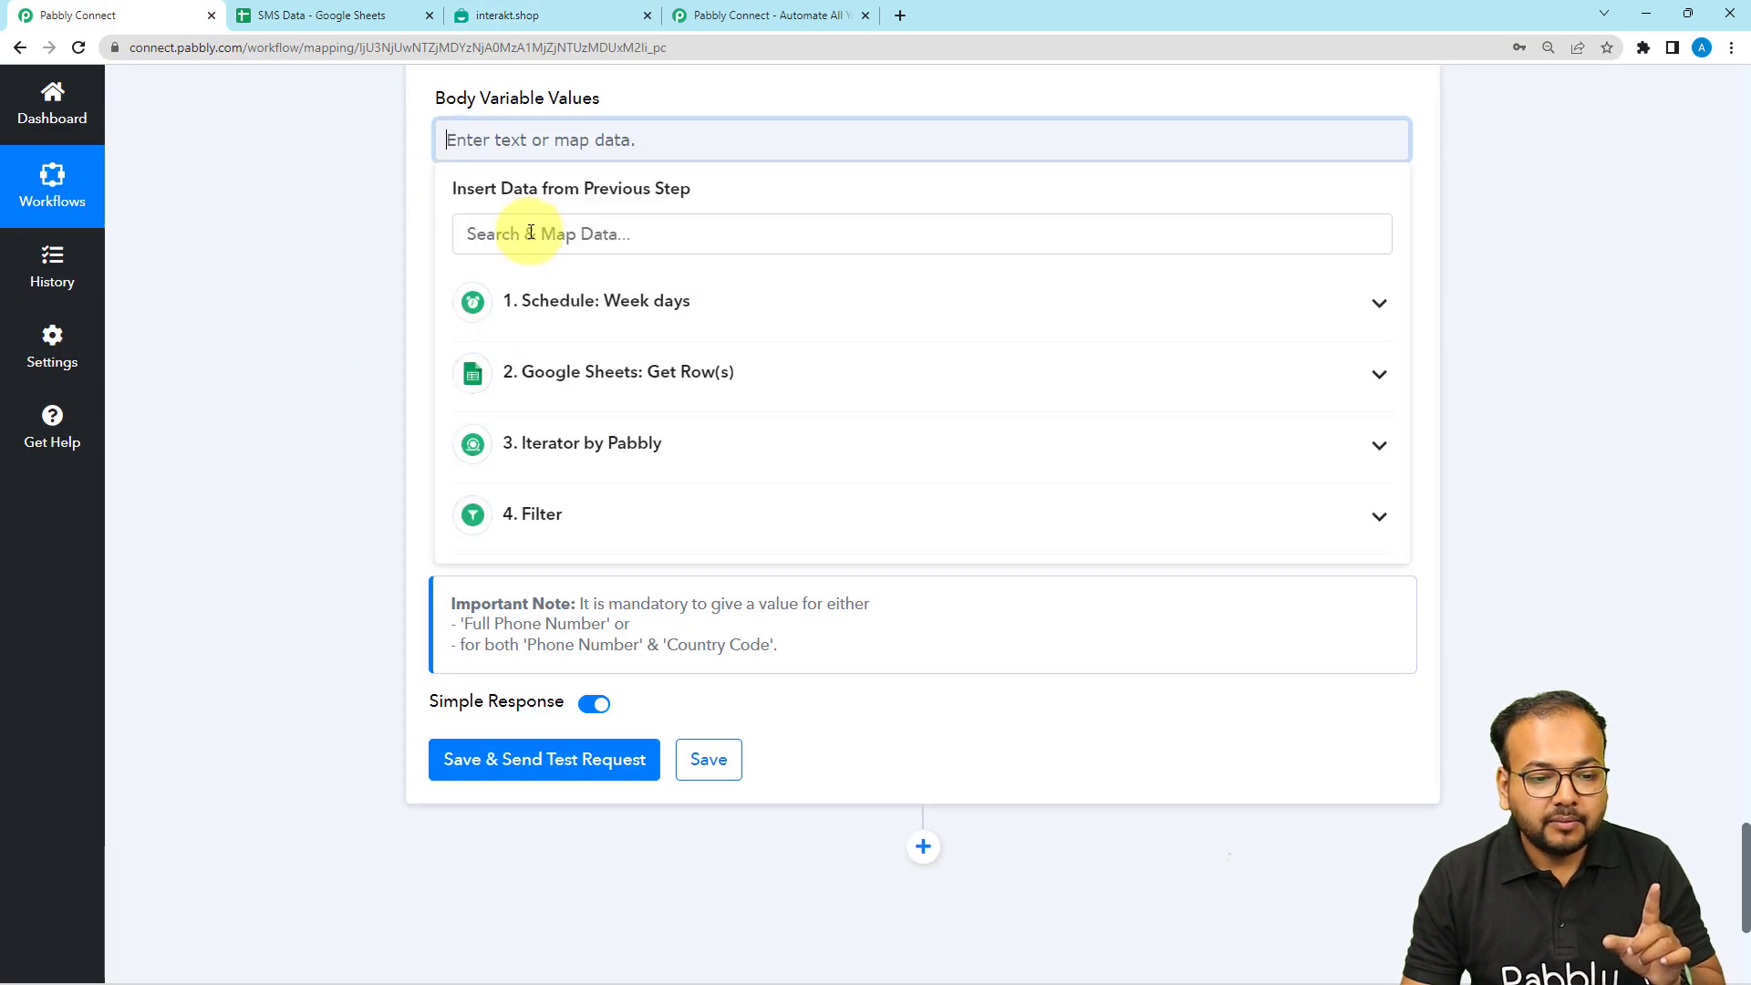
pyautogui.click(542, 477)
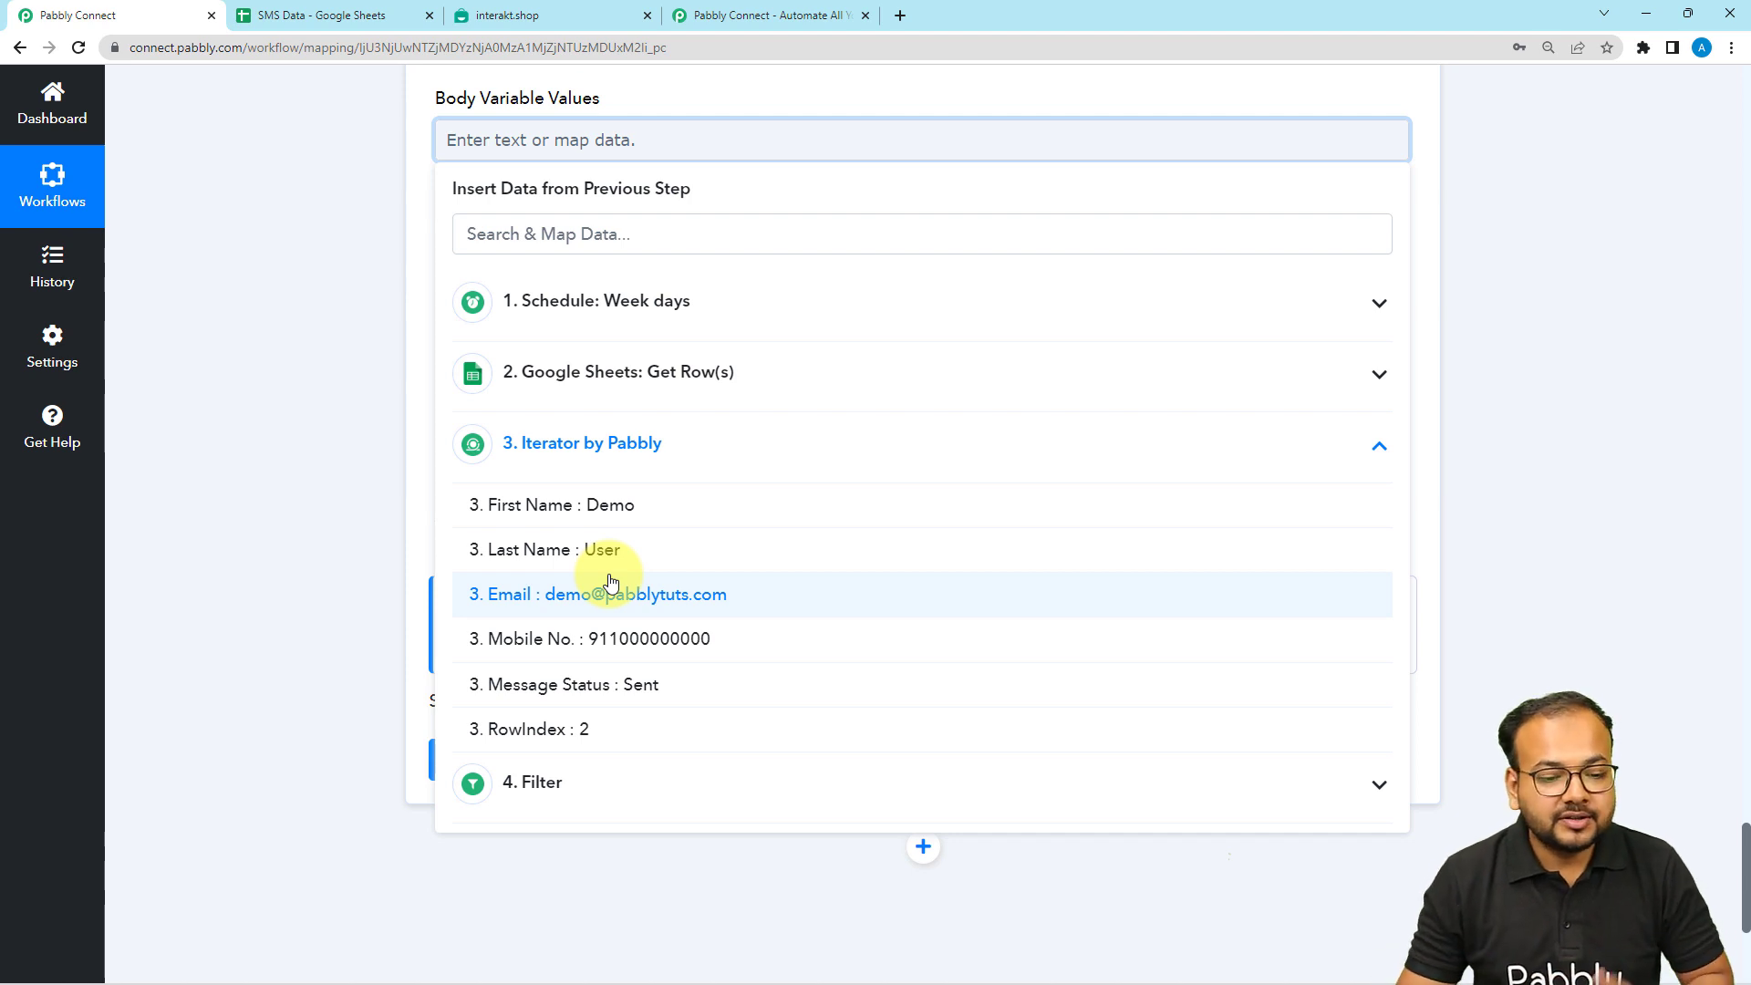
pyautogui.click(627, 525)
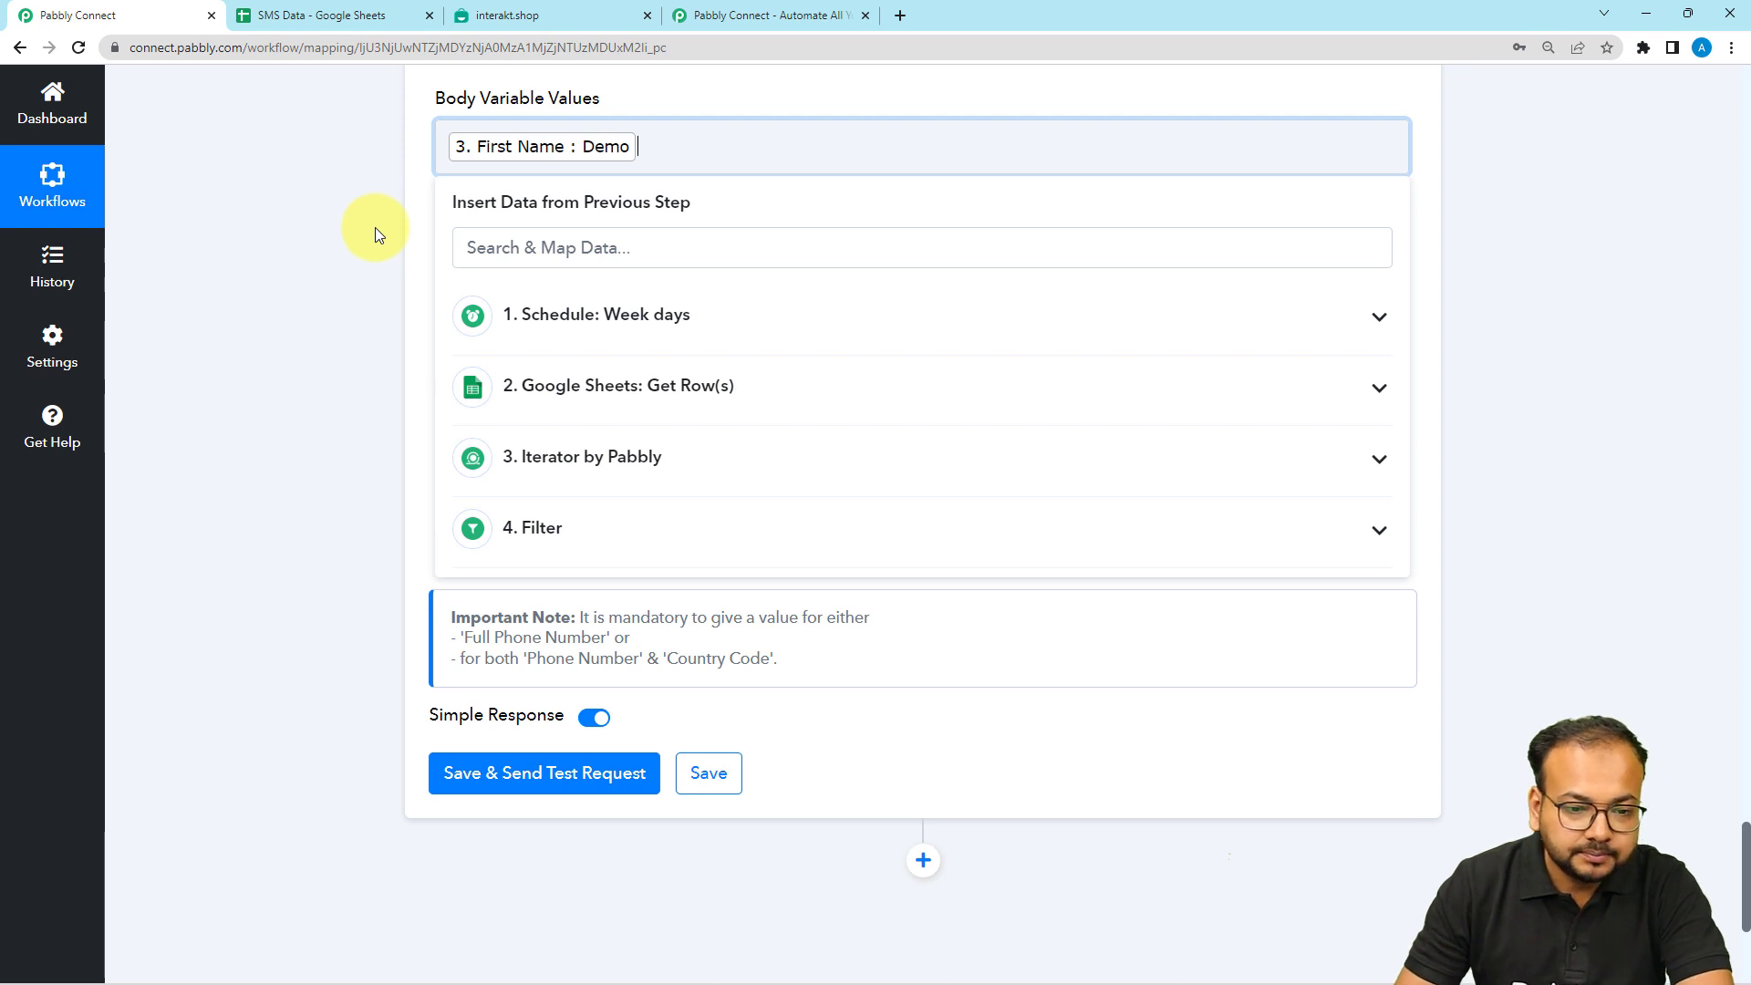
pyautogui.write(',')
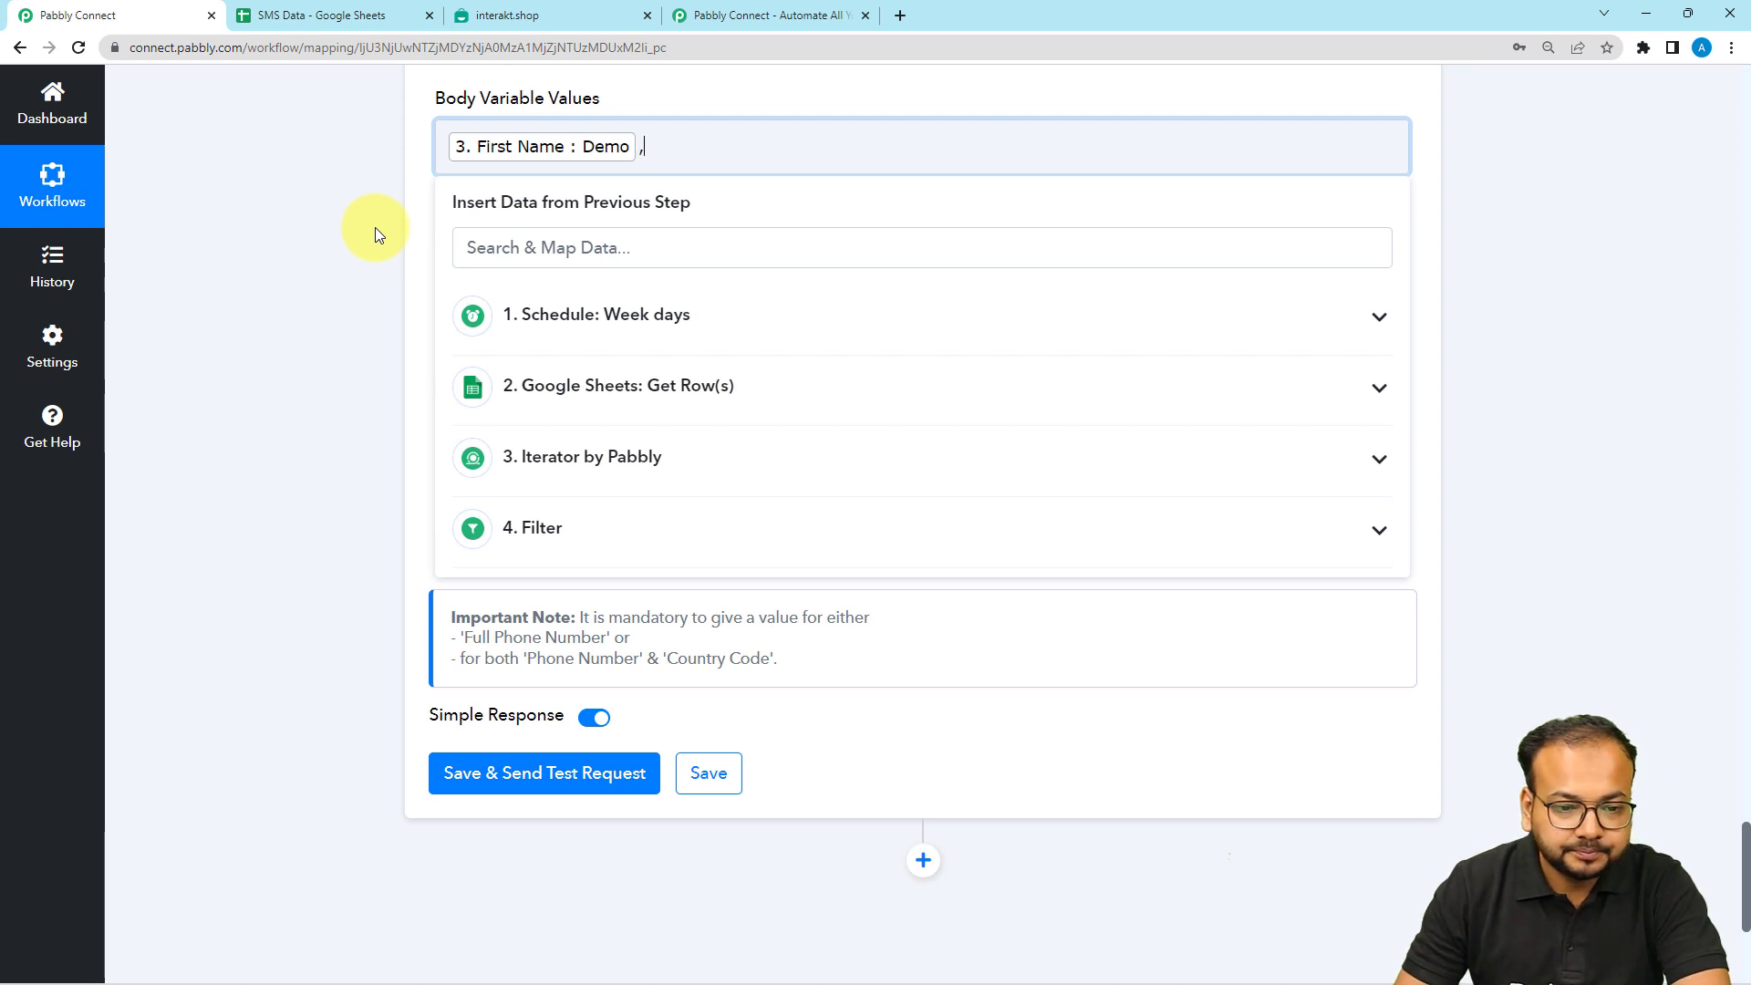
pyautogui.click(486, 14)
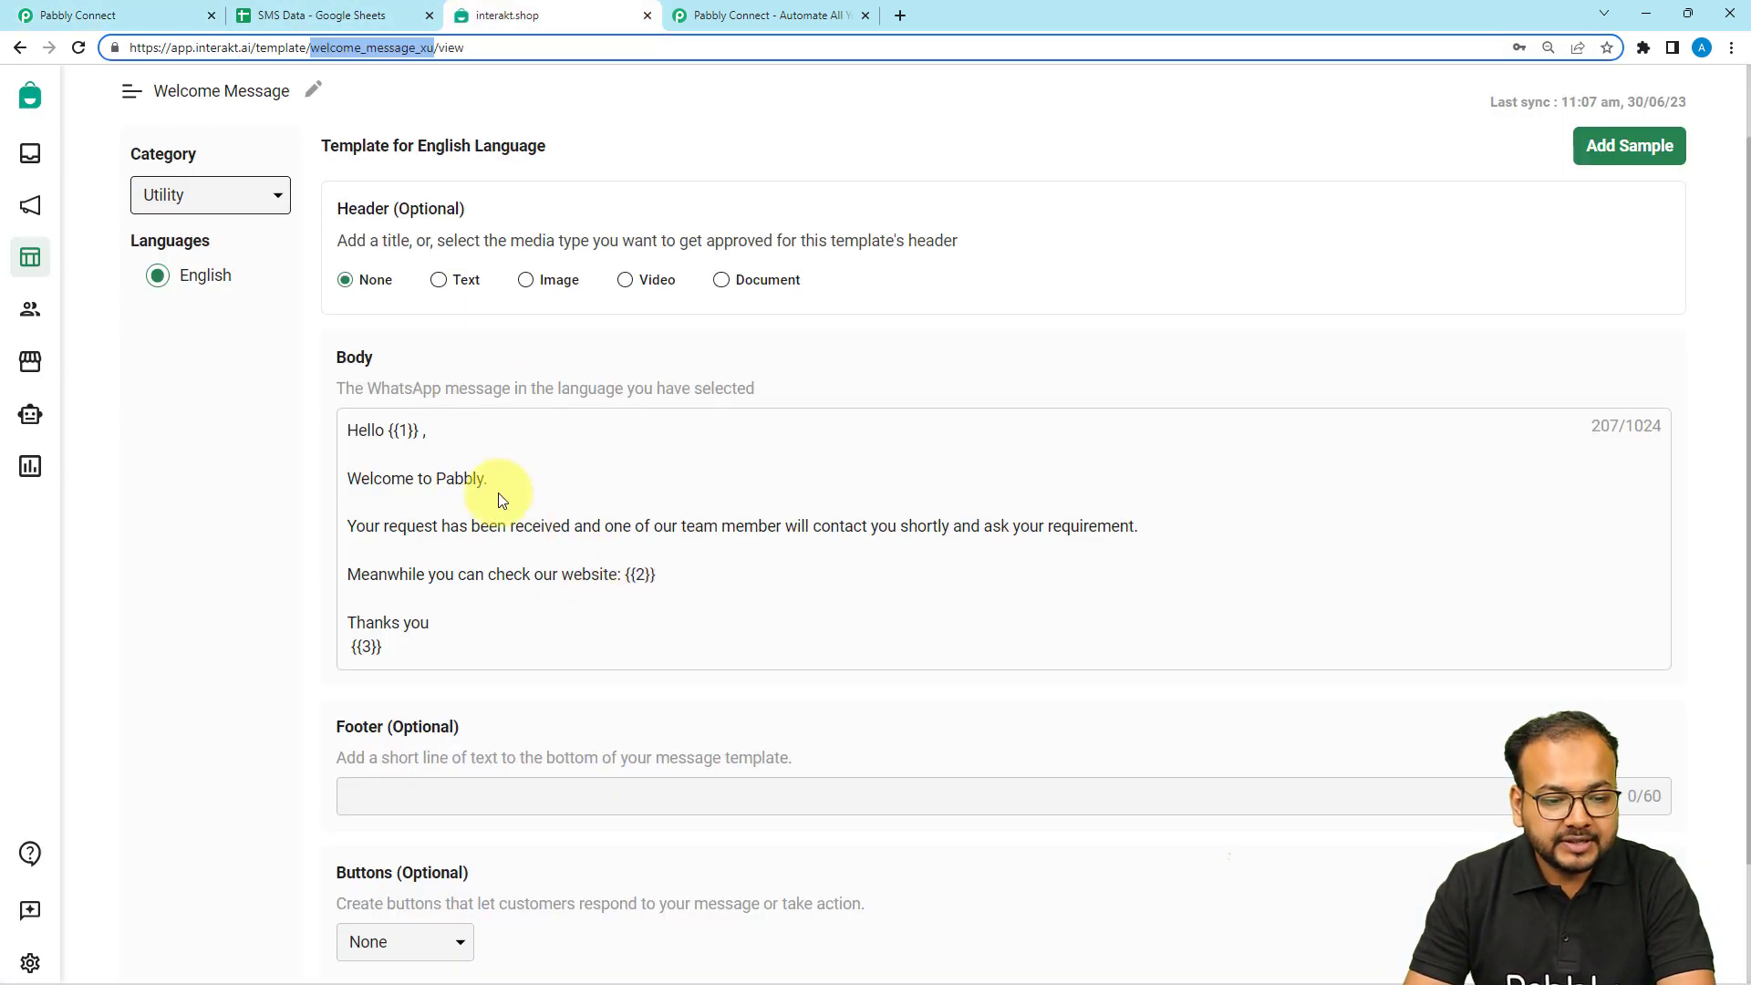
pyautogui.click(172, 13)
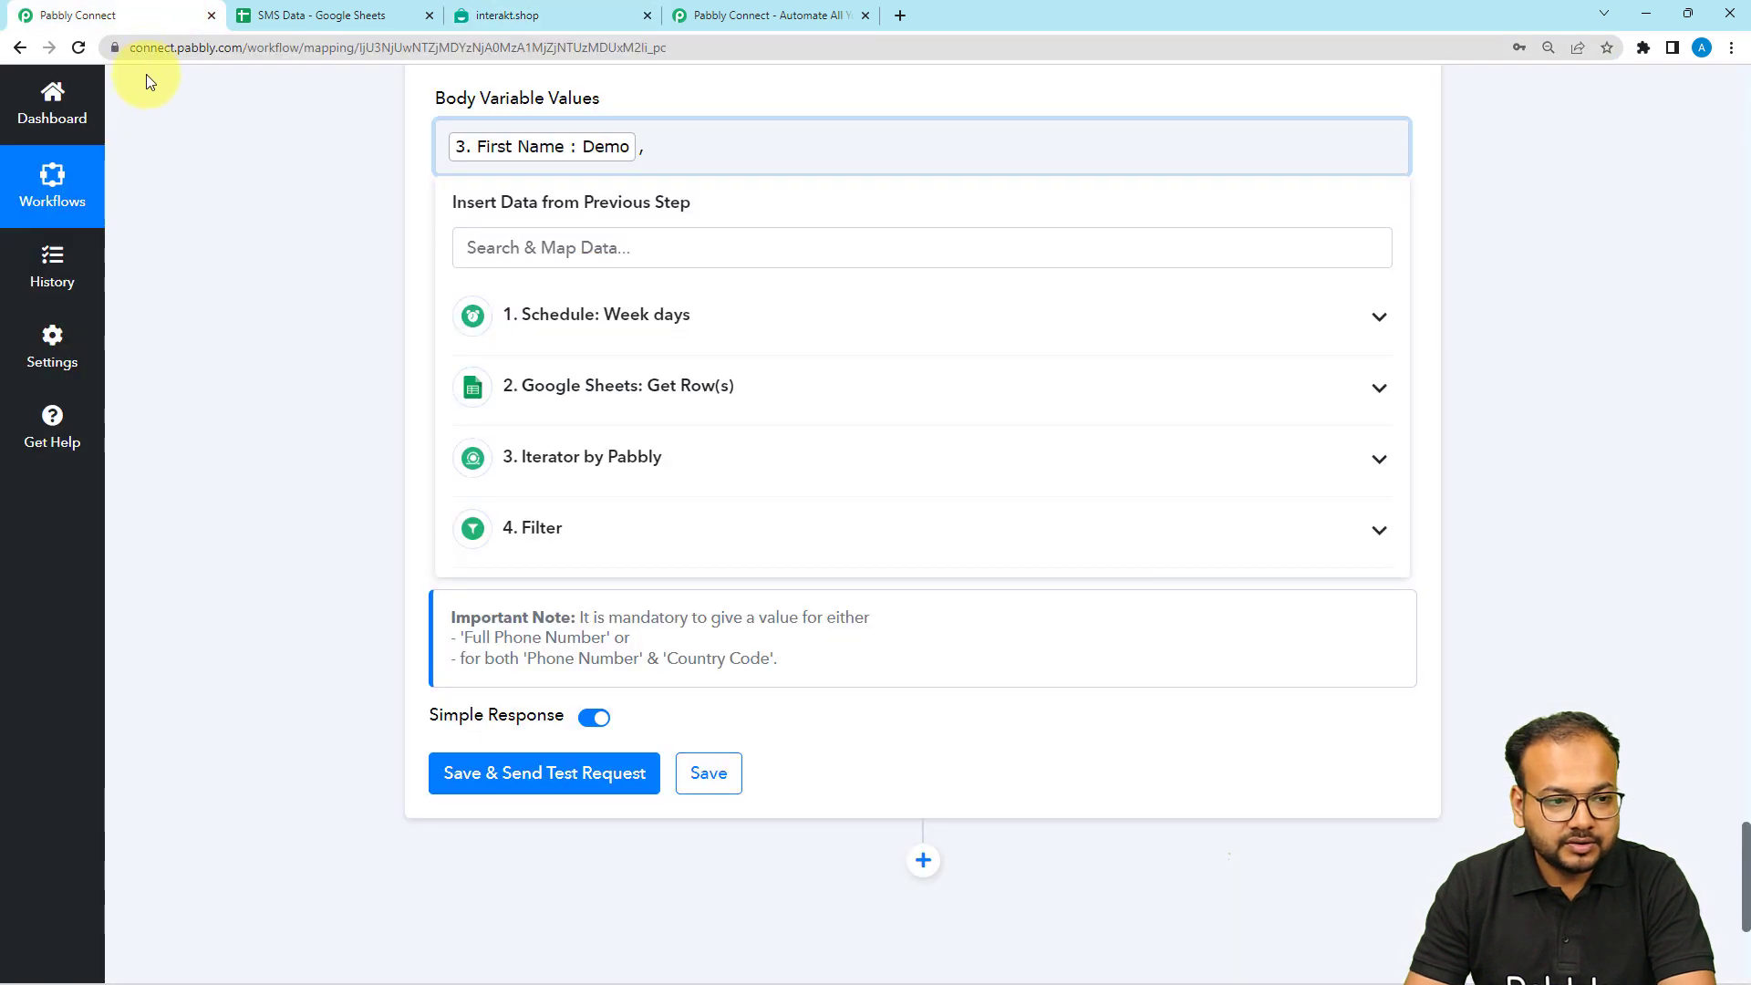
pyautogui.click(210, 48)
pyautogui.doubleClick(248, 51)
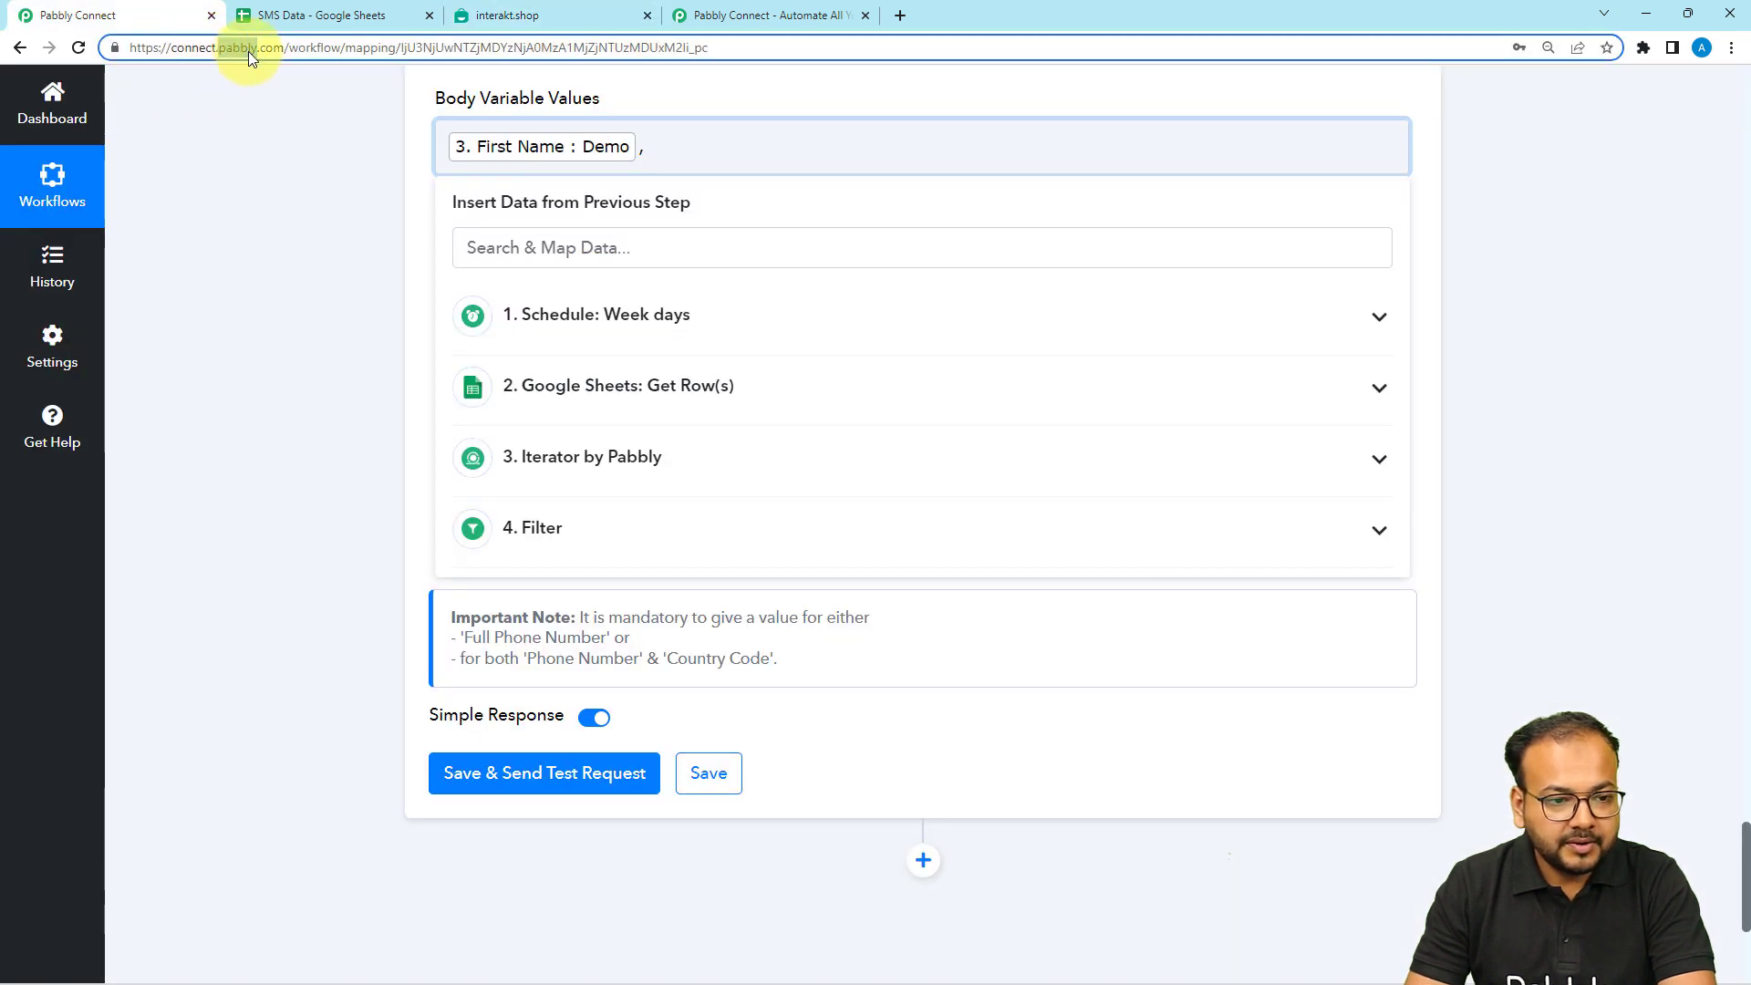
pyautogui.moveTo(283, 50); pyautogui.dragTo(128, 61)
pyautogui.hotkey('ctrl', 'c')
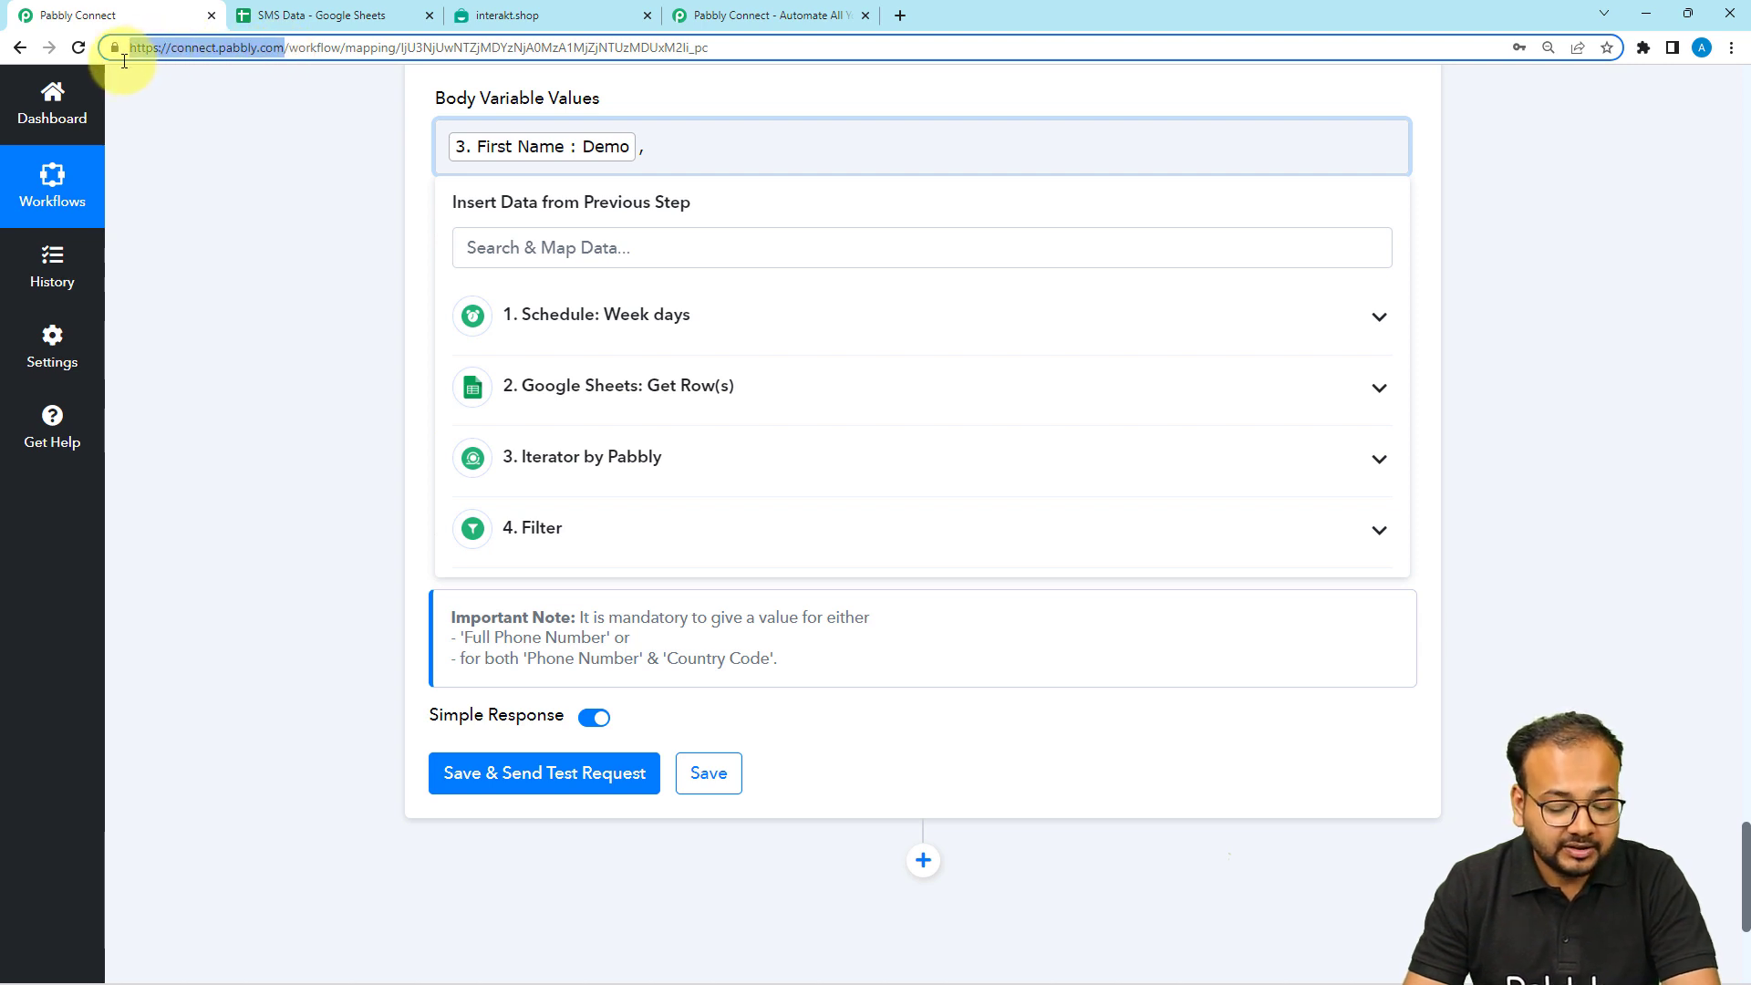
pyautogui.click(664, 128)
pyautogui.hotkey('ctrl', 'v')
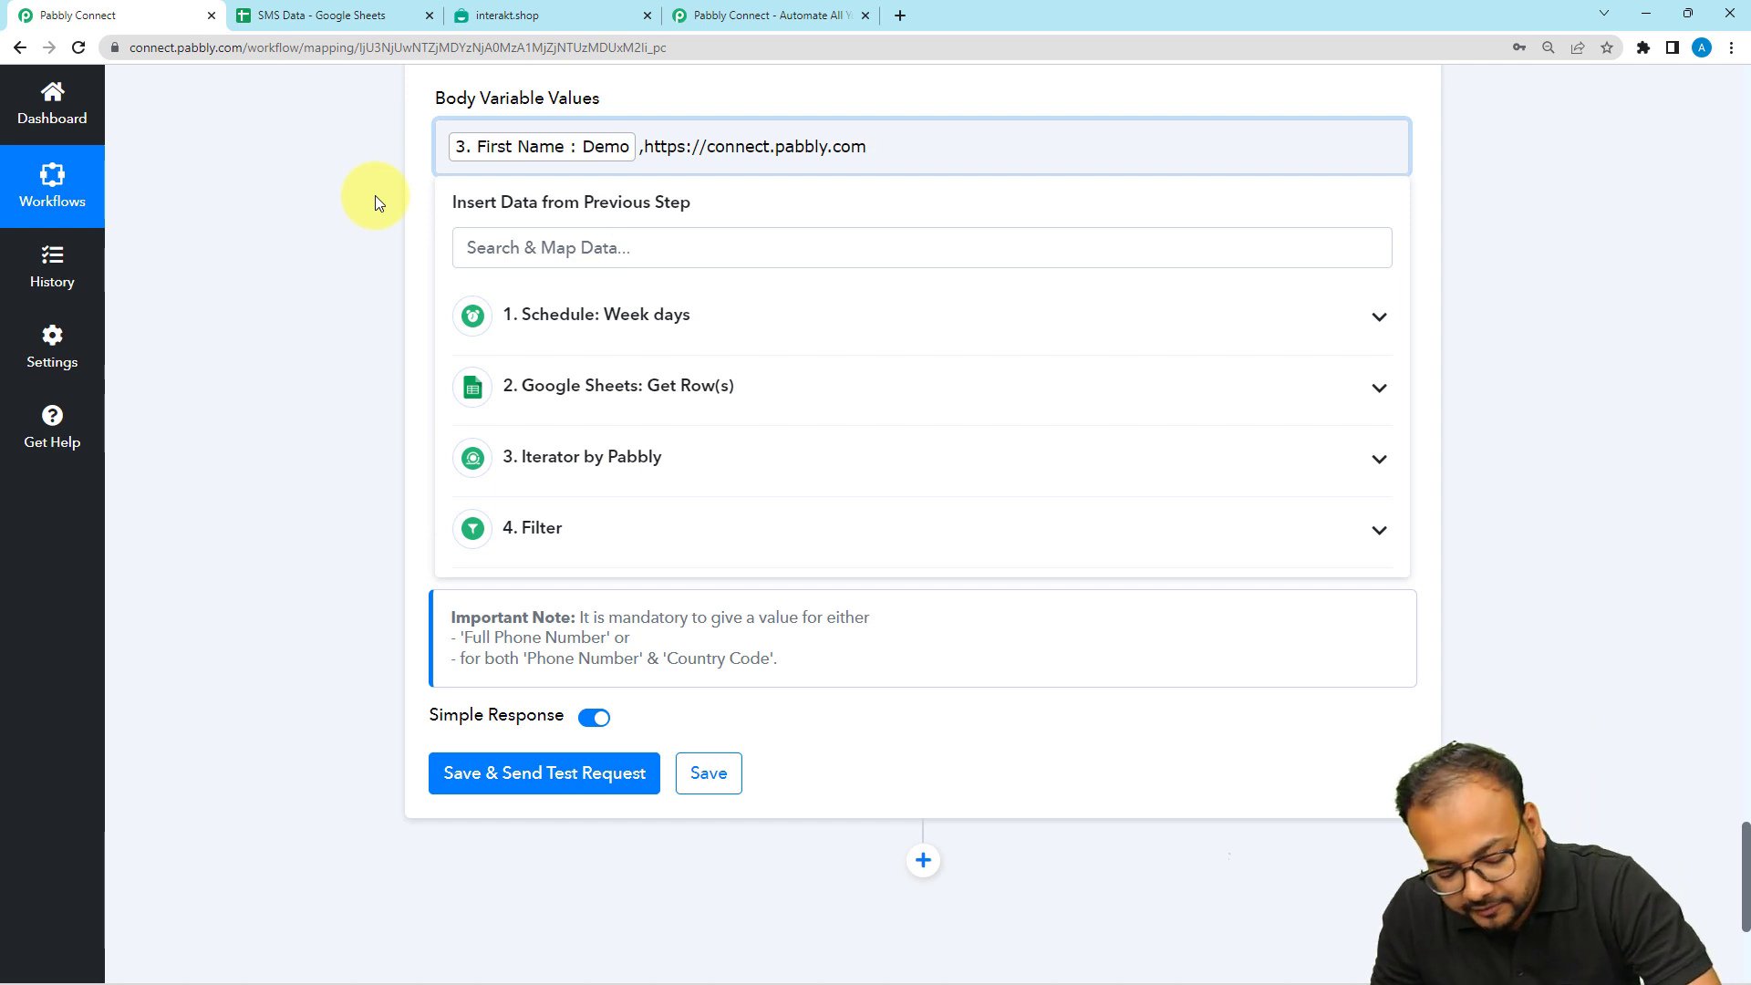
pyautogui.write(',')
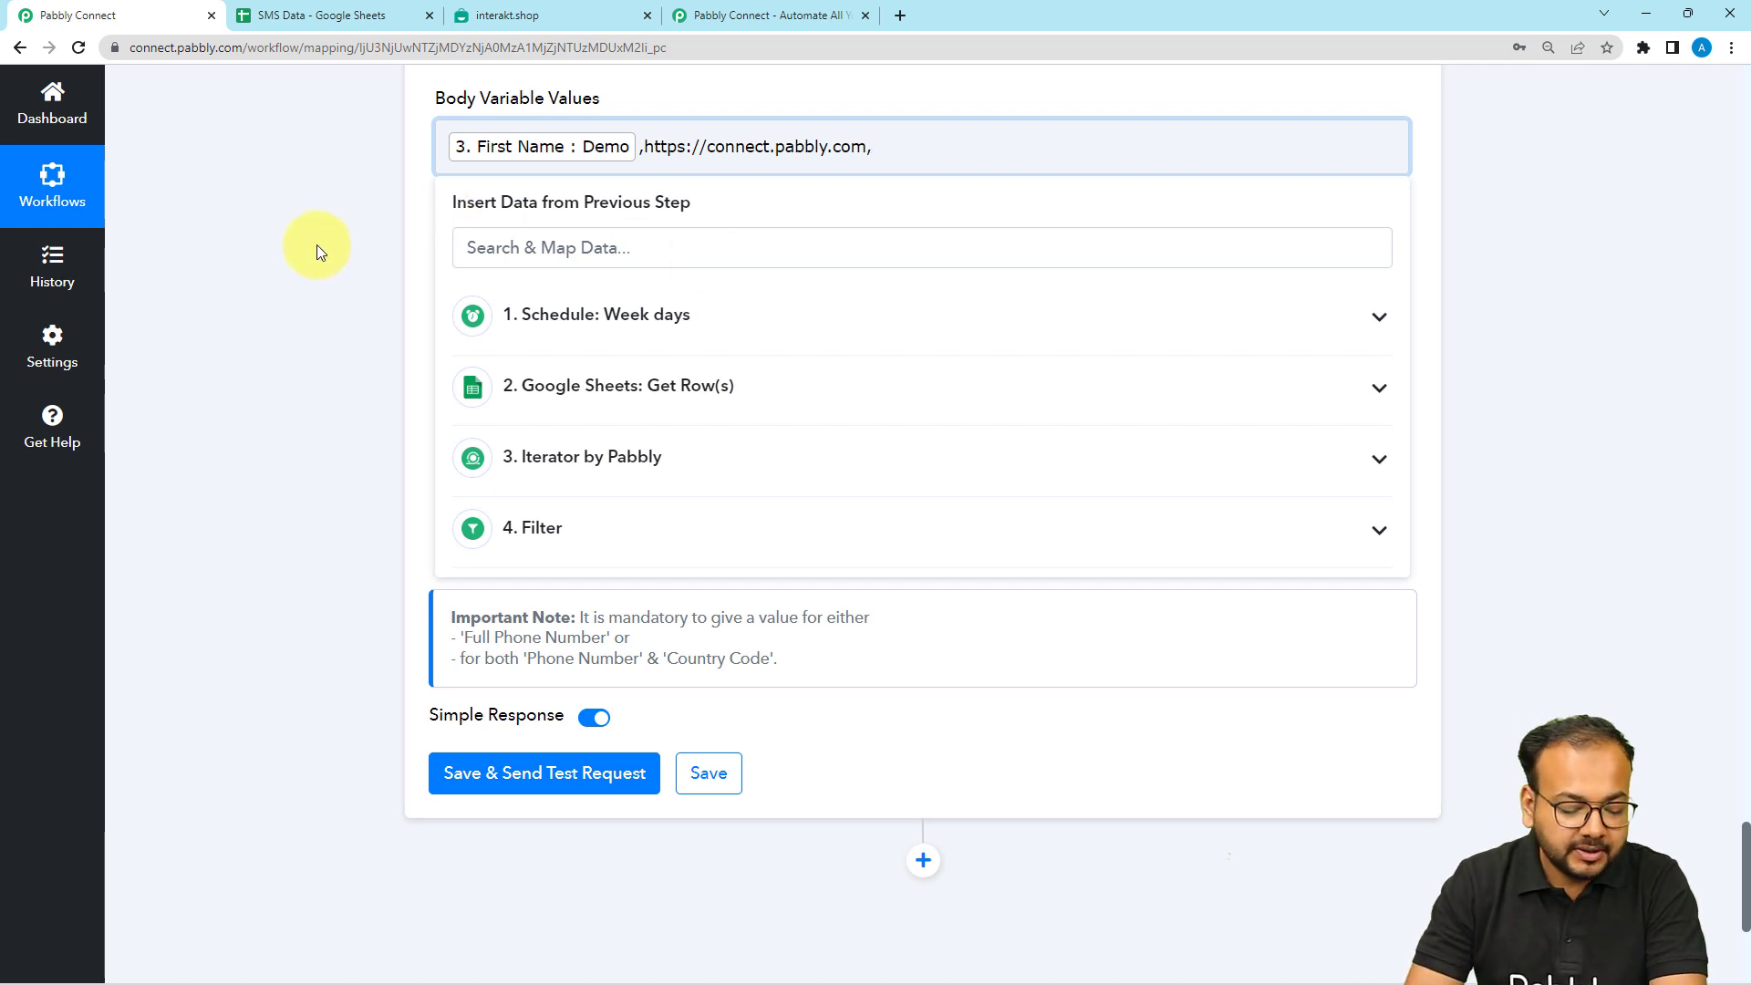
# Check the third variable in the Interakt template, and enter the sender's first name as the third Body Variable Value in Pabbly Connect
pyautogui.click(585, 11)
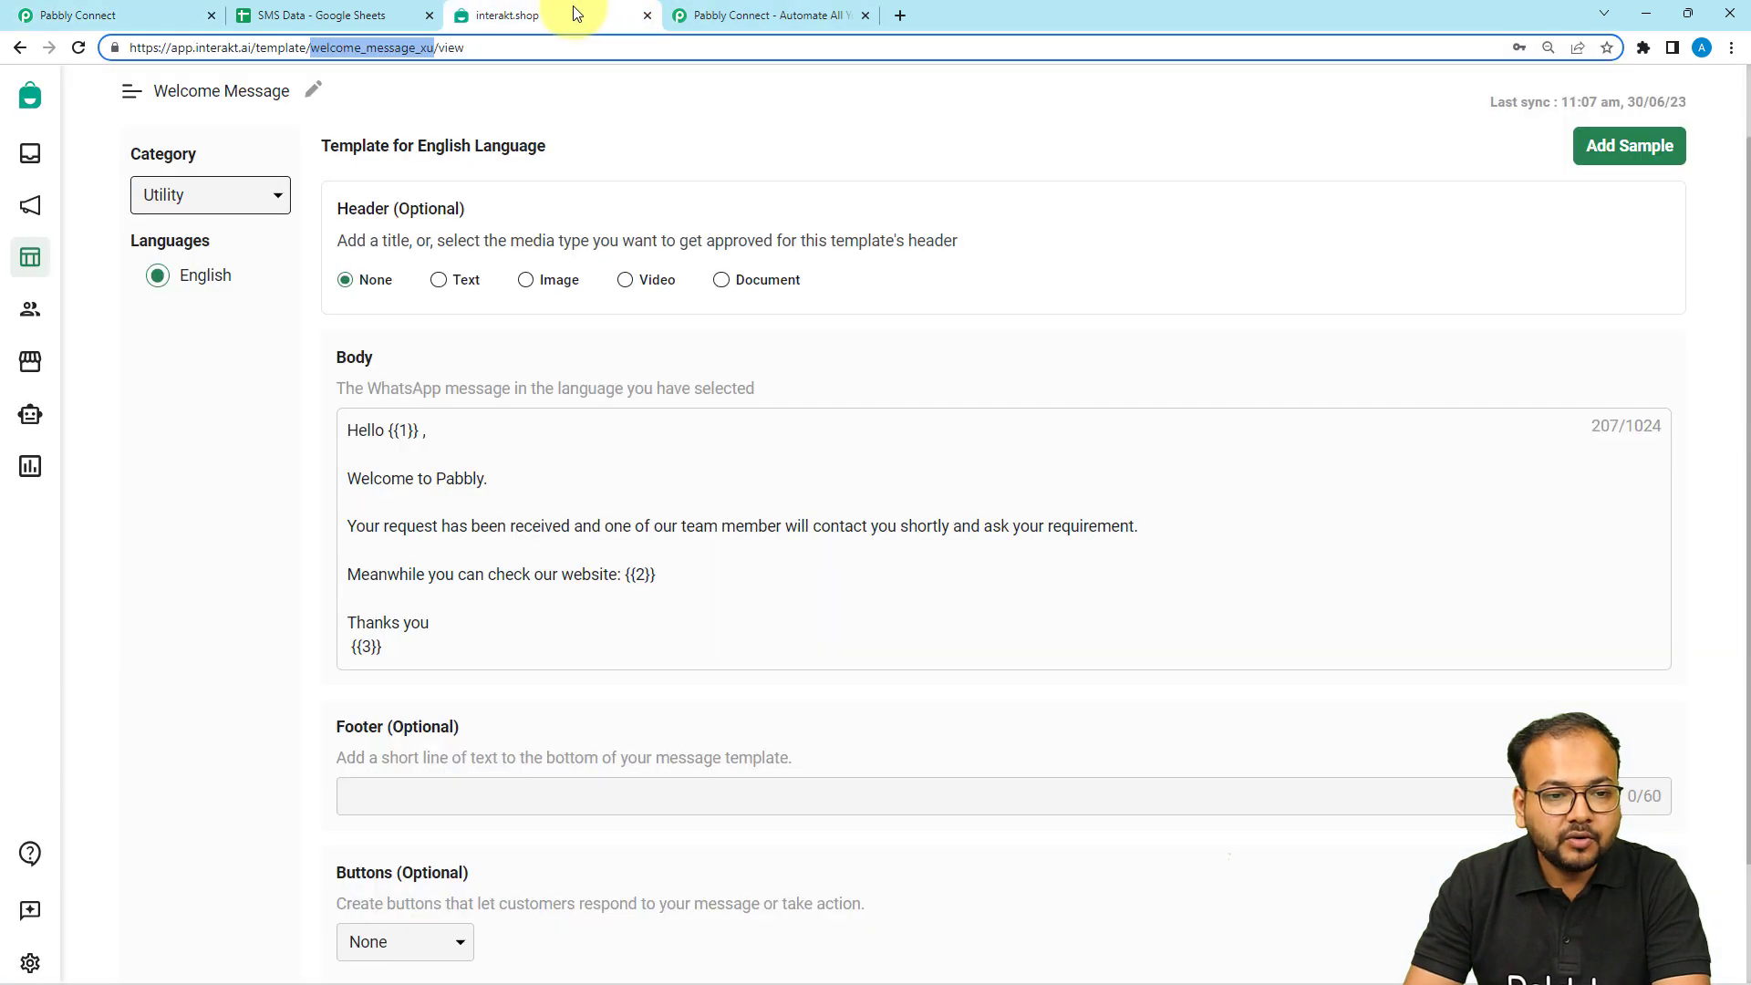
pyautogui.click(149, 16)
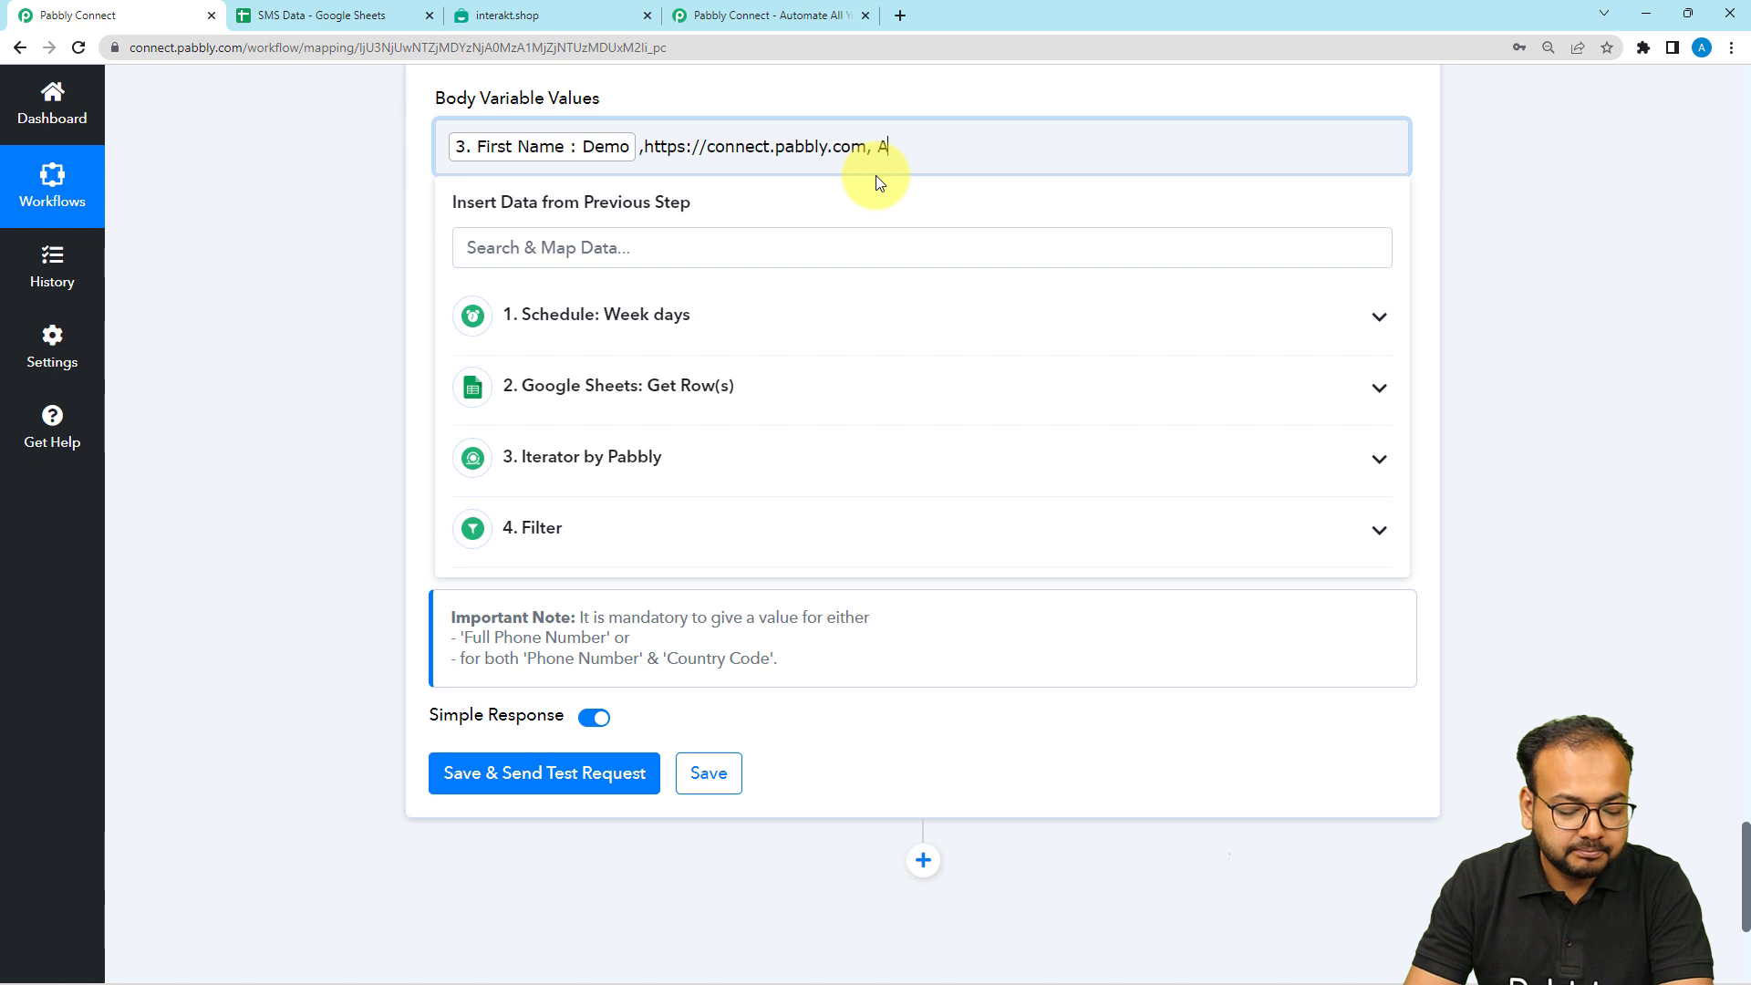
pyautogui.write('b')
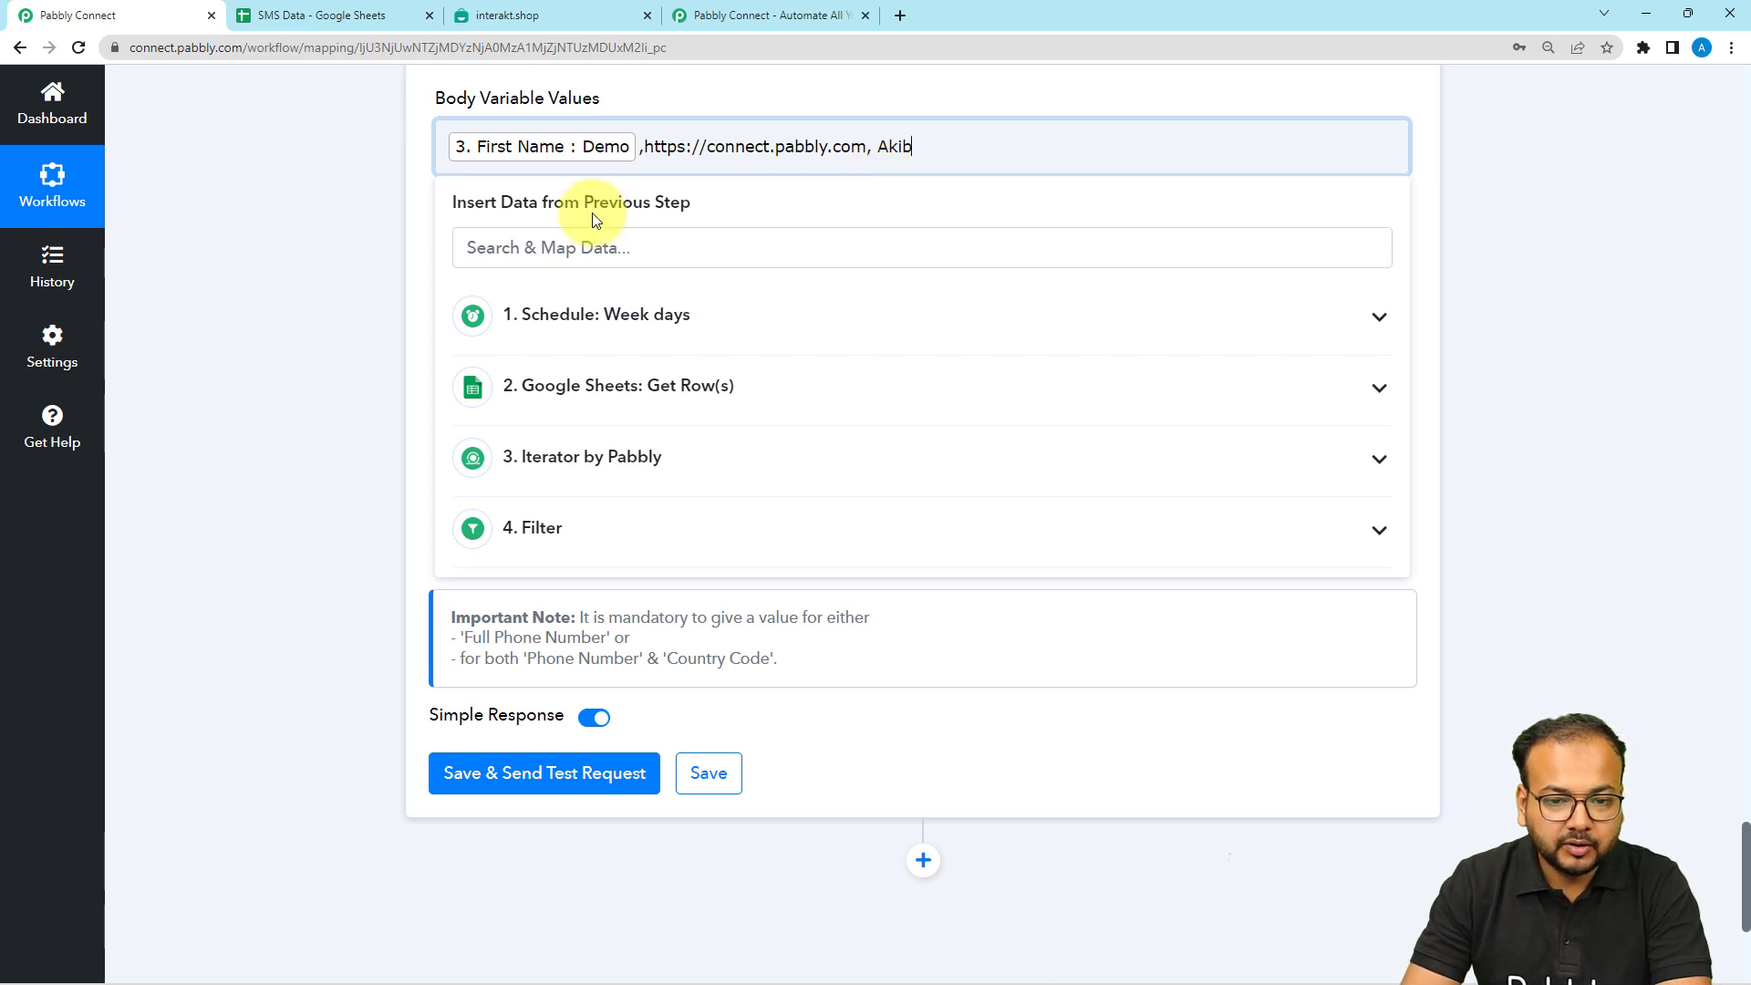
pyautogui.click(359, 217)
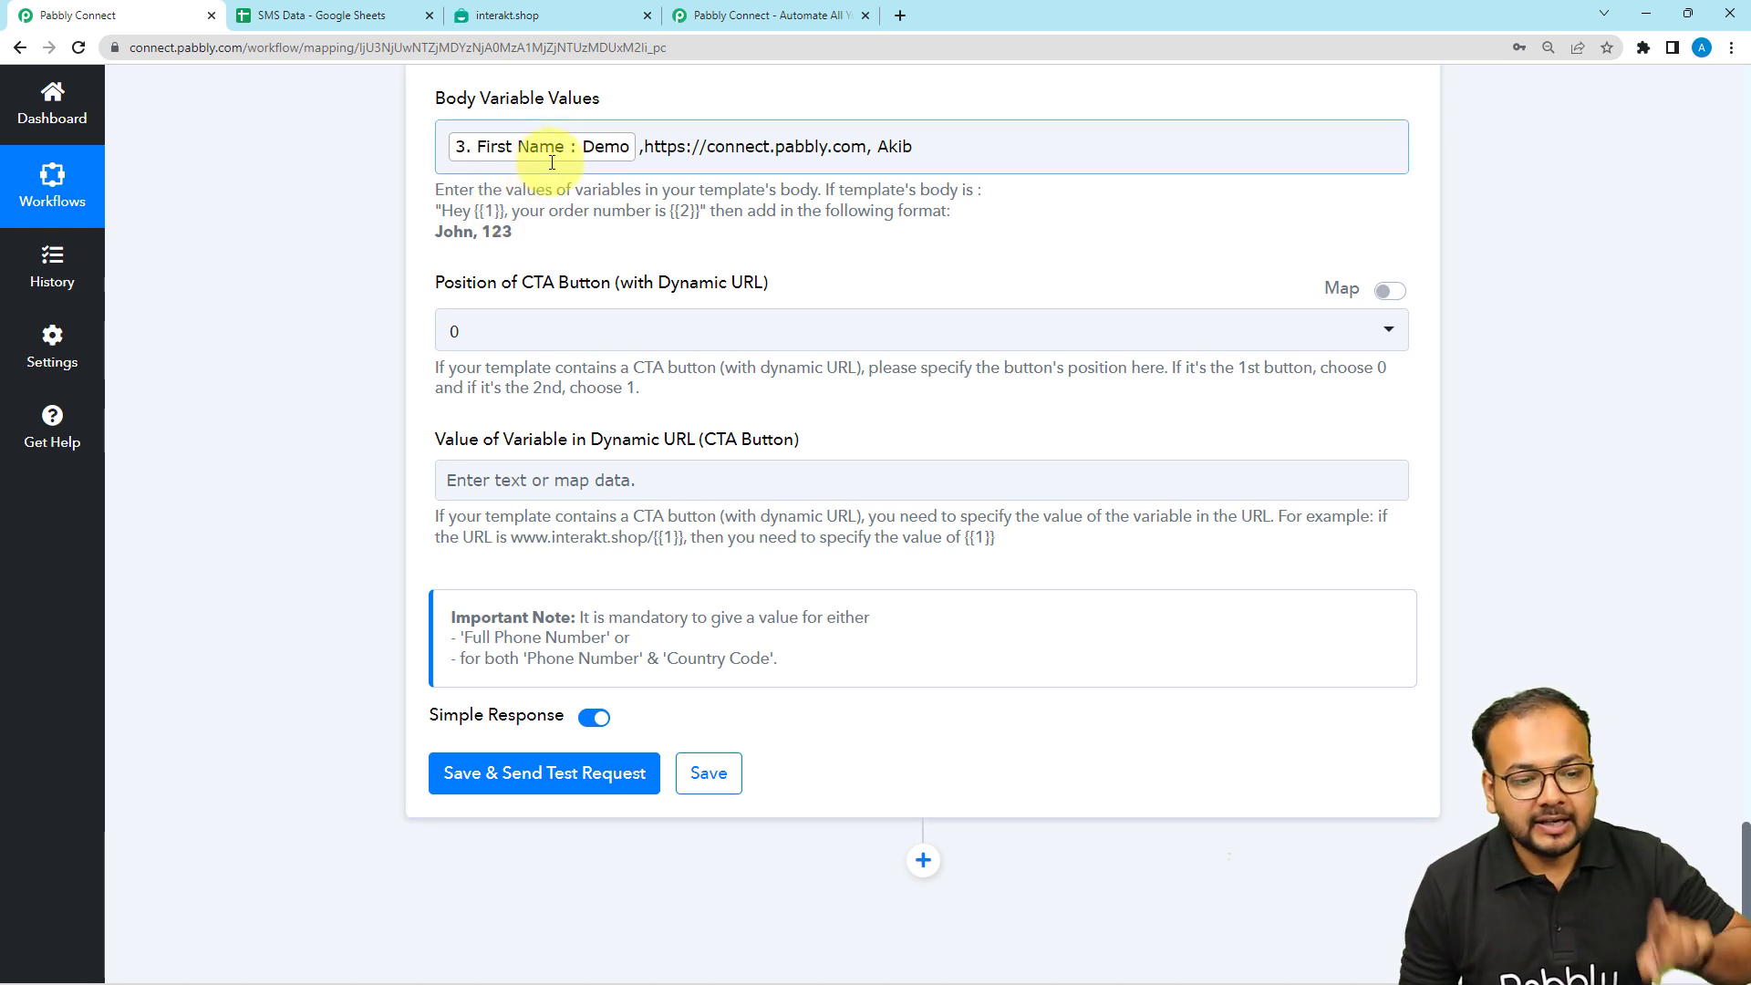
# Compare the CTA fields with the Interakt template's button settings, review the filled fields, and save and send a test request
pyautogui.scroll(-2, 552, 165)
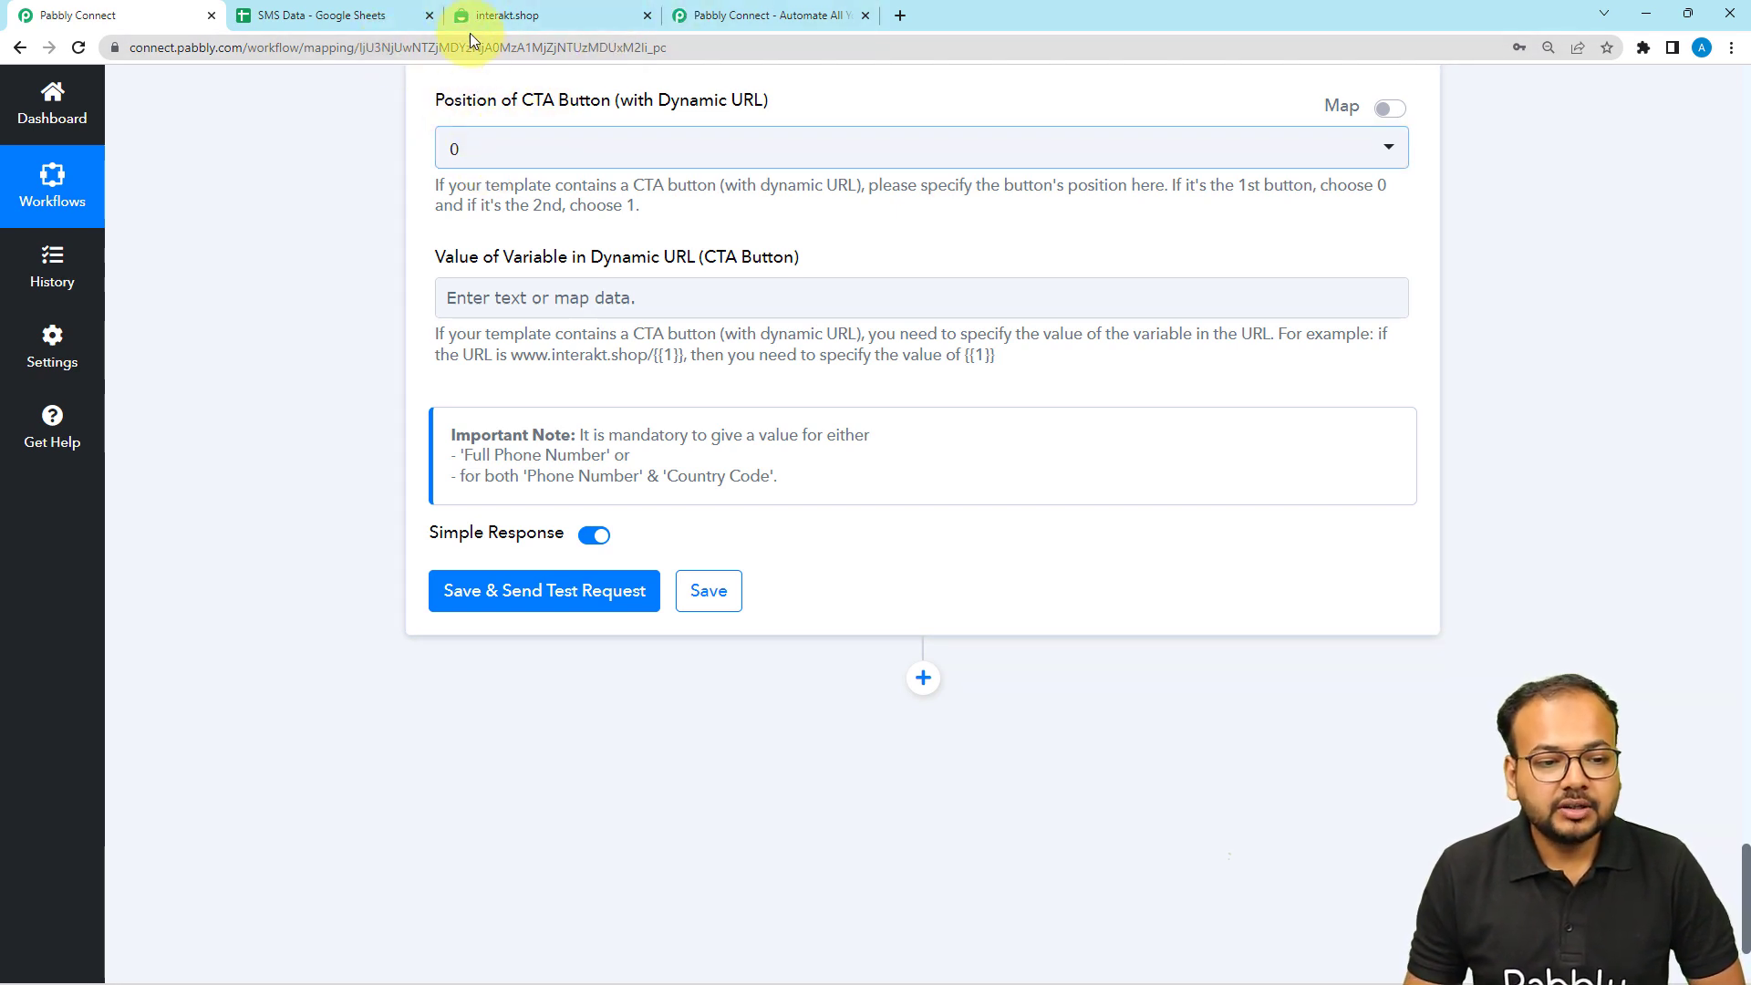
pyautogui.click(488, 17)
pyautogui.scroll(-2, 512, 506)
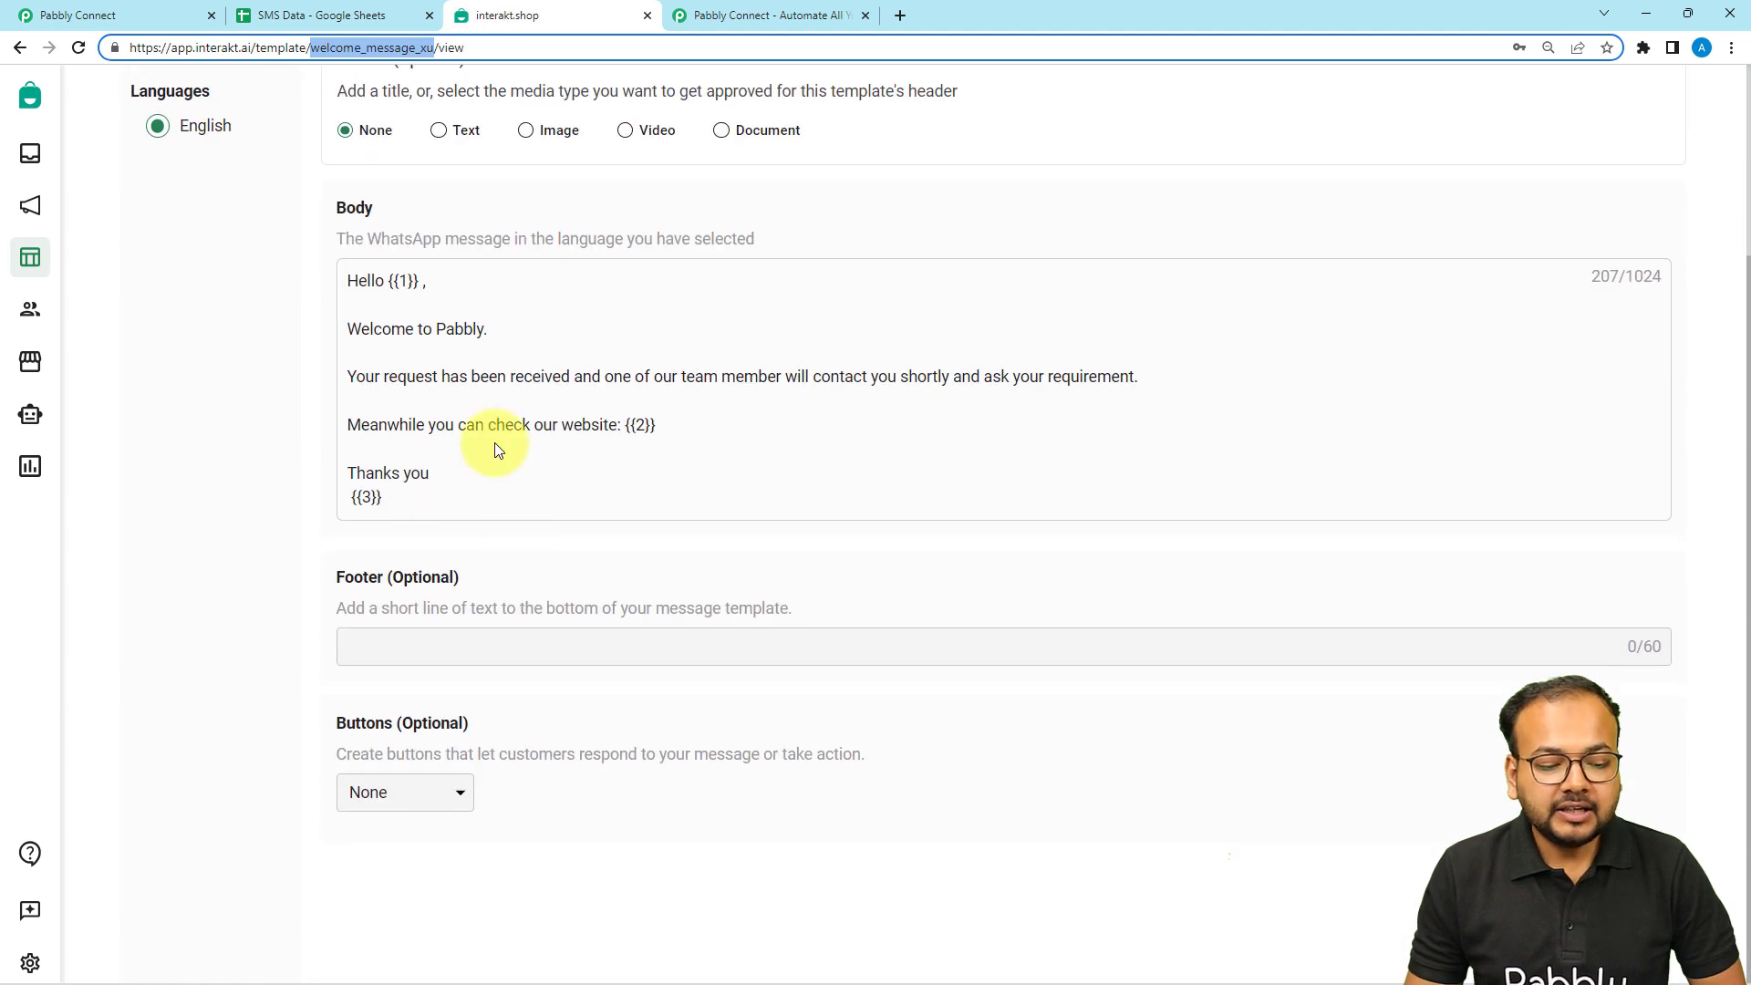
pyautogui.click(169, 17)
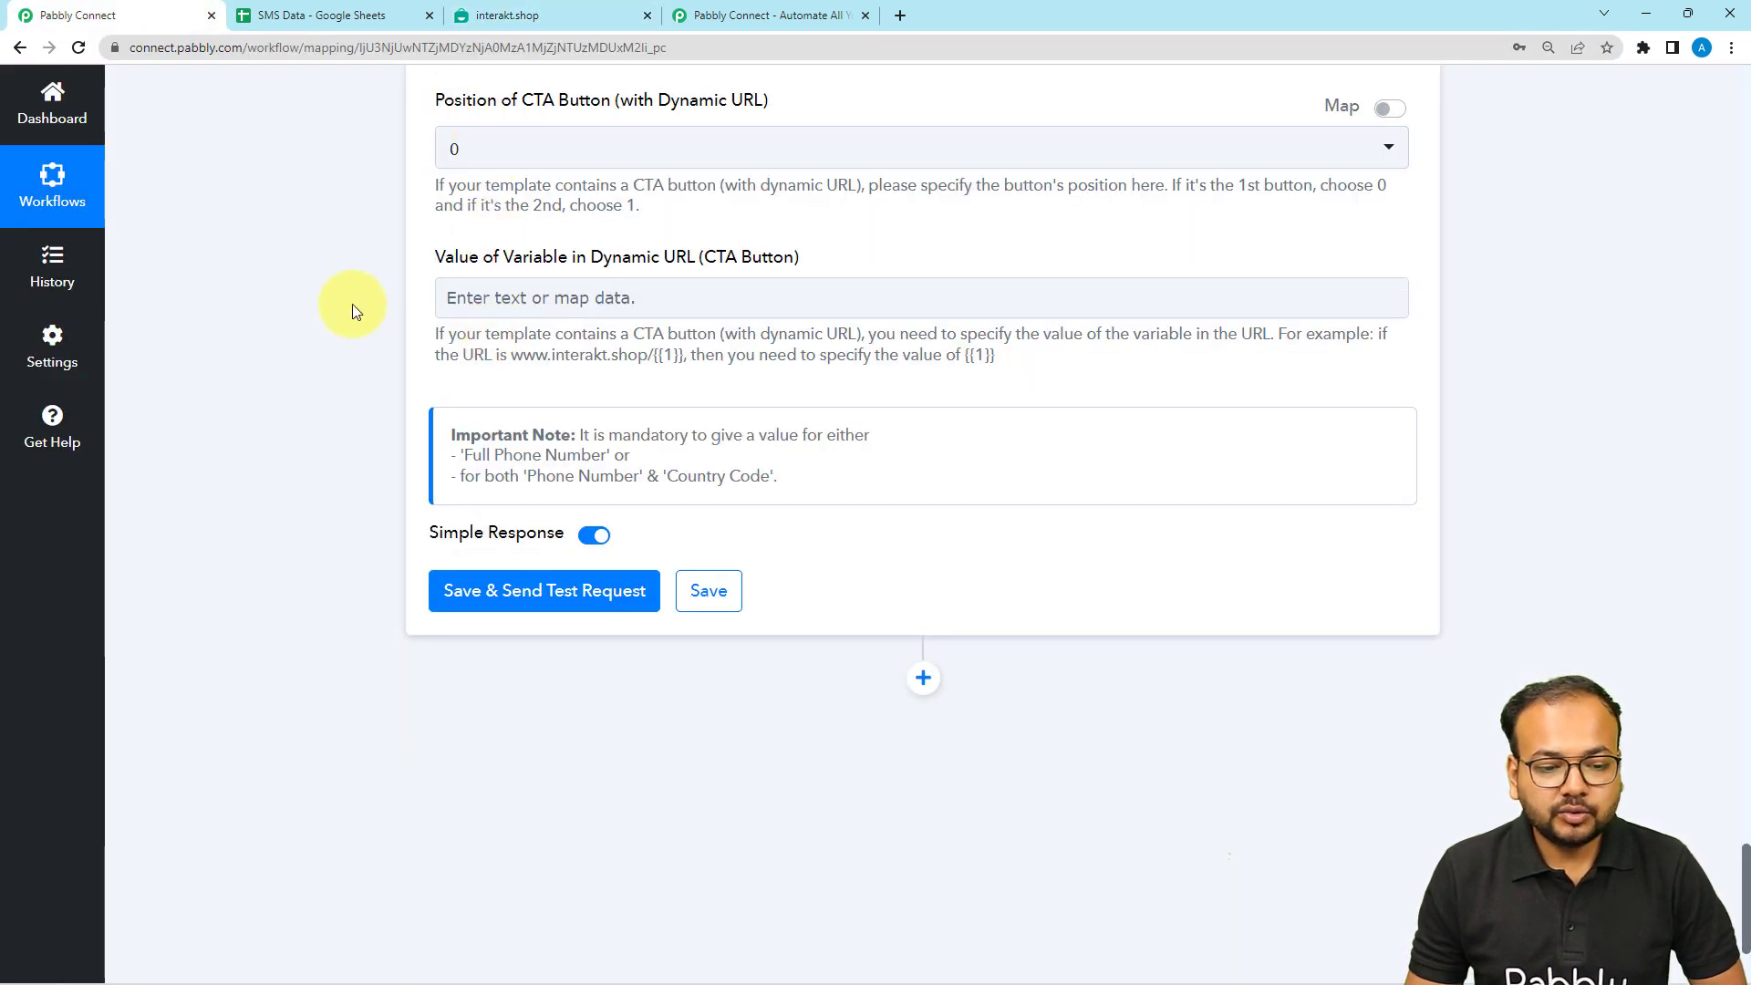
pyautogui.scroll(-2, 266, 396)
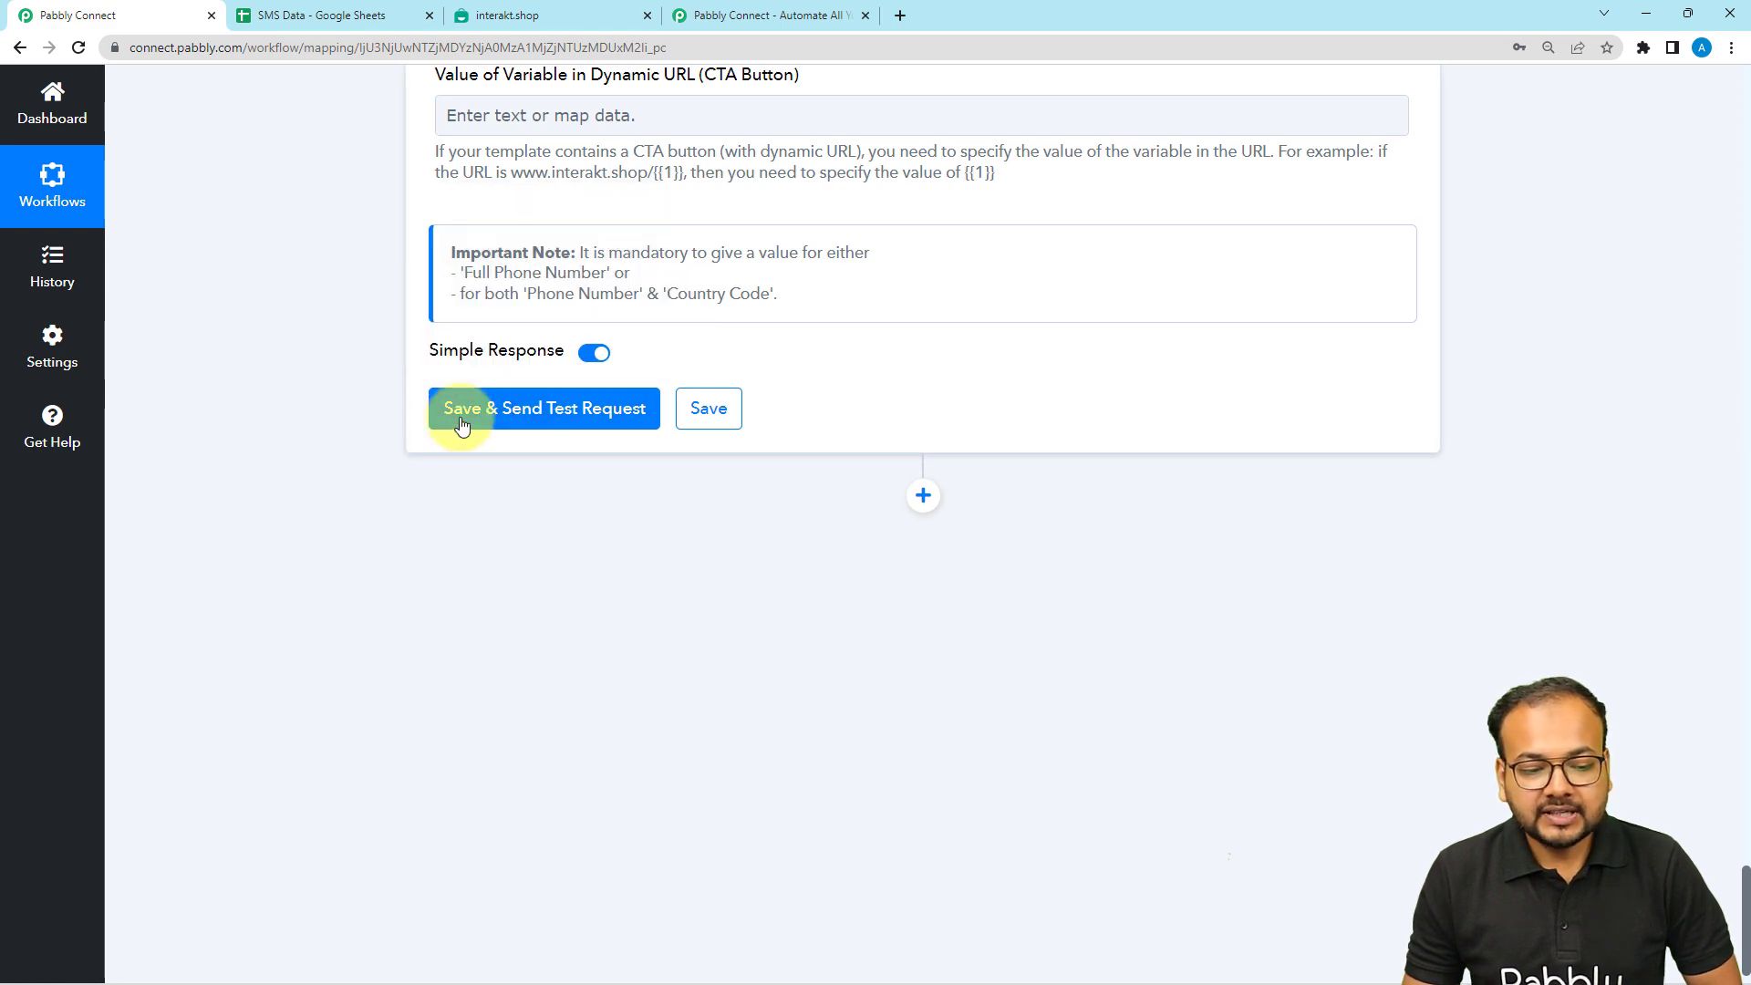
pyautogui.scroll(2, 512, 605)
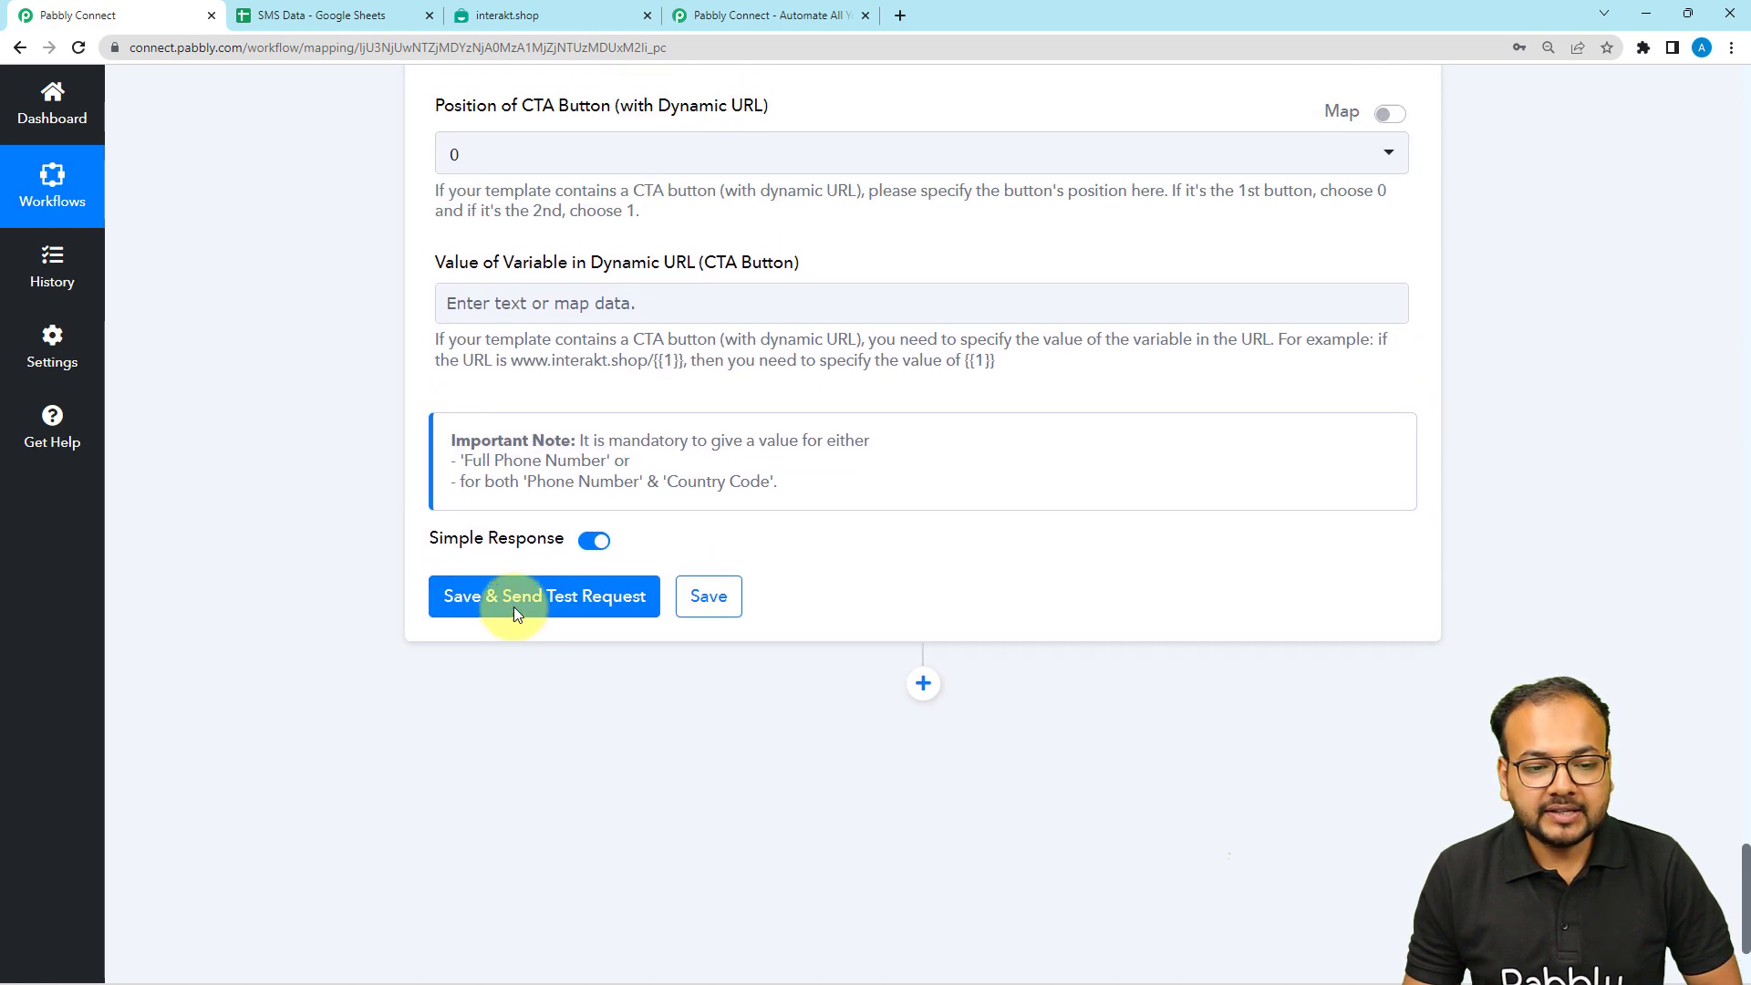
pyautogui.scroll(13, 512, 605)
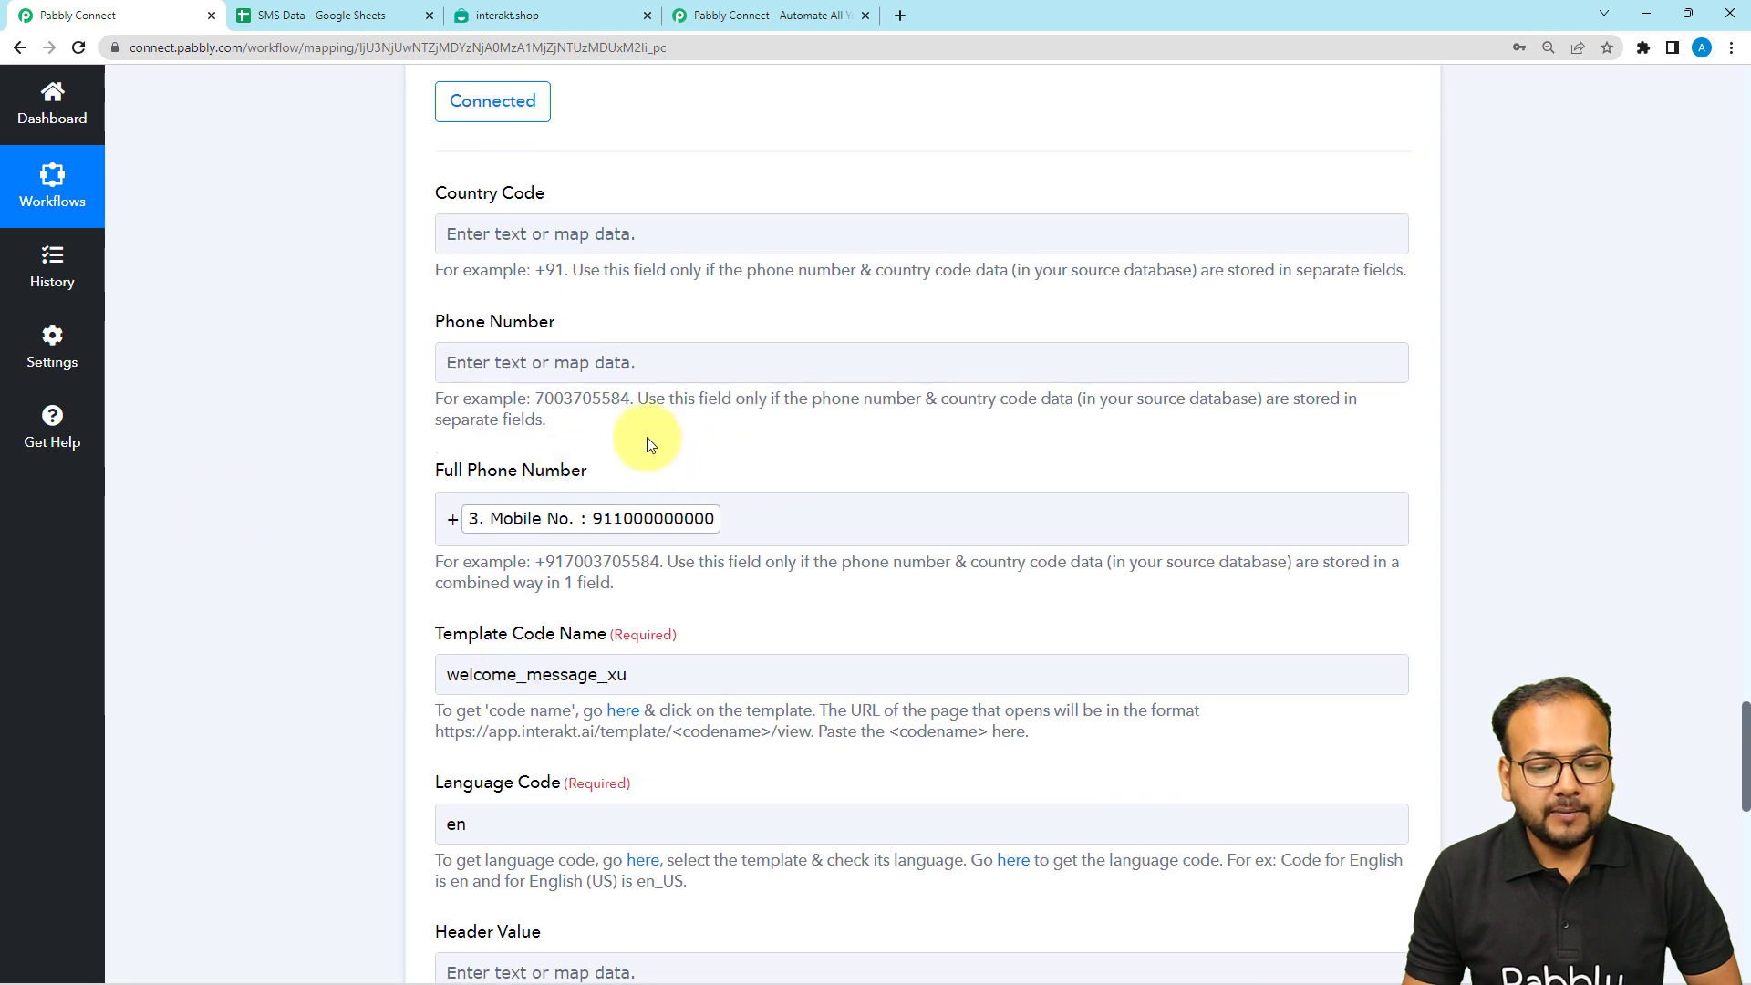
pyautogui.scroll(-10, 199, 528)
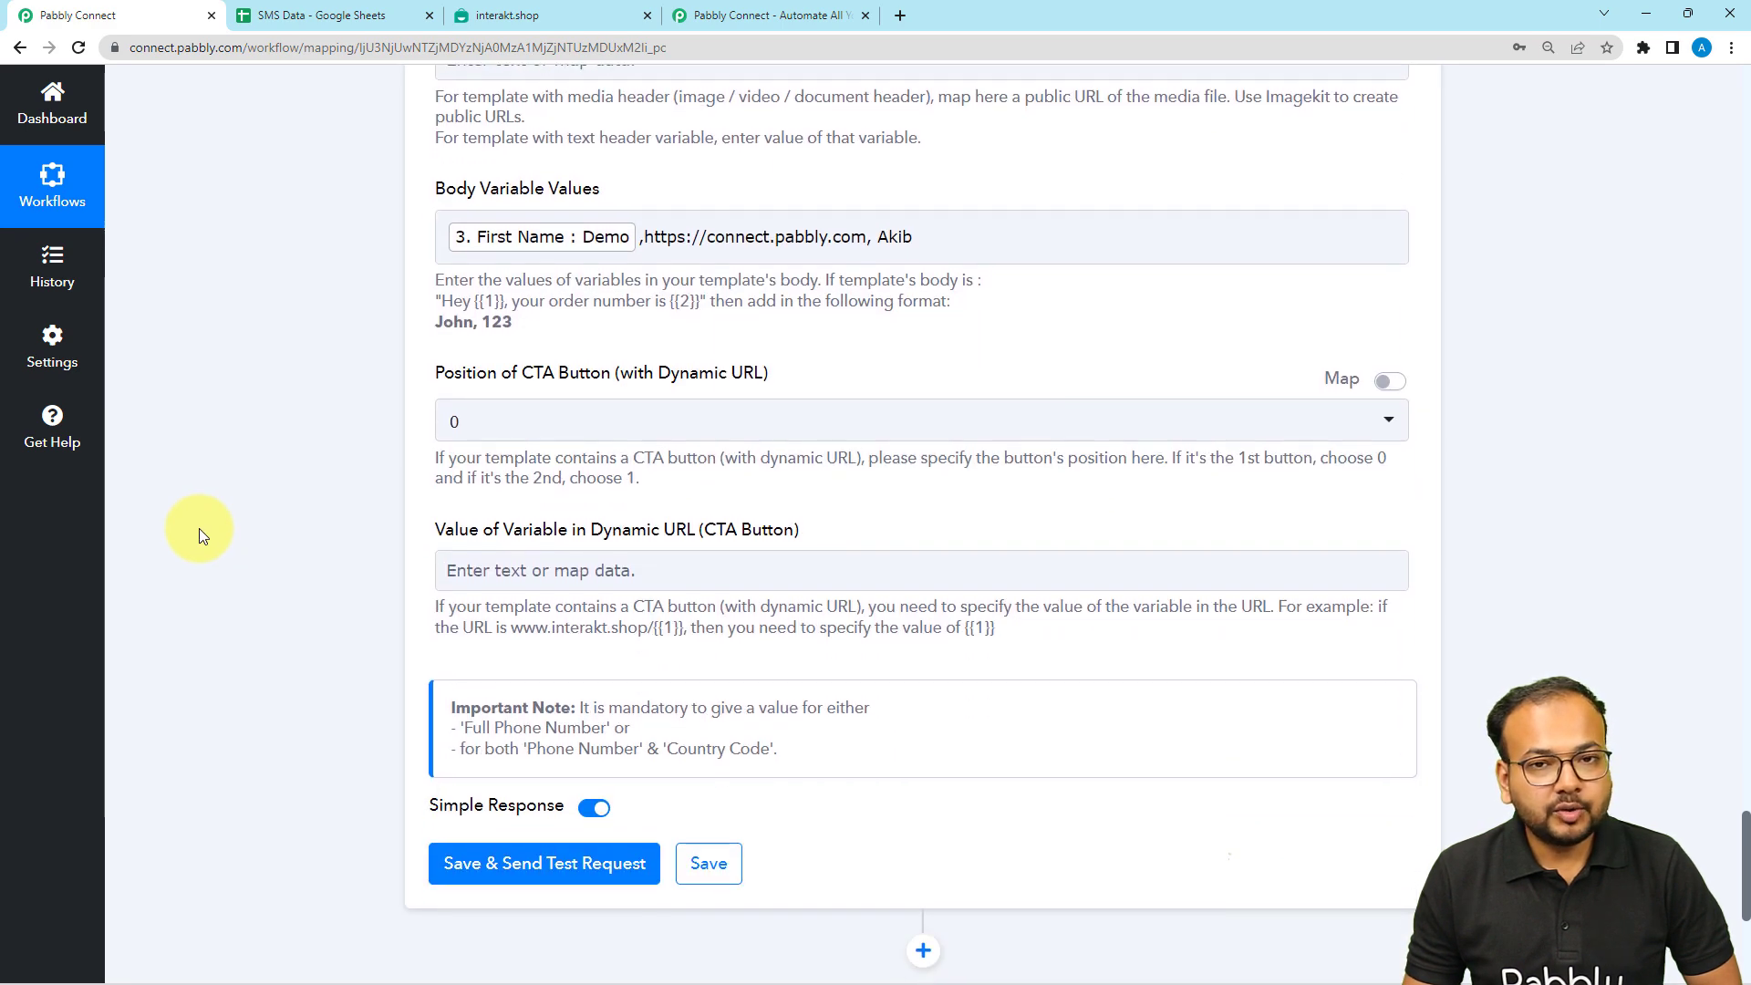
pyautogui.scroll(-4, 198, 528)
pyautogui.scroll(2, 199, 528)
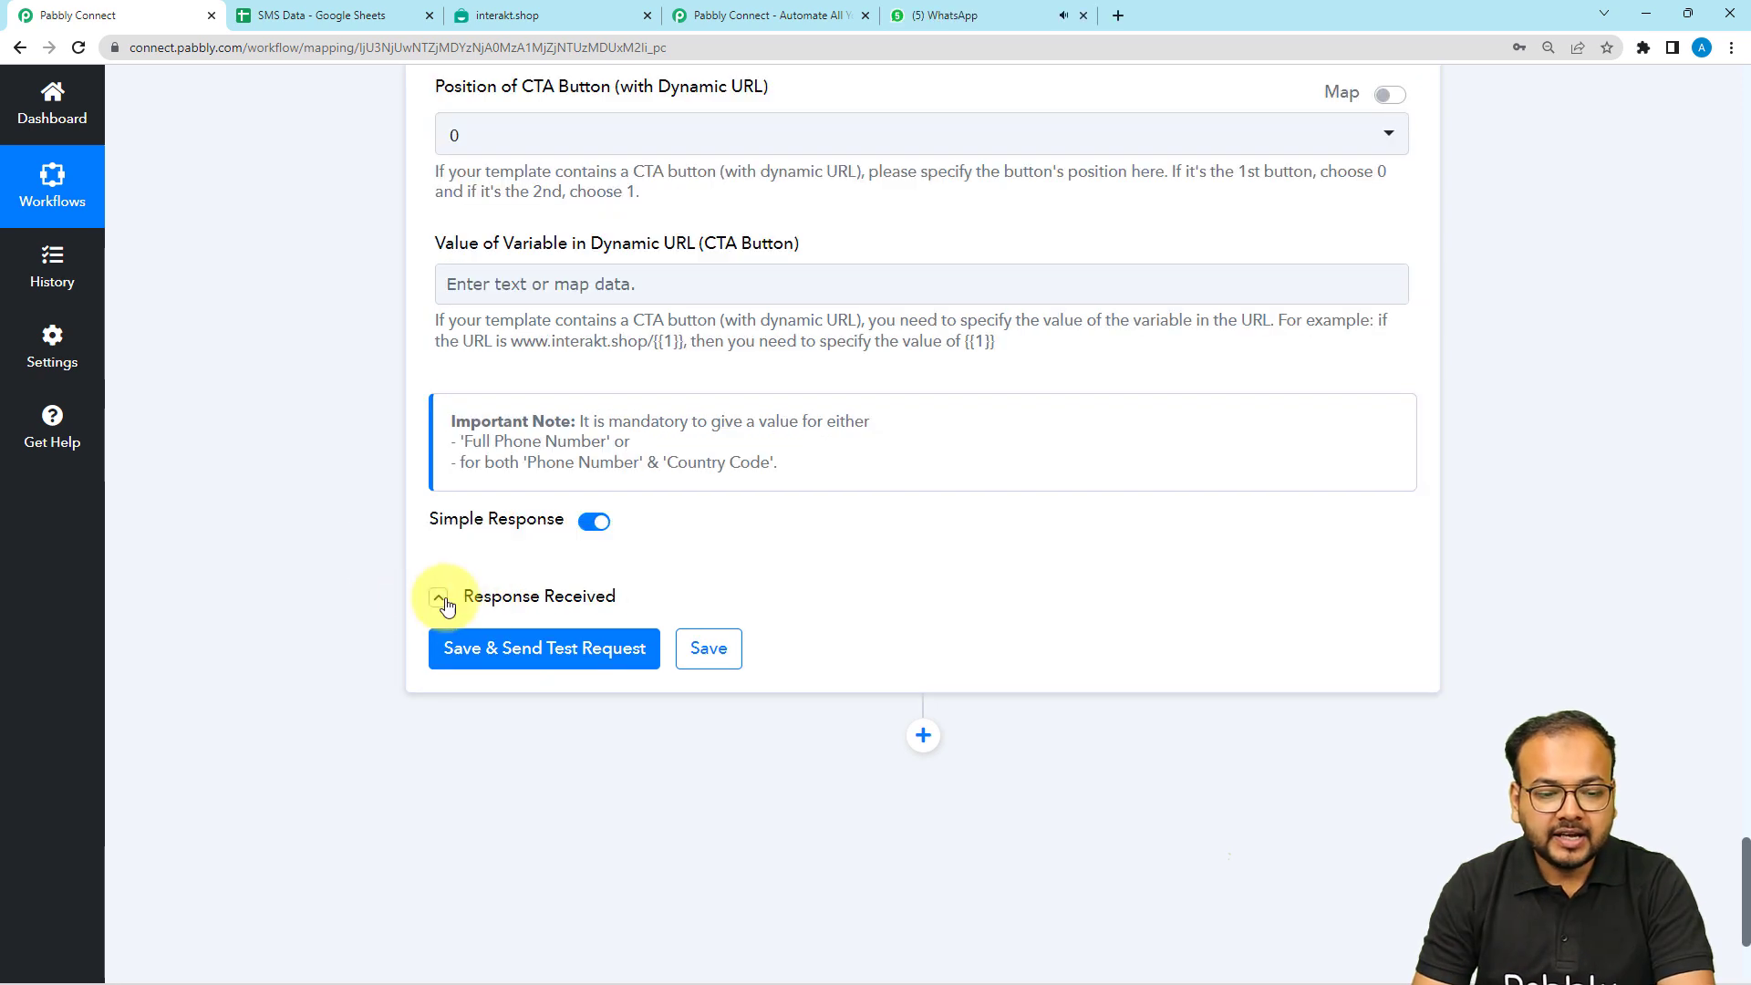
# Switch to WhatsApp to check the received welcome message's name, link and signature, and review the message statuses in the SMS Data sheet
pyautogui.click(974, 18)
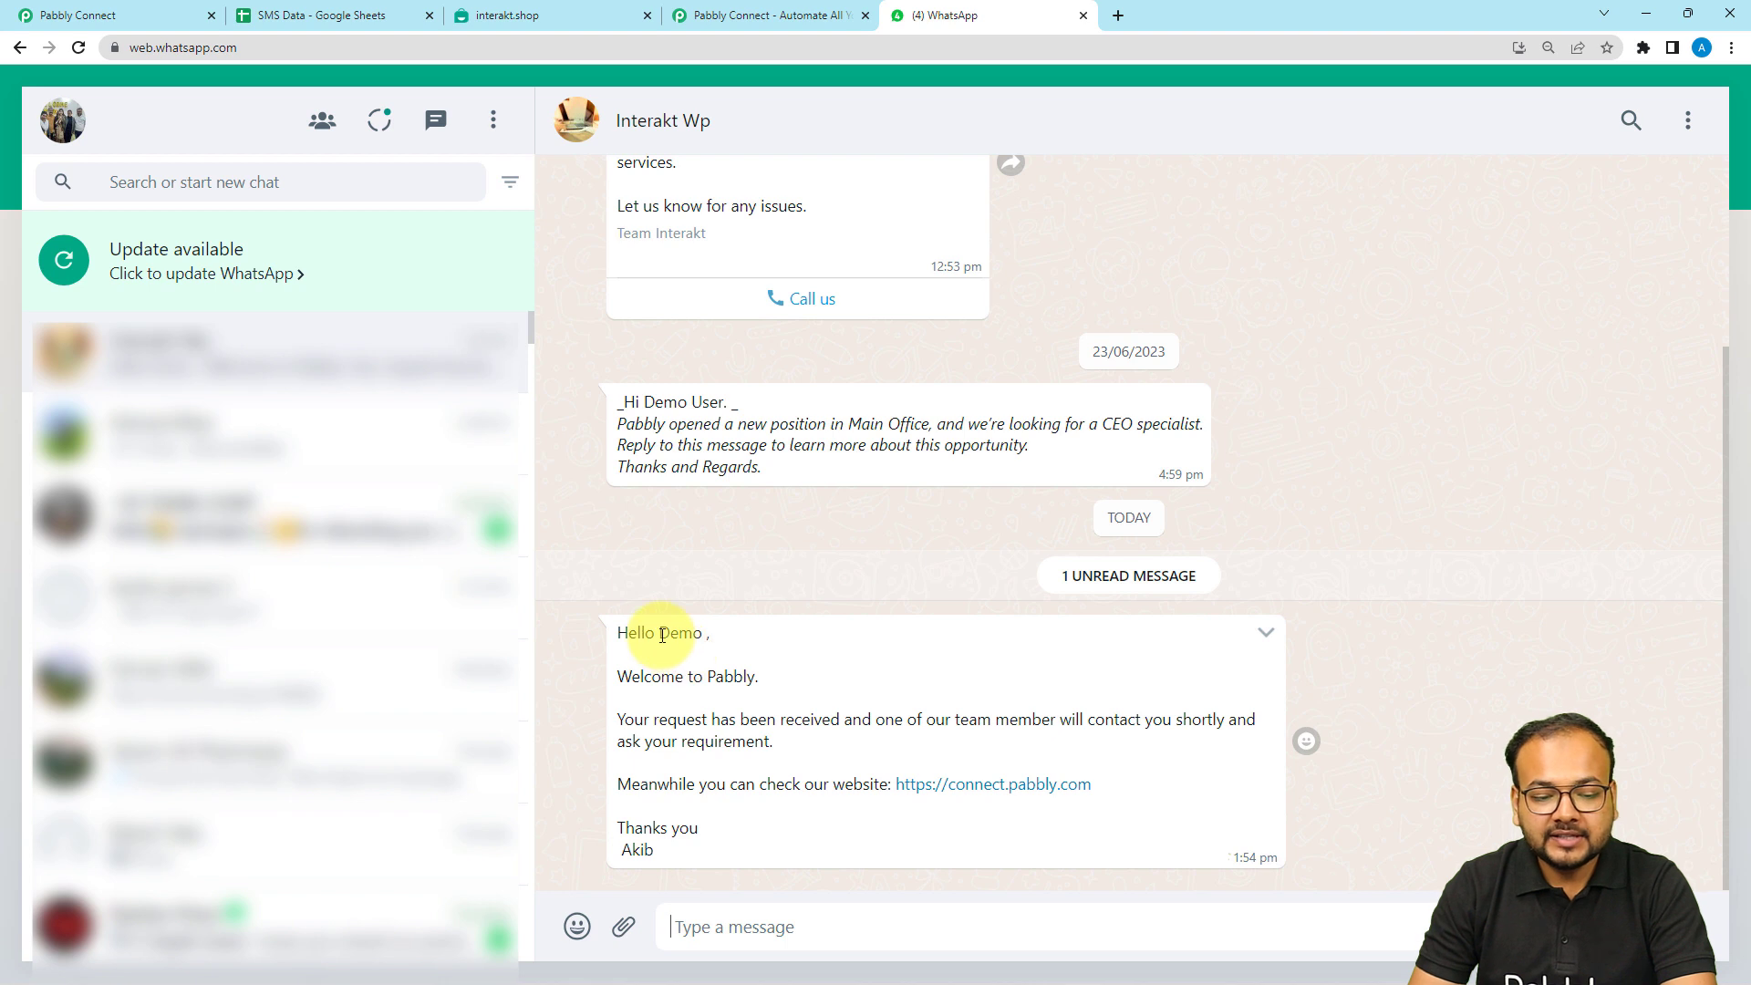
pyautogui.moveTo(661, 632); pyautogui.dragTo(702, 633)
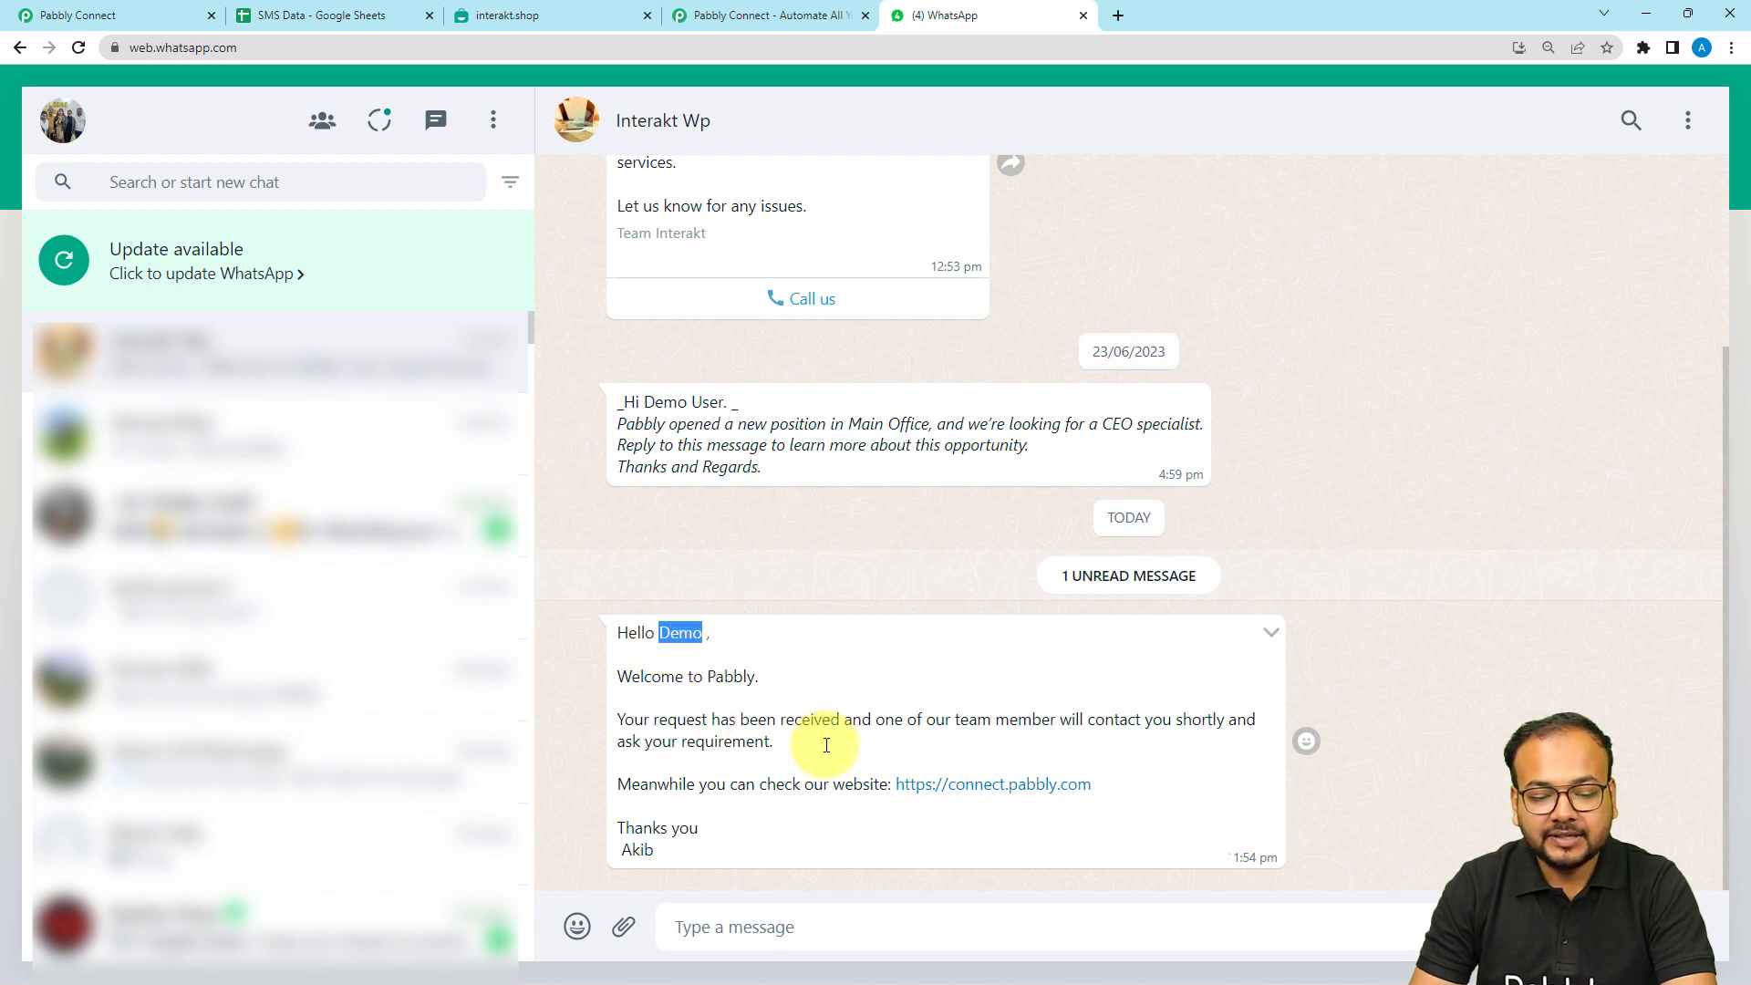
pyautogui.moveTo(658, 852); pyautogui.dragTo(617, 854)
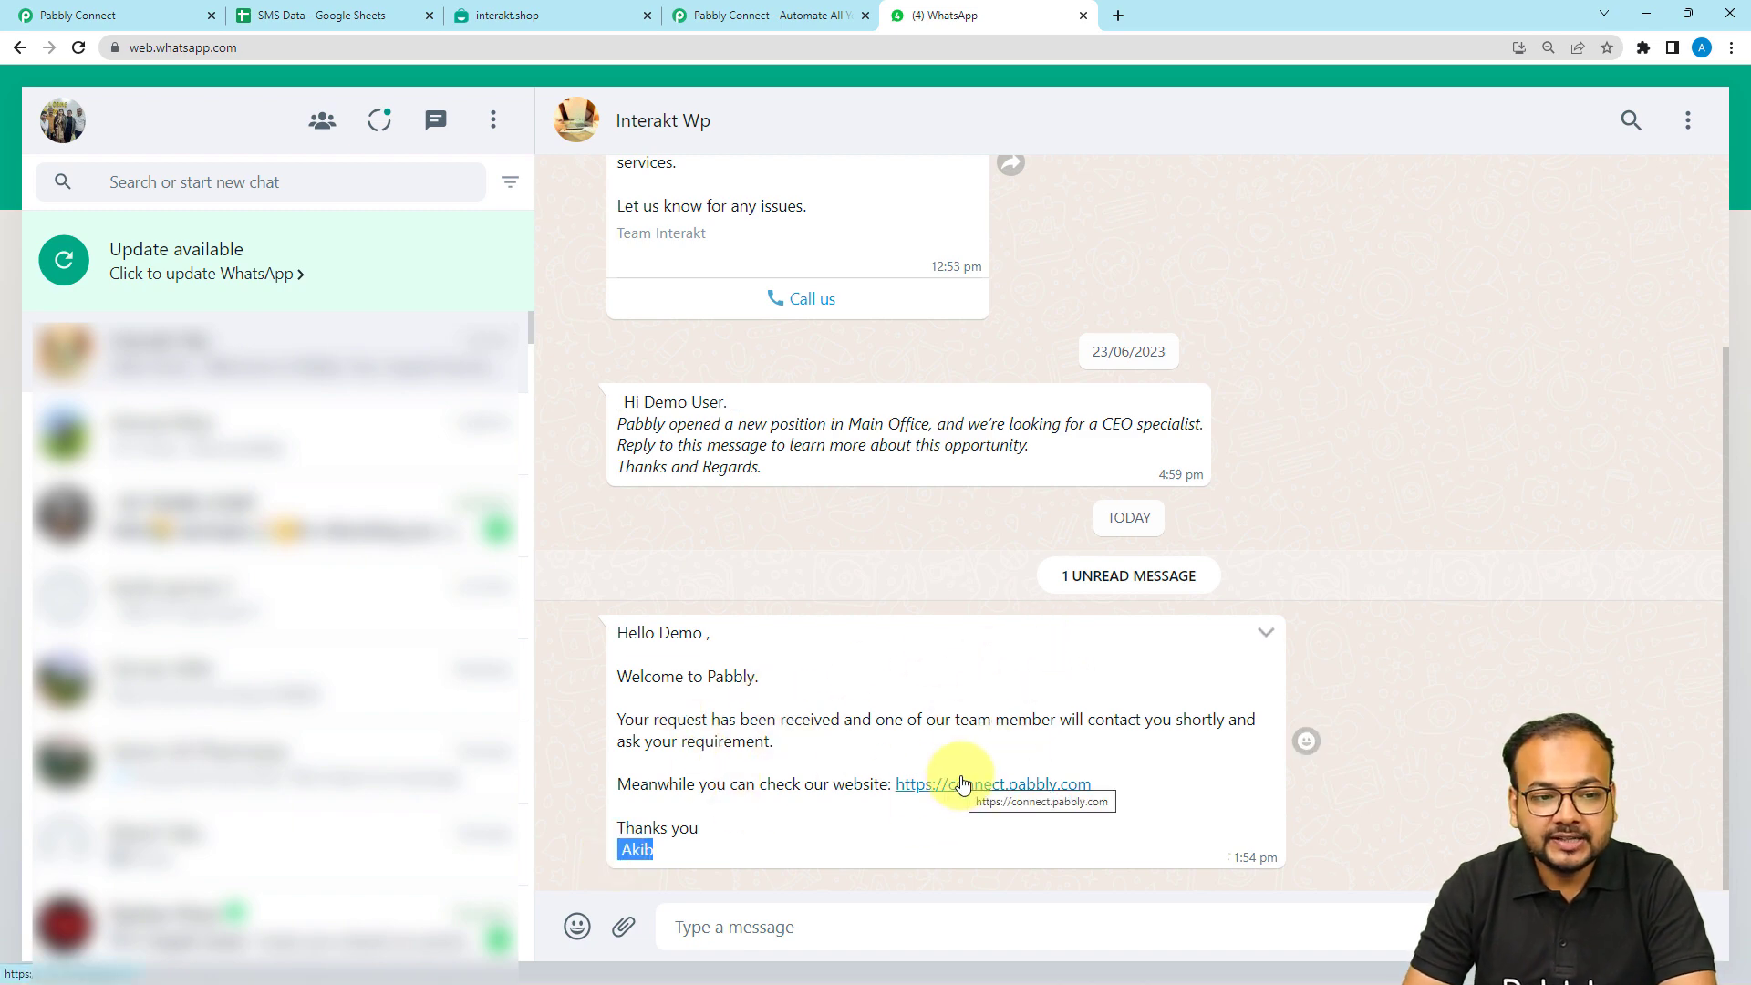
pyautogui.click(116, 14)
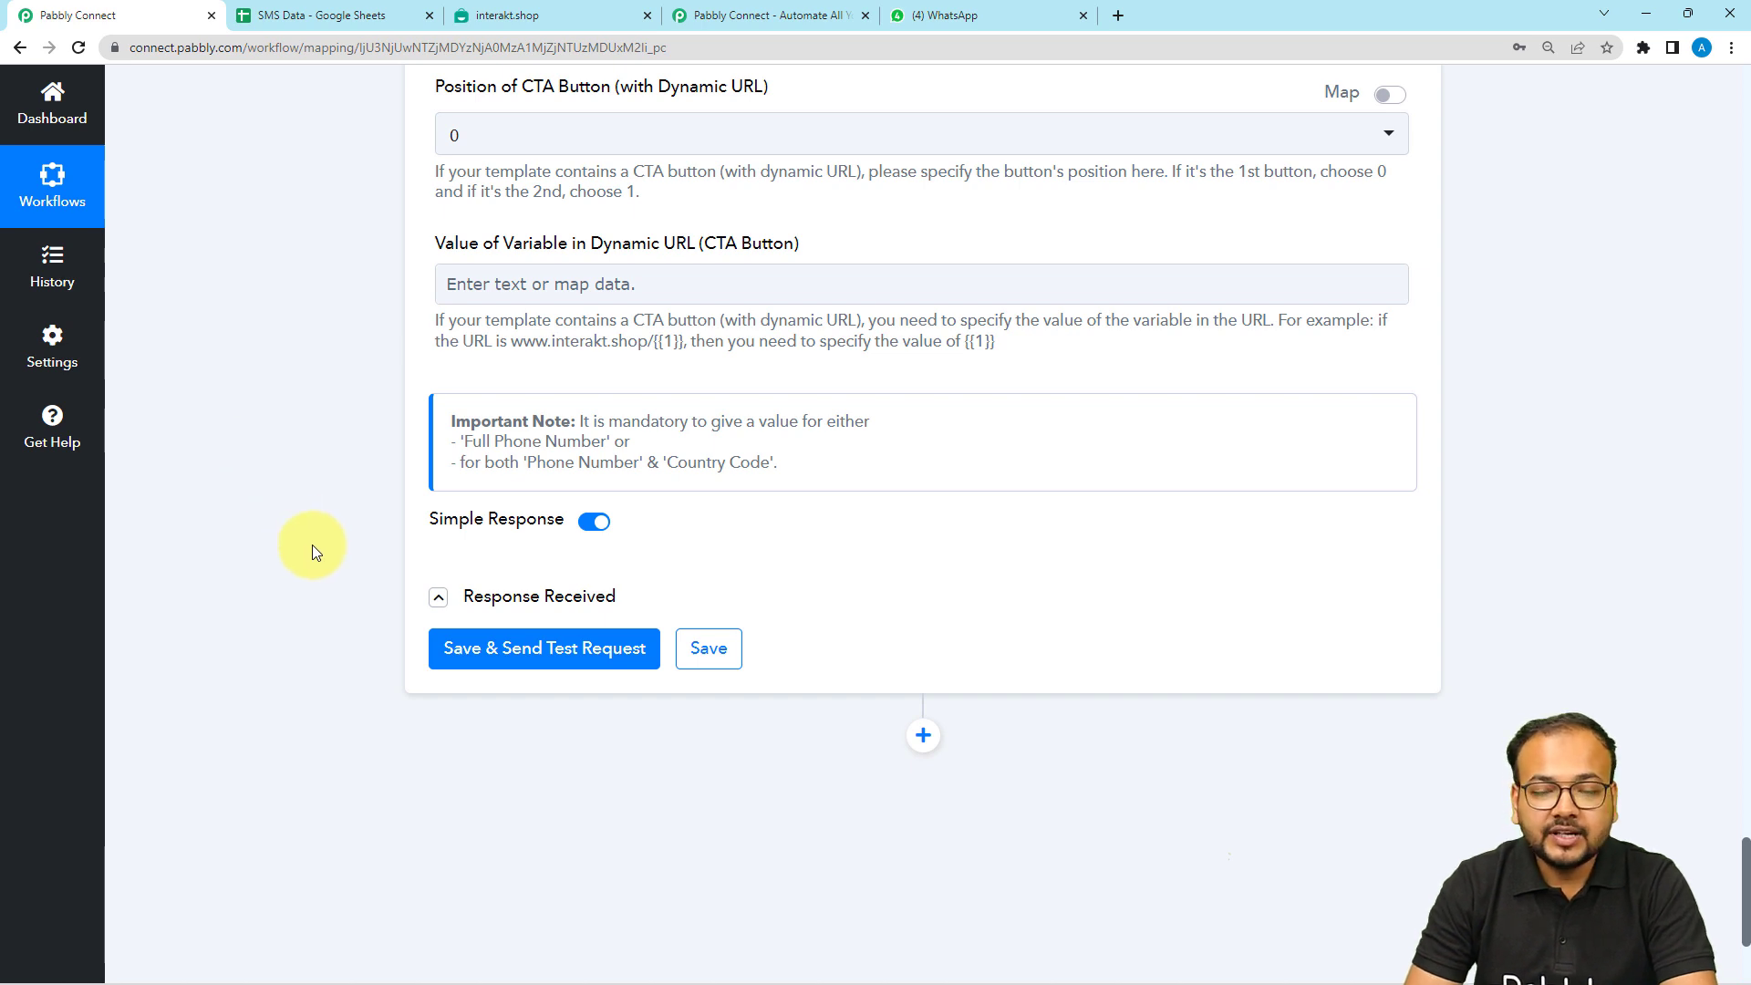
pyautogui.click(397, 14)
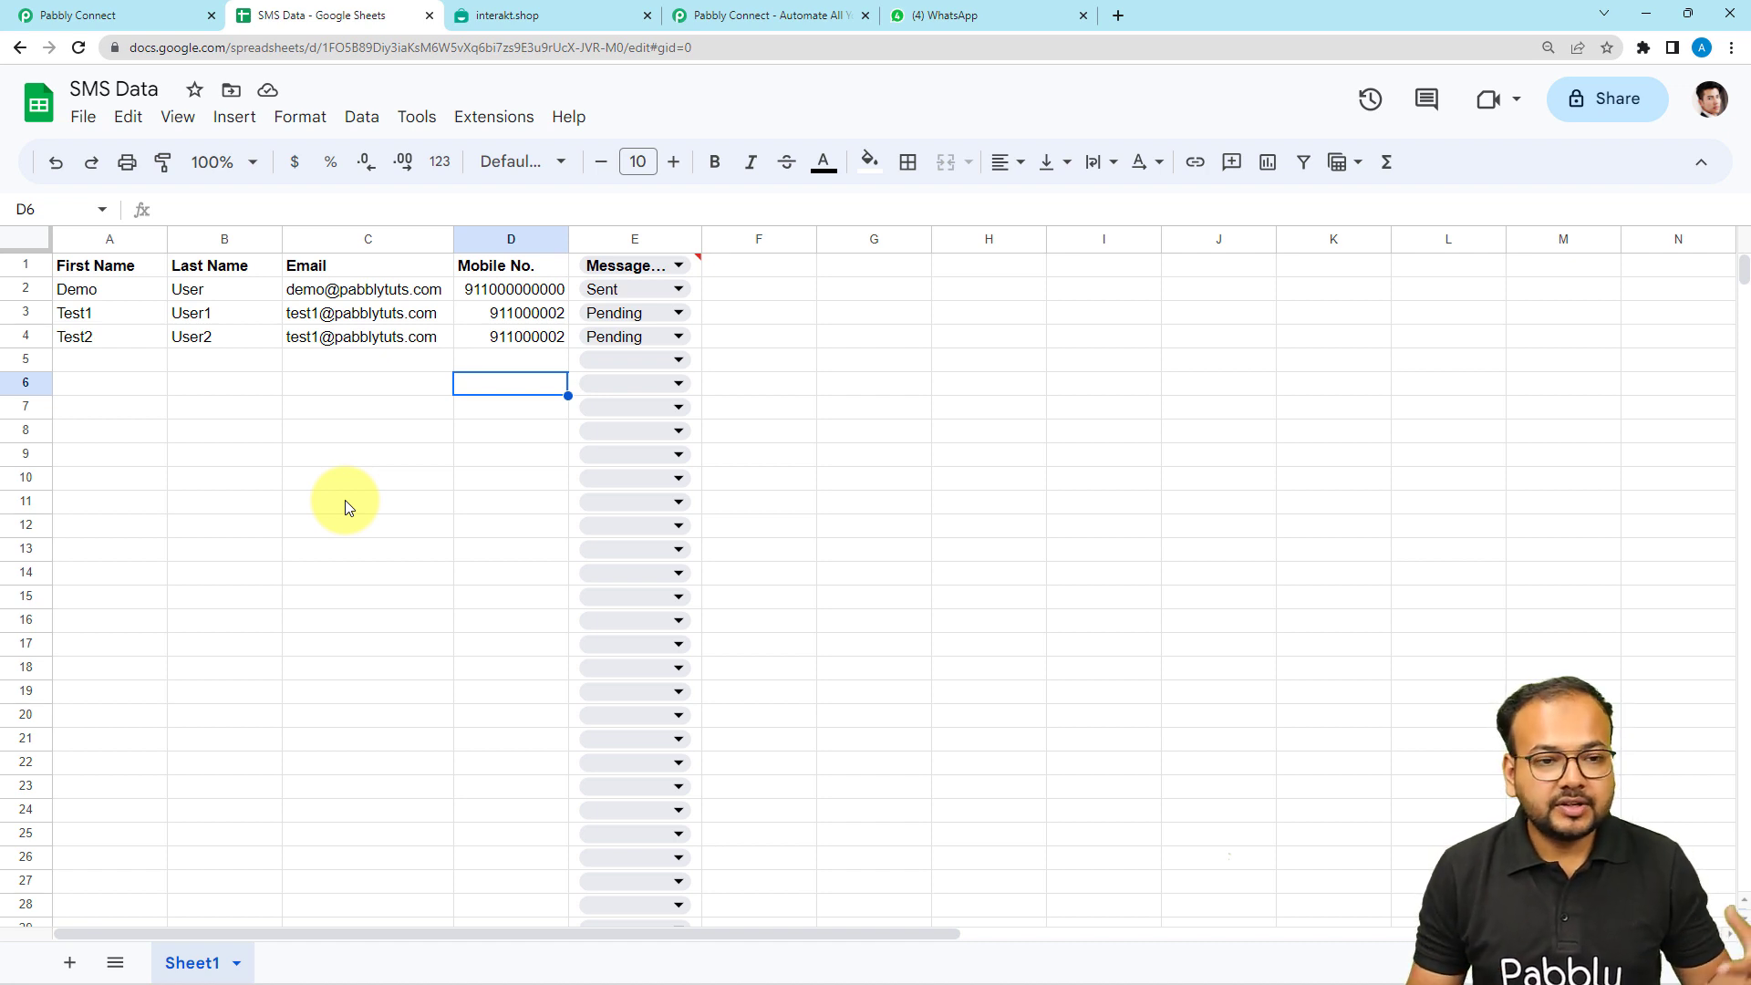
pyautogui.click(135, 18)
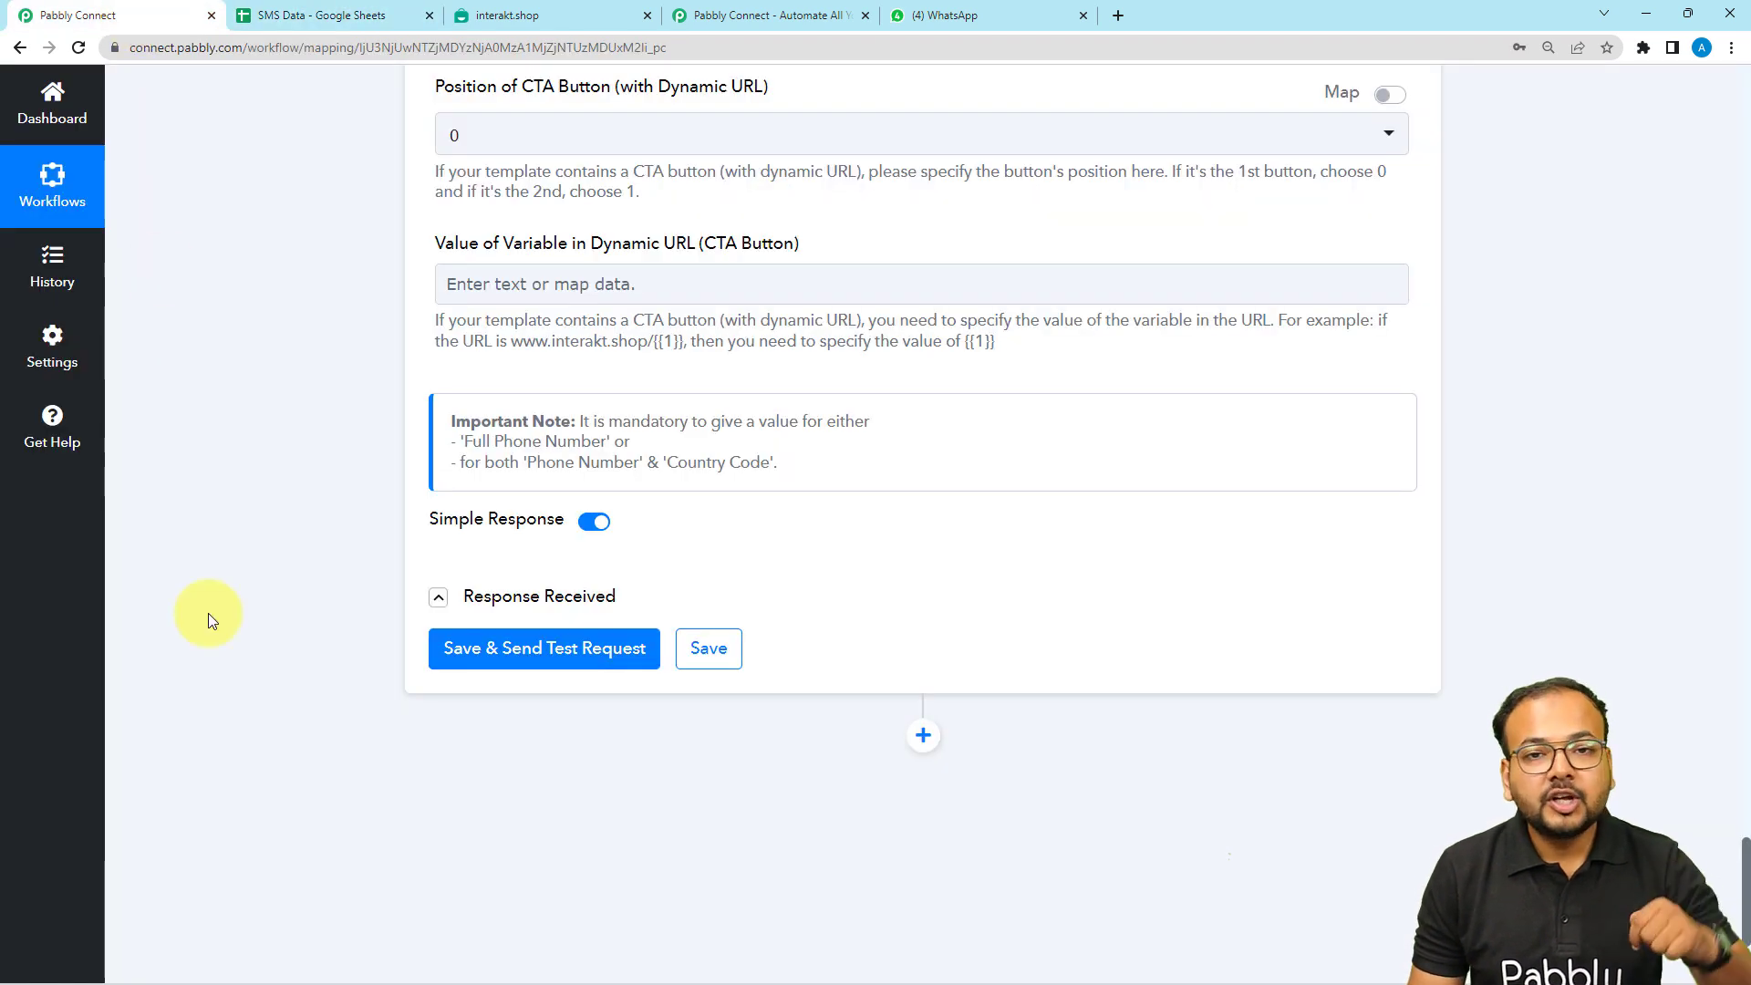